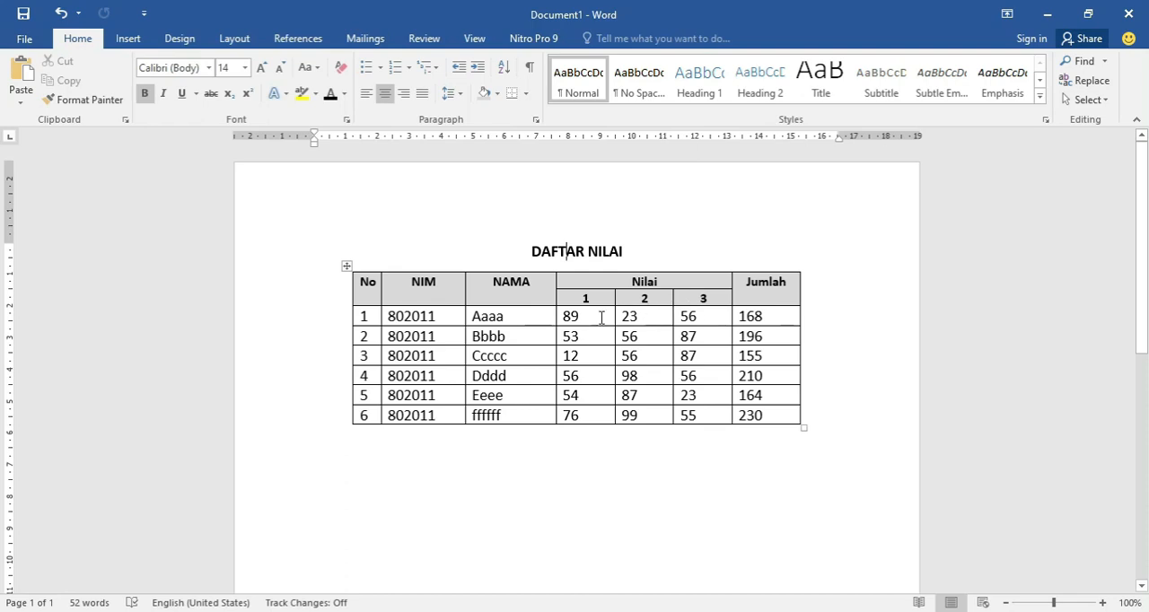
Switch to the blank document and enter the centred title "DAFTAR NILAI".
key("alt+Tab")
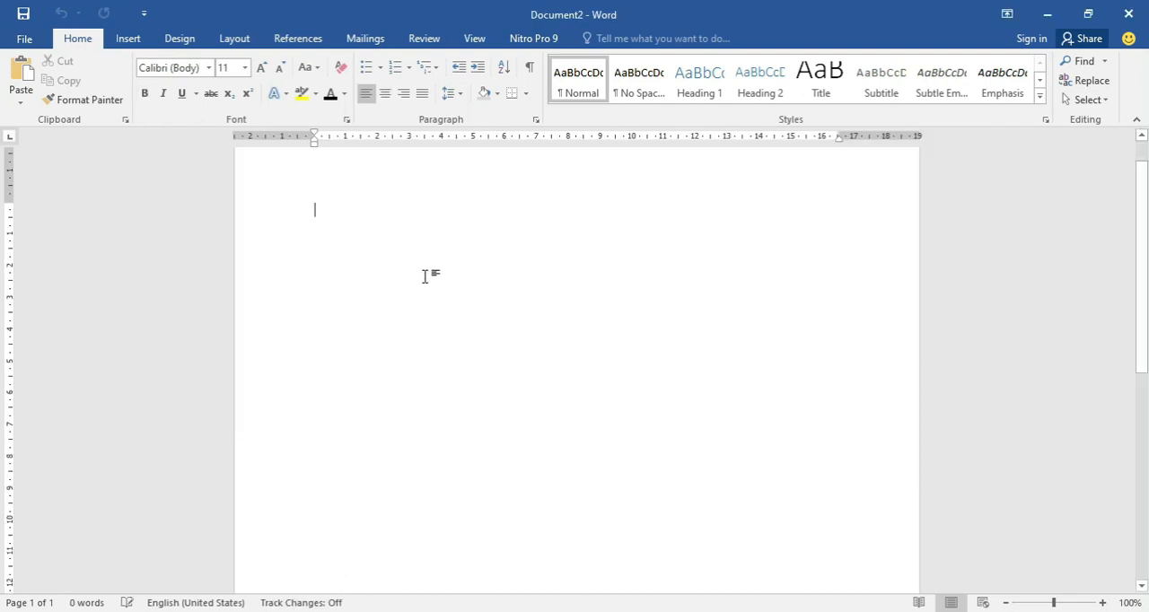
type("DAFT")
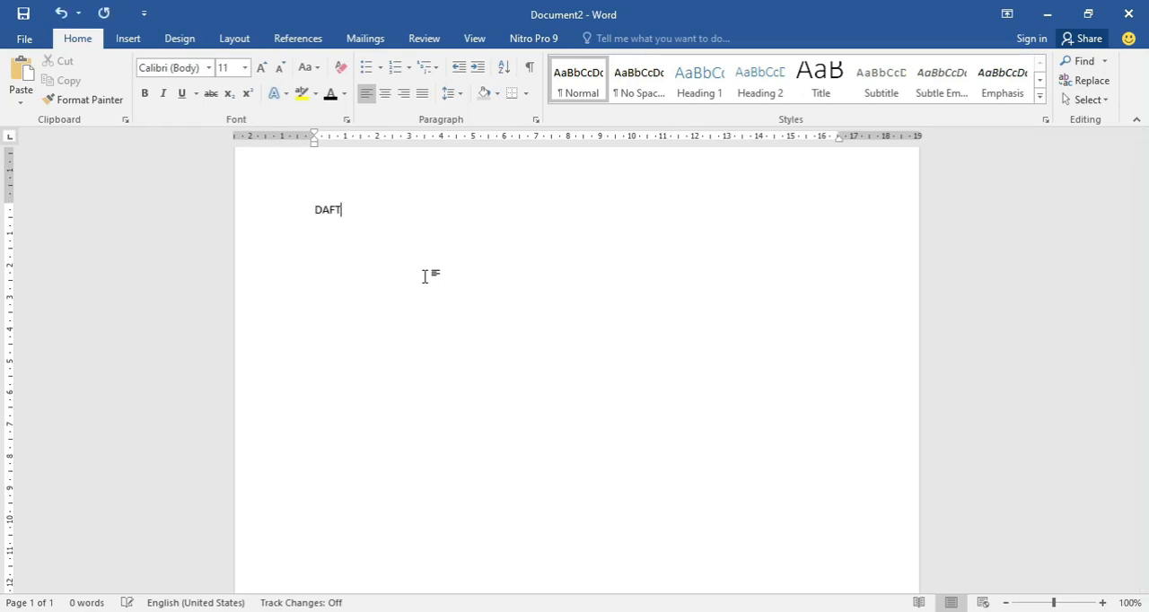
type("AR NILAI")
key("ctrl+e")
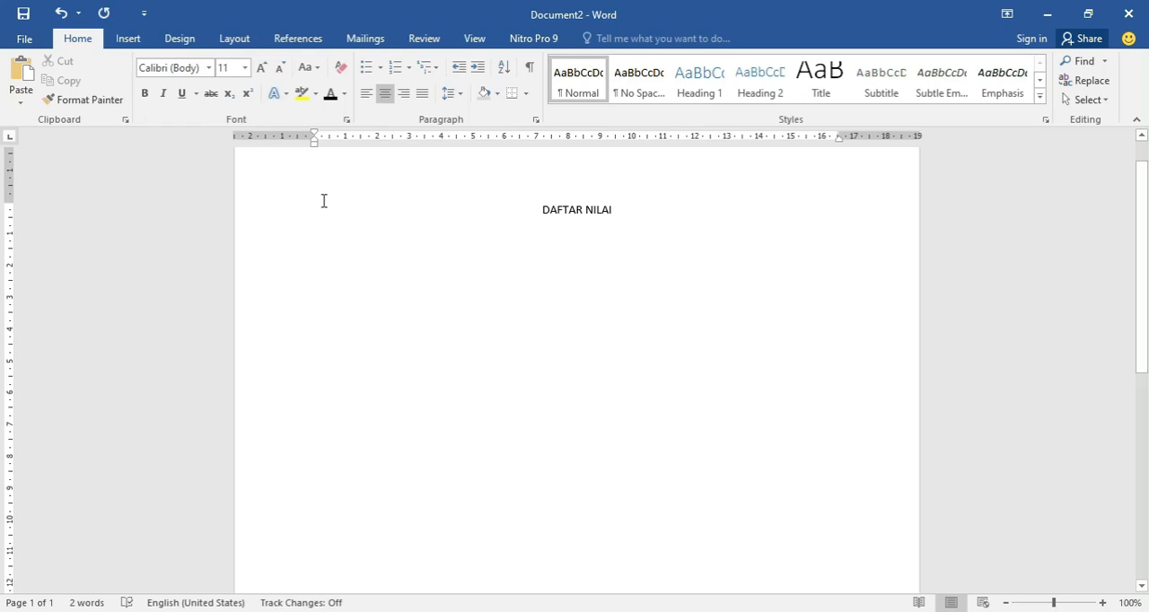
Make the title DAFTAR NILAI bold and set its font size to 12.
key("ctrl+a")
left_click(144, 93)
left_click(231, 67)
type("12")
key("Delete")
key("Delete")
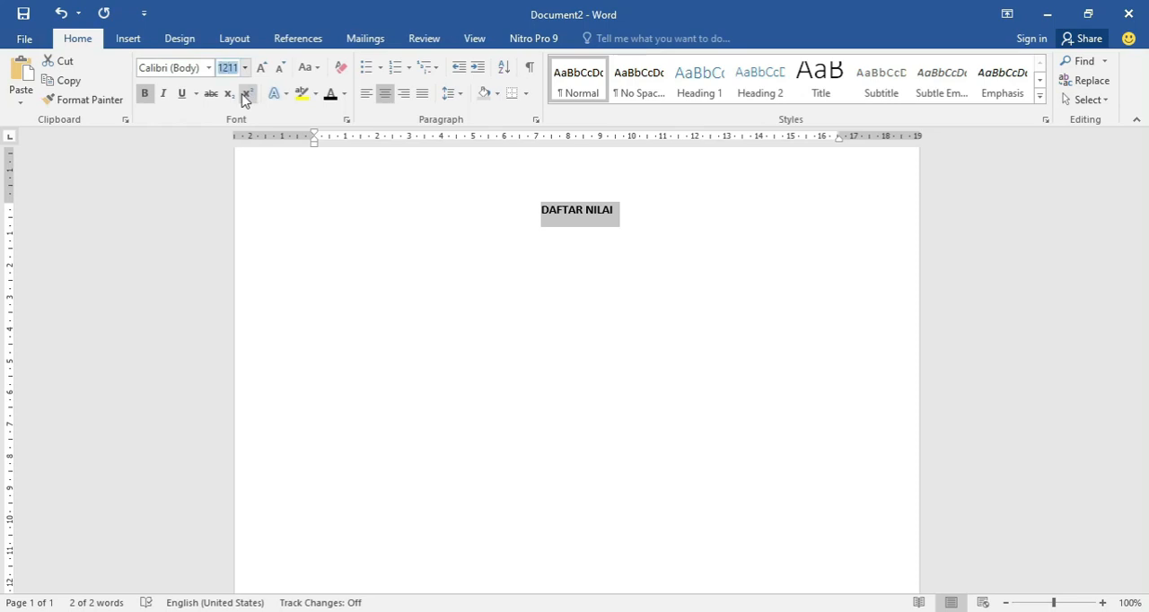
key("Return")
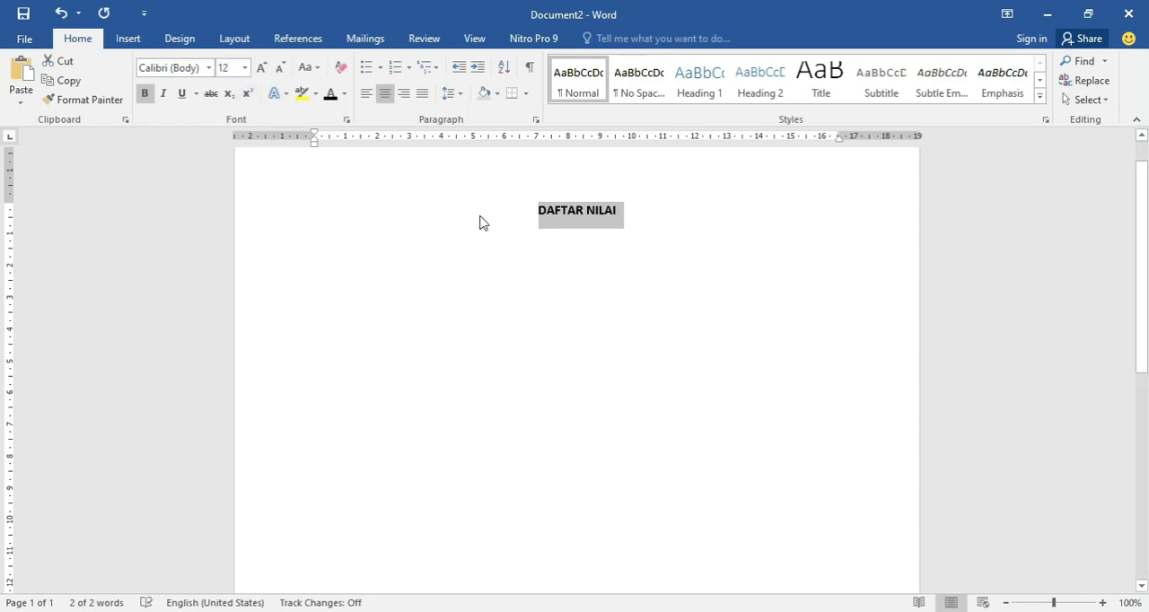
Insert a table of 7 columns and 8 rows on a new justified line below the title.
left_click(621, 204)
key("Return")
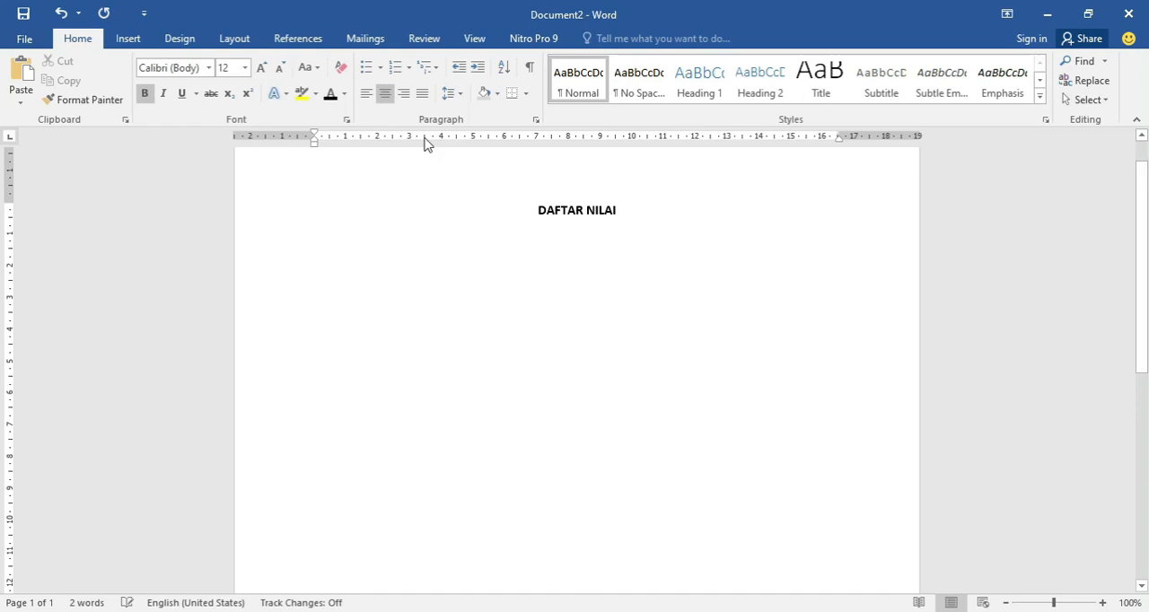
left_click(422, 95)
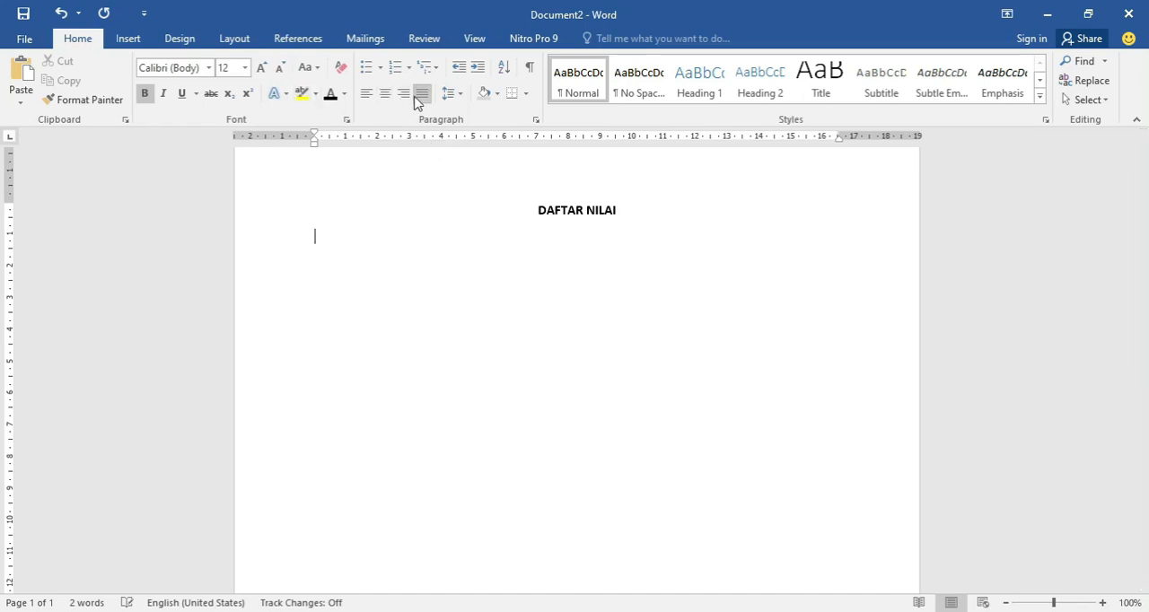
left_click(128, 38)
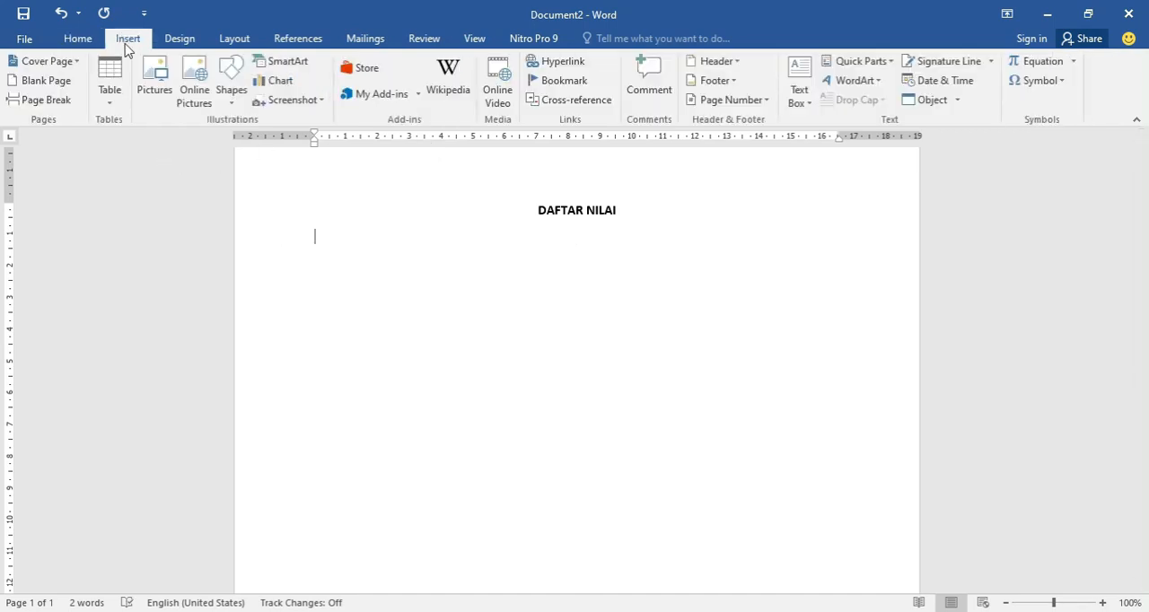
left_click(113, 101)
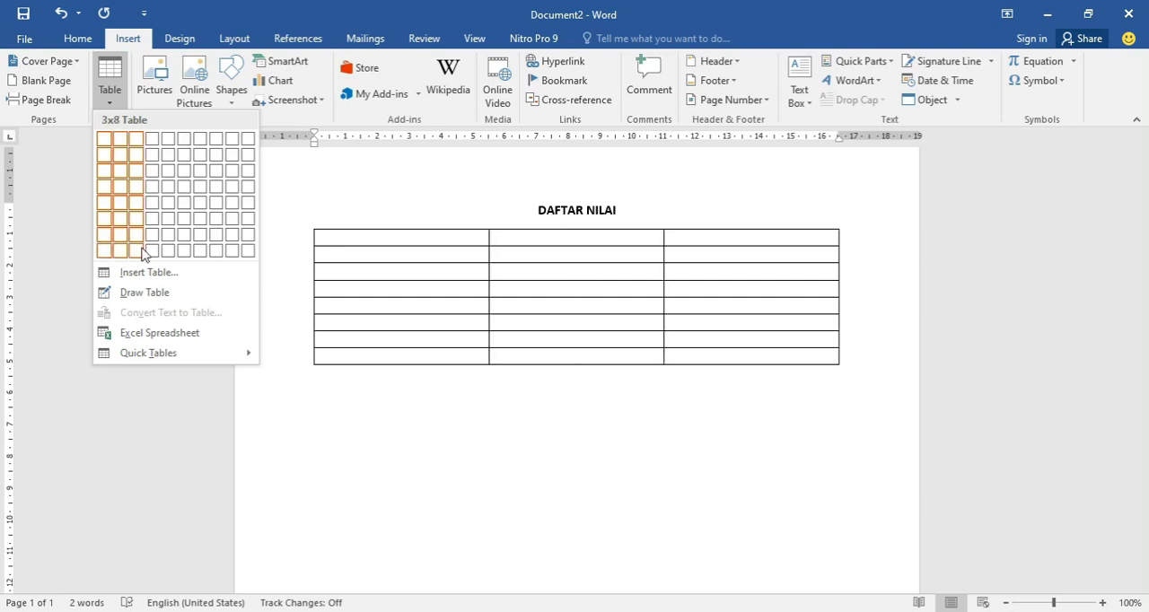
left_click(208, 251)
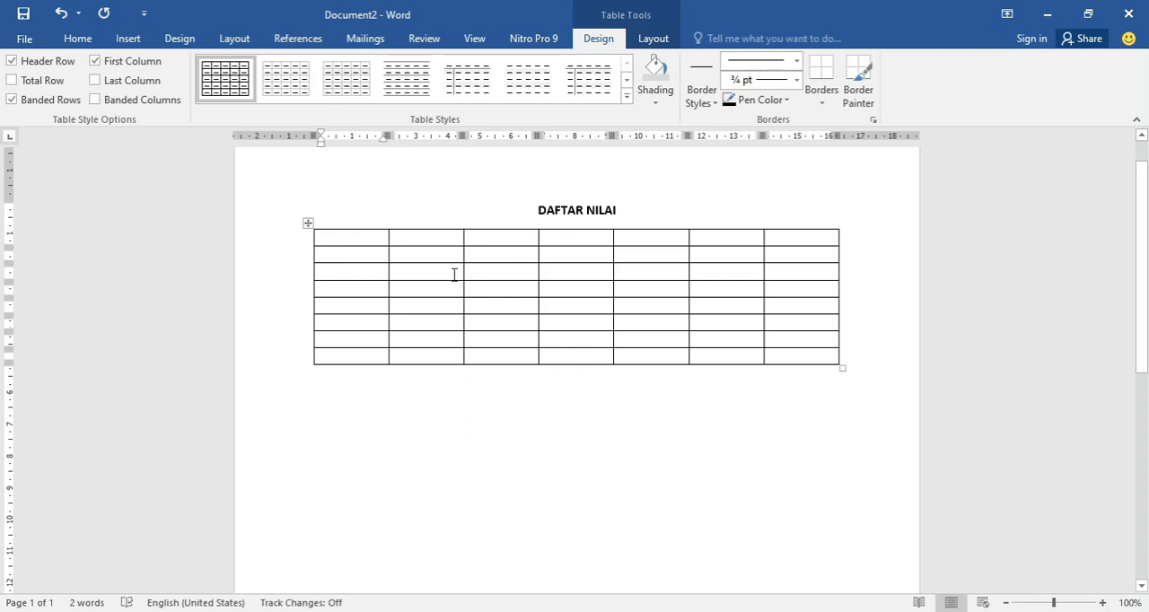
Enter the headings No, NIM and NAMA in the first three cells of the table's first row, following the example document.
key("alt+Tab")
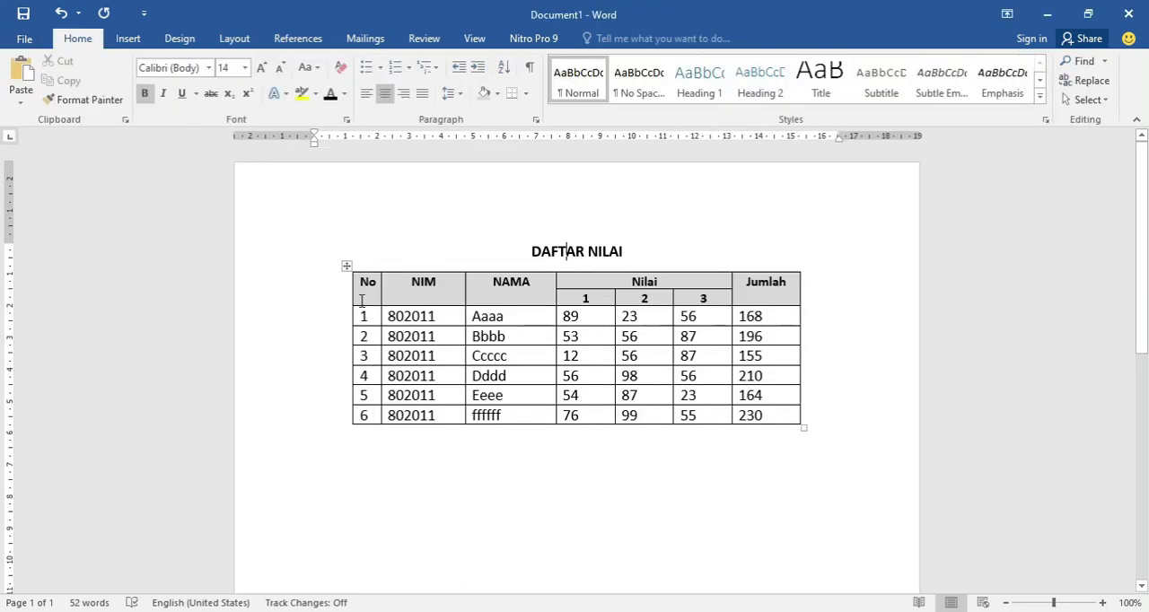
key("alt+Tab")
type("No")
key("Tab")
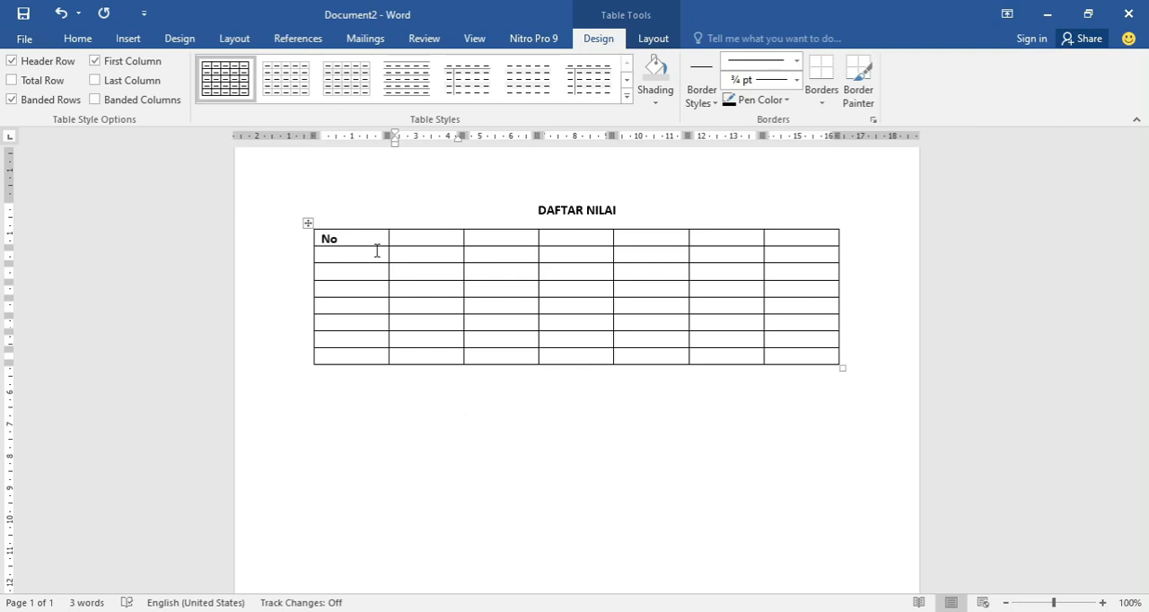
key("alt+Tab")
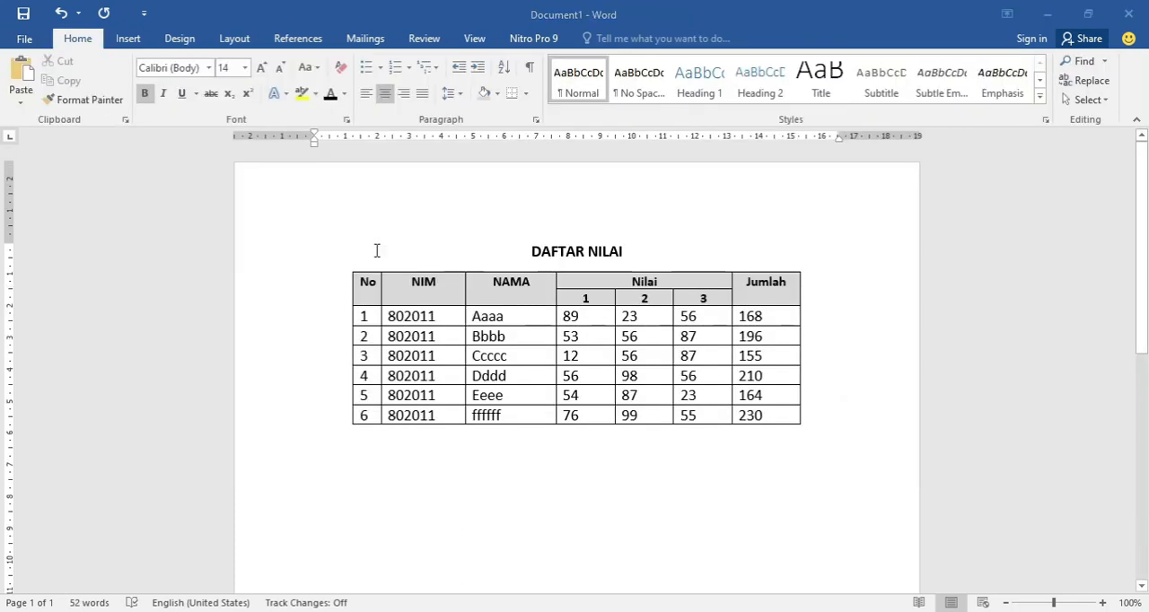
key("alt+Tab")
type("NIM")
key("Tab")
type("NAM")
key("Tab")
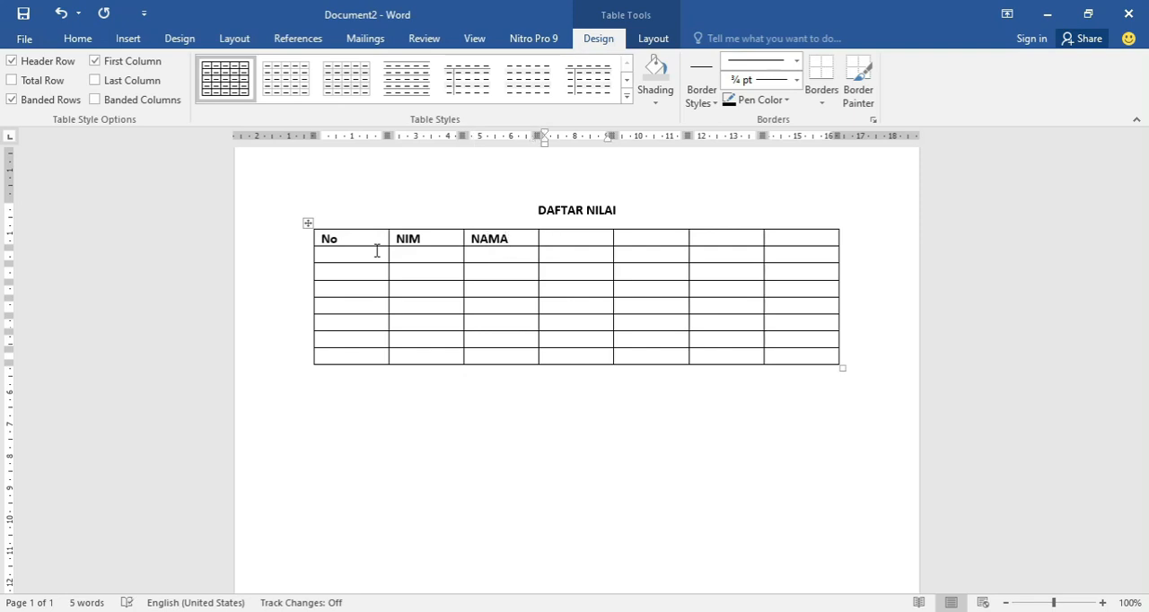
Enter the heading Nilai in the fourth column and Jumlah in the last column of the first row.
key("alt+Tab")
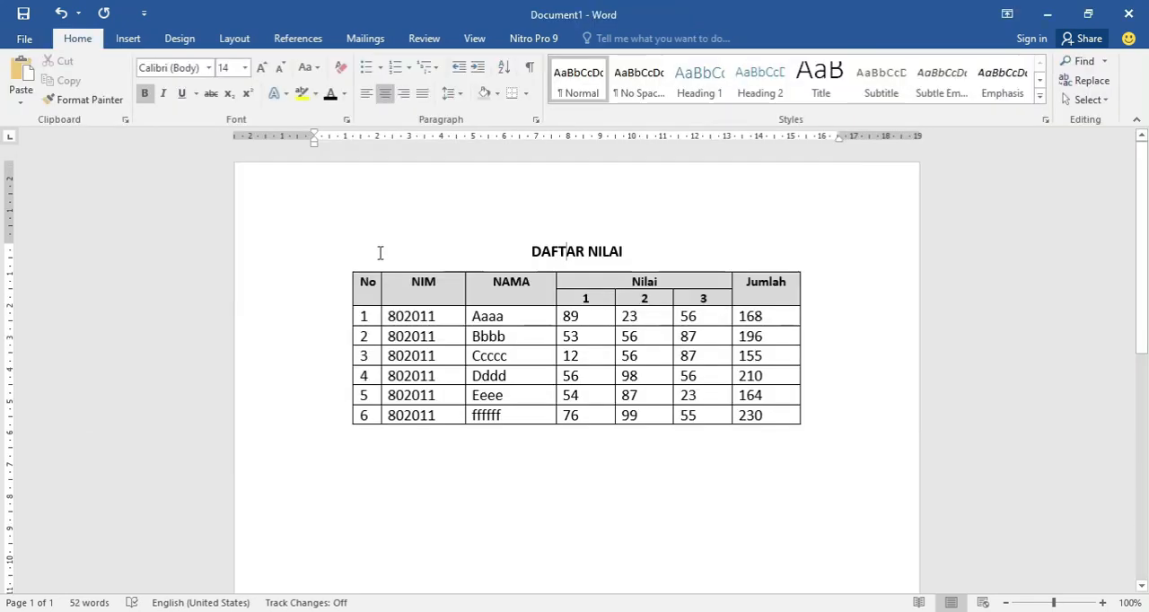
key("alt+Tab")
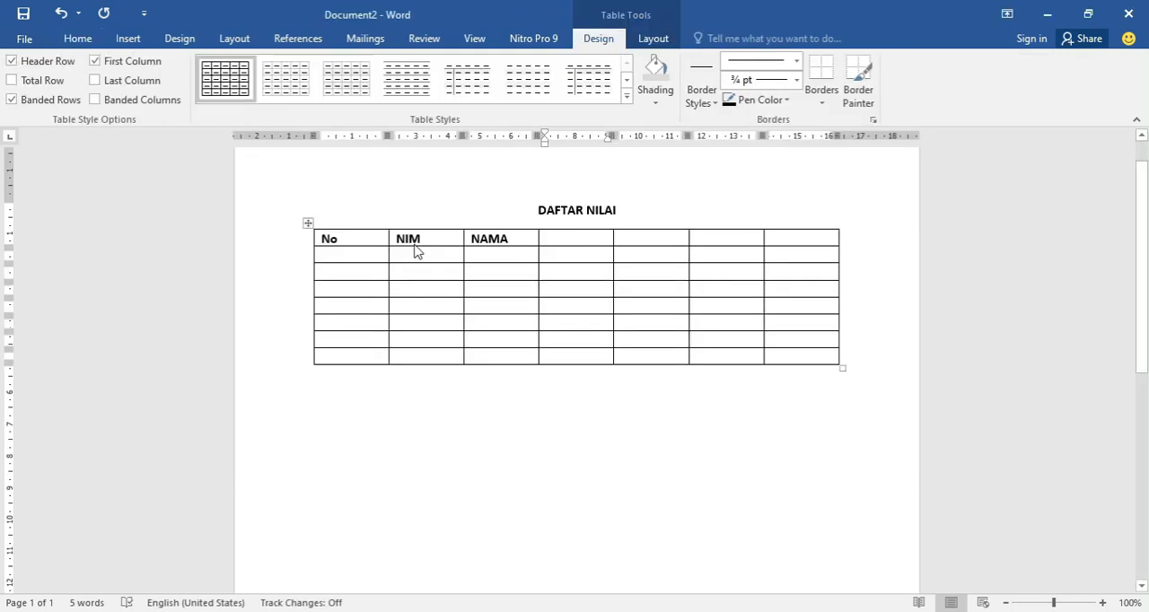
type("NILA")
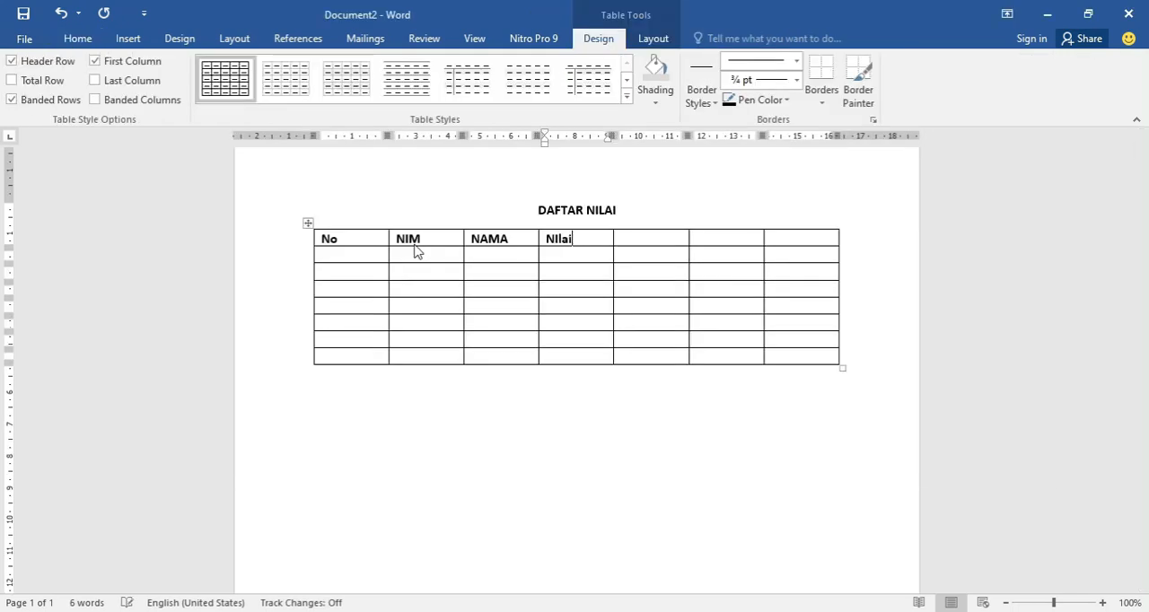
type("ilai")
key("Tab")
key("Tab")
key("Tab")
type("JUma")
key("Tab")
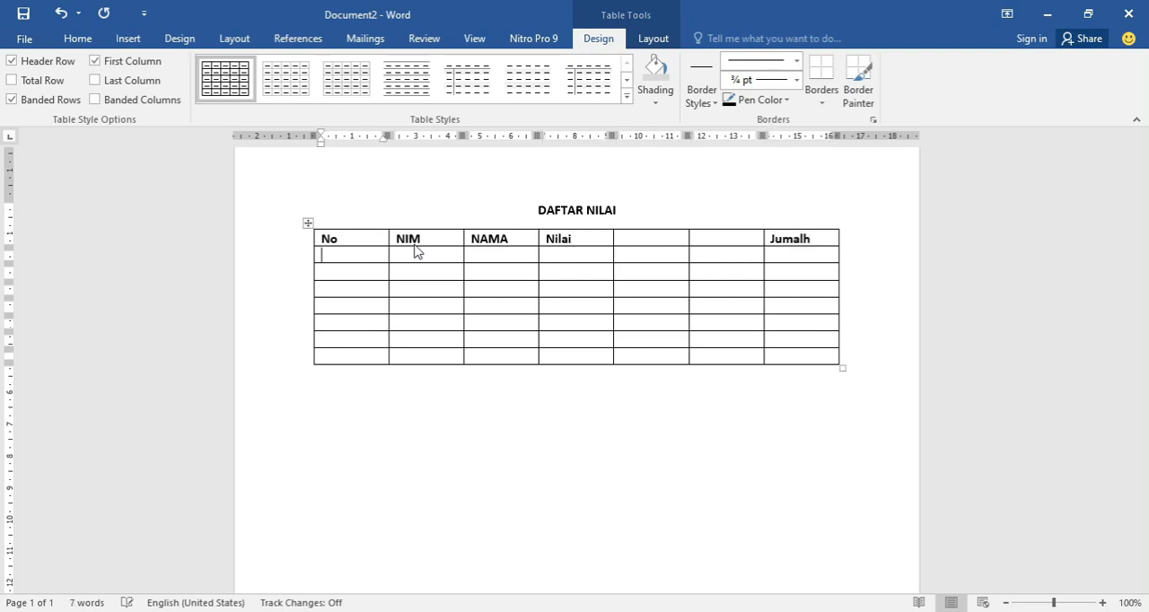
key("Left")
key("Left")
key("Left")
key("BackSpace")
key("BackSpace")
type("la")
Enter the subheadings 1, 2 and 3 in the second row, starting in the cell below Nilai.
key("Left")
key("Left")
key("Left")
type("1")
key("Tab")
type("2")
key("Tab")
type("3")
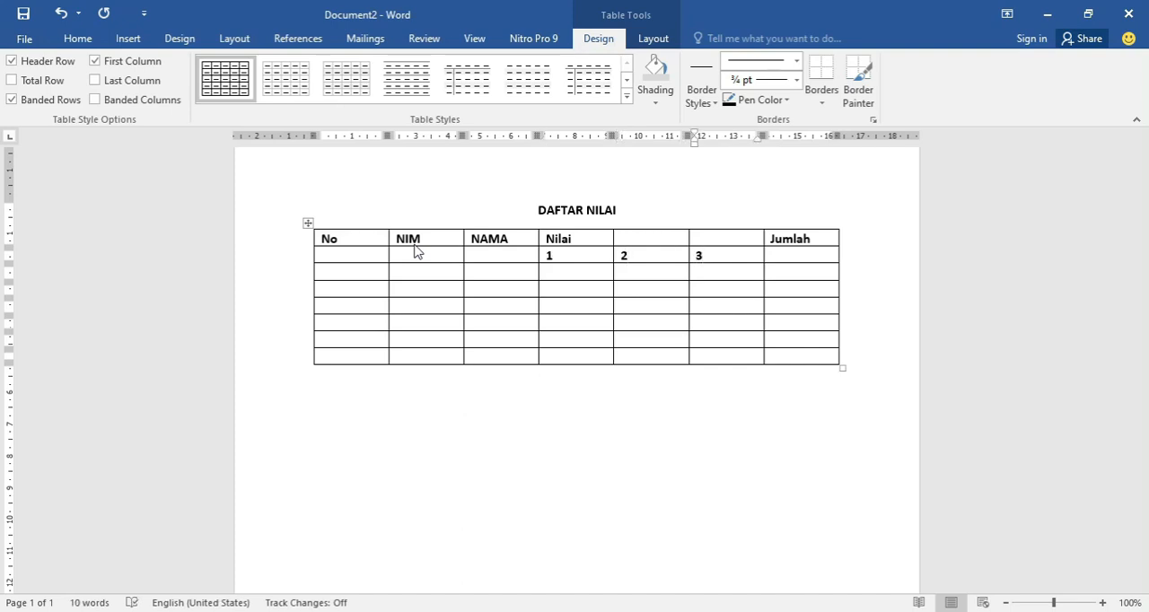
Shade the table's two header rows grey.
left_click(343, 238)
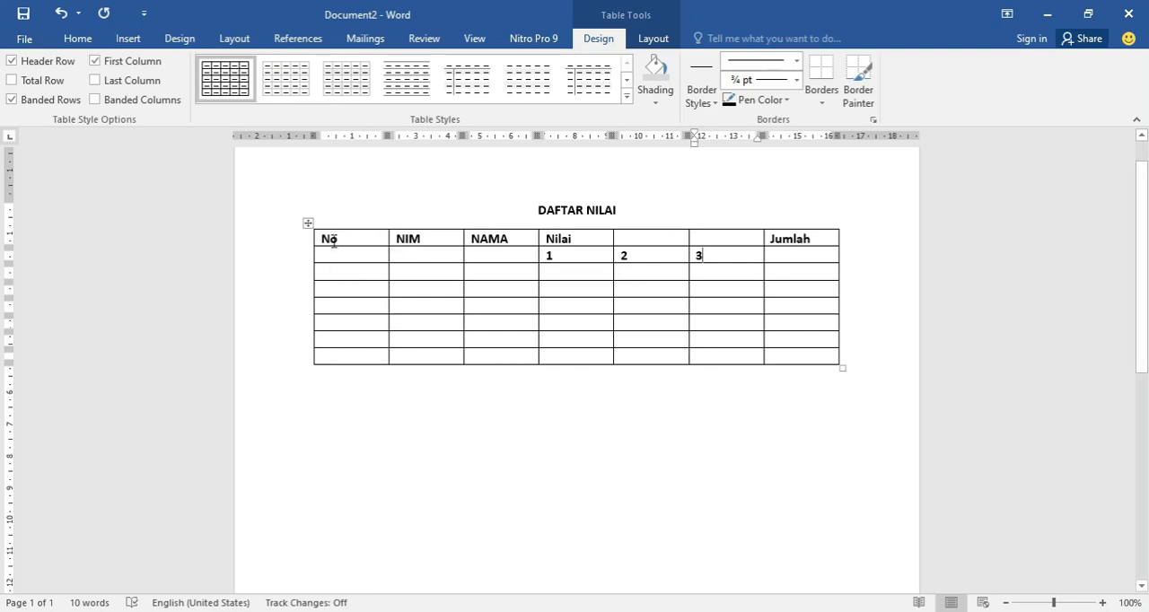
left_click(81, 39)
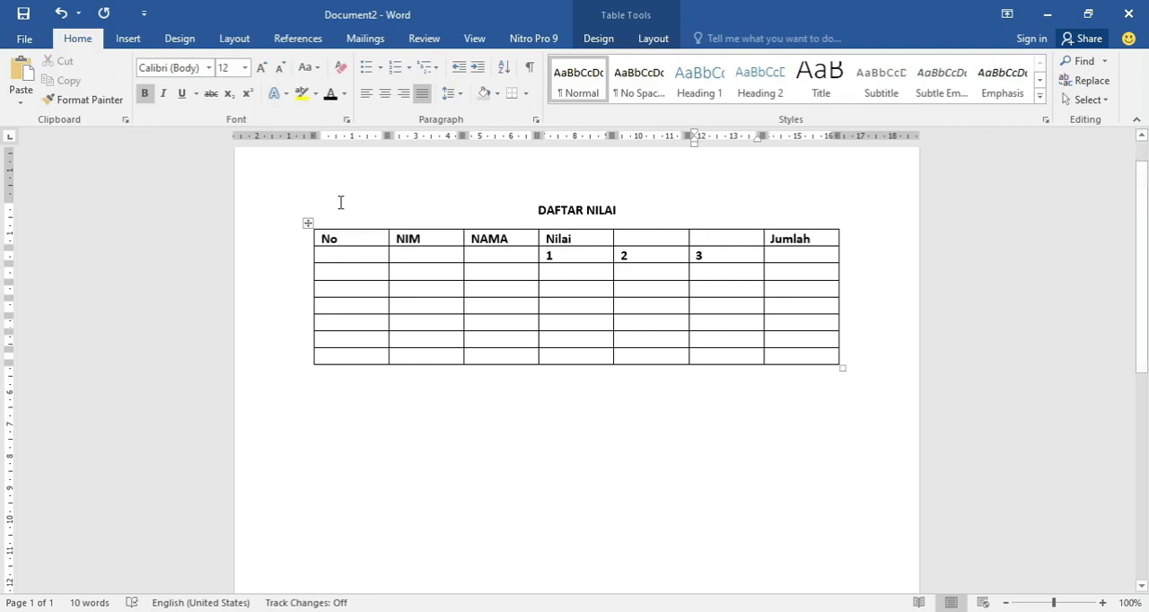
left_click_drag(402, 251, 798, 254)
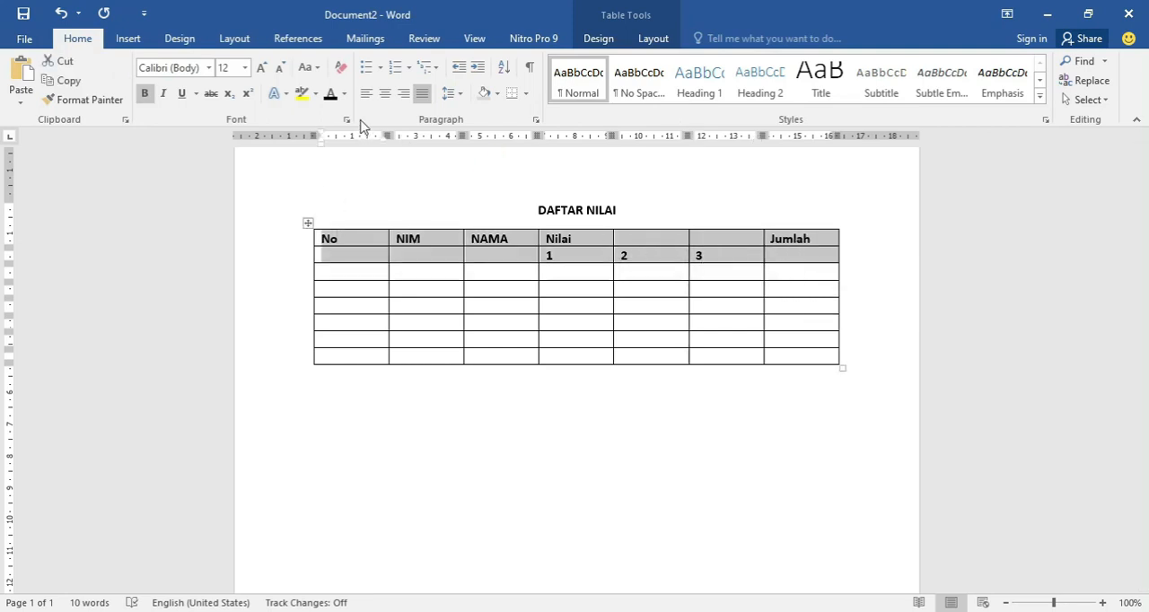
left_click(496, 93)
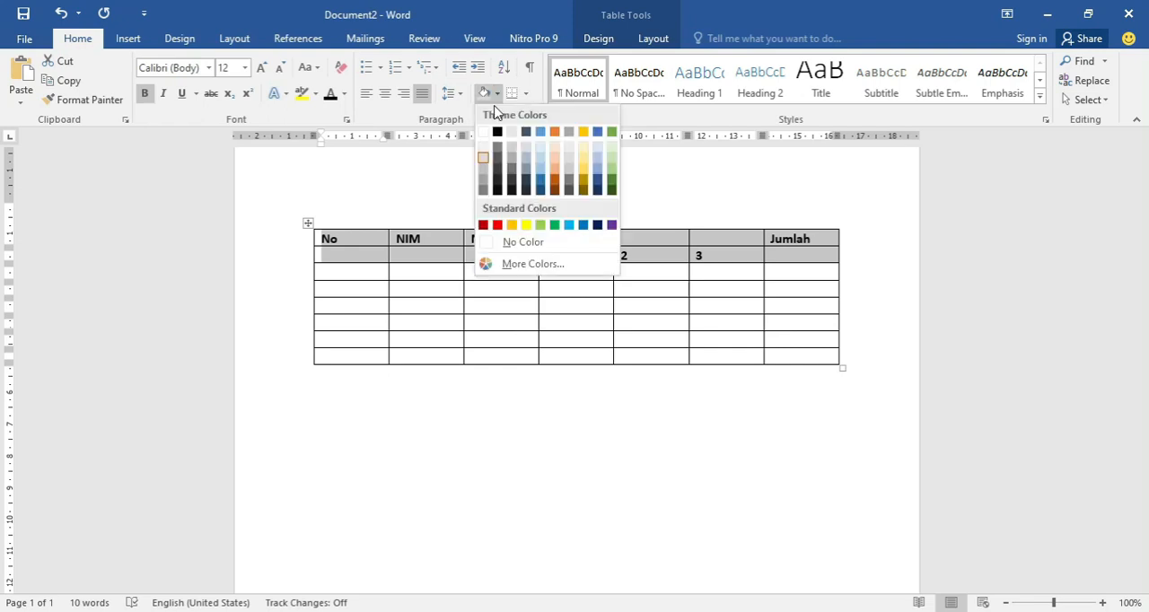
left_click(485, 171)
left_click(585, 265)
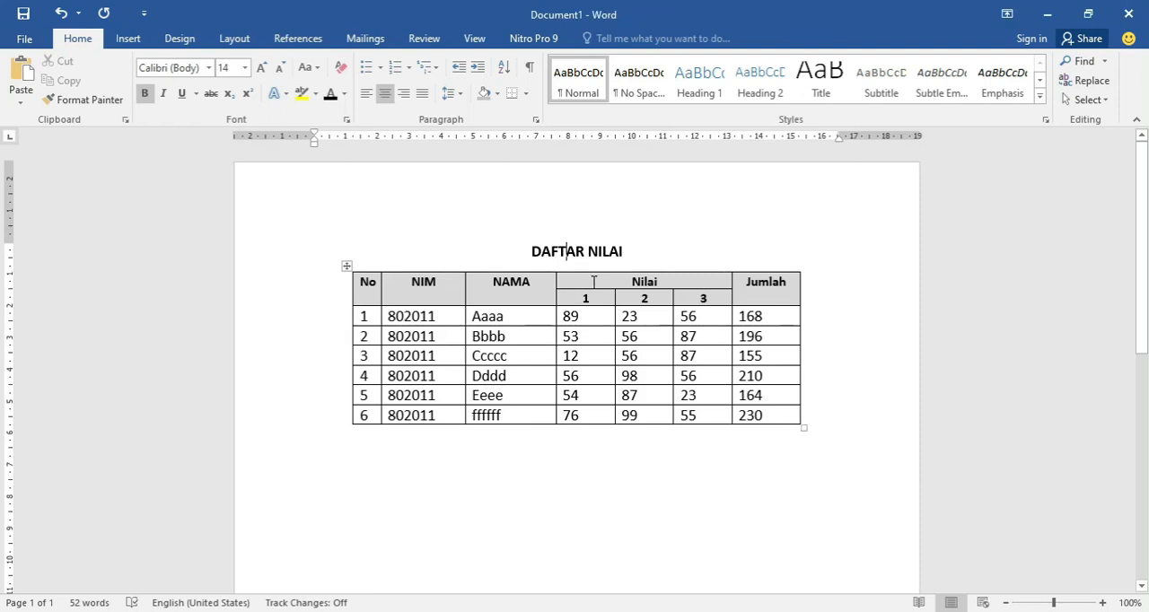
Merge the Nilai cell with the two empty cells beside it and centre its text.
left_click_drag(633, 282, 655, 282)
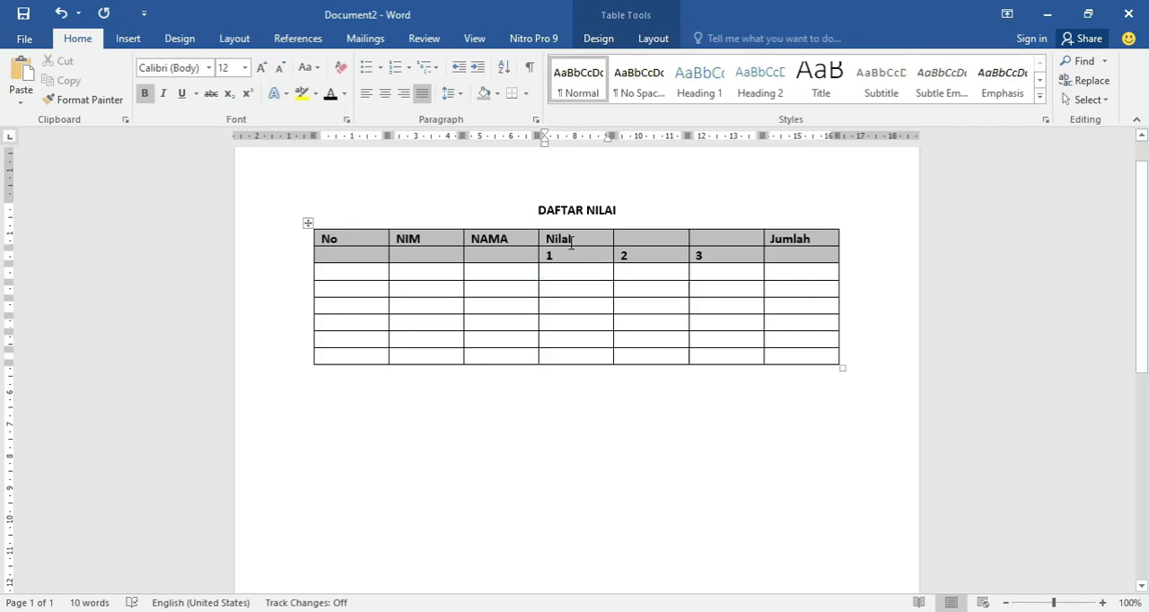
left_click_drag(576, 240, 697, 239)
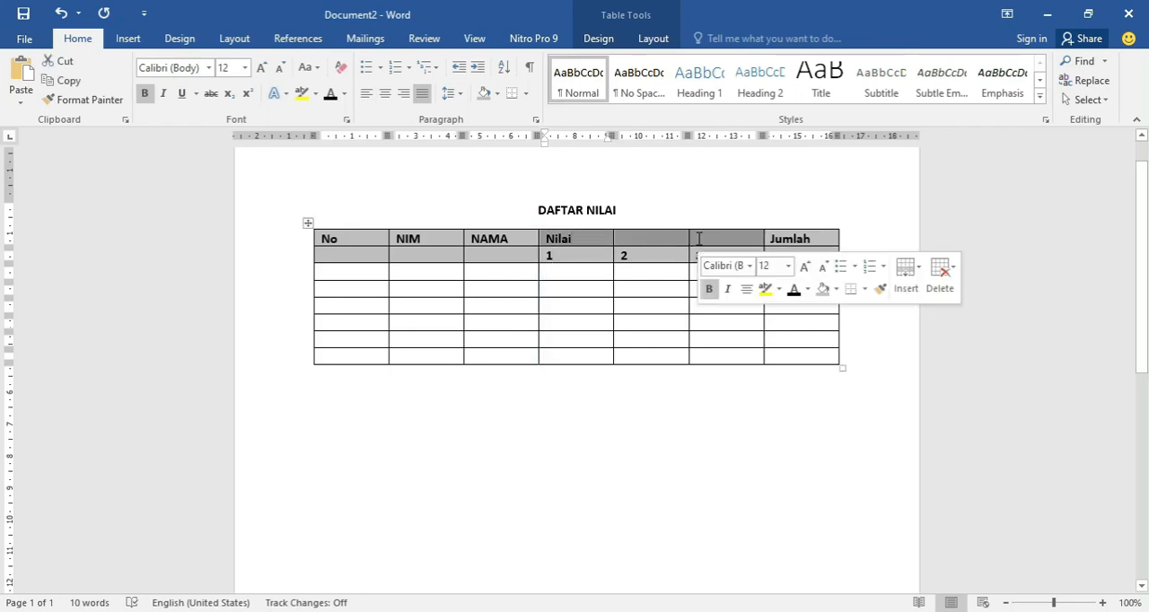
right_click(677, 239)
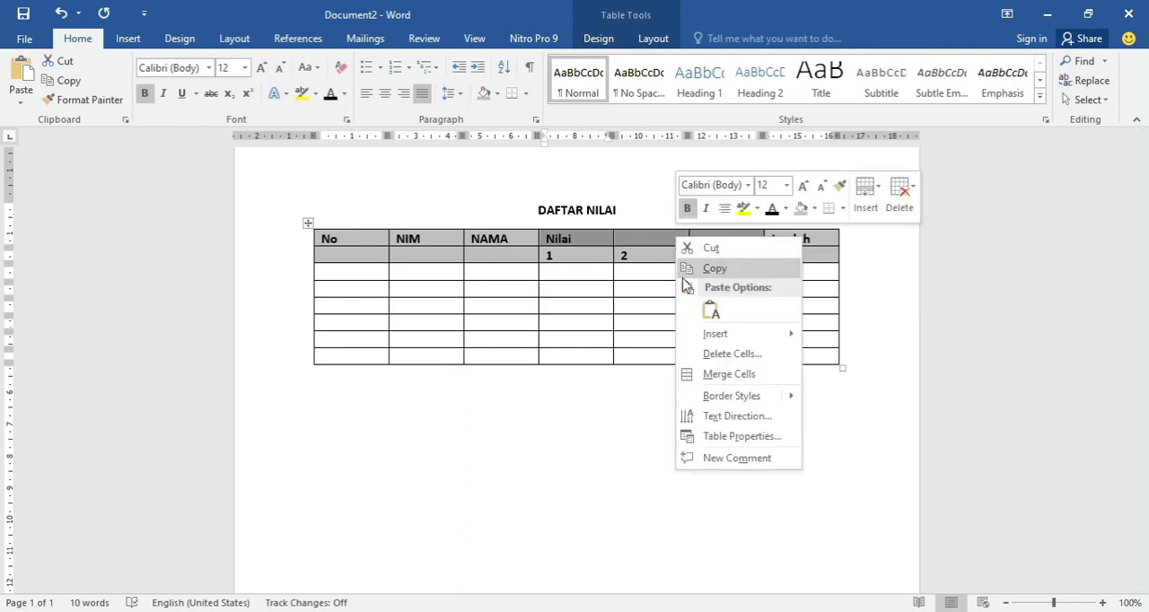
left_click(715, 373)
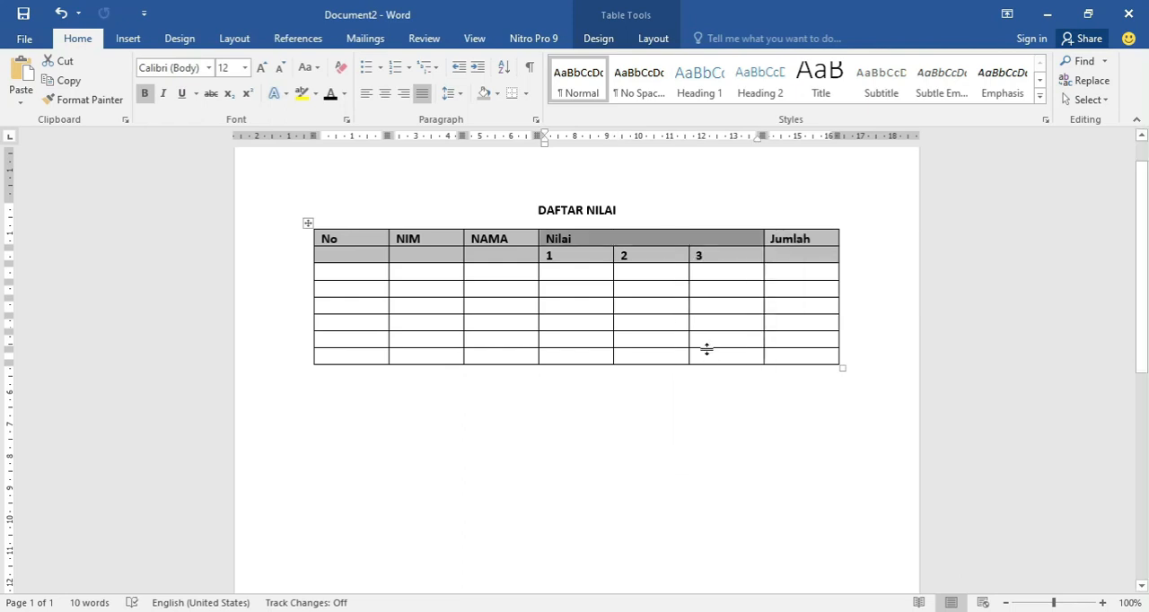
left_click(630, 237)
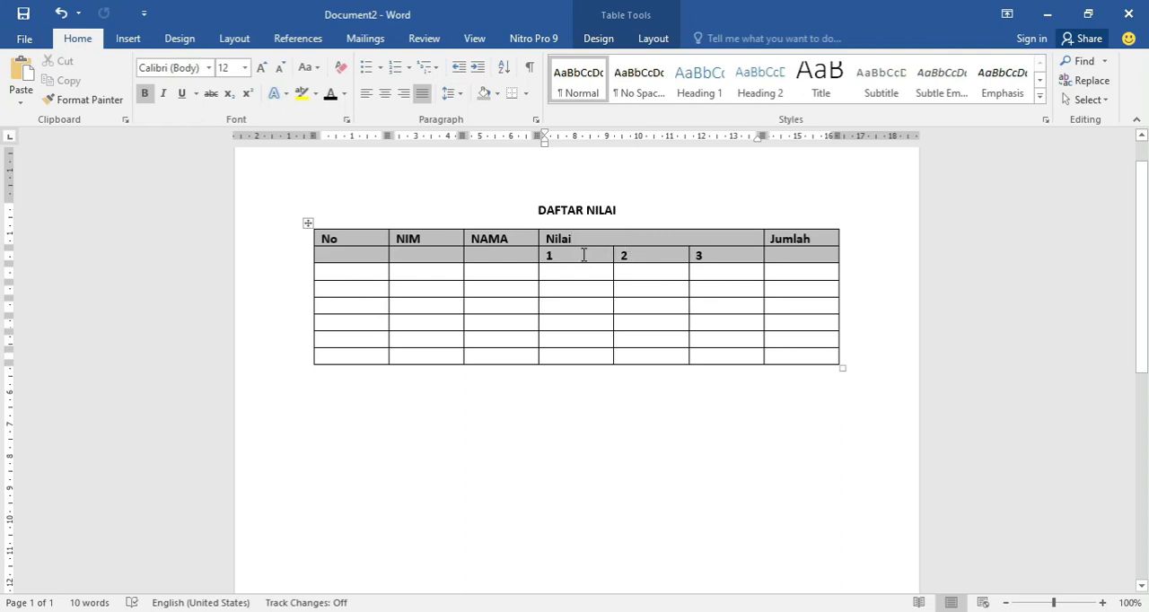
key("ctrl+e")
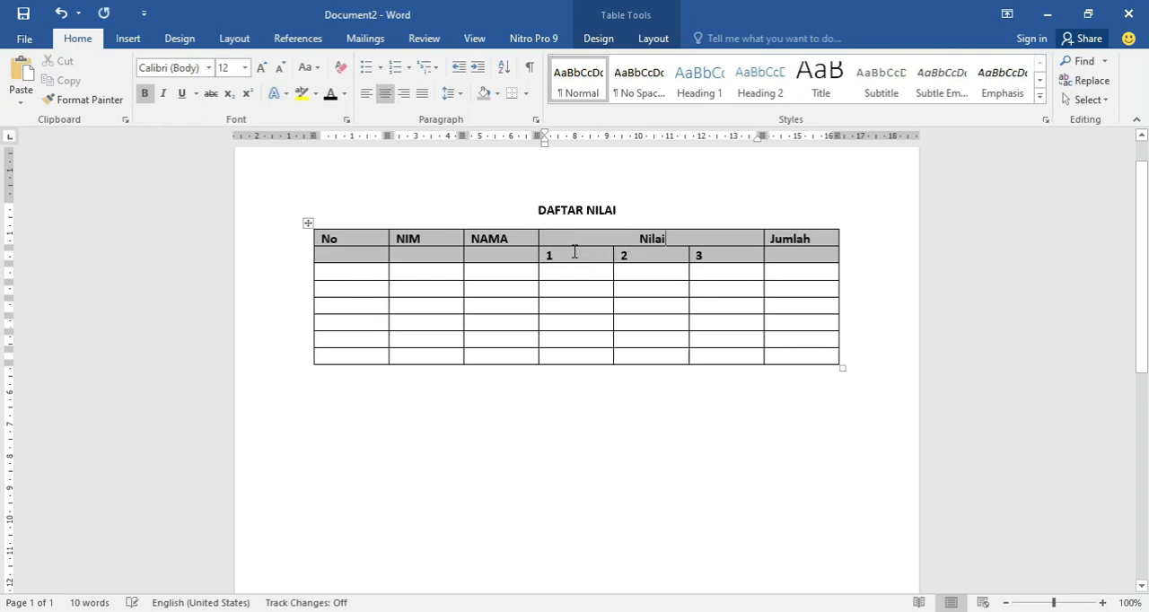
Merge the No and NIM heading cells each with the empty cell directly below.
left_click_drag(354, 245, 356, 254)
right_click(356, 254)
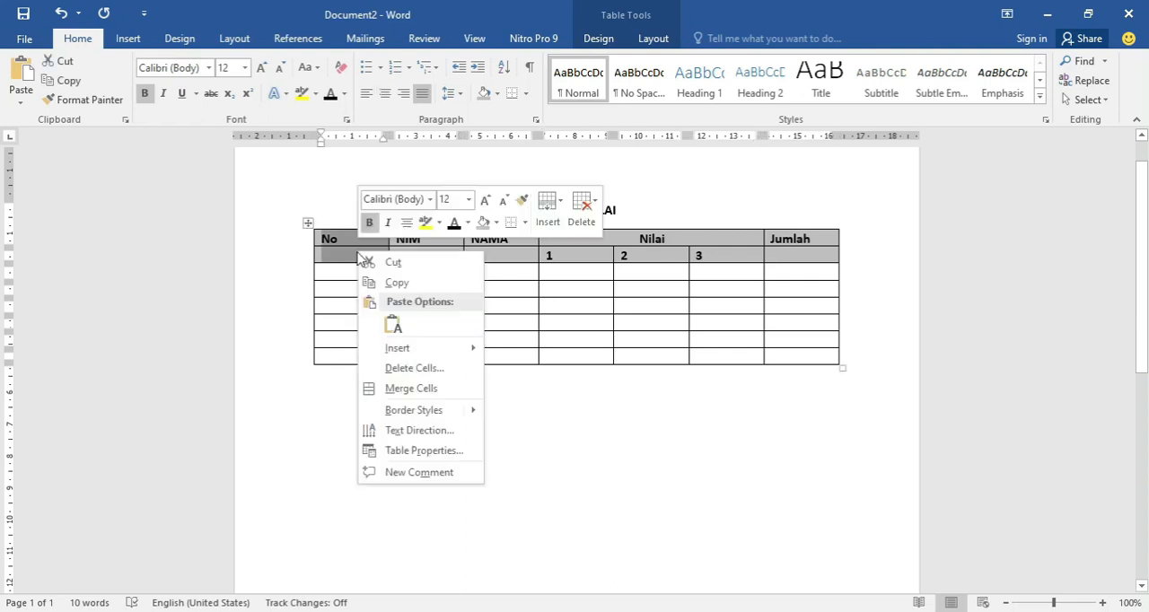
left_click(431, 389)
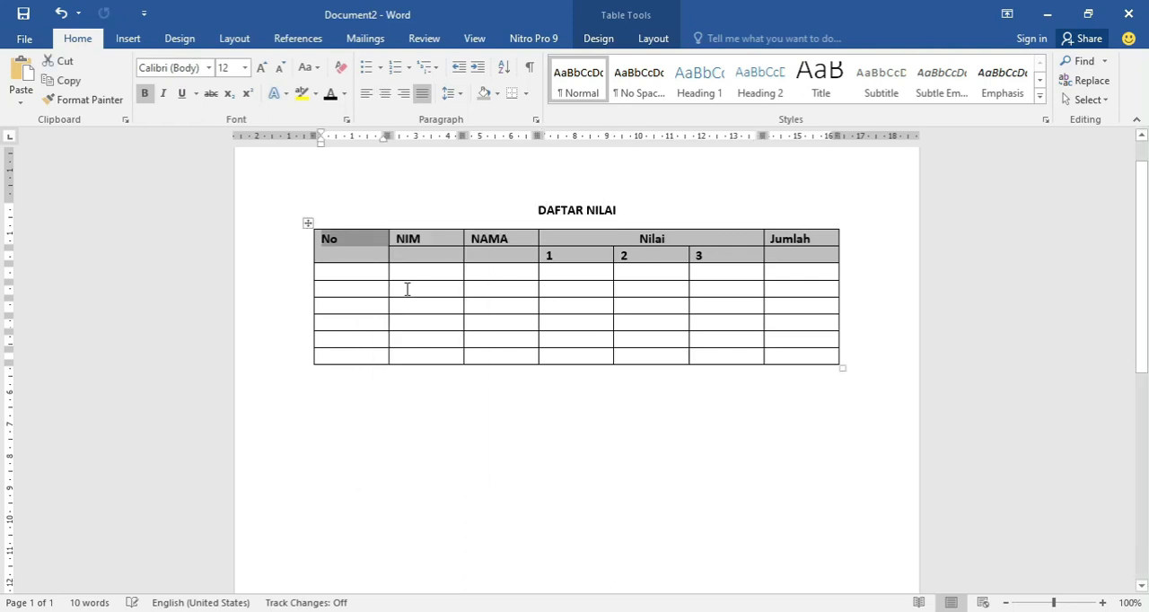
left_click_drag(426, 243, 425, 254)
right_click(426, 254)
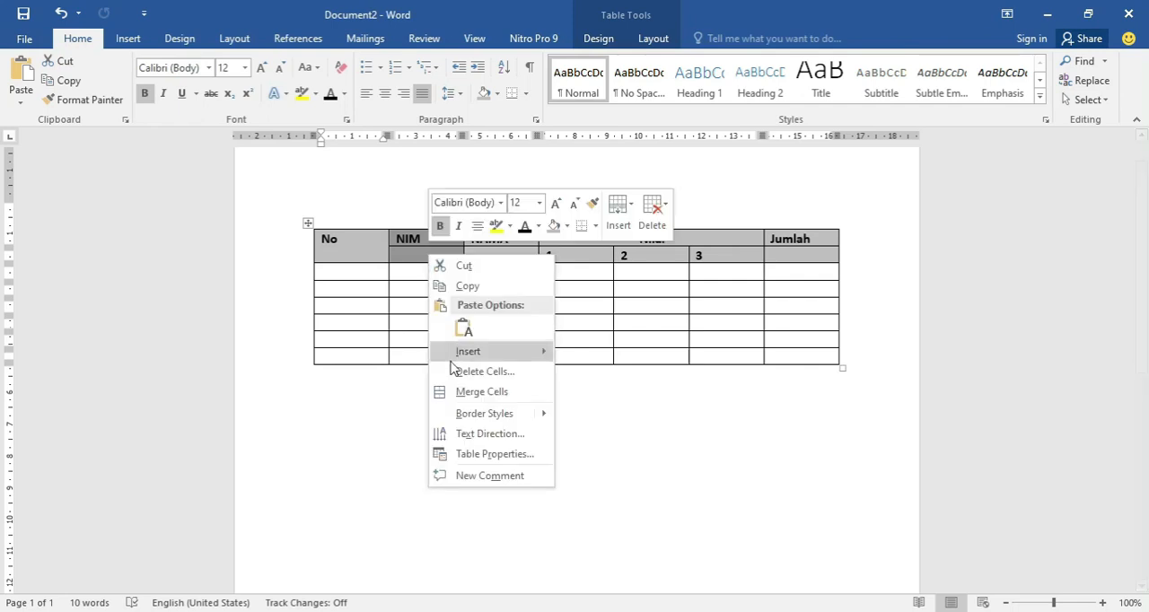
left_click(431, 390)
Merge the NAMA and Jumlah heading cells each with the empty cell directly below.
left_click_drag(508, 236, 511, 255)
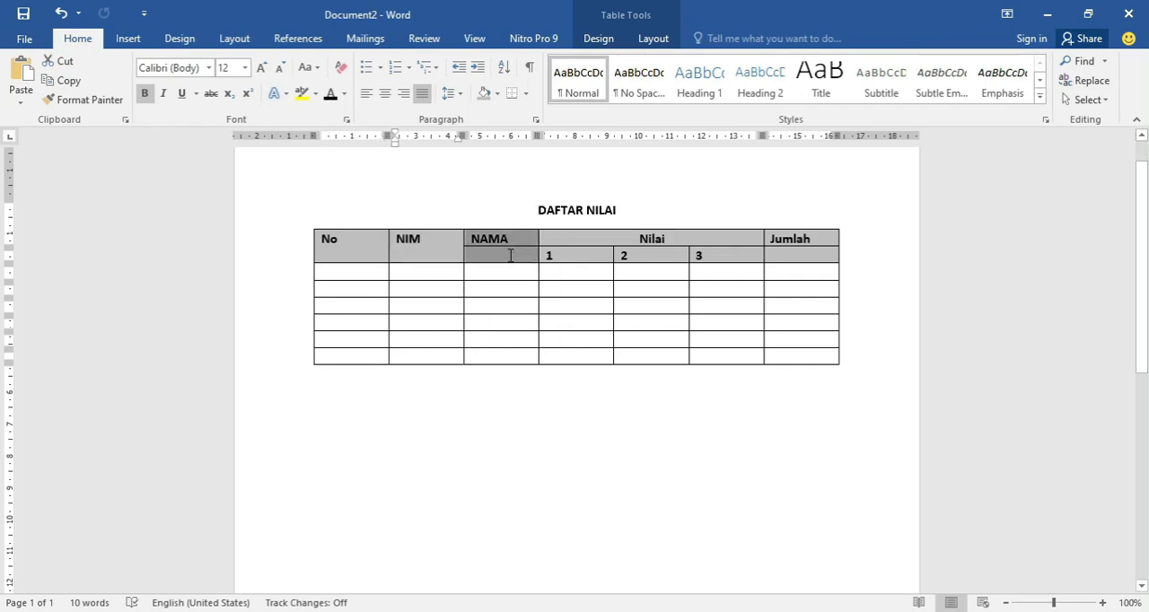
right_click(511, 258)
left_click(547, 394)
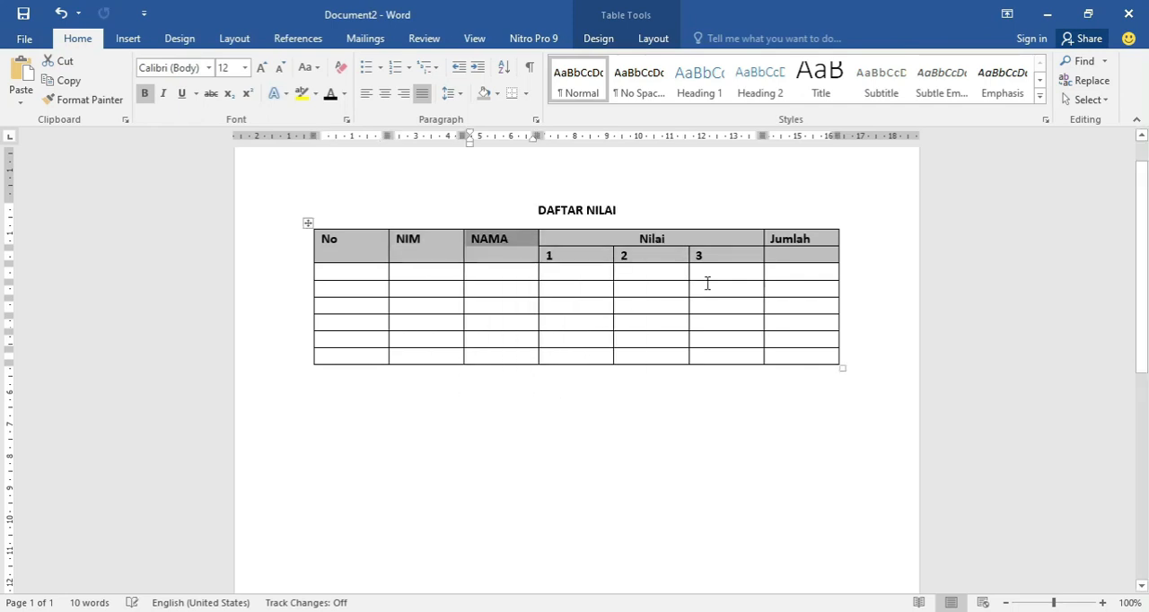
left_click_drag(792, 240, 791, 255)
right_click(792, 255)
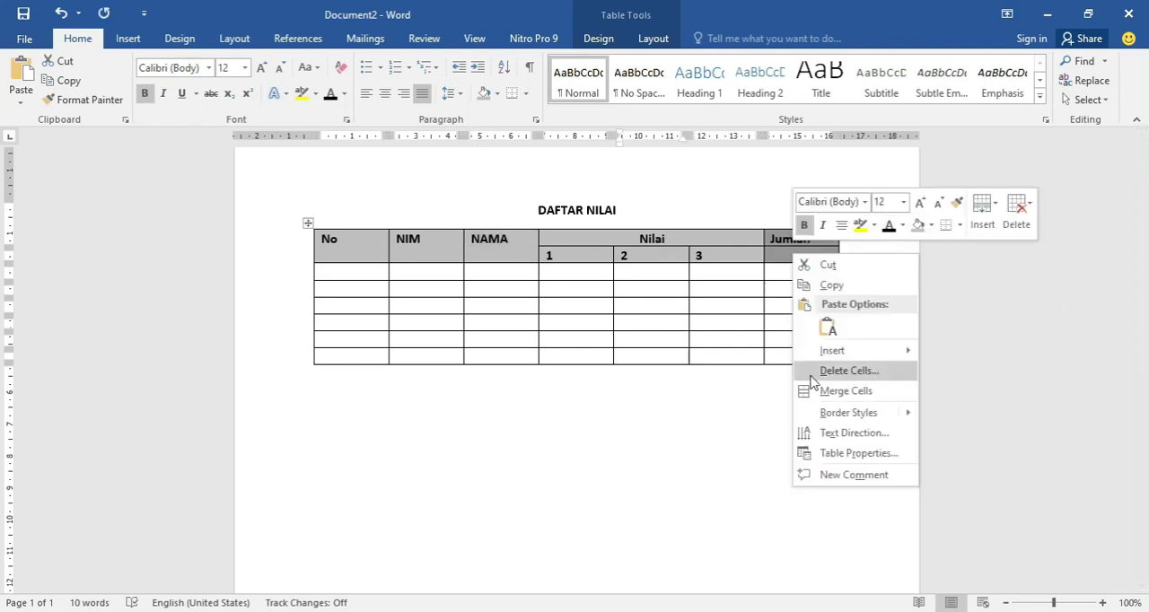
left_click(821, 391)
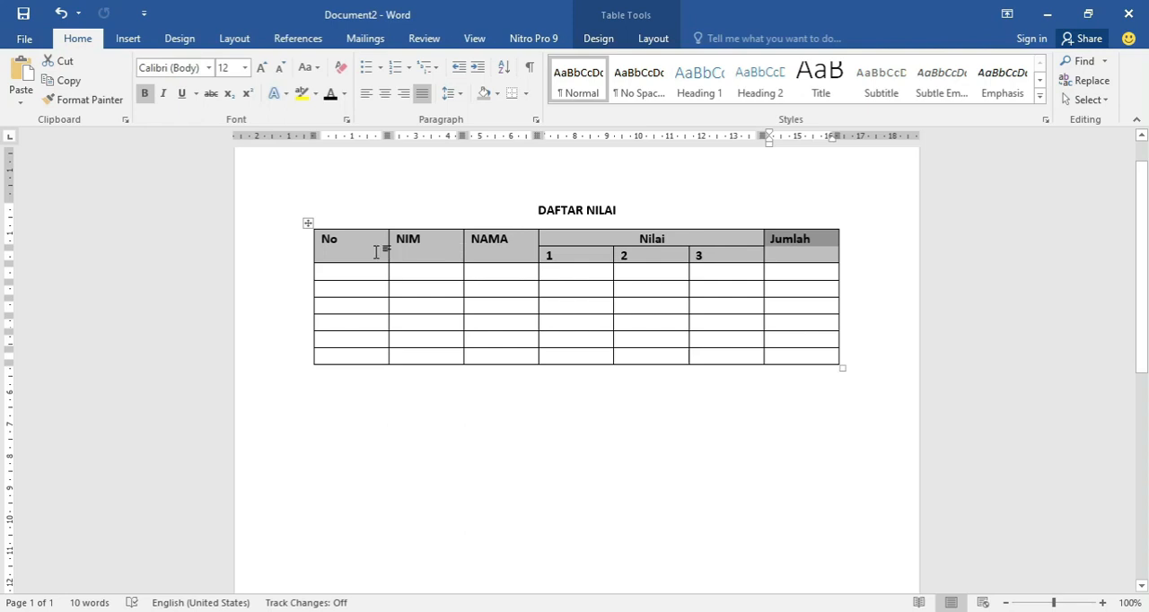
Centre the text of all headings in the table's first row, from No to Jumlah.
mouse_move(332, 240)
left_mouse_down()
mouse_move(586, 259)
mouse_move(787, 250)
left_mouse_up()
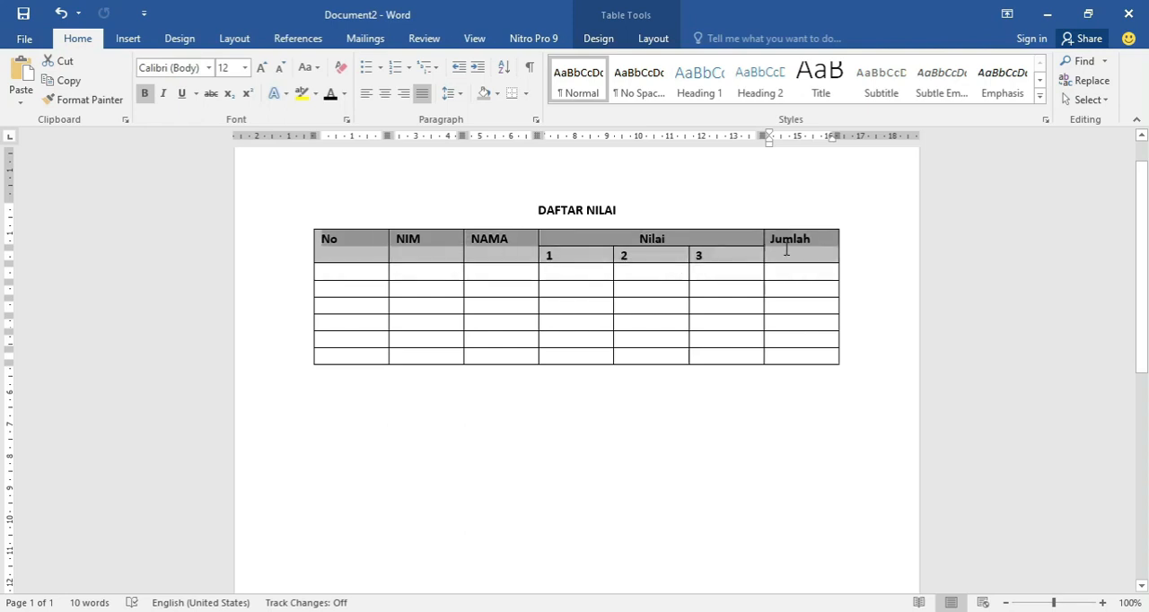
left_click(385, 93)
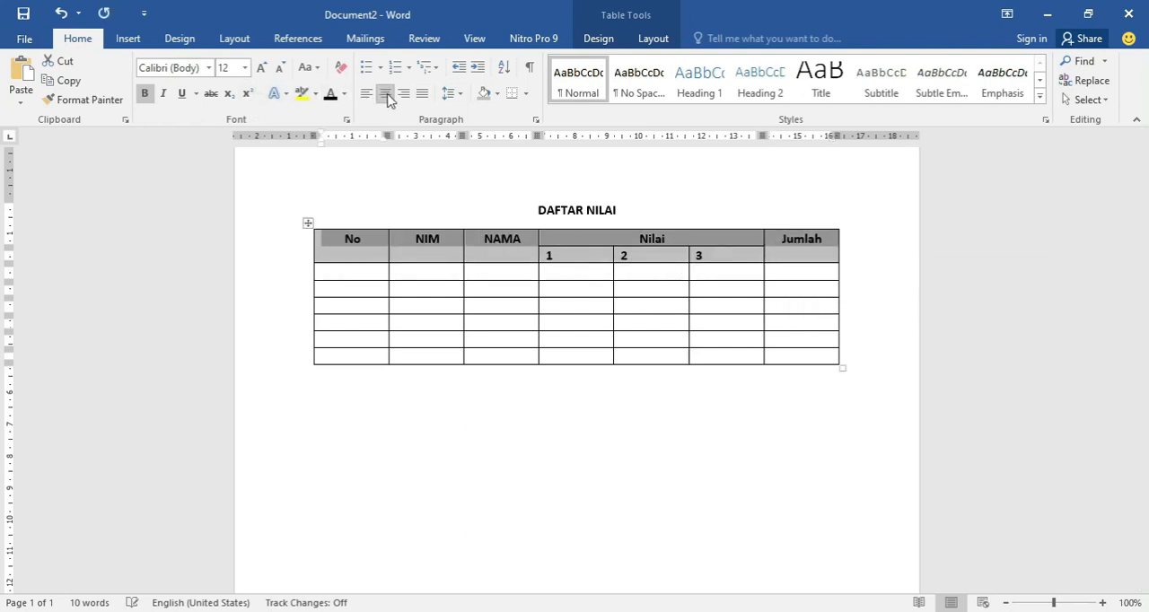
left_click(582, 290)
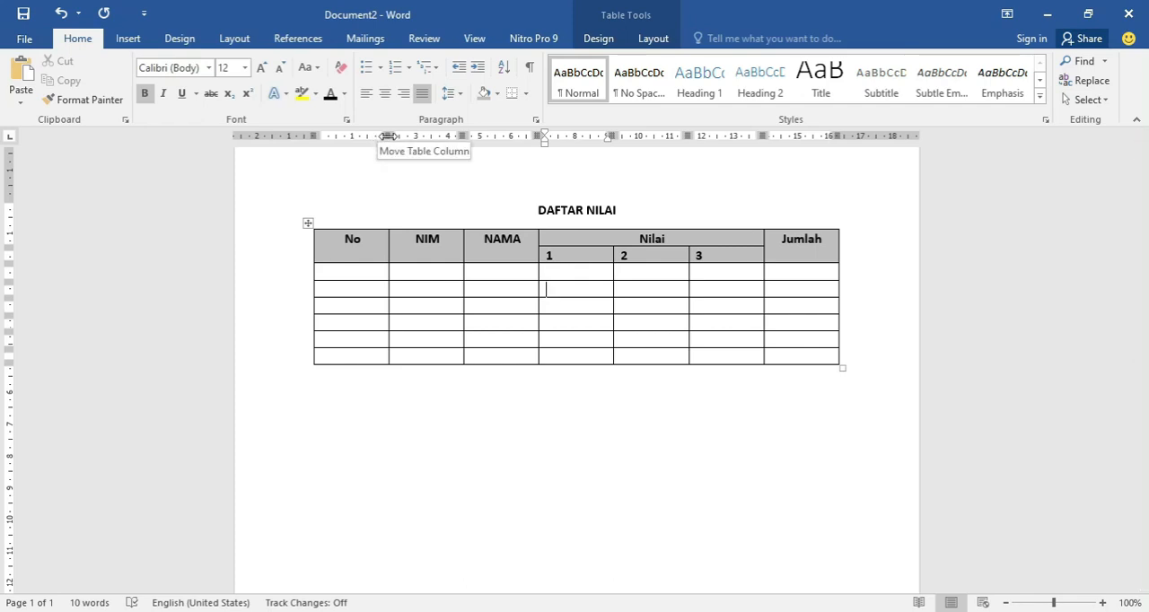
Narrow the No column to roughly fit its heading and slightly widen the NIM and NAMA columns.
left_click_drag(387, 135, 338, 137)
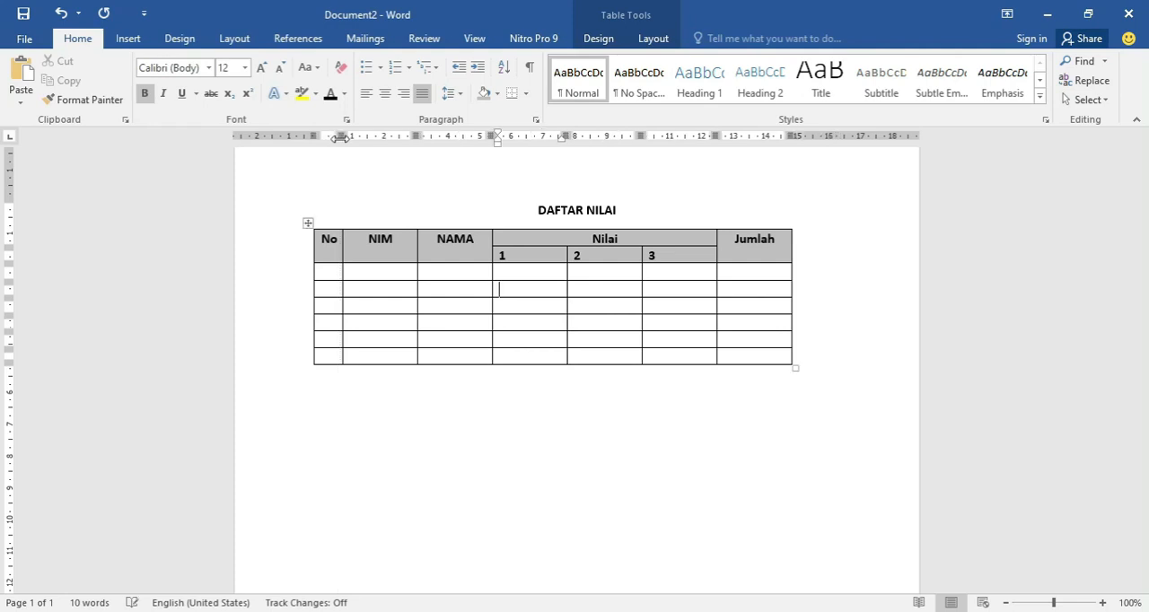
left_click(393, 251)
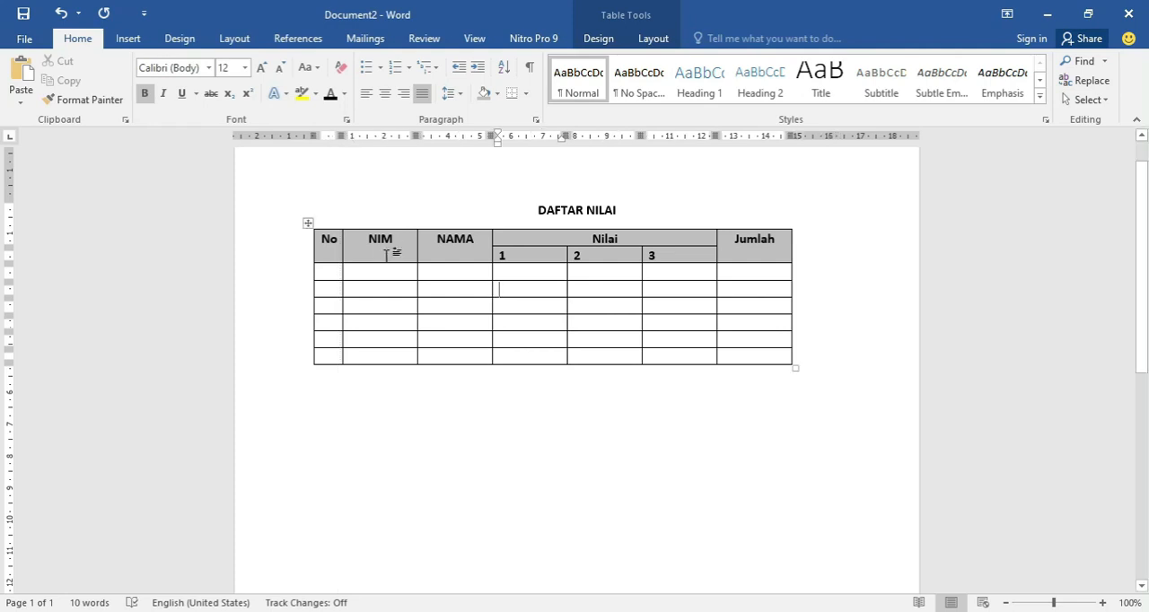
left_click_drag(418, 136, 424, 133)
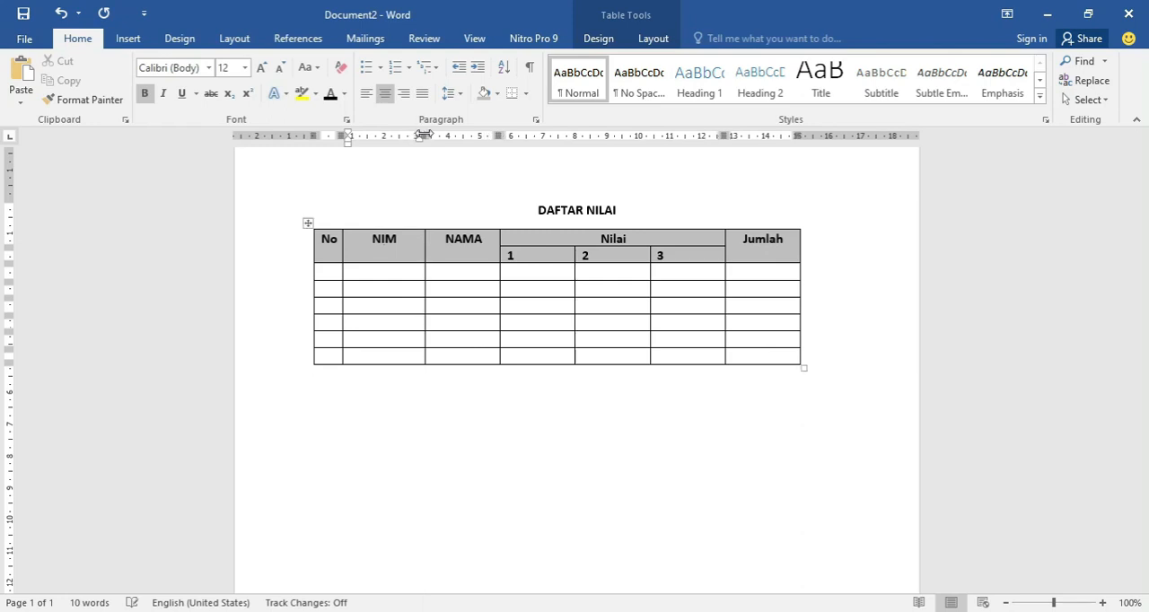
left_click_drag(499, 133, 505, 132)
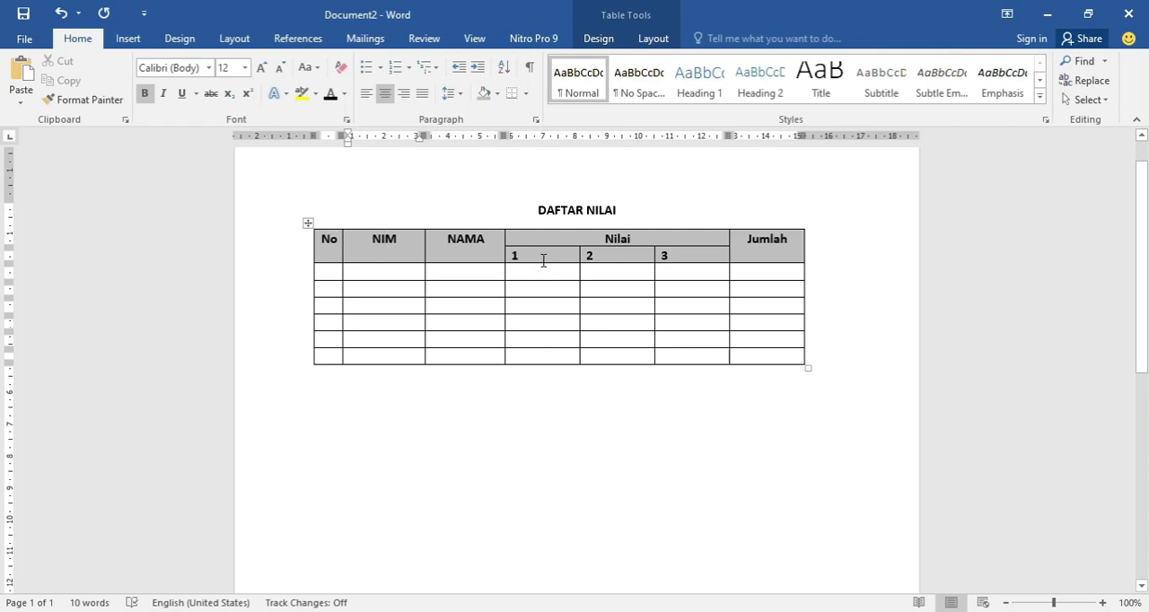
Set the preferred width of the three Nilai subcolumns 1, 2 and 3 to 1 cm.
left_click_drag(551, 256, 667, 261)
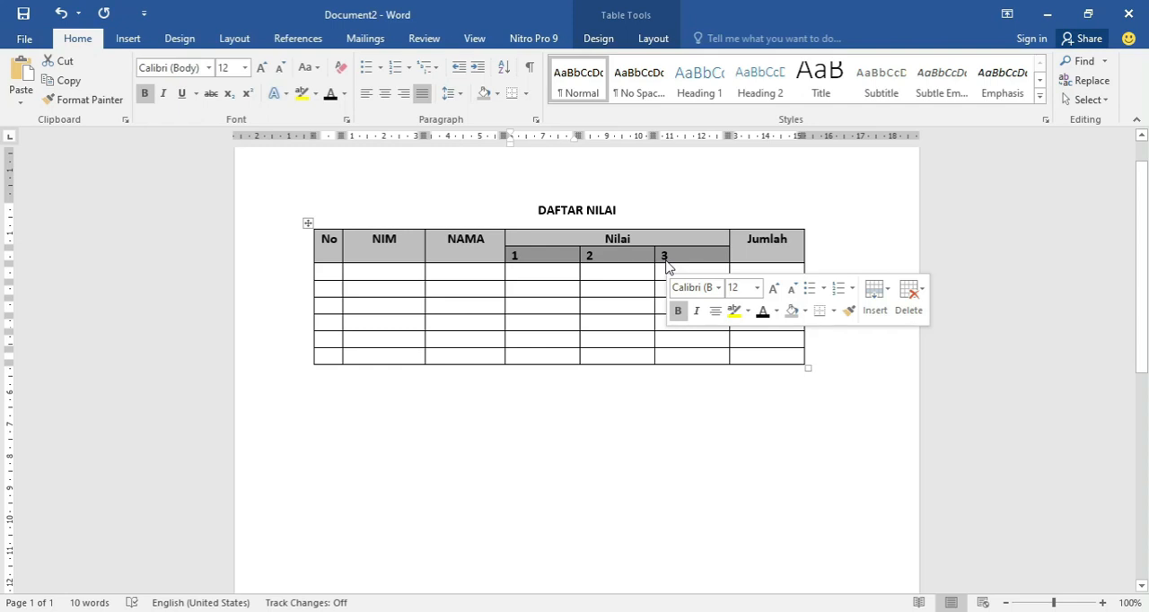
key("ctrl+z")
left_click_drag(542, 256, 668, 256)
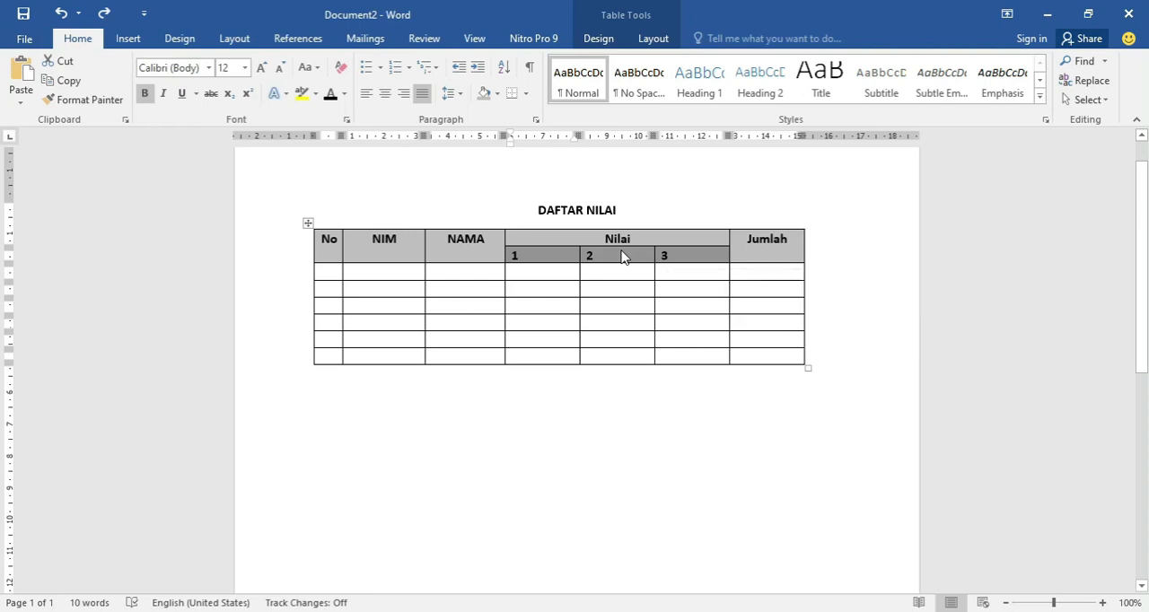
right_click(622, 257)
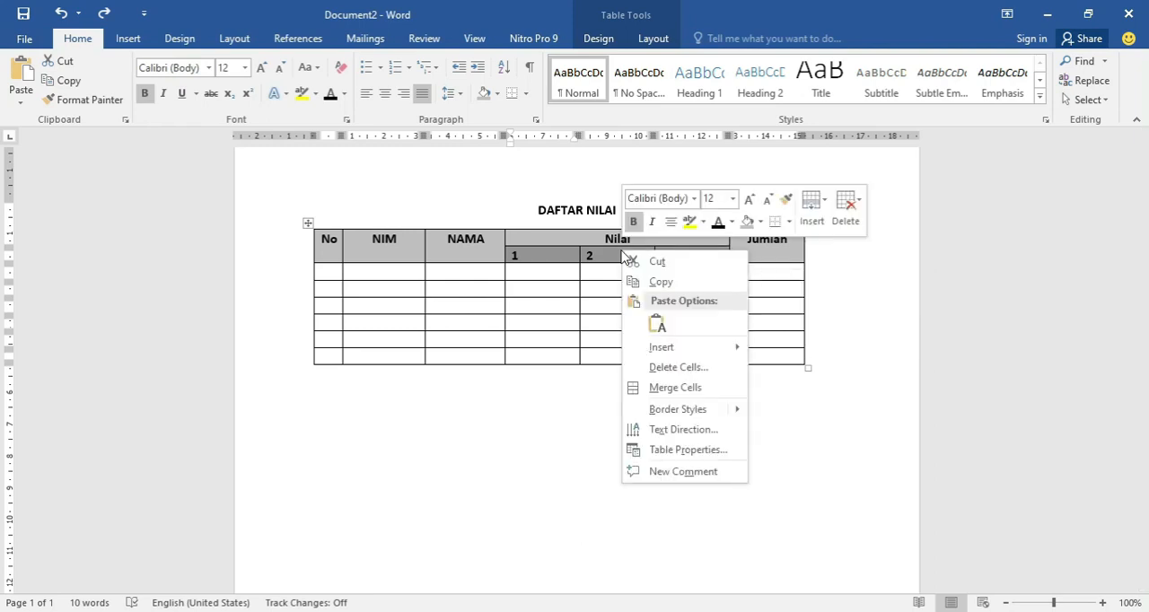
left_click(689, 450)
left_click(469, 150)
left_click(509, 151)
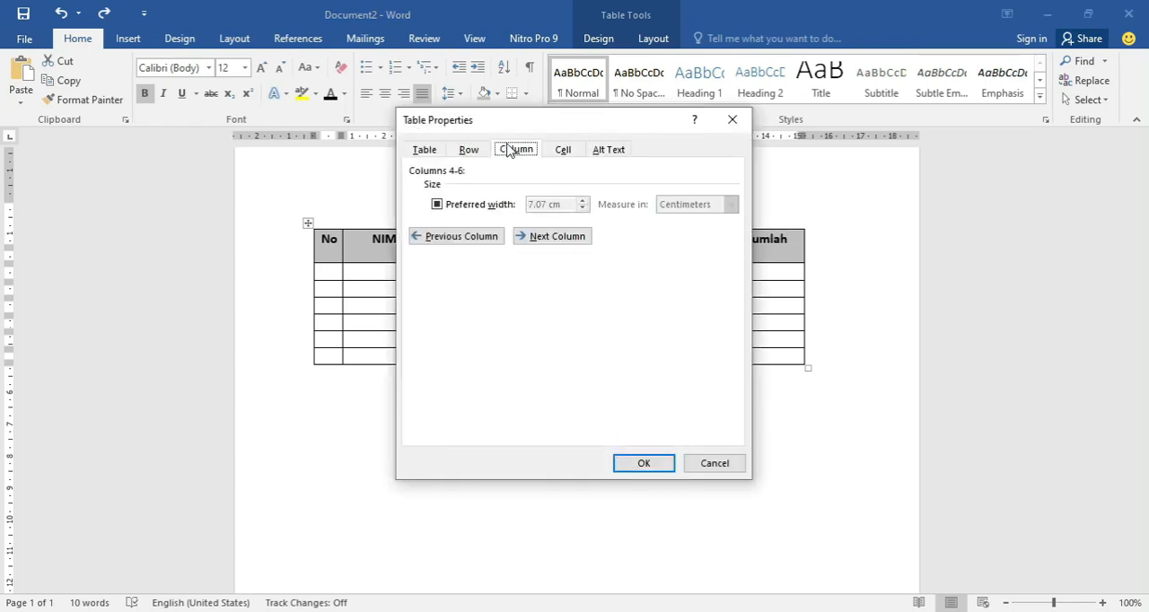
left_click(439, 206)
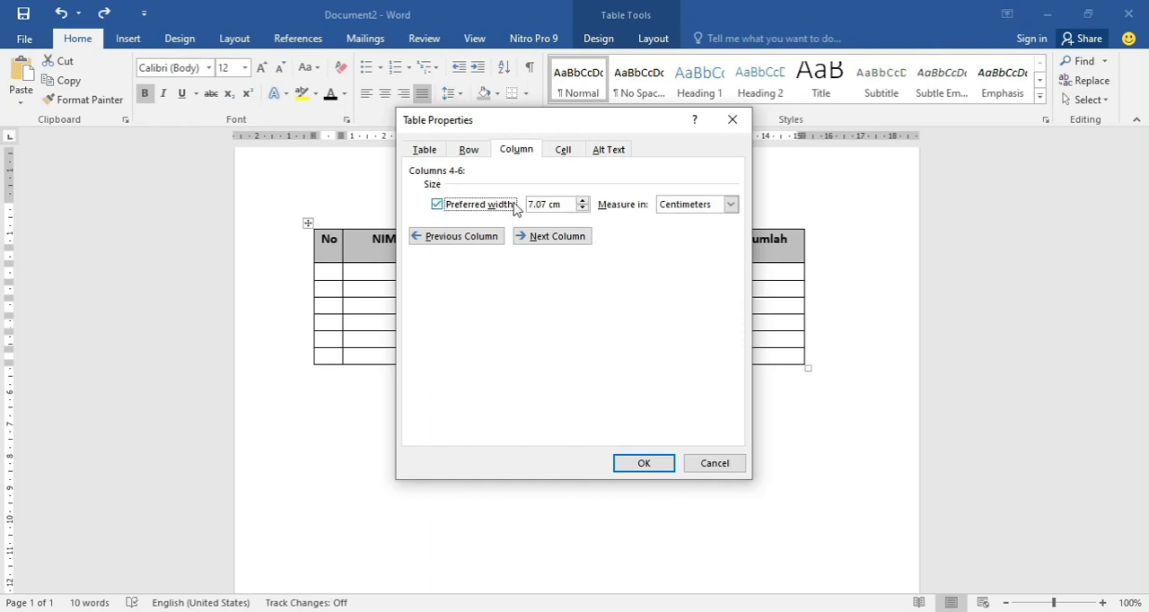
left_click(543, 202)
double_click(532, 202)
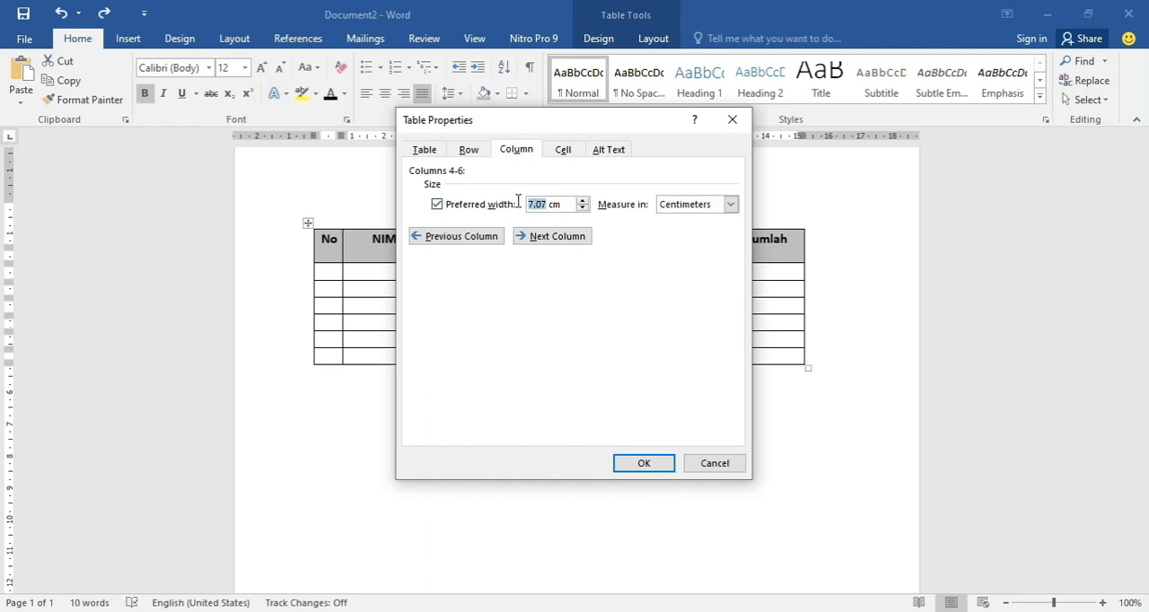
type("1")
left_click(643, 463)
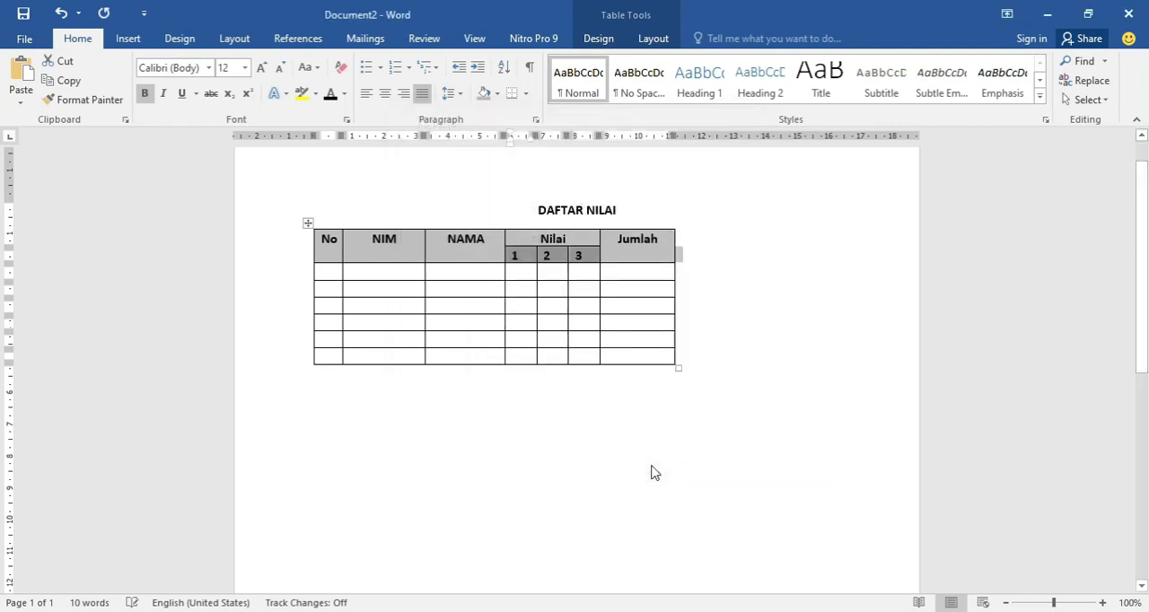
left_click(580, 259)
Number the six data rows 1 to 6 in the No column.
left_click(635, 279)
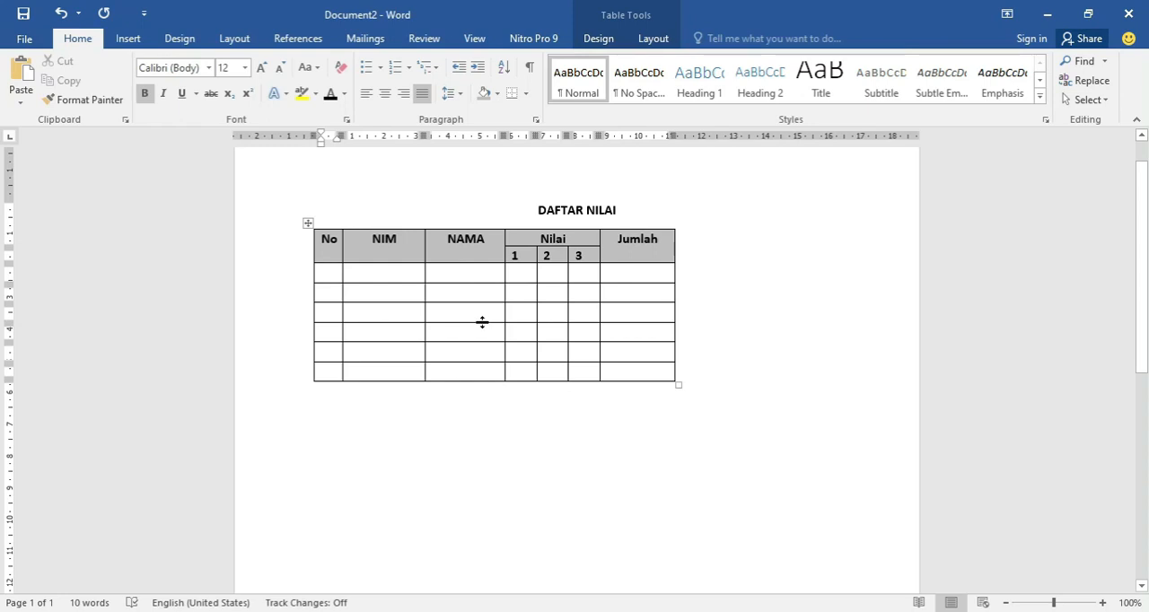
type("1")
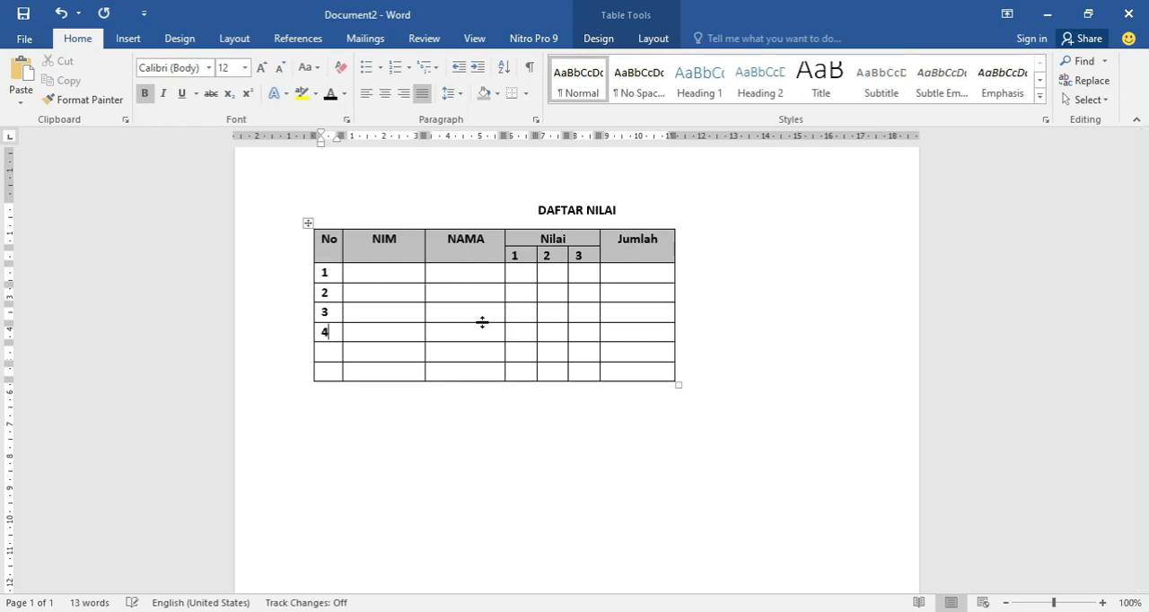
type("5")
key("Down")
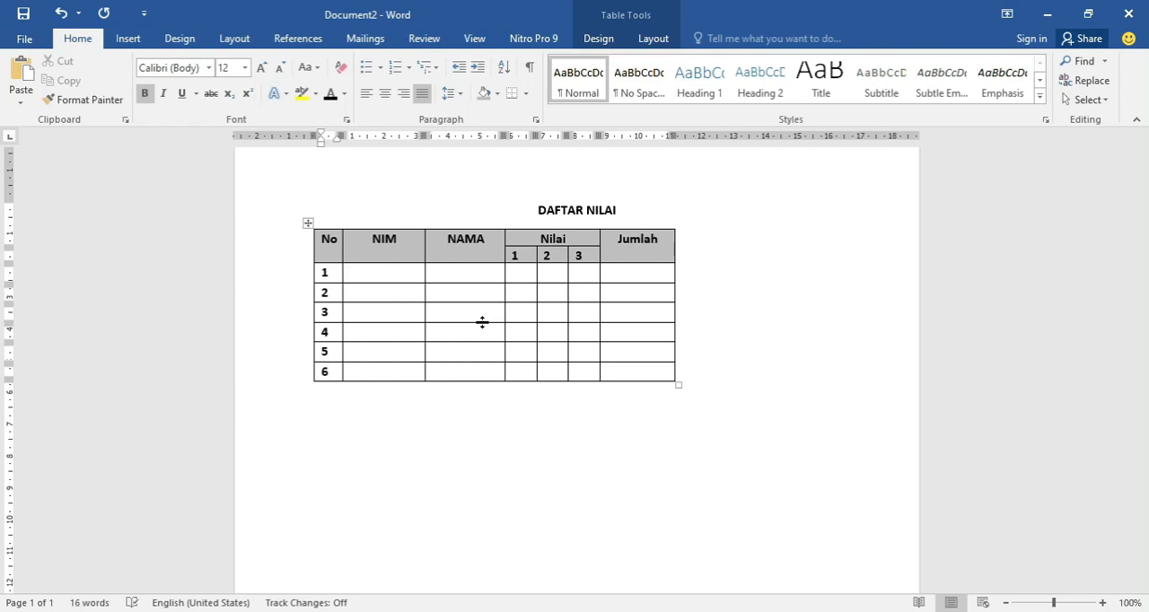
Enter sample student numbers for the first two rows in the NIM column and the placeholders Aaaaa and bbbbb under NAMA.
left_click(397, 275)
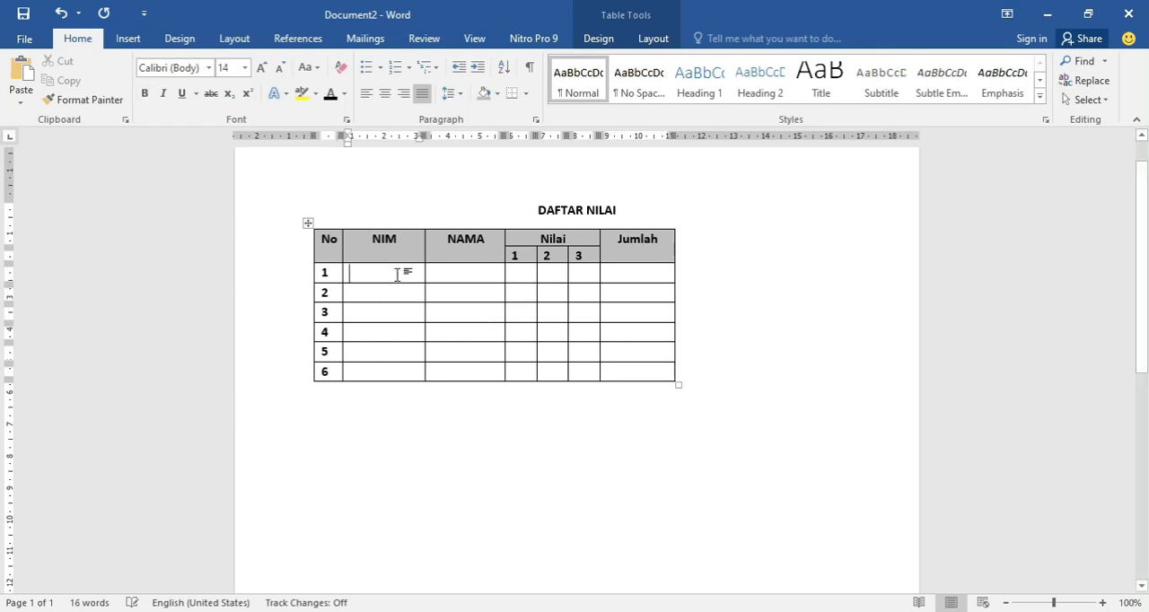
type("803")
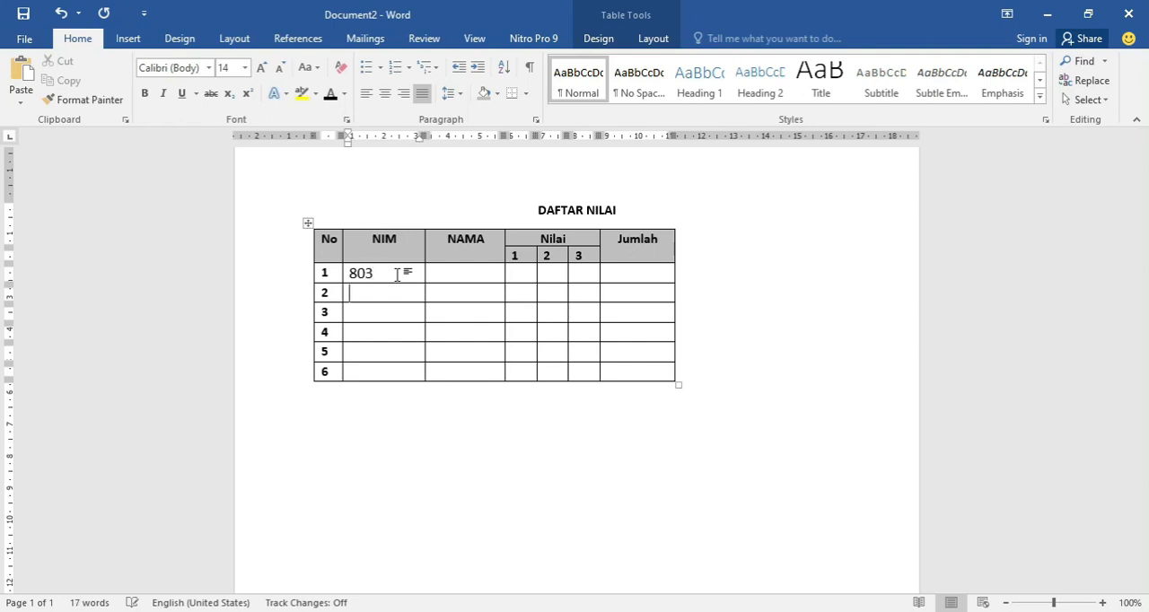
type("804")
key("Tab")
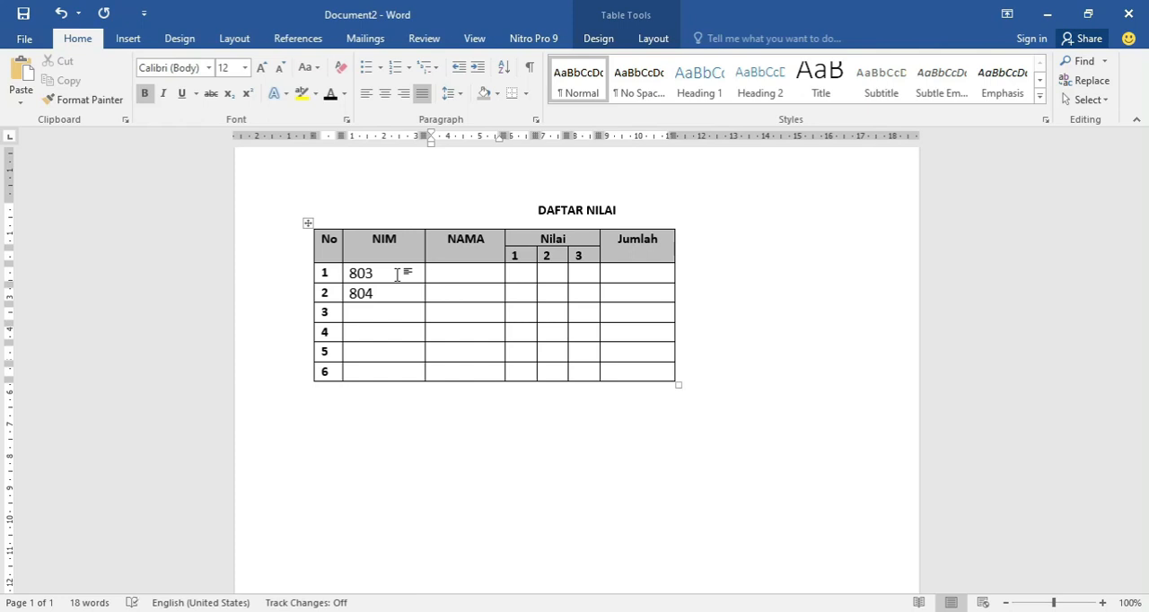
type("aaaaa")
key("Down")
type("bbbbb")
key("Tab")
key("Up")
Copy the NIM, NAMA and Nilai data of all six rows from the example table in Document1 into the new table's matching columns.
key("alt+Tab")
left_click(485, 316)
mouse_move(485, 316)
left_mouse_down()
mouse_move(736, 395)
mouse_move(768, 420)
left_mouse_up()
key("ctrl+c")
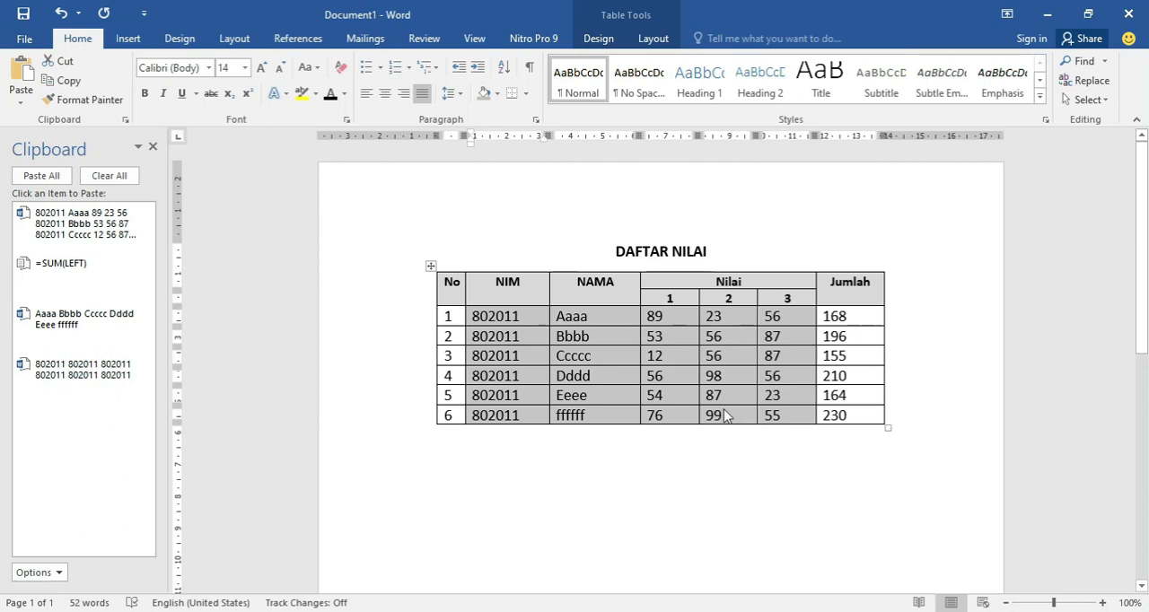
key("alt+Tab")
left_click_drag(368, 274, 449, 341)
left_click(359, 274)
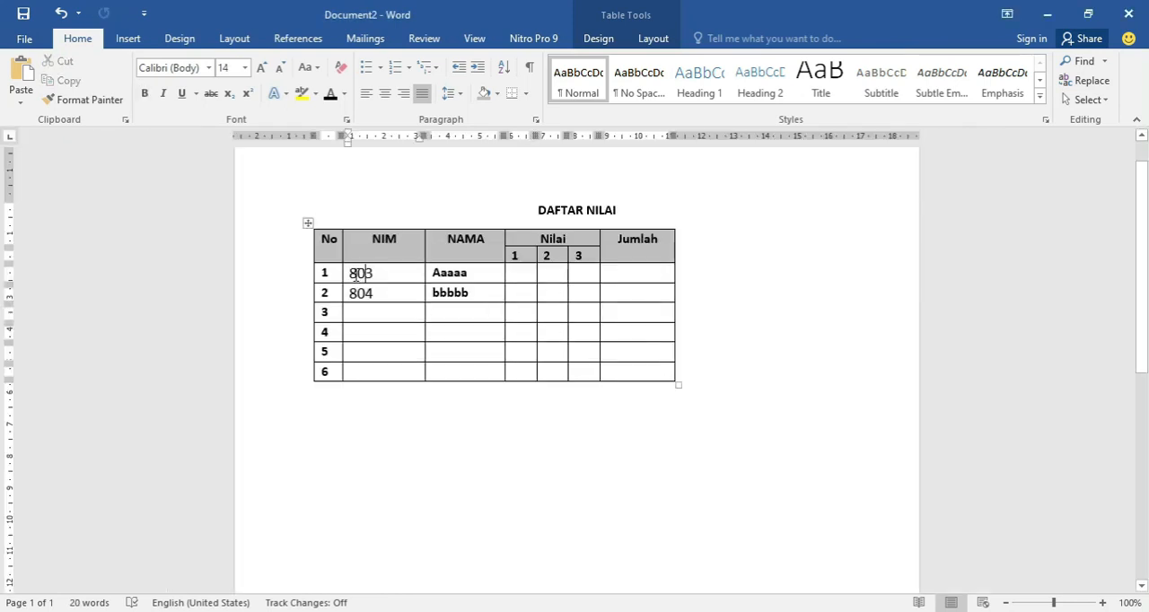
key("ctrl+v")
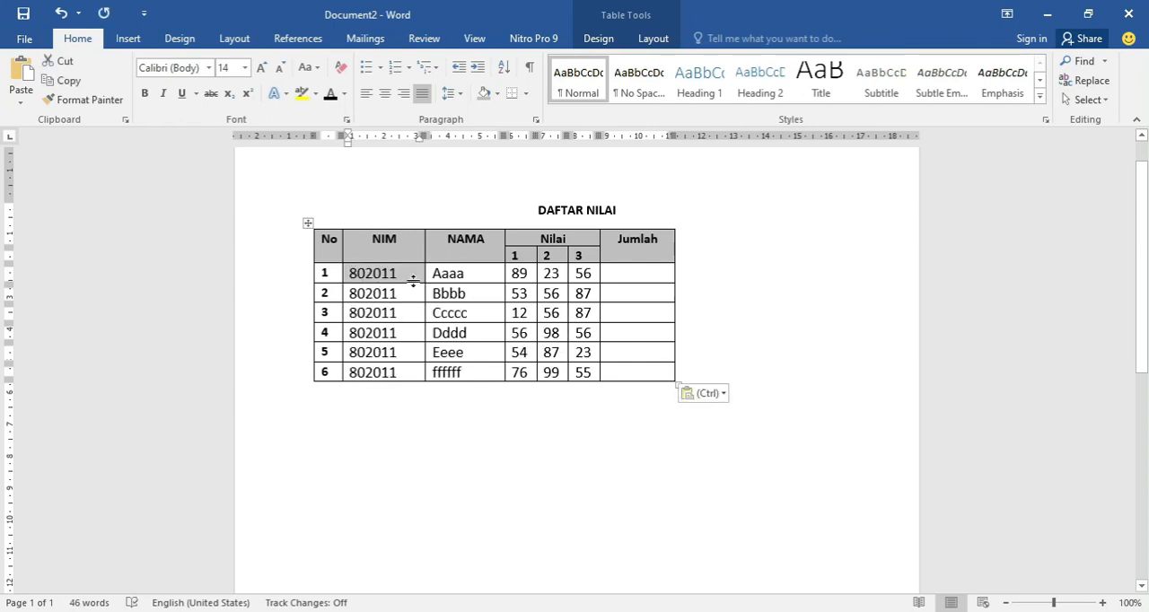
left_click(405, 243)
Calculate the Jumlah total of data row 1 with the formula =SUM(LEFT), copying the formula text for reuse.
left_click(626, 274)
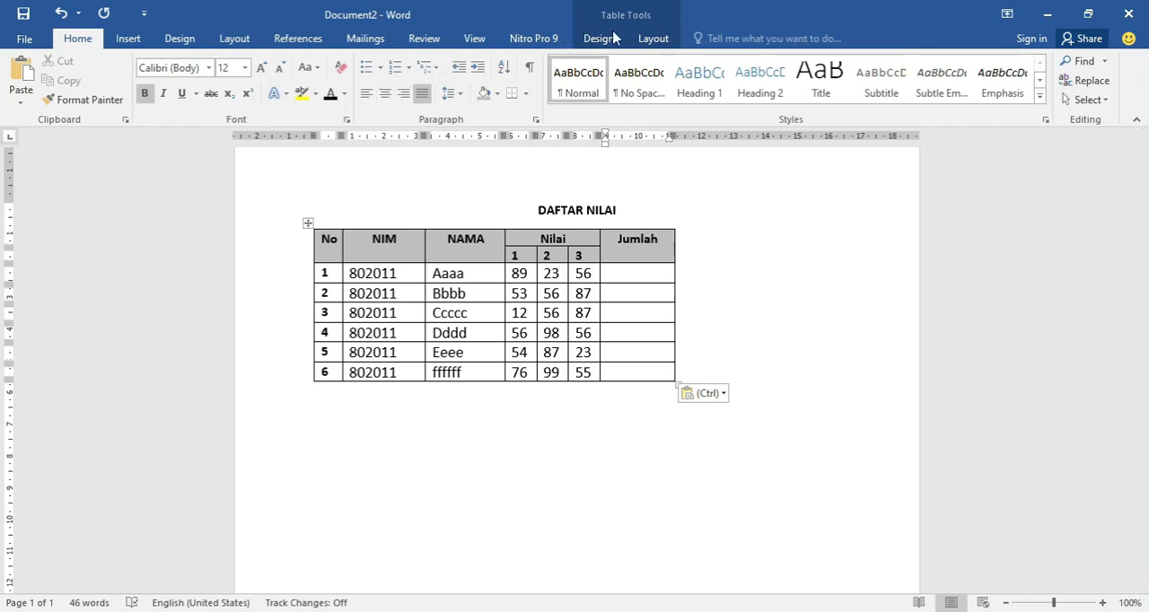
left_click(645, 42)
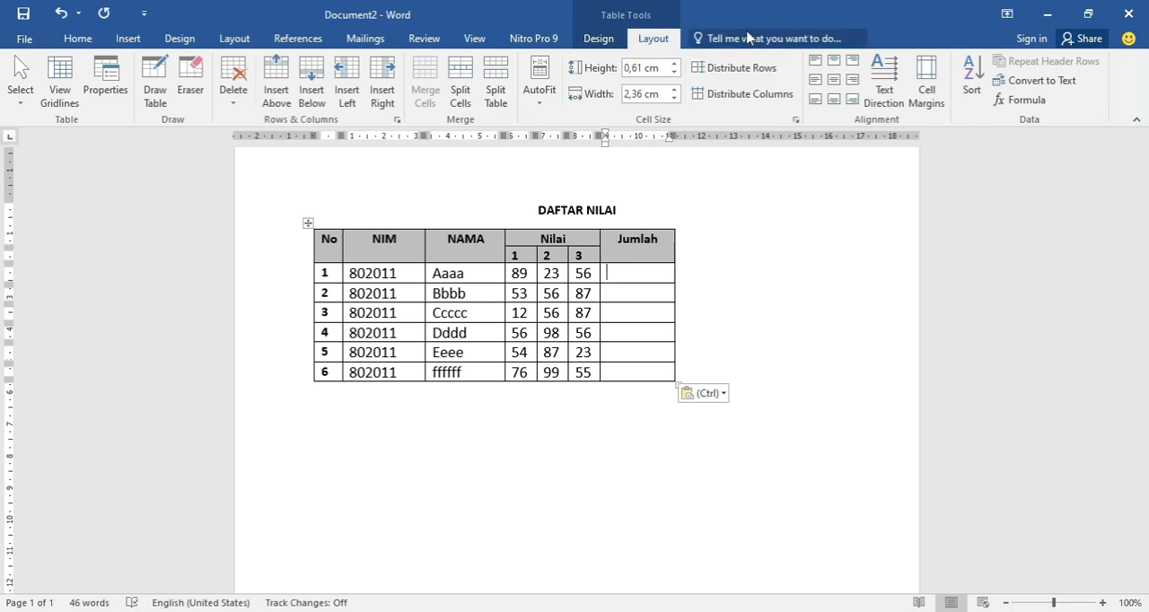
left_click(1019, 100)
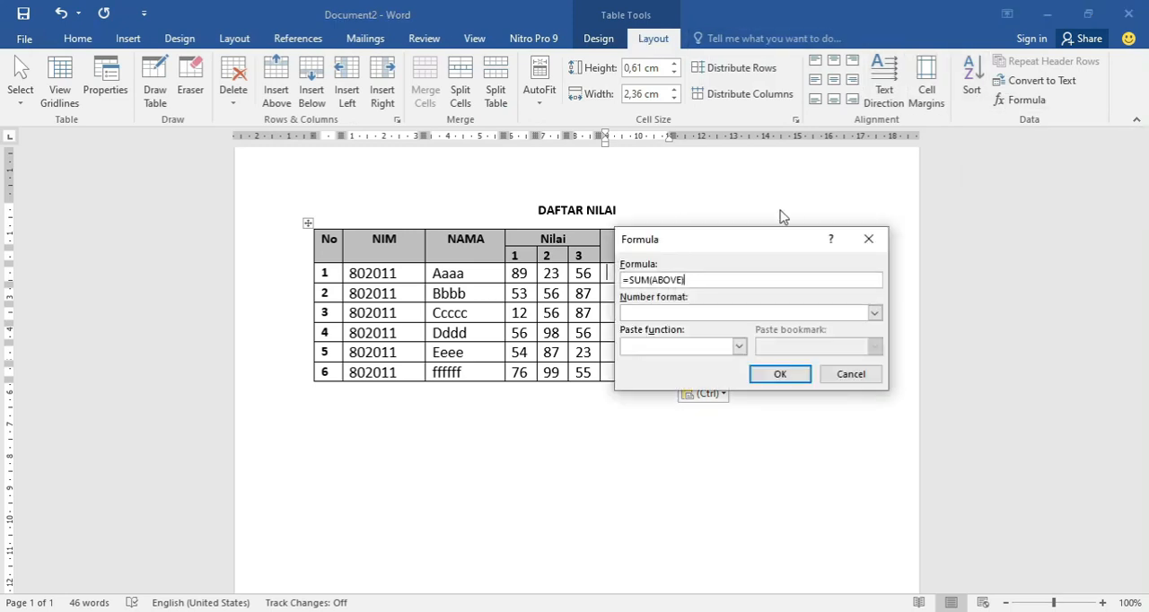
left_click_drag(763, 243, 838, 231)
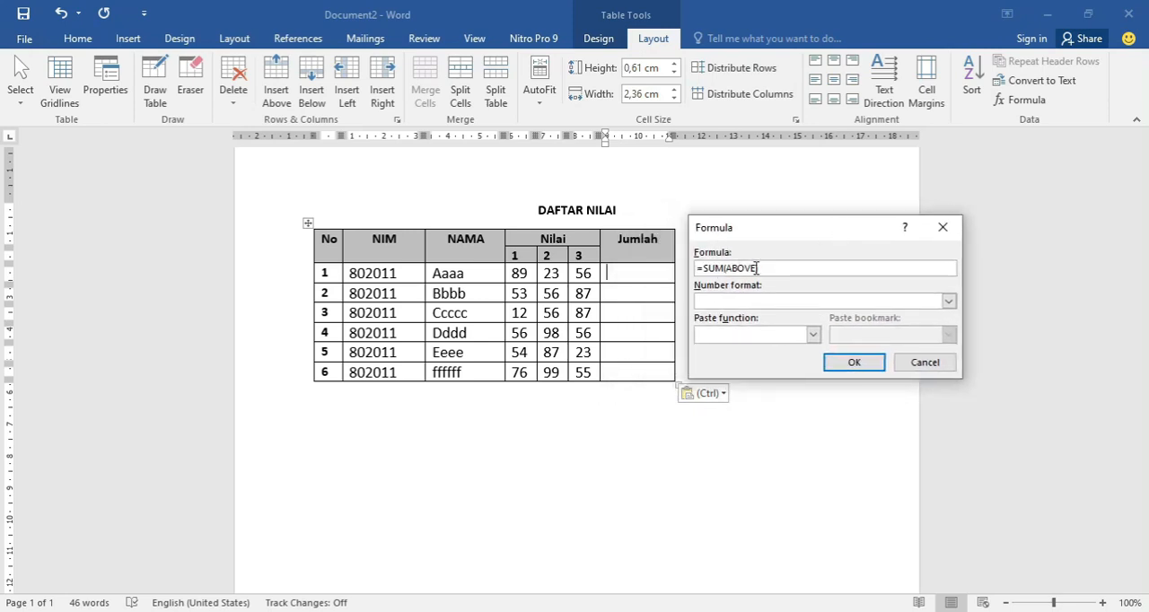
left_click_drag(757, 268, 730, 267)
type("LEFT)")
left_click_drag(753, 268, 697, 273)
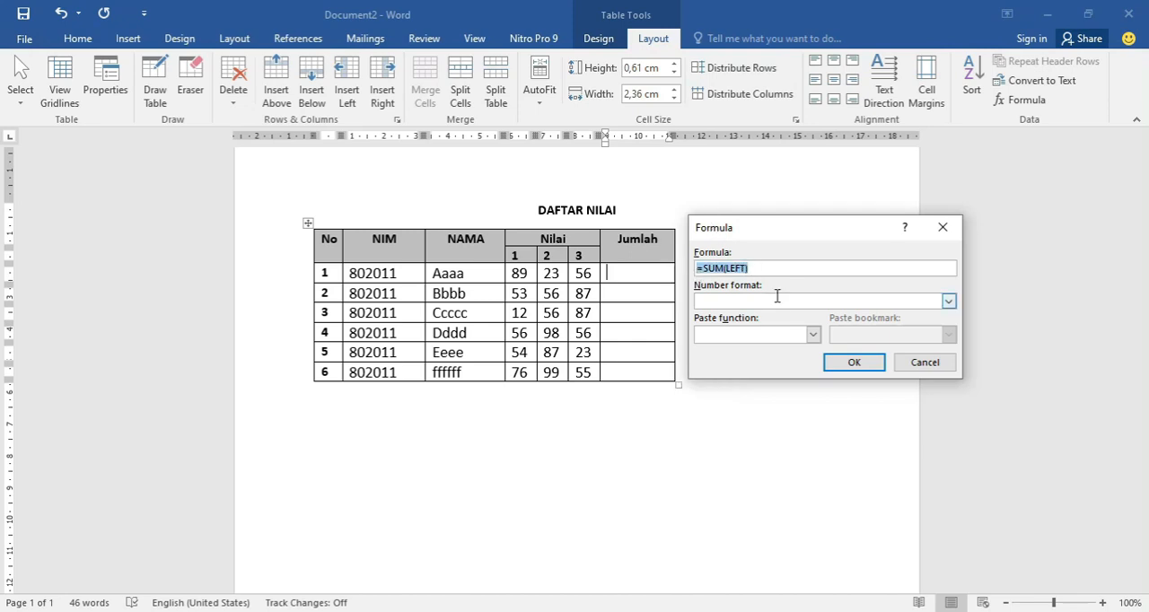
key("ctrl+c")
left_click(867, 363)
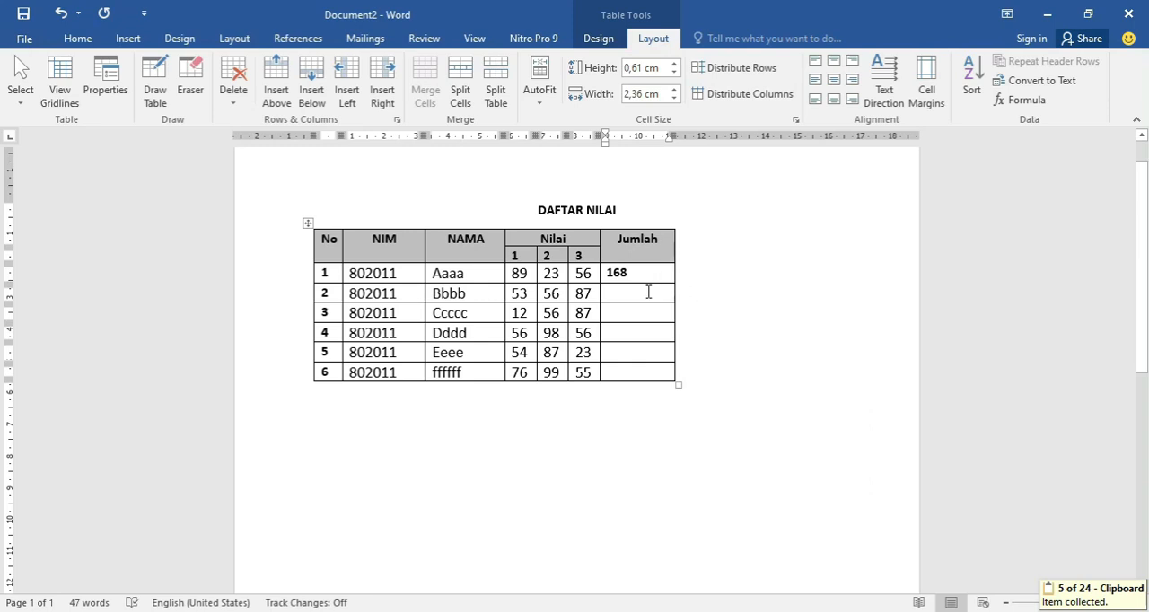
Insert the formula =SUM(LEFT) in the Jumlah cells of data rows 2 and 3.
left_click(1015, 105)
left_click_drag(763, 269, 651, 296)
key("ctrl+v")
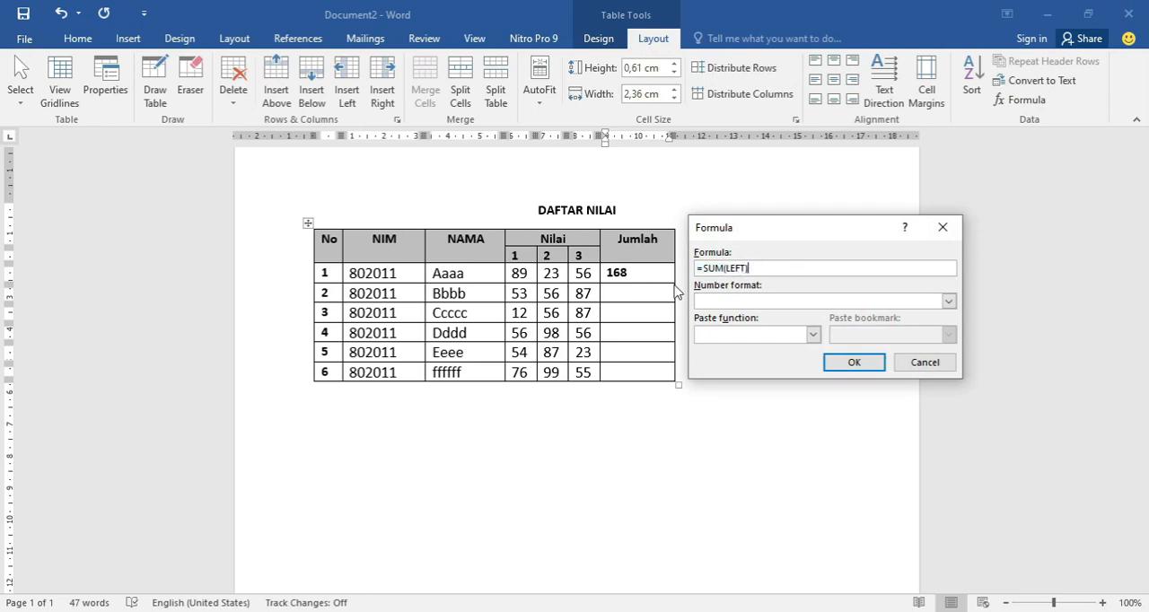
left_click(866, 363)
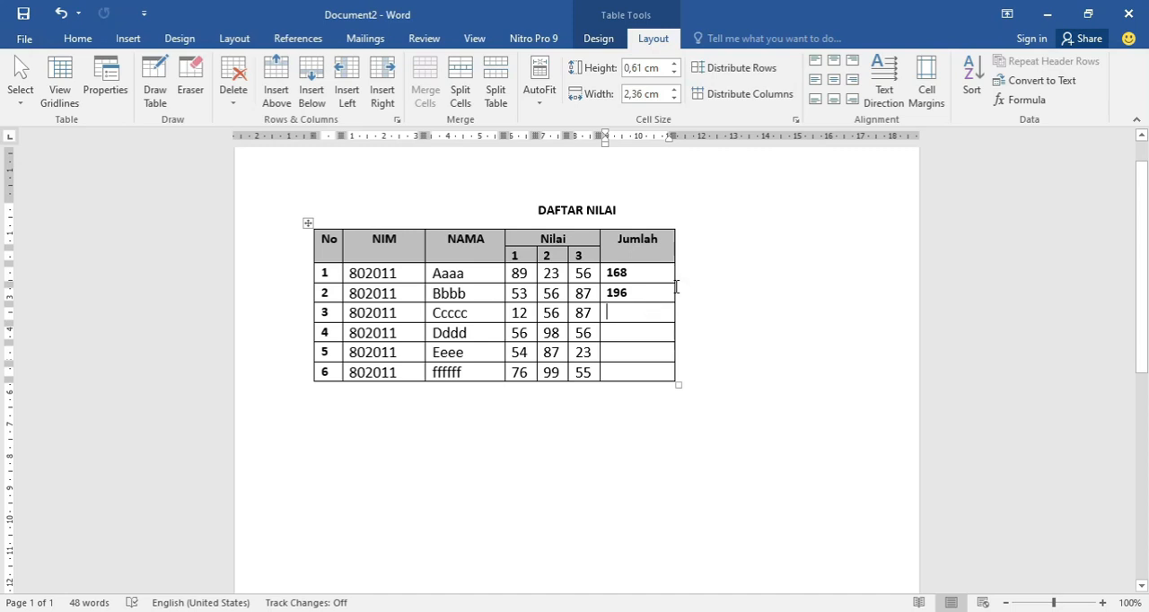
left_click(1029, 100)
left_click_drag(759, 268, 679, 269)
type("=SUM(LEFT)")
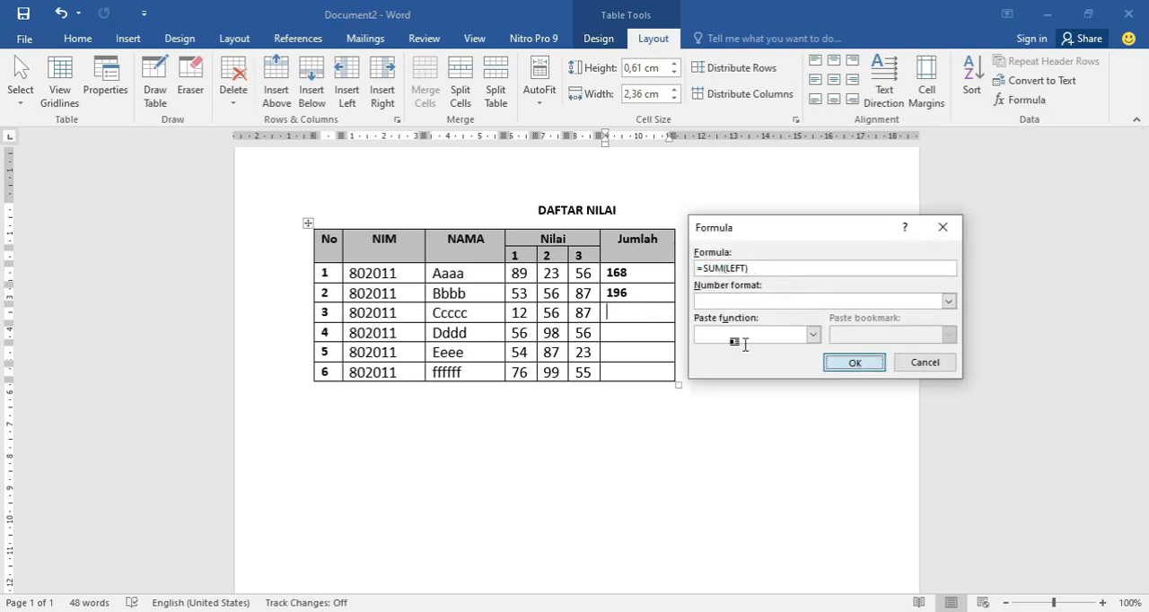
key("Return")
Insert the formula =SUM(LEFT) in the Jumlah cells of data rows 4 and 5.
key("Down")
left_click(1024, 100)
left_click_drag(761, 267, 679, 253)
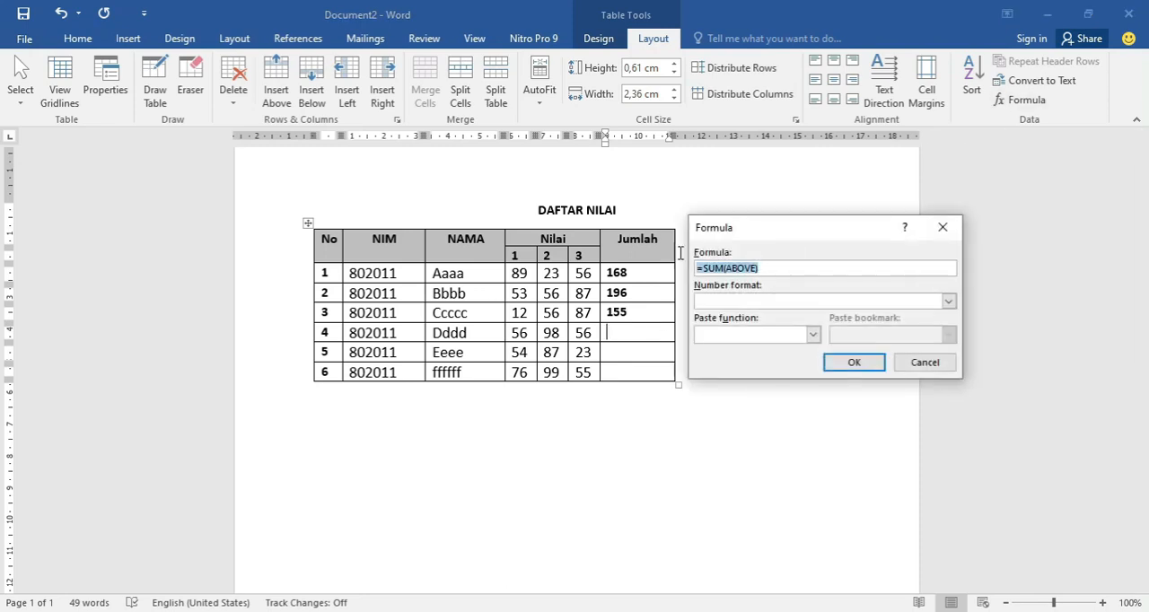
type("=SUM(LEFT)")
left_click(854, 361)
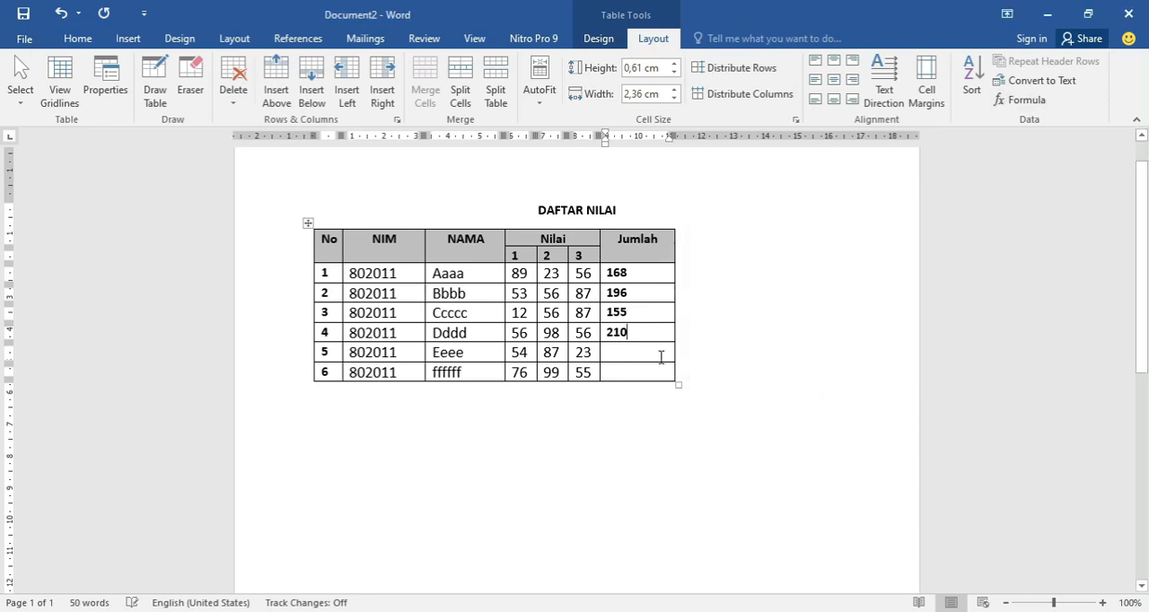
left_click(1024, 100)
left_click_drag(761, 267, 692, 265)
type("SUM(LEFT)")
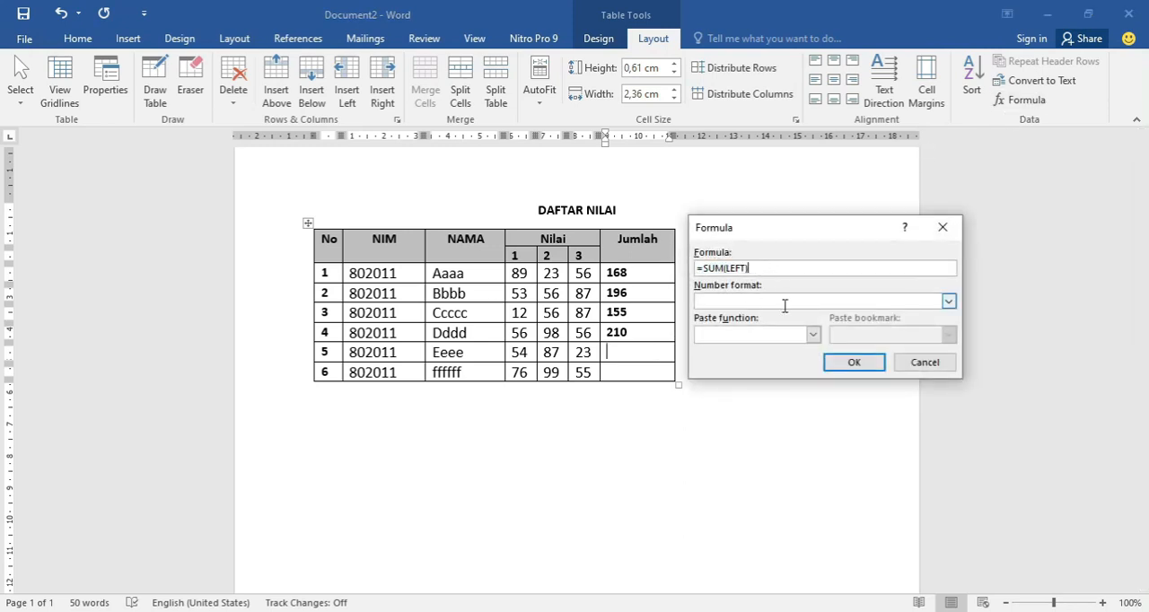
left_click(854, 362)
Insert the formula =SUM(LEFT) in the Jumlah cell of data row 6.
left_click(641, 374)
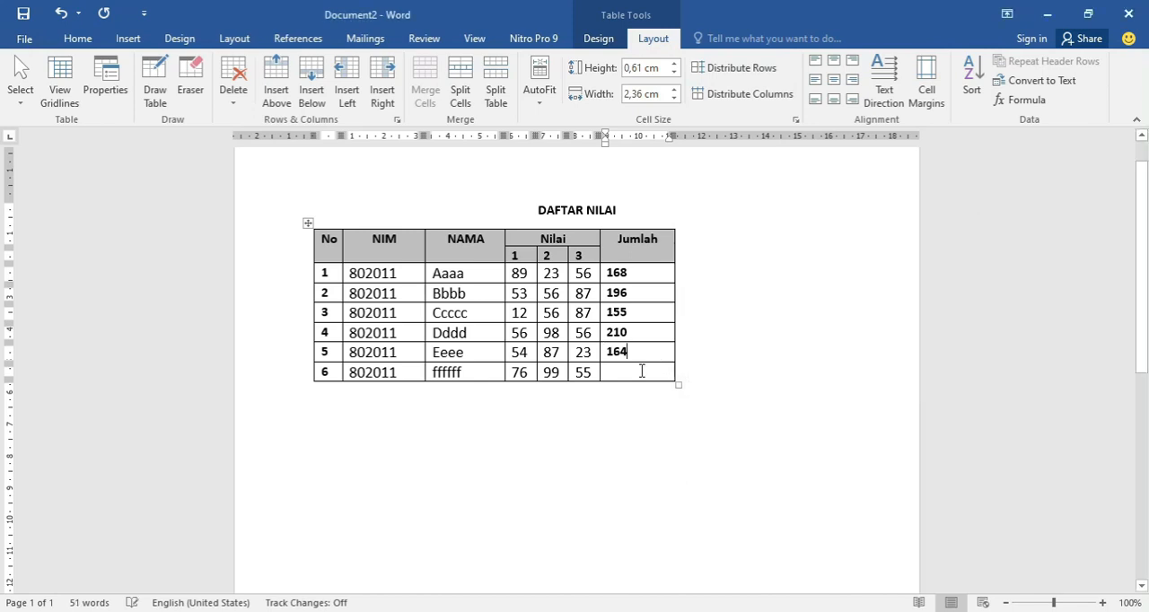
left_click(1024, 99)
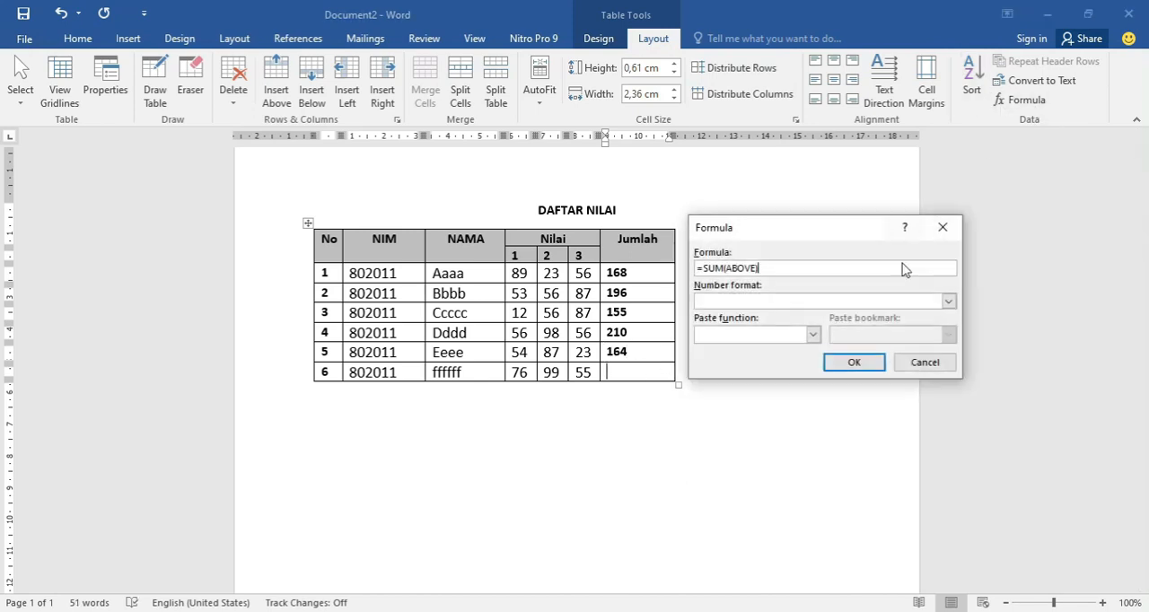
left_click_drag(762, 268, 652, 286)
type("=SUM(LEFT)")
left_click(854, 362)
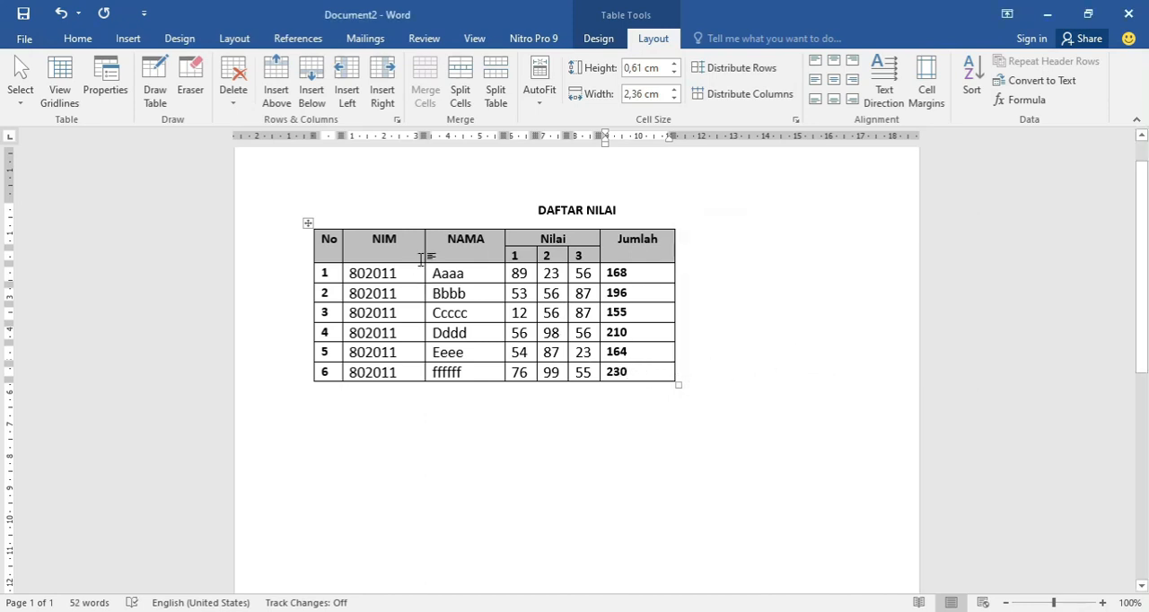
left_click(736, 351)
left_click(613, 449)
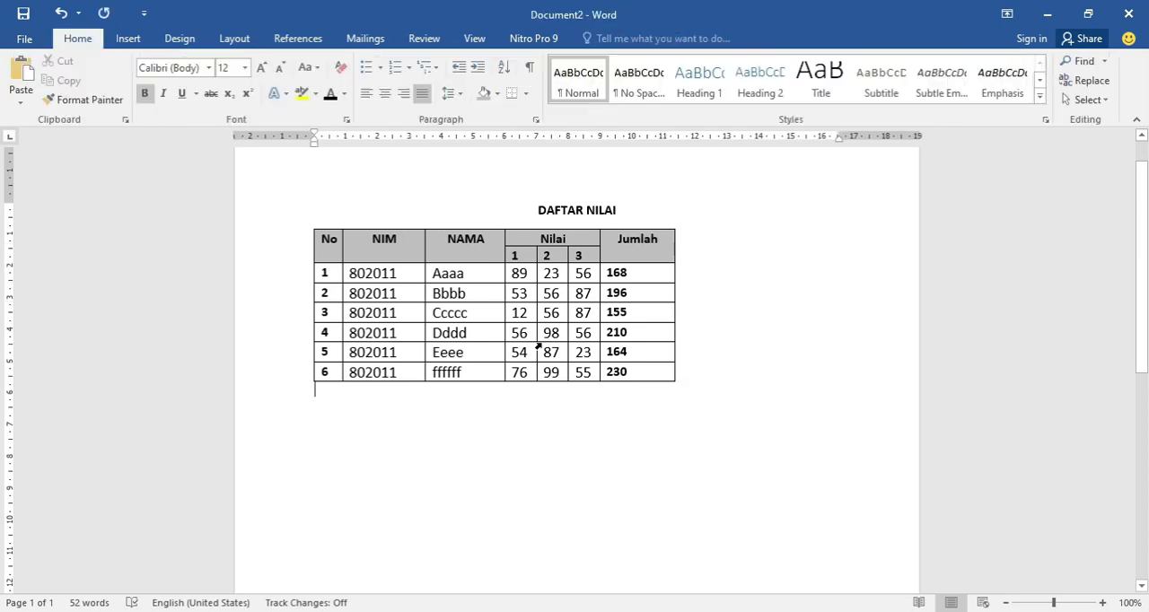
Select the whole grade table and centre it horizontally on the page under the DAFTAR NILAI title.
left_click(442, 213)
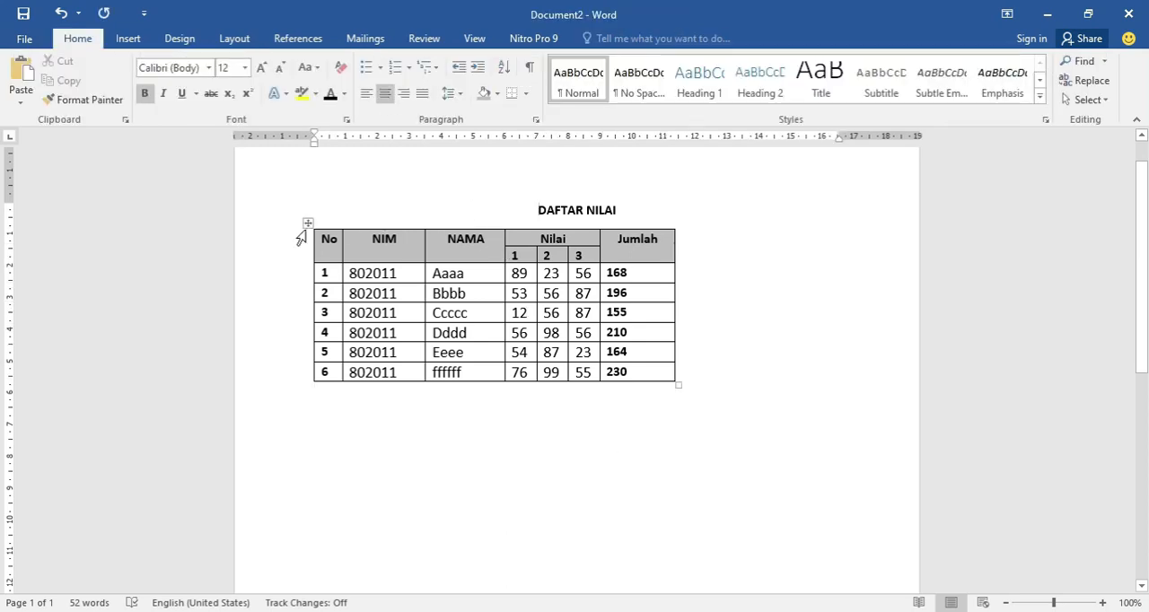
left_click(669, 474)
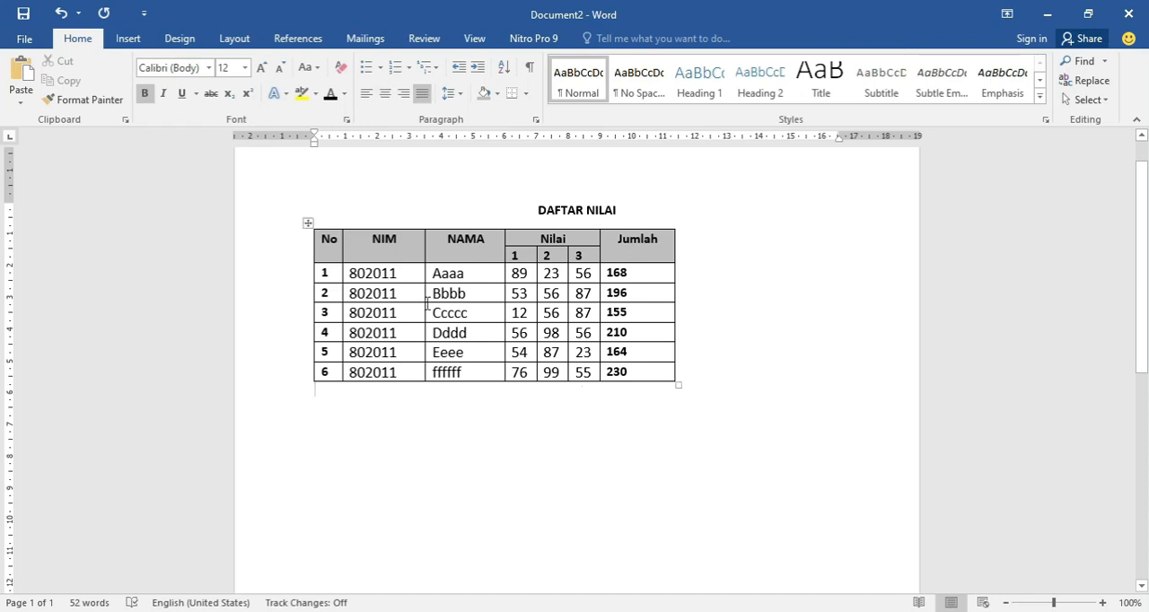
left_click(308, 223)
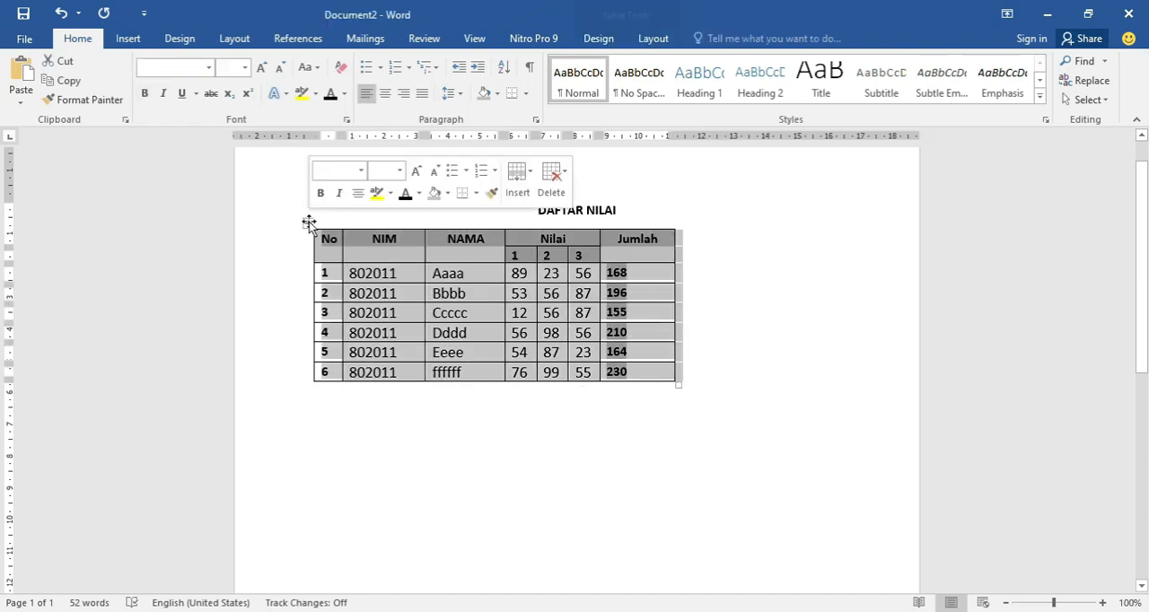
left_click(385, 93)
left_click(613, 471)
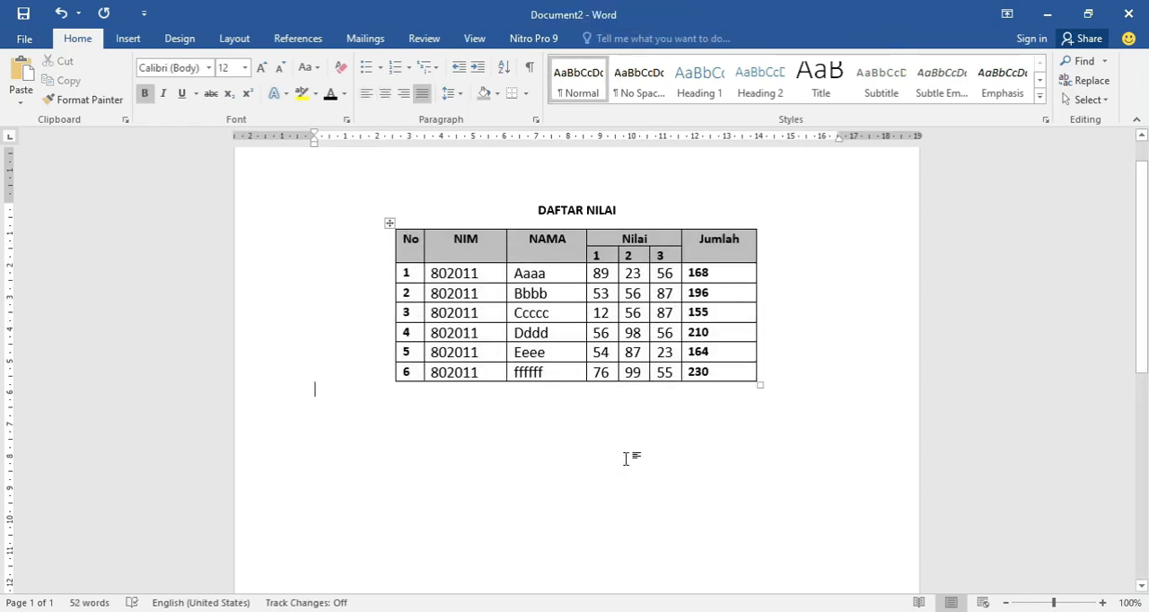
scroll(701, 389, "up", 1)
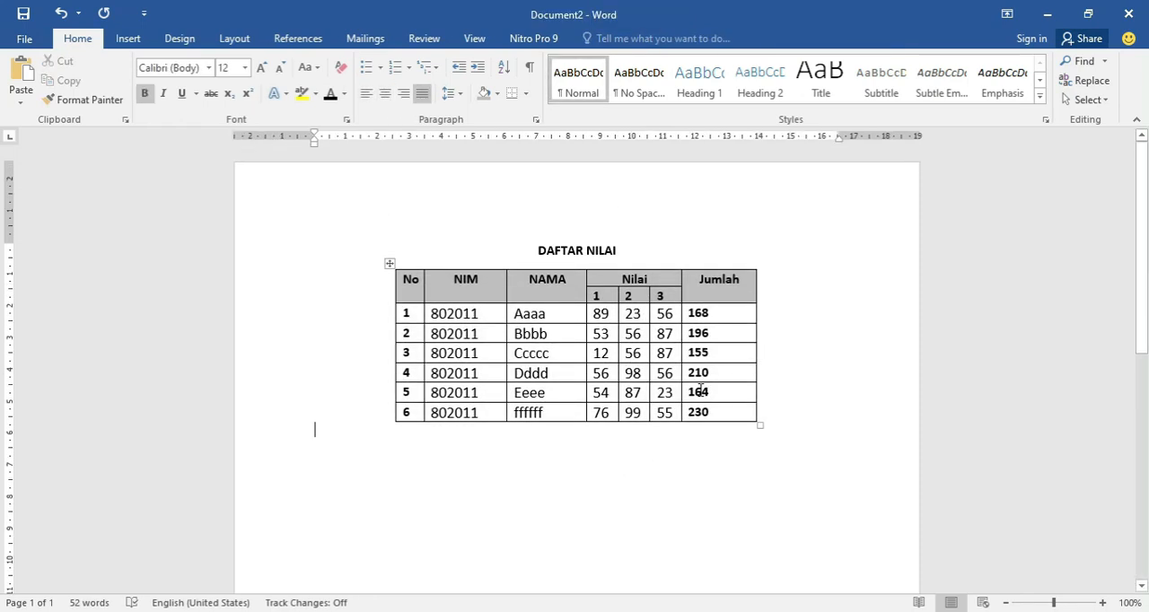
left_click(616, 248)
left_click(584, 251)
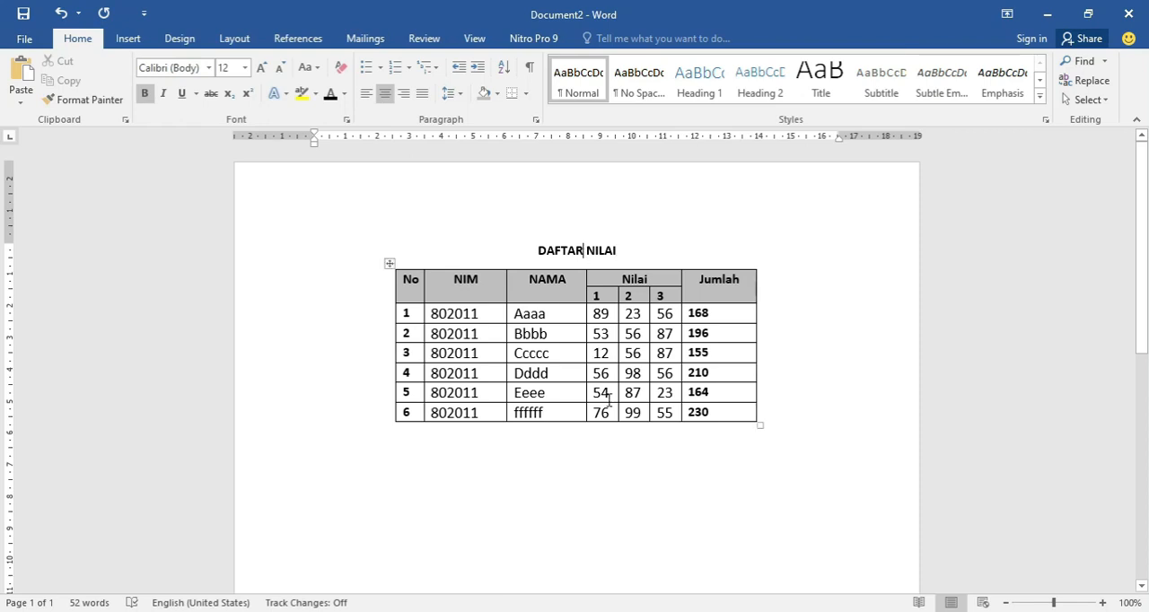
scroll(615, 466, "down", 1)
left_click(616, 459)
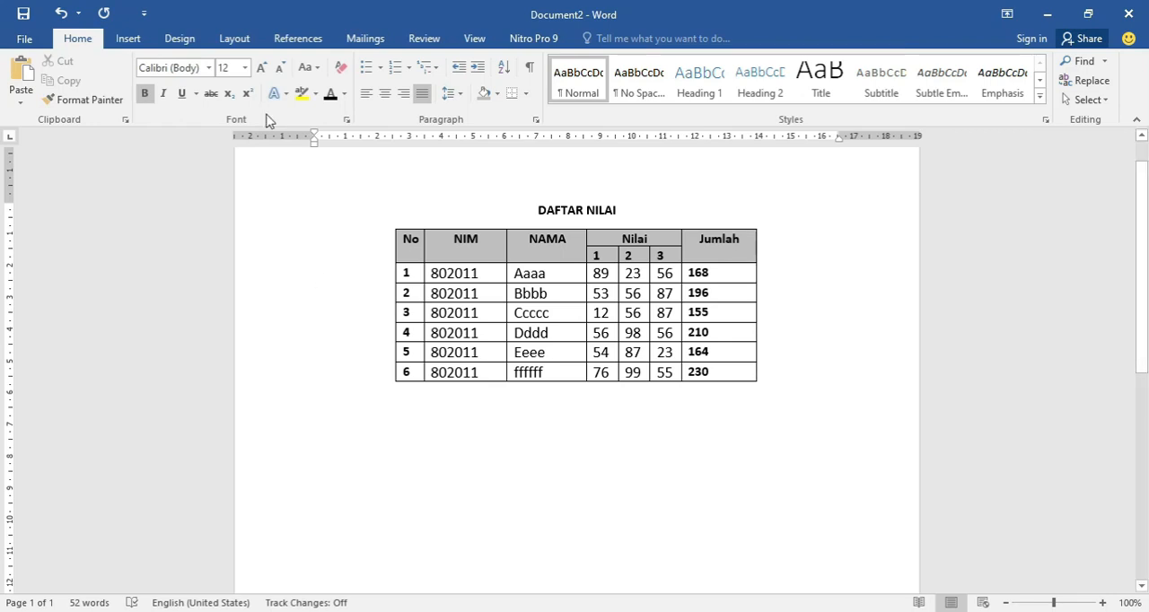
Open the custom watermark settings for the document and choose a picture watermark.
left_click(180, 38)
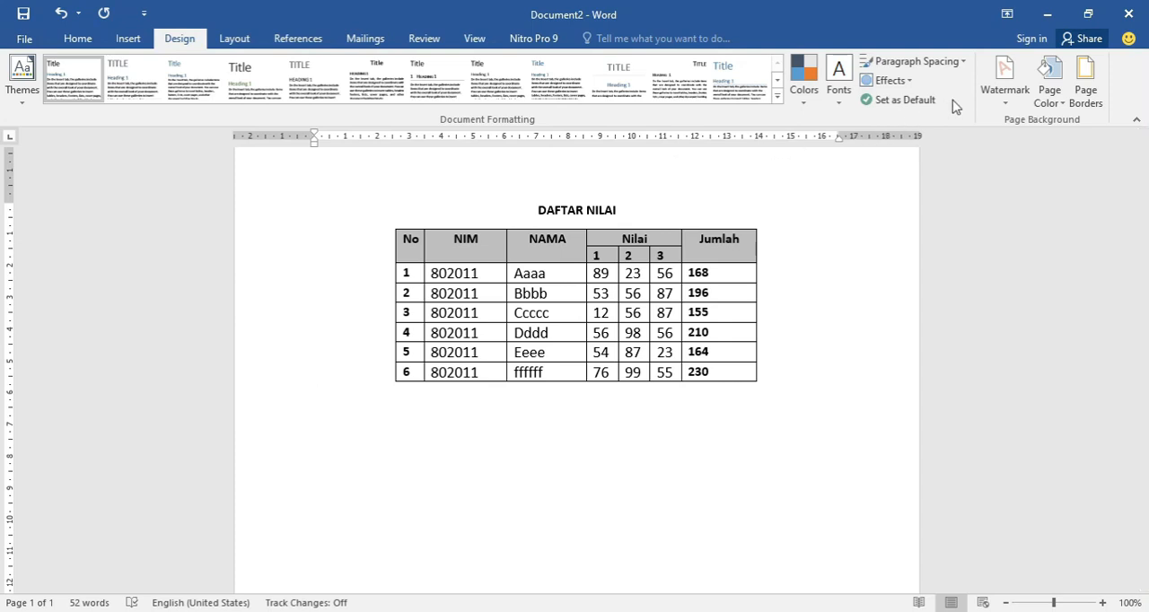
left_click(1005, 100)
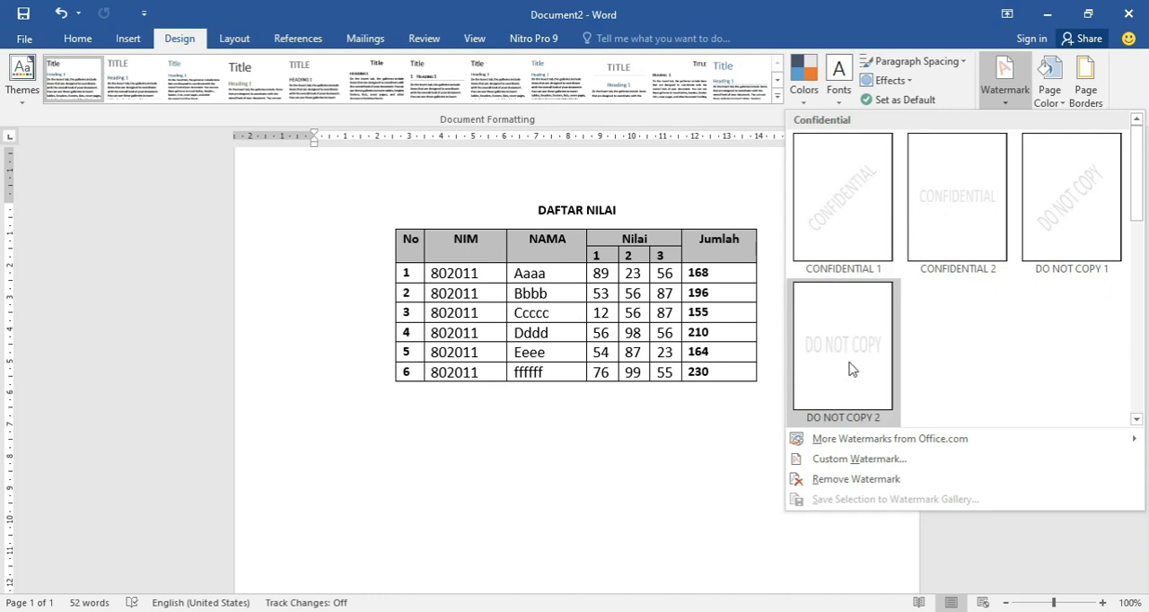
left_click(844, 462)
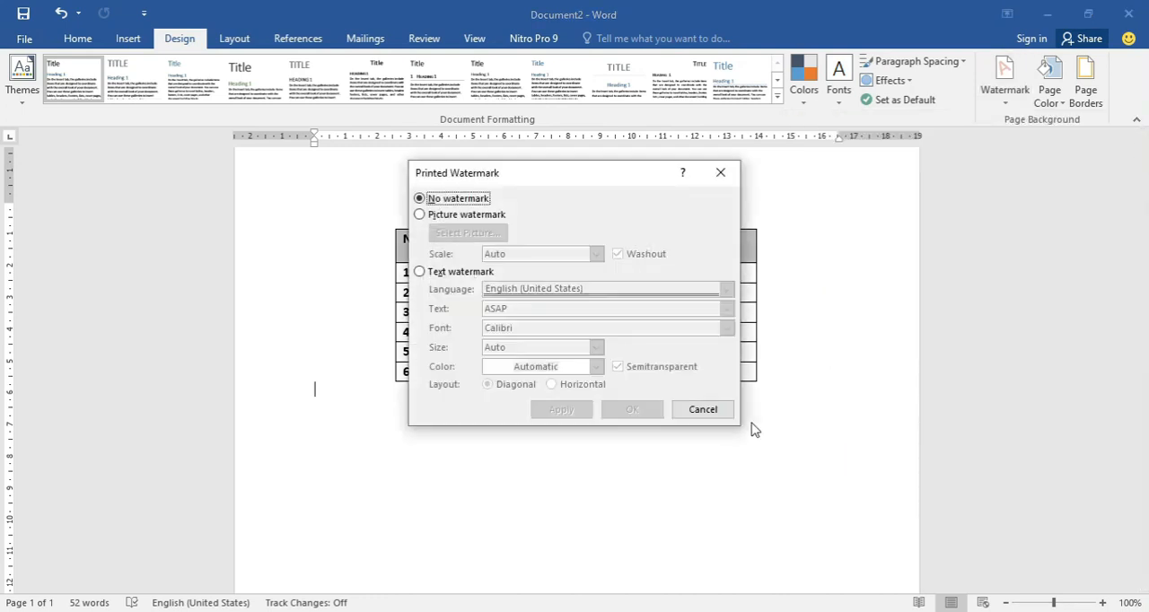
left_click(431, 217)
left_click(426, 277)
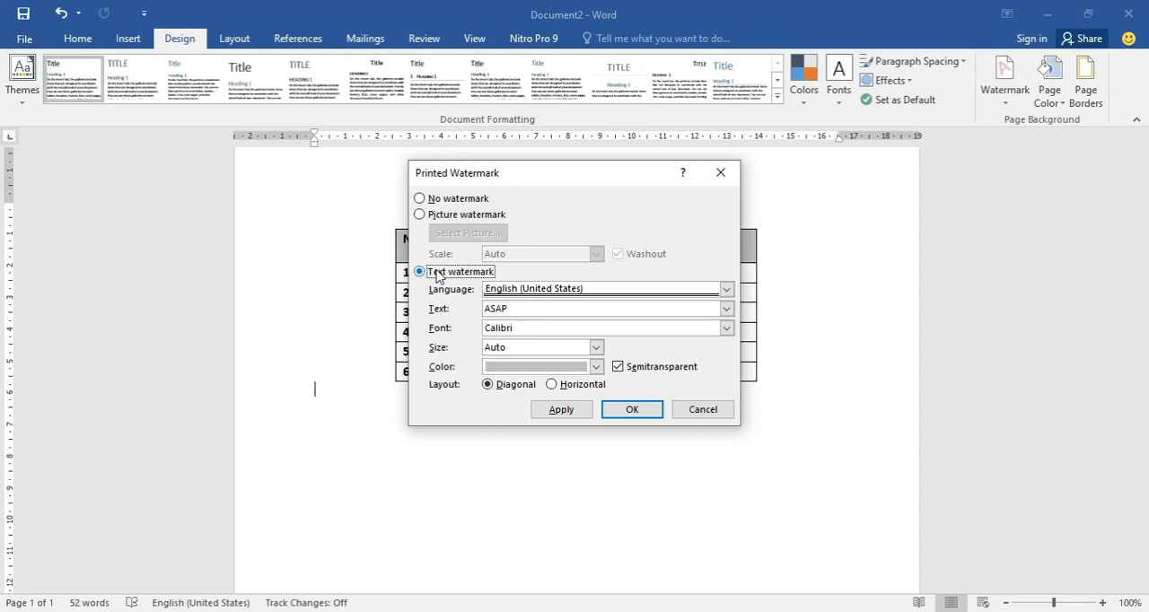
left_click(427, 218)
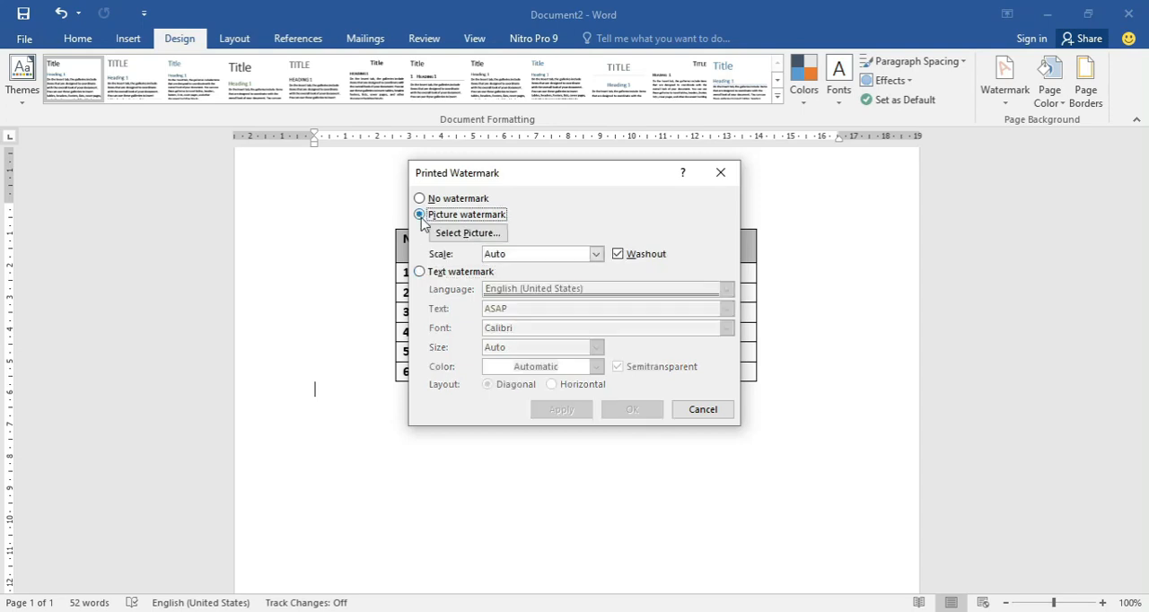
Apply logo.png from the Pictures folder as the page watermark, with Auto scale and Washout.
left_click(489, 235)
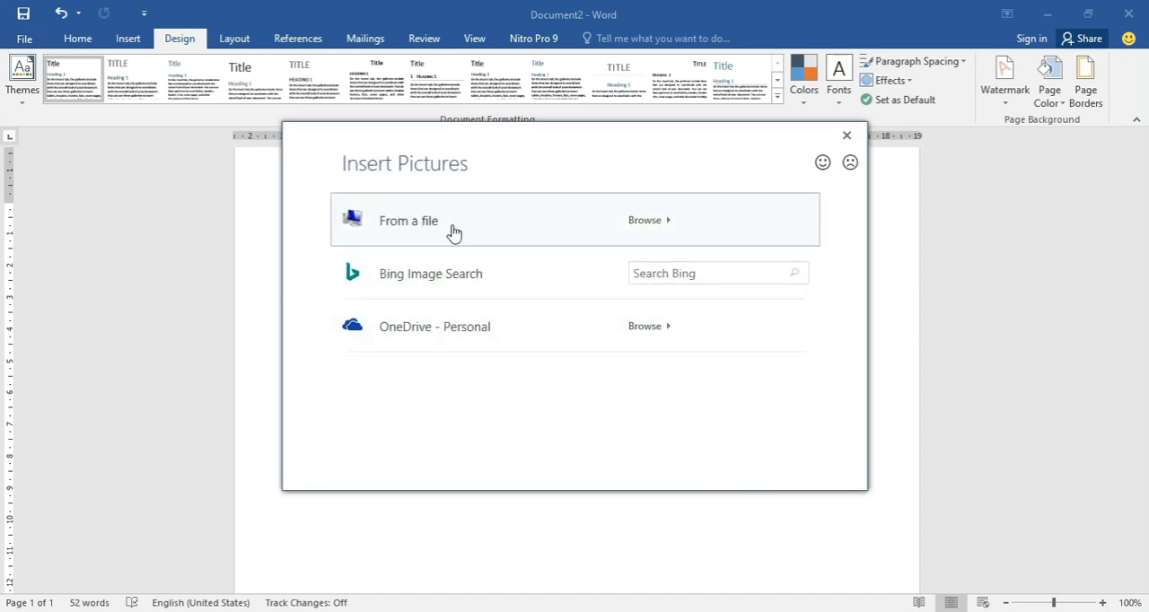
left_click(431, 221)
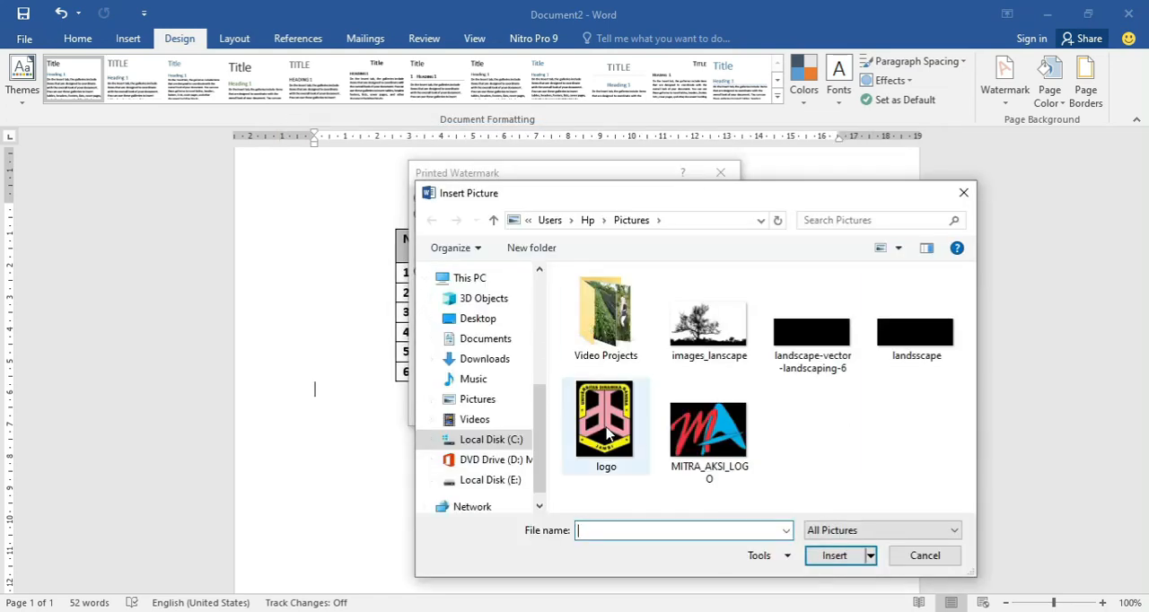
left_click(609, 429)
double_click(607, 427)
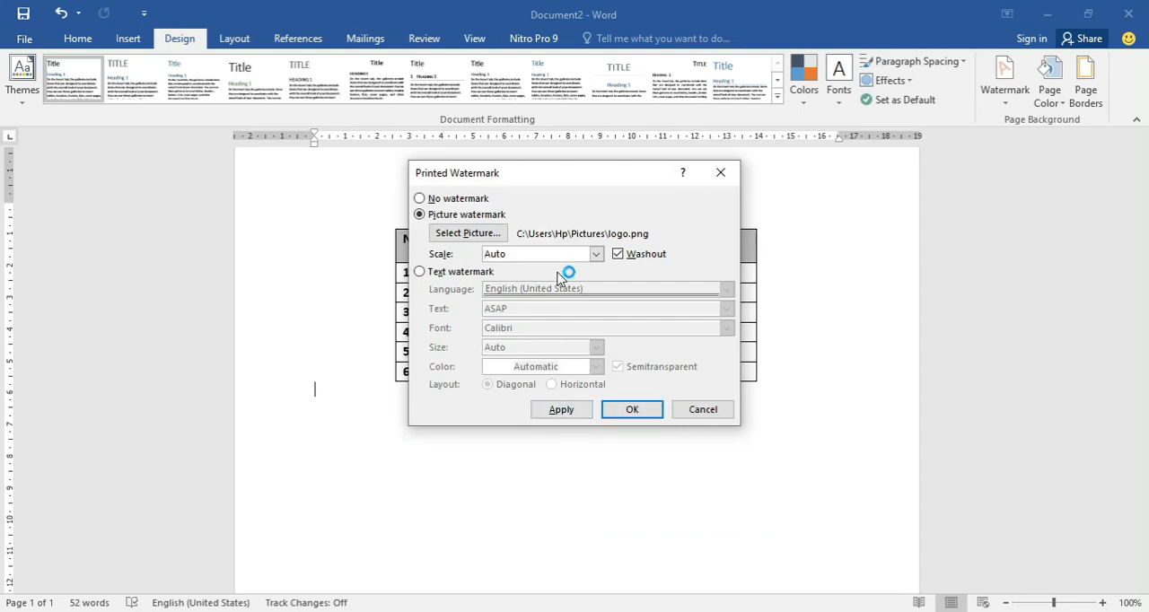
left_click(565, 410)
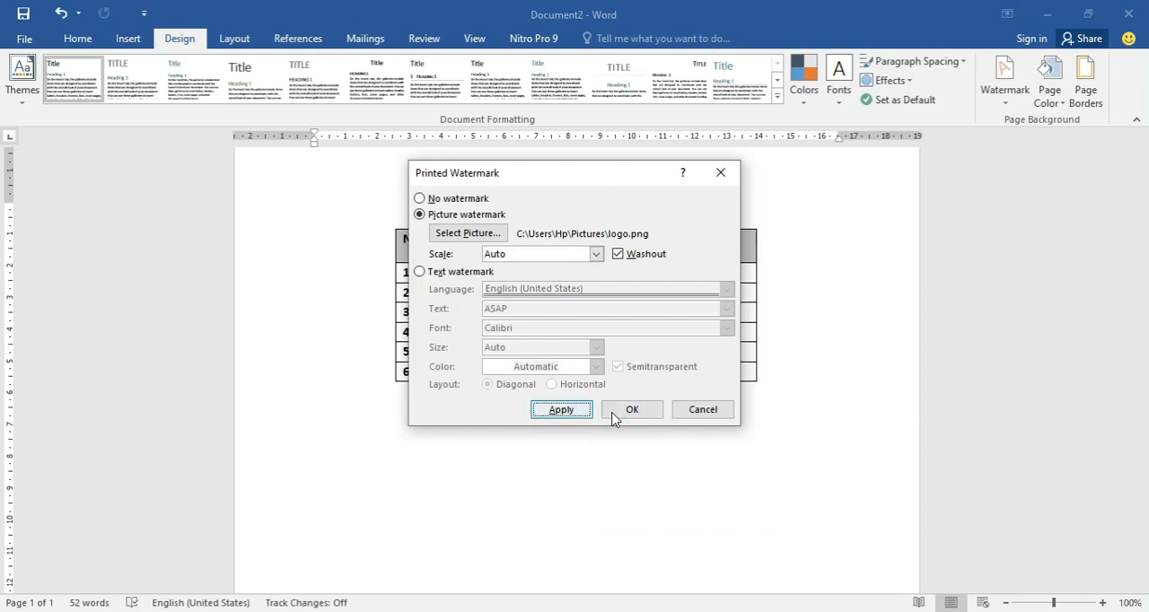
left_click(704, 409)
scroll(669, 400, "down", 8)
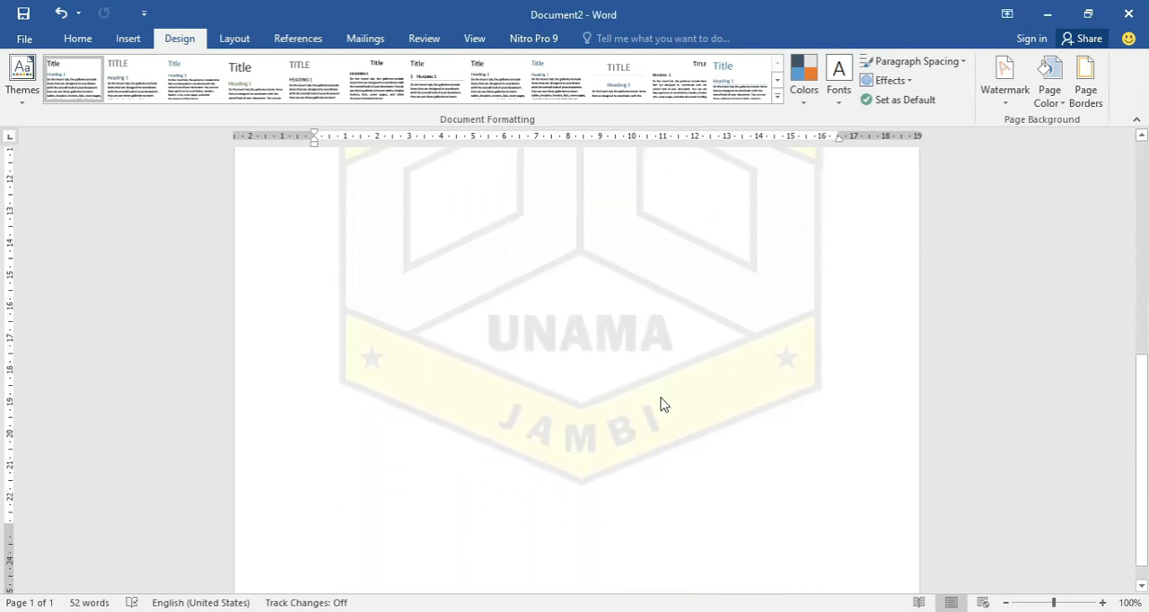
scroll(652, 405, "up", 5)
scroll(631, 407, "up", 4)
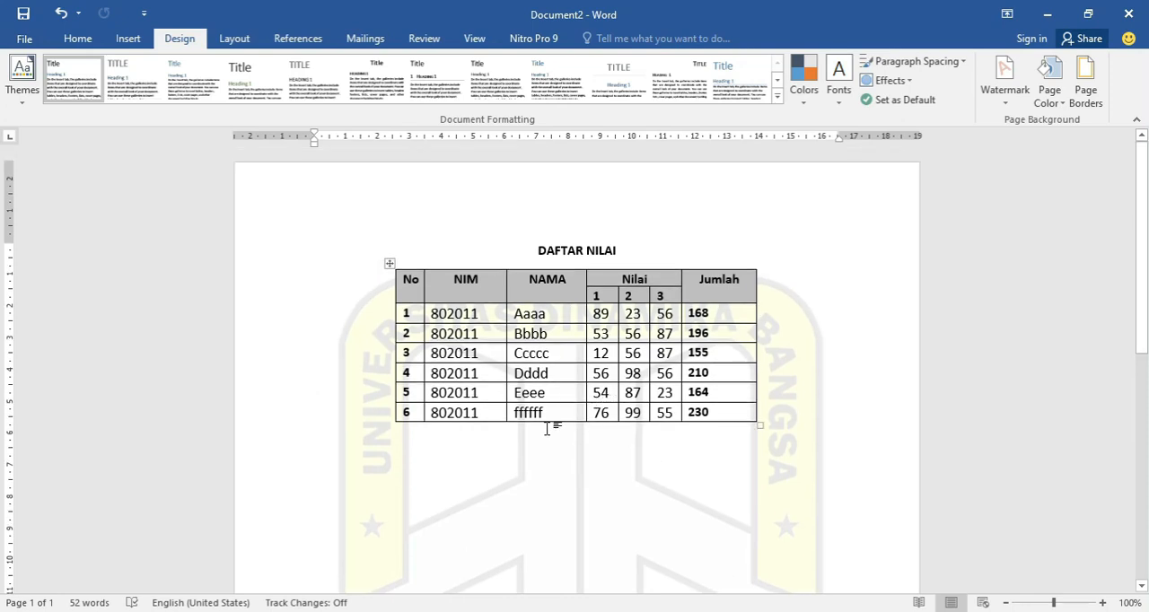
scroll(548, 434, "down", 3)
scroll(549, 434, "down", 1)
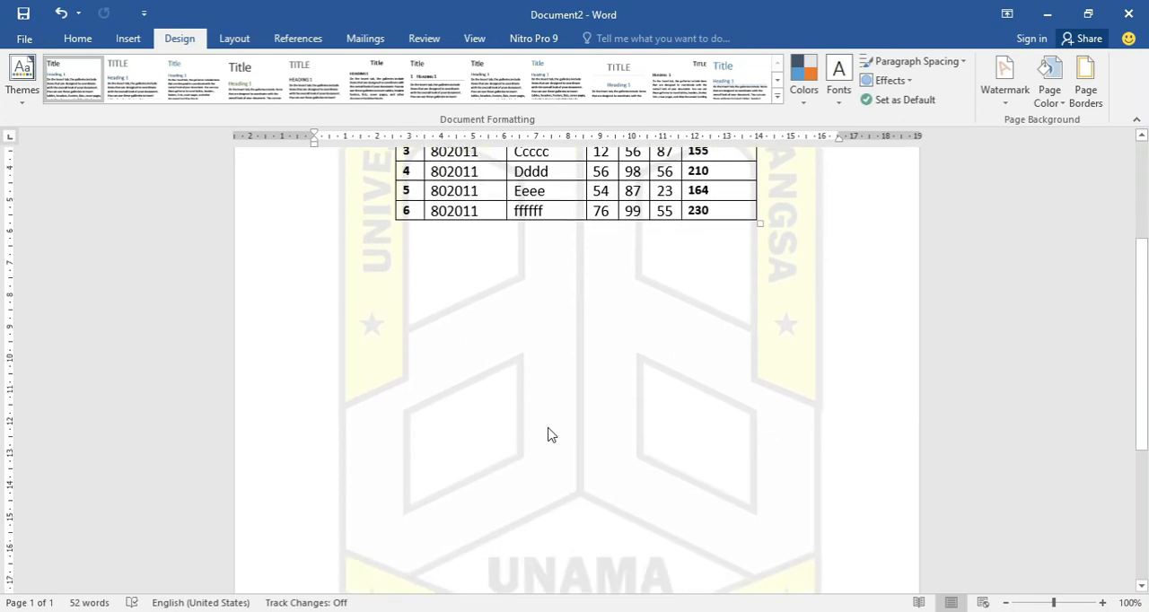
Remove the logo picture watermark from the document.
scroll(549, 435, "up", 3)
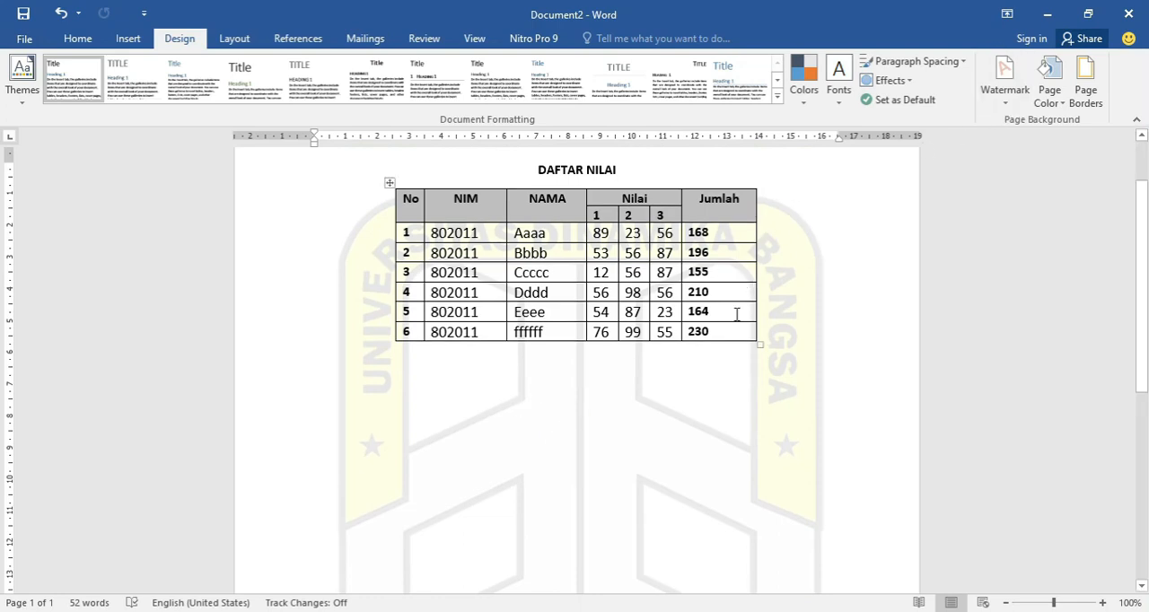
left_click(1013, 98)
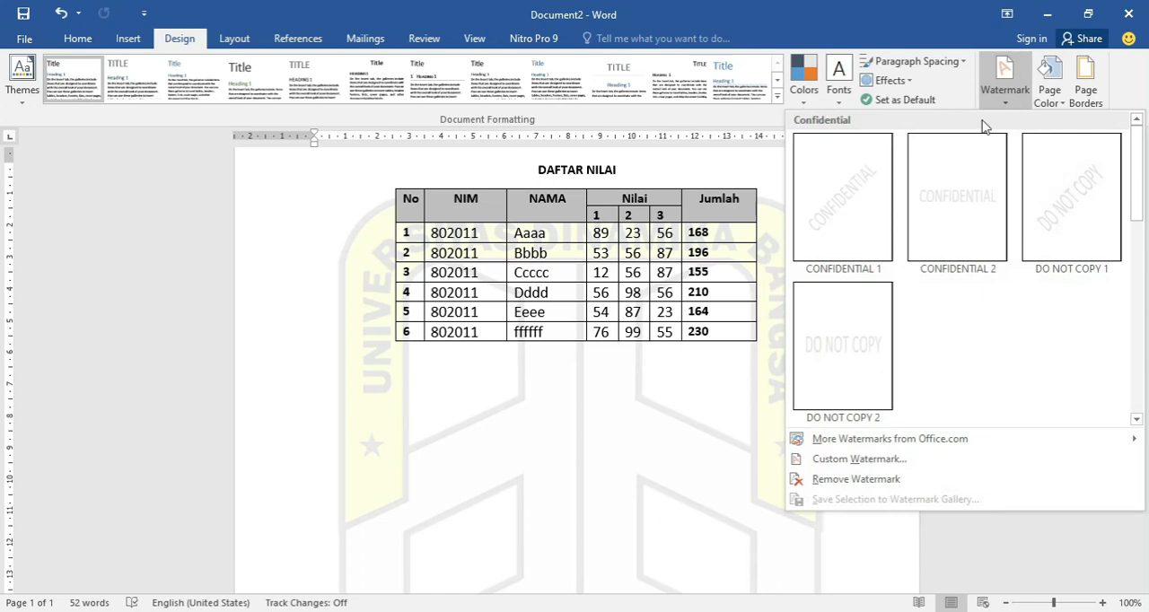
left_click(853, 487)
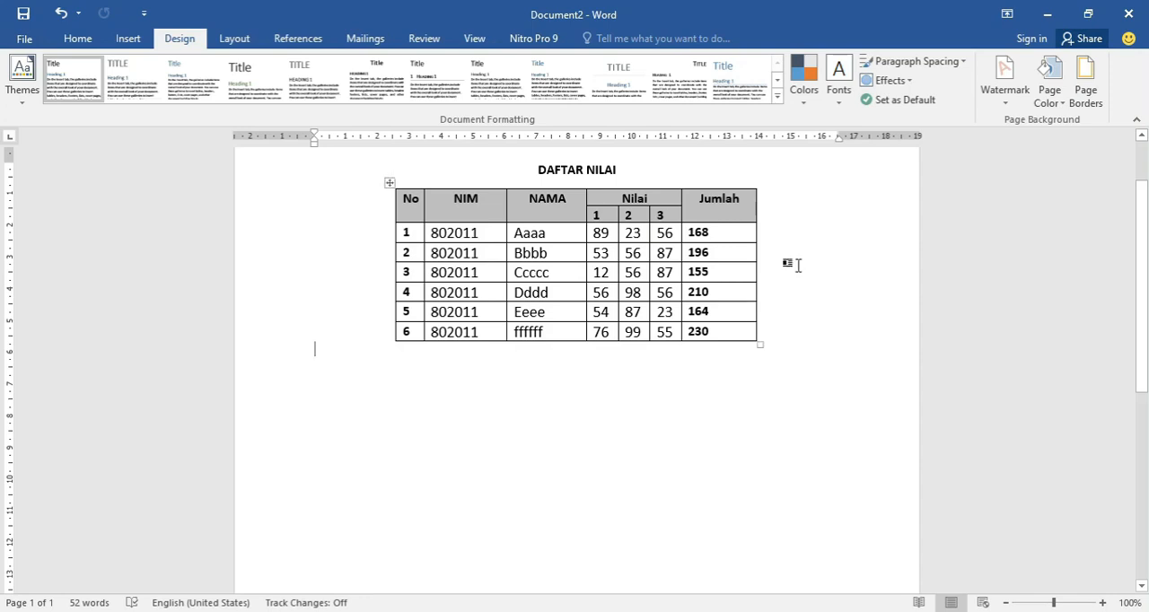
Set up a custom picture watermark using logo.png from the Pictures folder.
left_click(1005, 100)
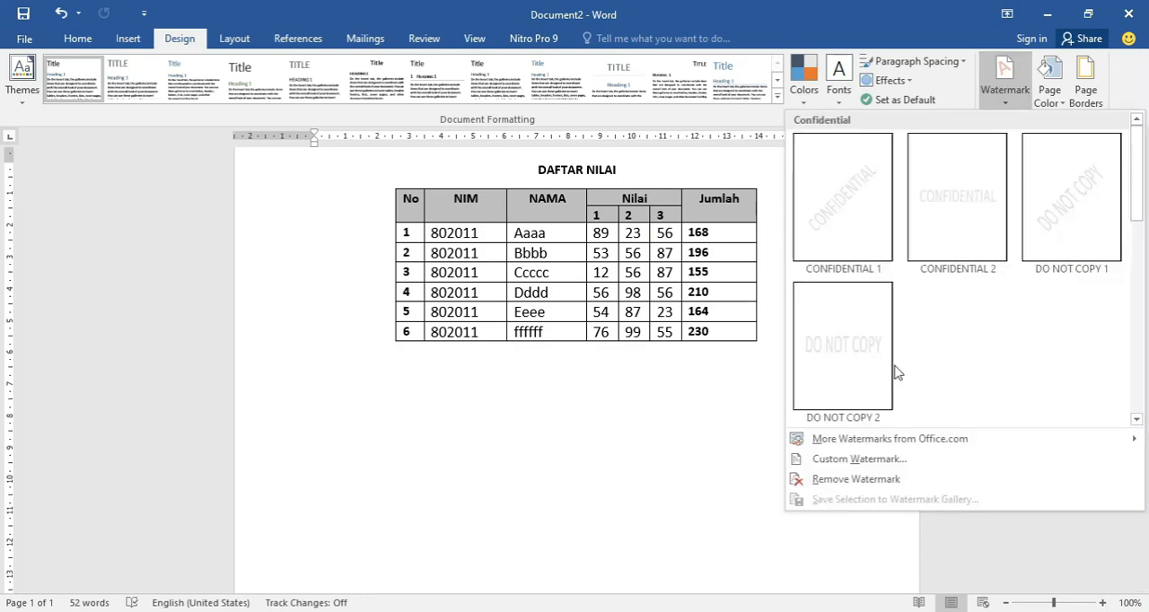
left_click(854, 461)
left_click(429, 216)
left_click(458, 237)
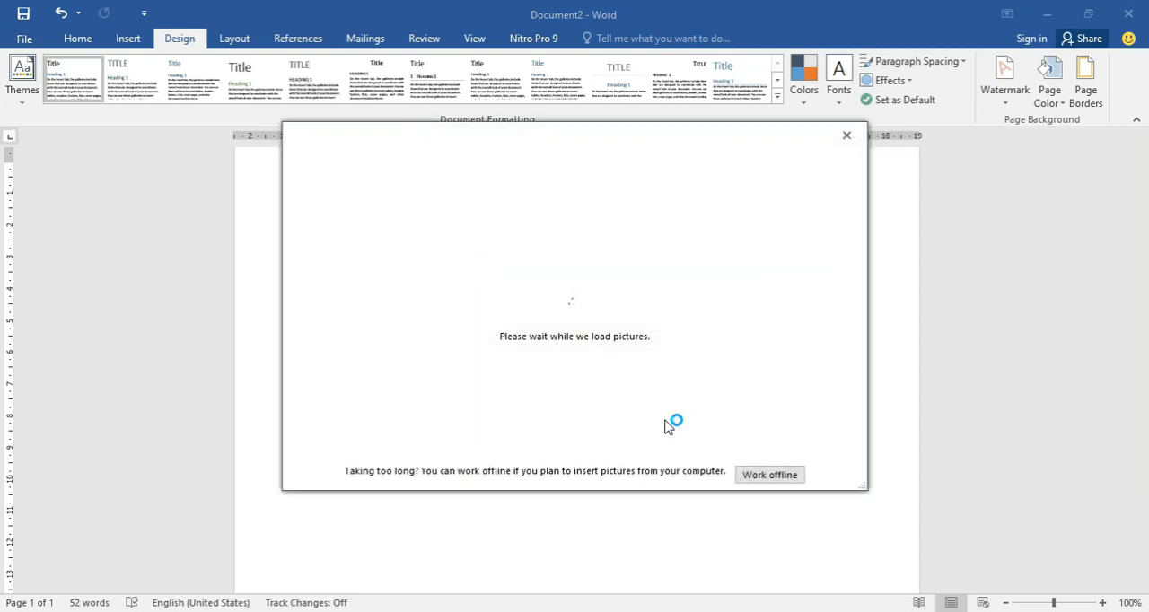
left_click(429, 222)
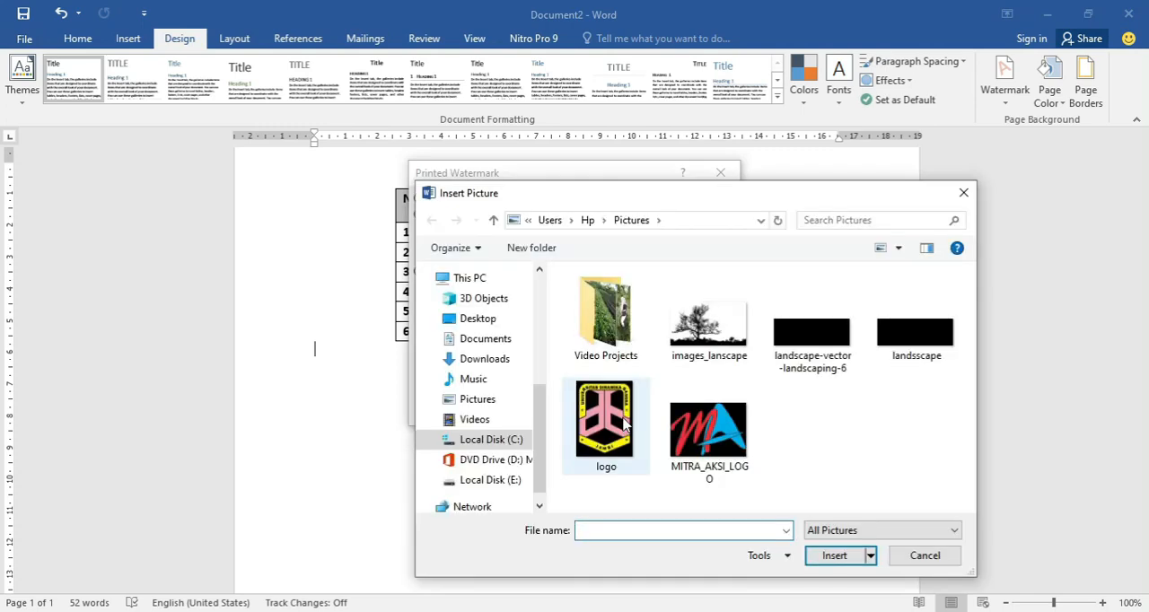
double_click(628, 427)
Set the logo watermark's scale to 50% with Washout kept on, and apply it to the page.
left_click(594, 256)
left_click(595, 256)
left_click(595, 255)
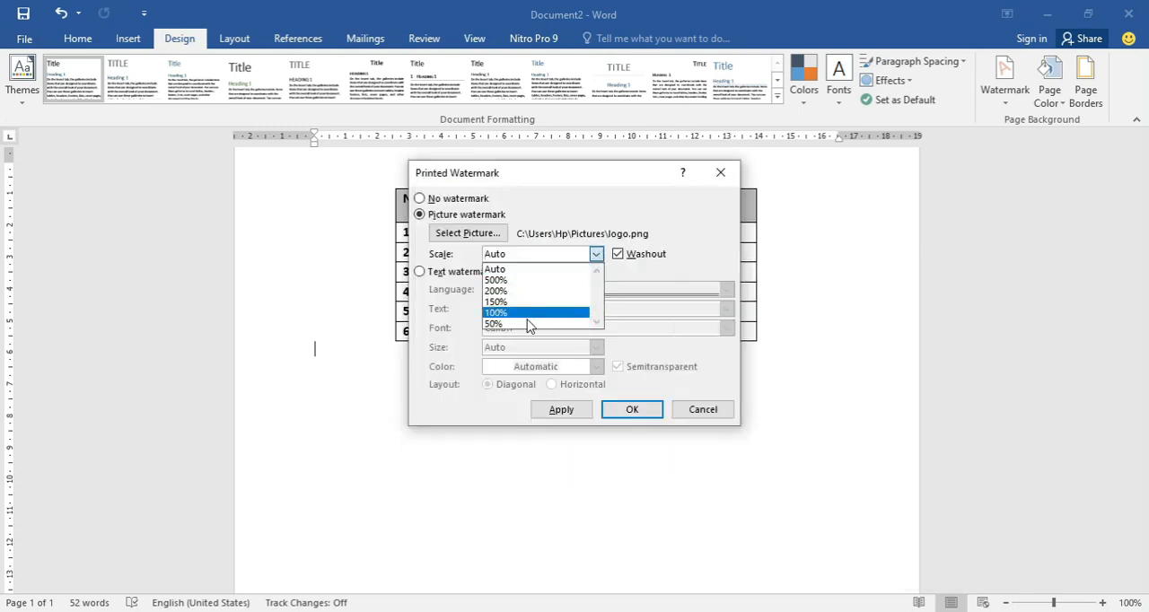
left_click(515, 325)
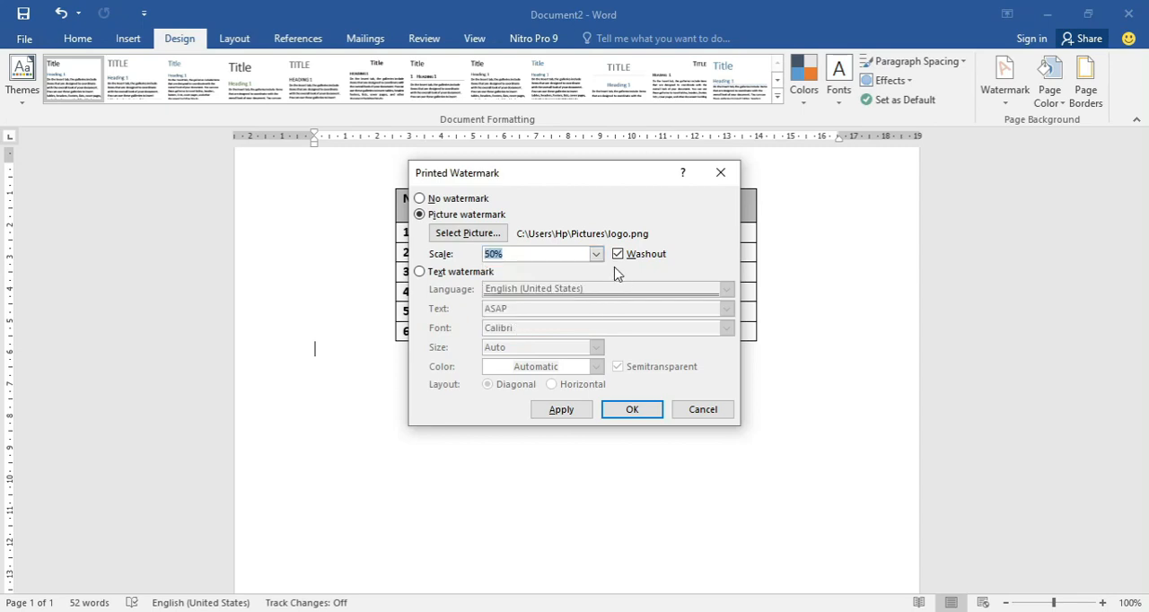
left_click(624, 412)
scroll(613, 415, "down", 4)
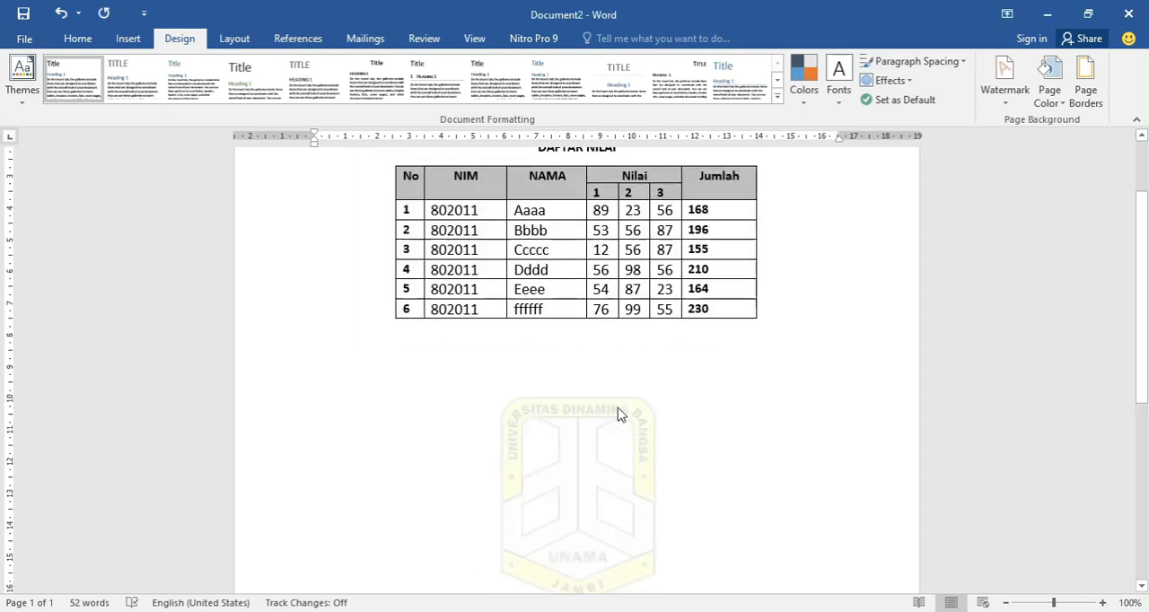
scroll(643, 402, "up", 3)
scroll(646, 395, "up", 2)
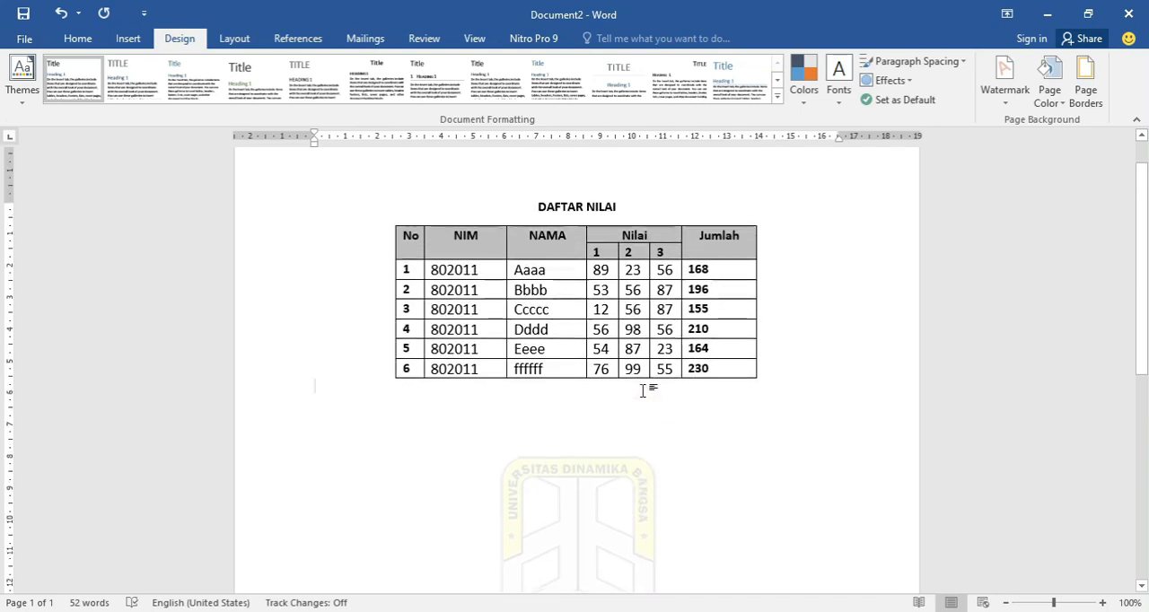
scroll(690, 339, "down", 1)
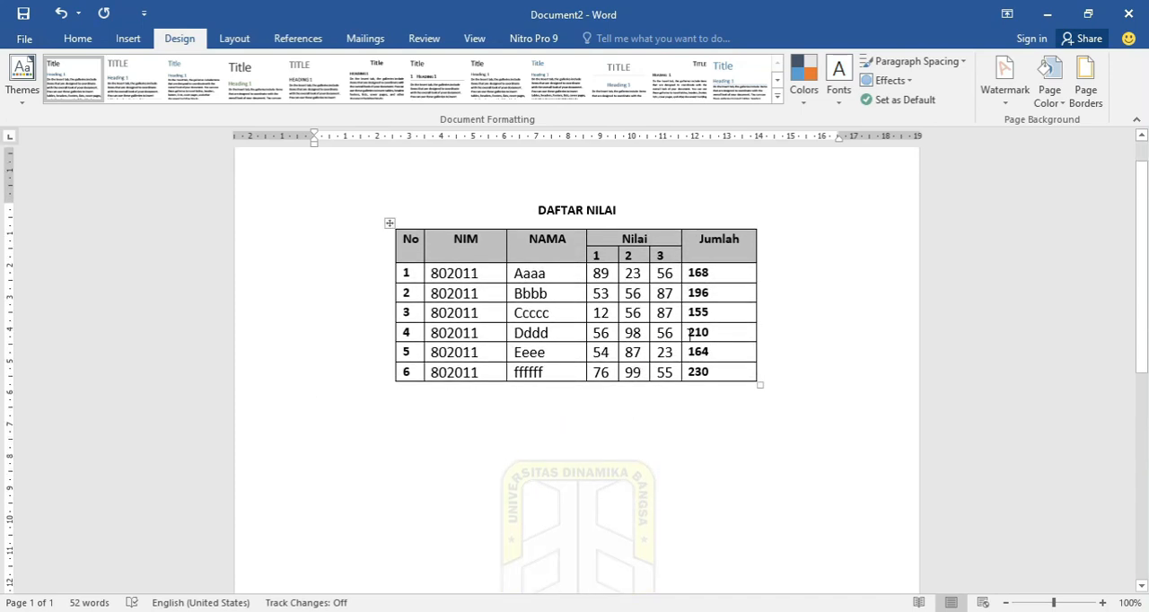
Replace the logo watermark with the preset DO NOT COPY 2 text watermark.
left_click(1007, 94)
left_click(876, 311)
scroll(867, 341, "down", 2)
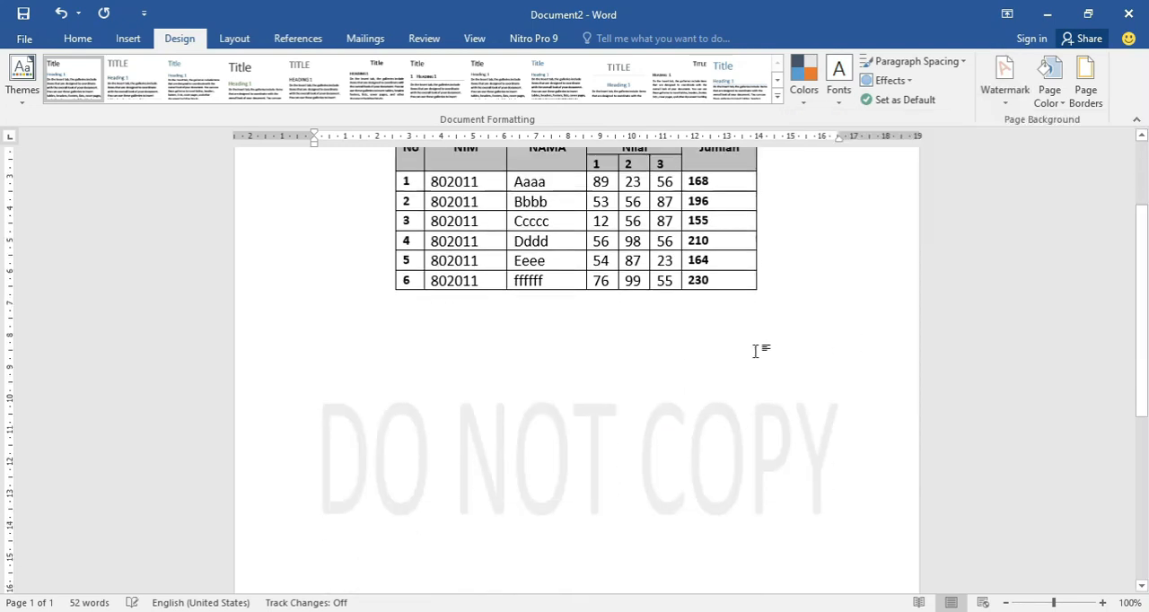
scroll(744, 357, "up", 1)
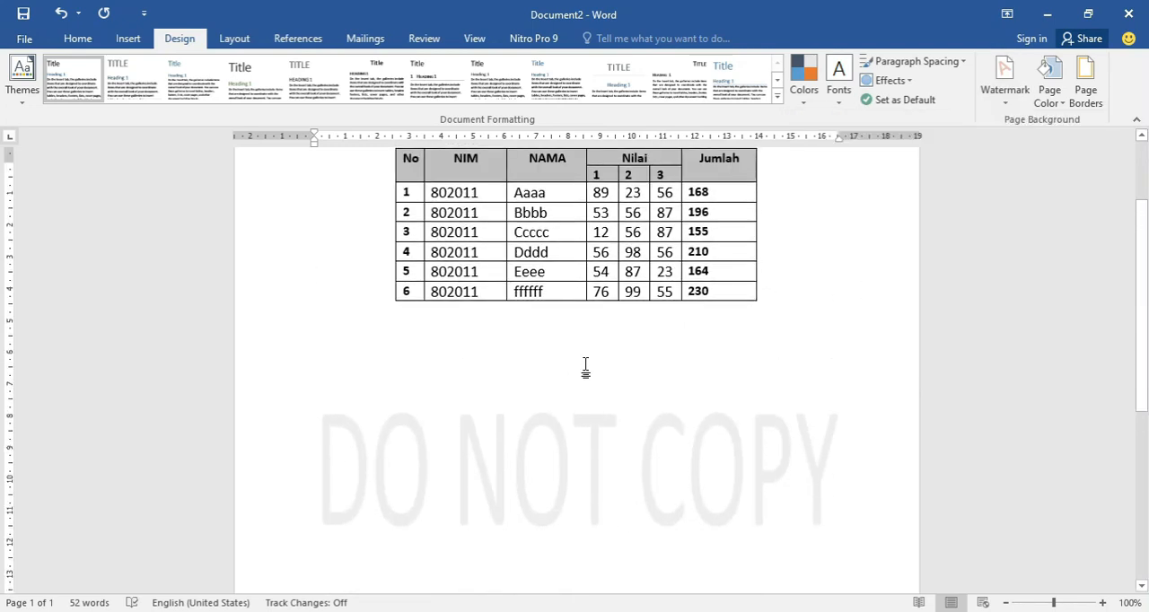
scroll(584, 369, "up", 2)
Customize the DO NOT COPY text watermark so that its text reads UNAMA.
left_click(1005, 79)
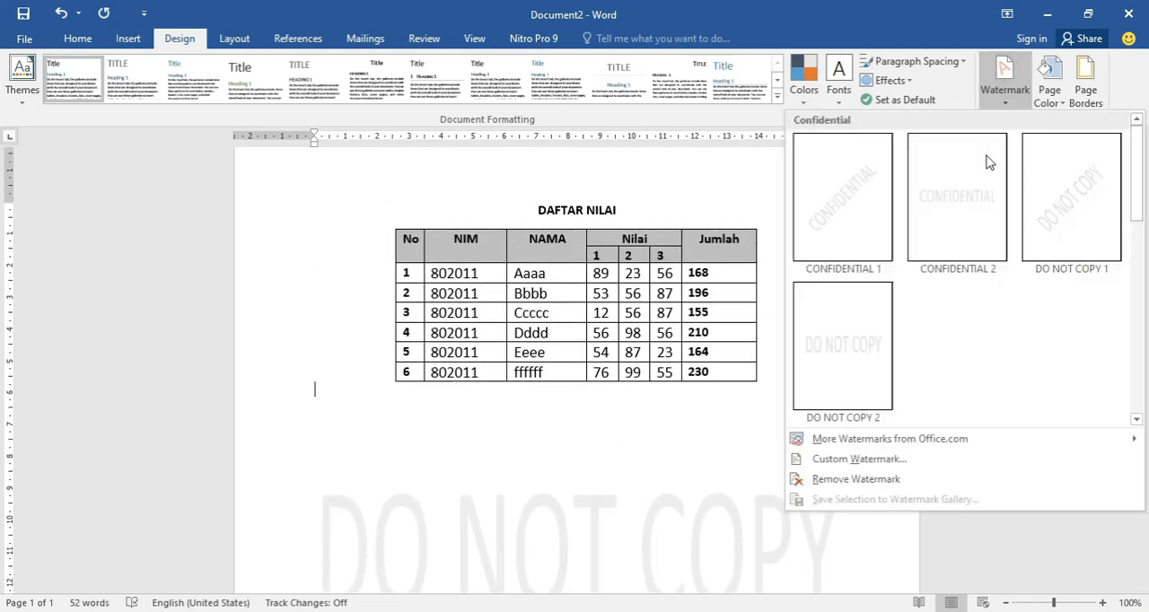
left_click(835, 460)
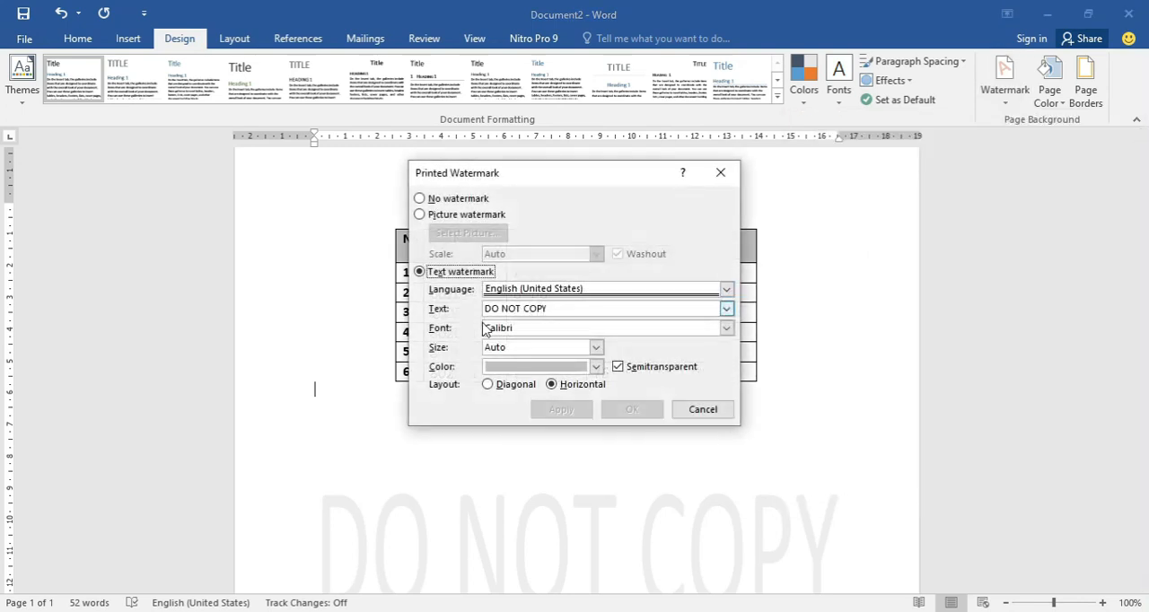
left_click(523, 308)
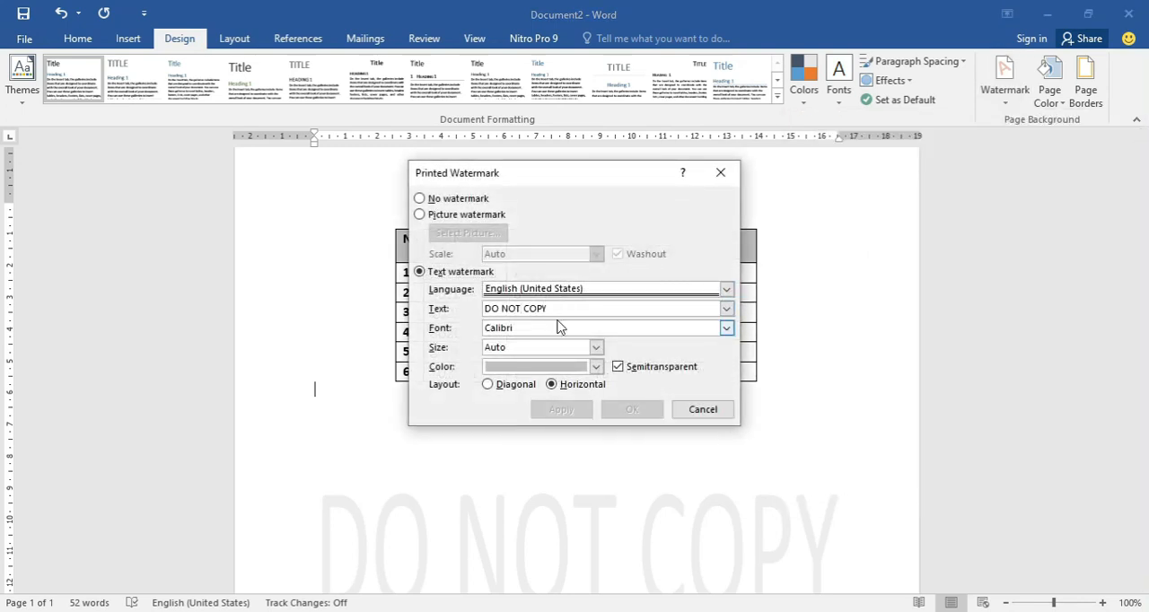
left_click_drag(568, 305, 469, 316)
type("UNAM")
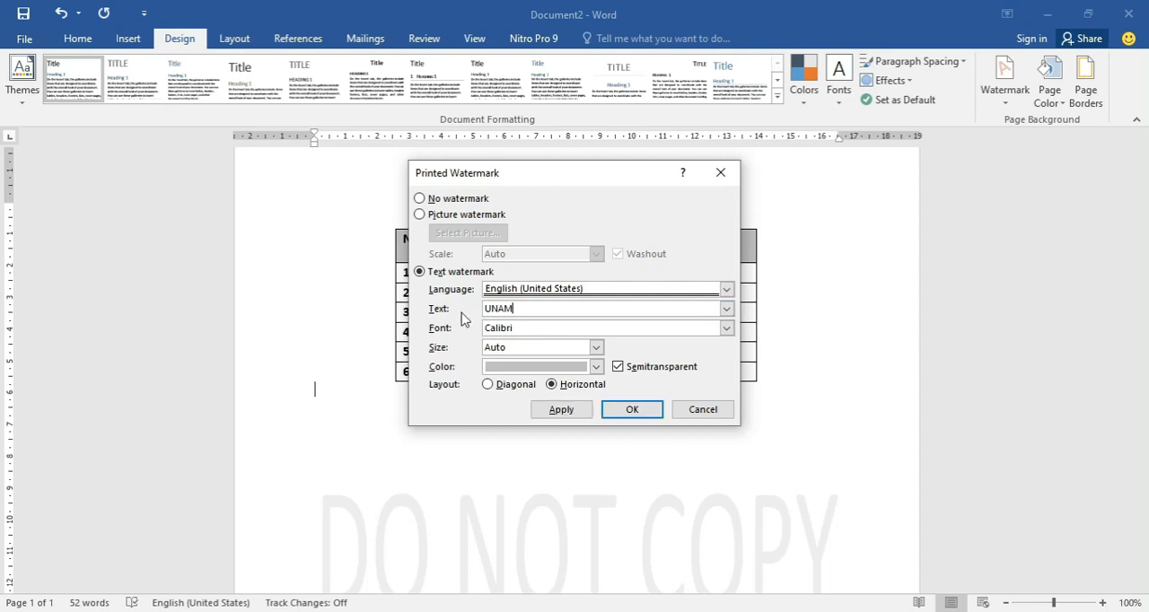
key("Tab")
Set the UNAMA watermark's font to Cambria and apply it to the page.
left_click(726, 327)
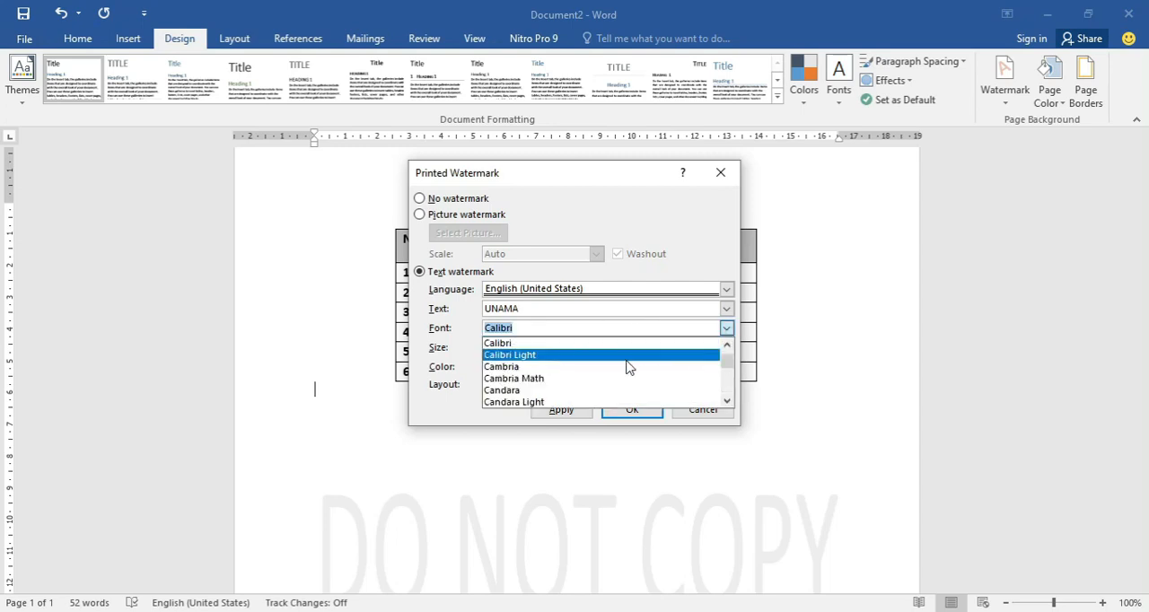
left_click(619, 366)
left_click(613, 411)
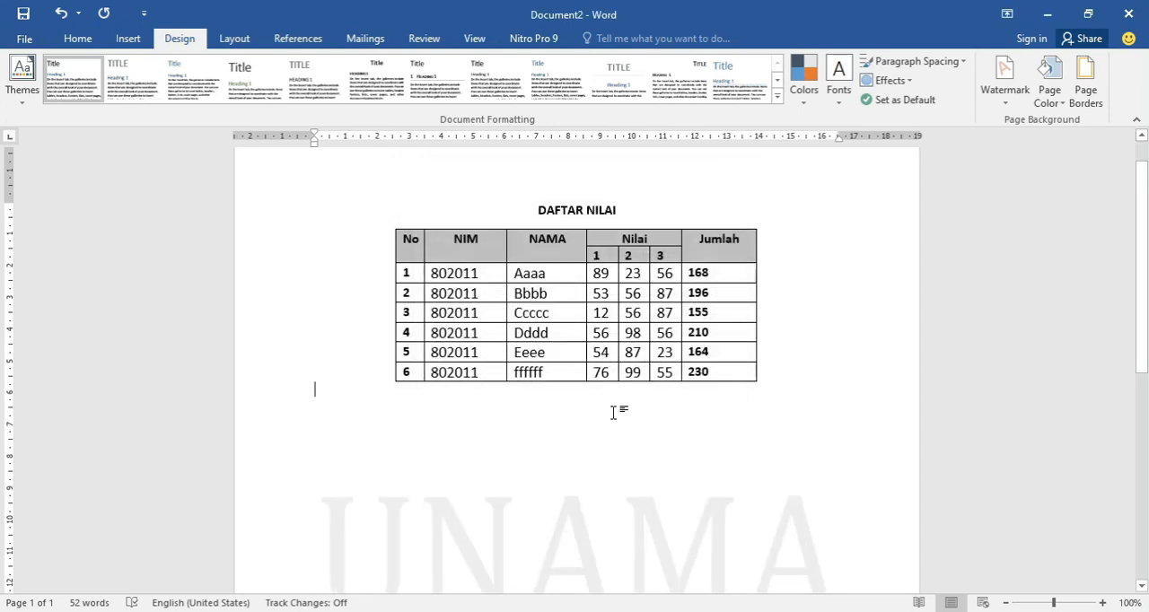
scroll(618, 413, "down", 3)
scroll(643, 401, "up", 1)
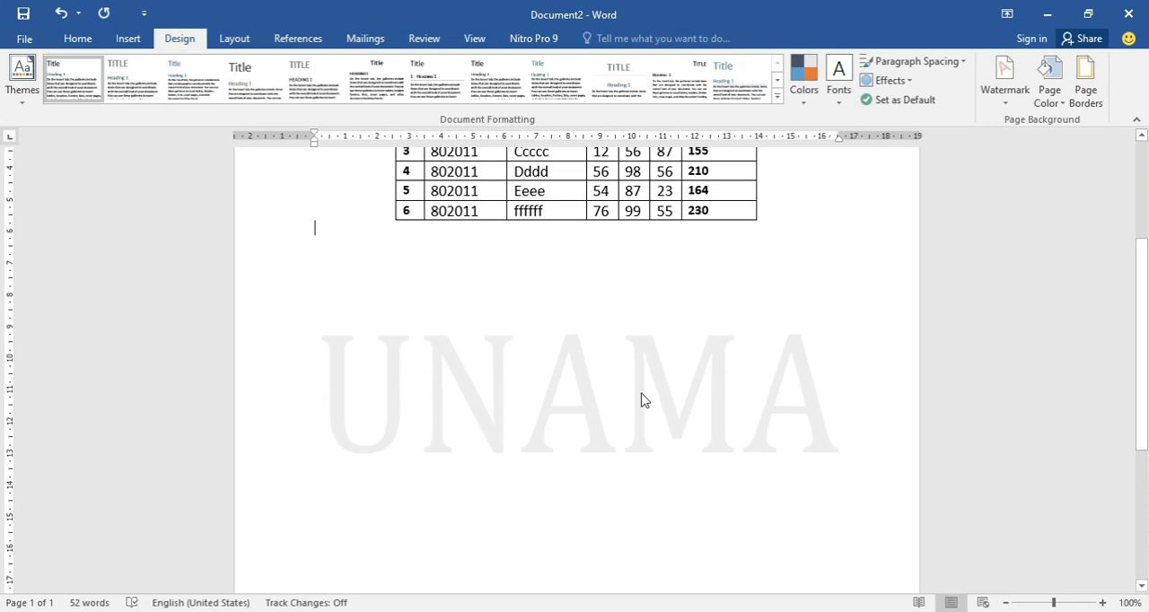
scroll(642, 401, "up", 4)
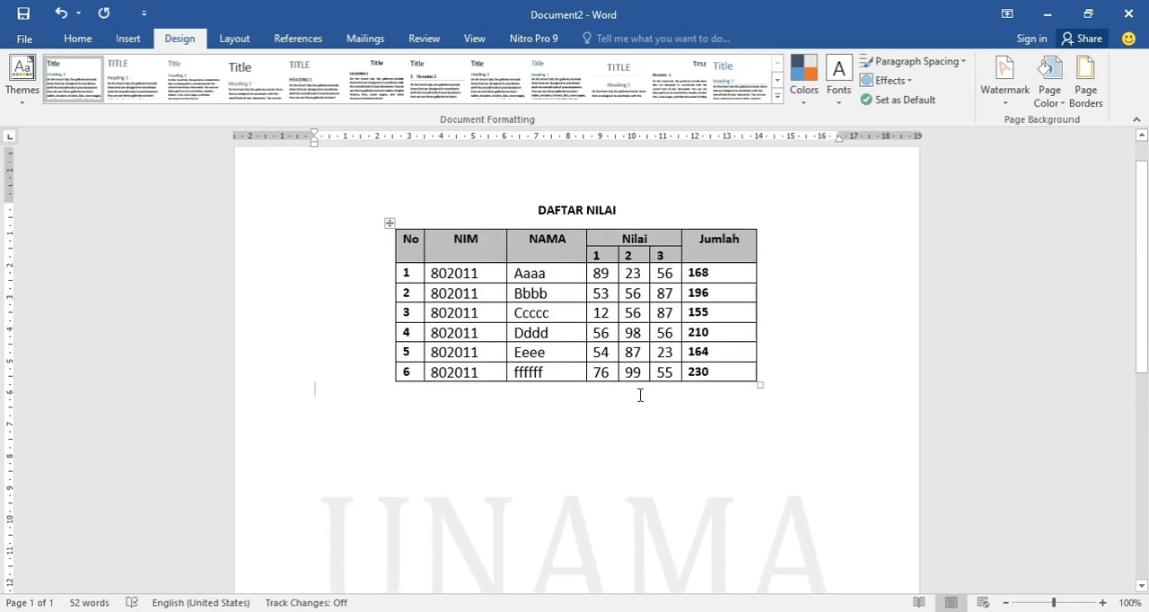
Set up a Box page border for the document with the triple-line style.
scroll(643, 401, "down", 4)
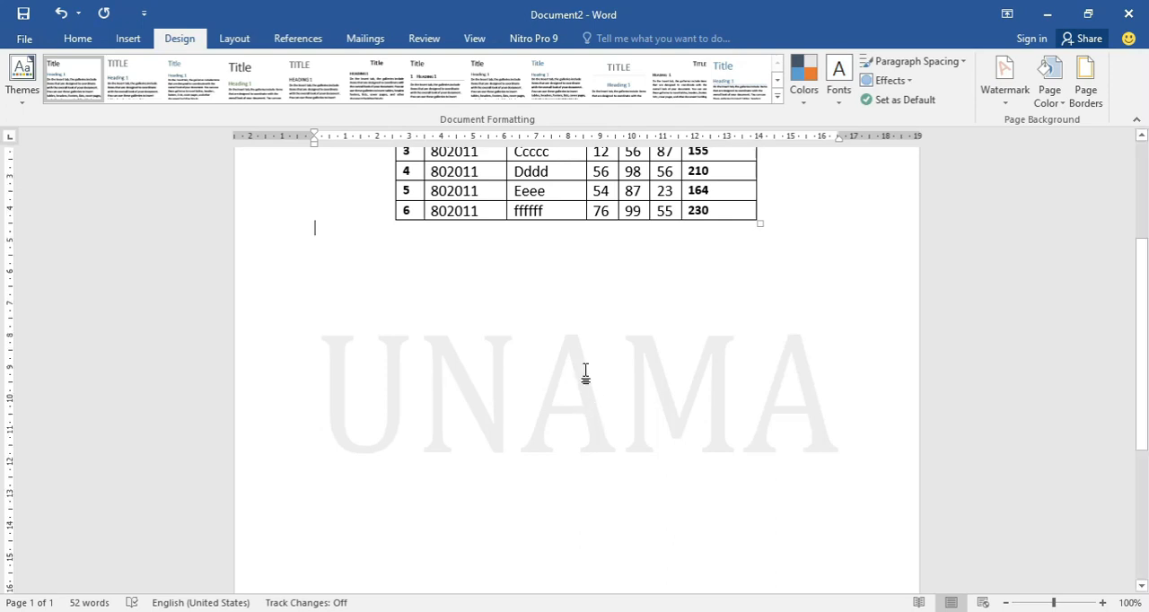
scroll(579, 375, "up", 2)
scroll(576, 372, "up", 1)
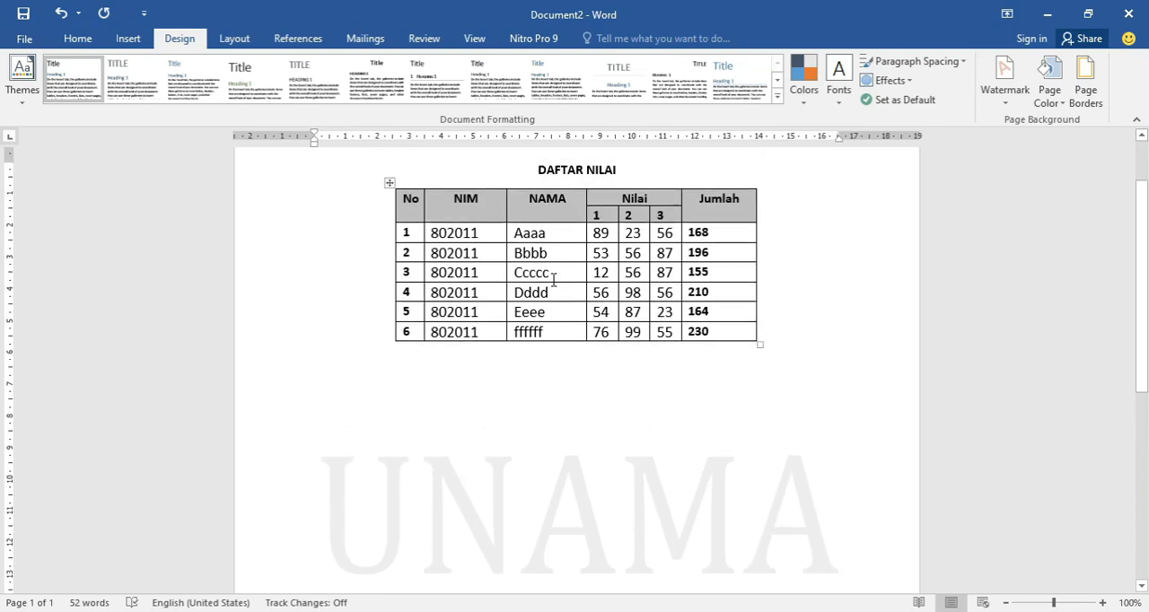
scroll(554, 281, "up", 2)
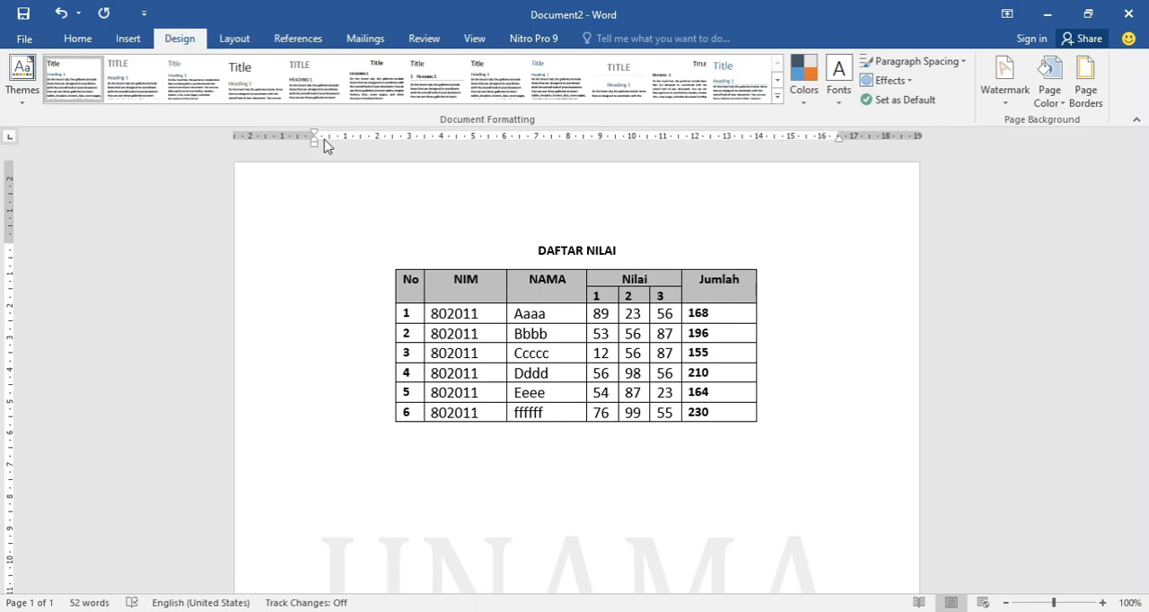
left_click(1097, 99)
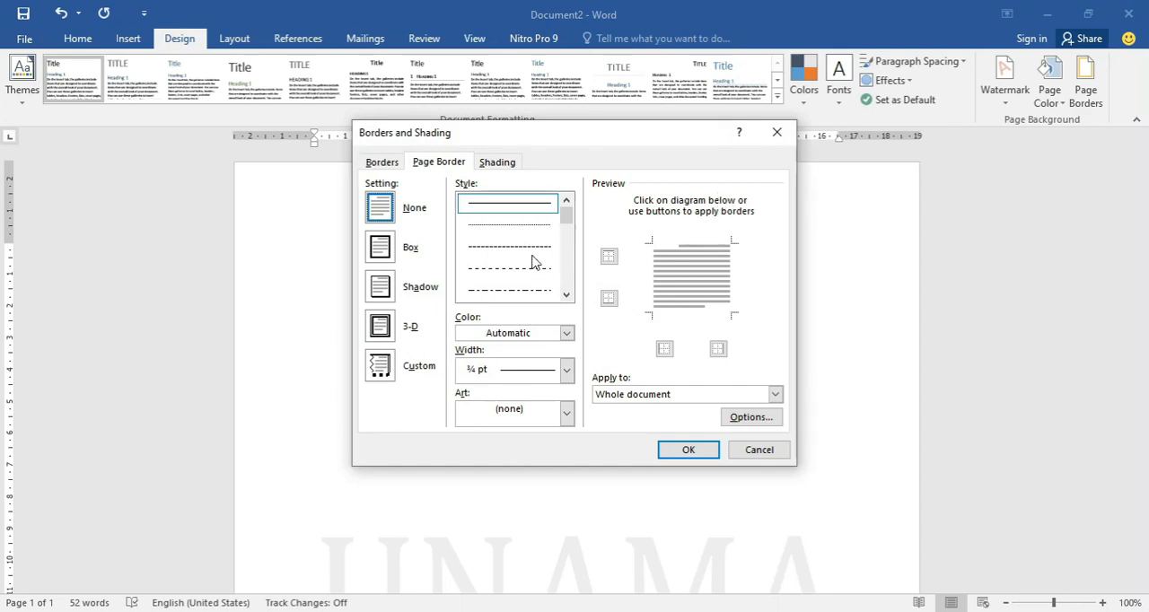
left_click_drag(530, 146, 607, 154)
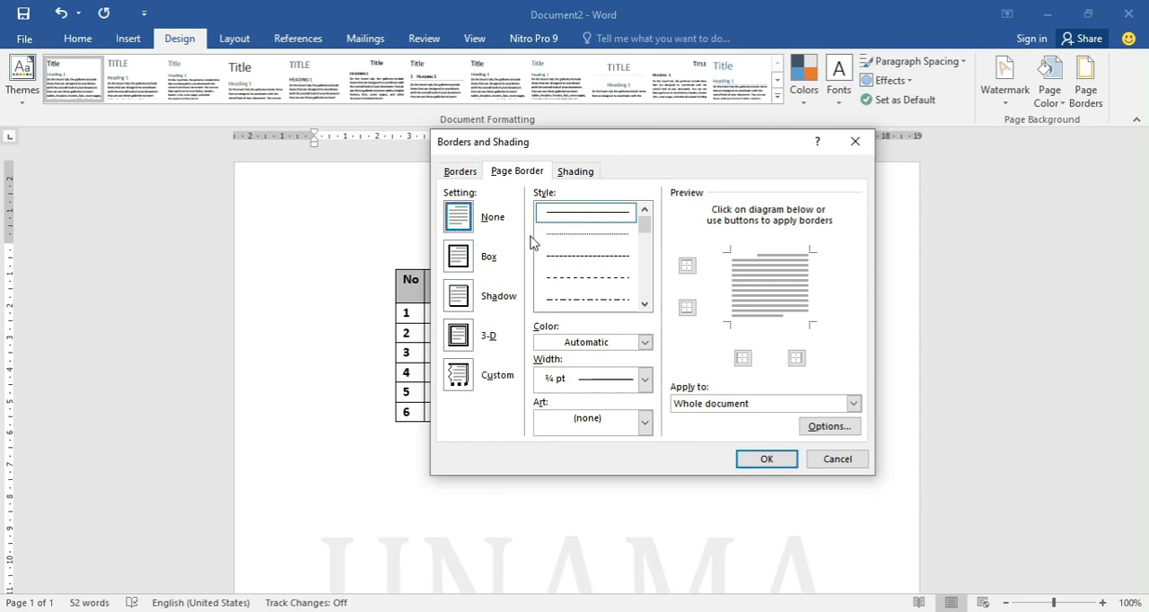
left_click(459, 258)
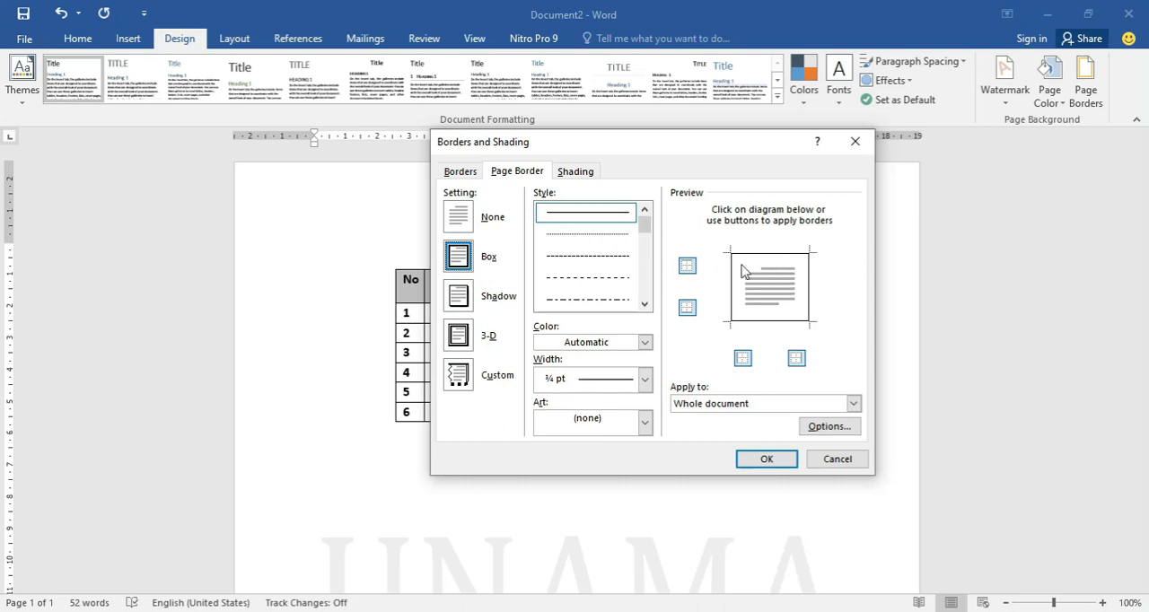
left_click(598, 262)
scroll(579, 297, "down", 3)
left_click(583, 234)
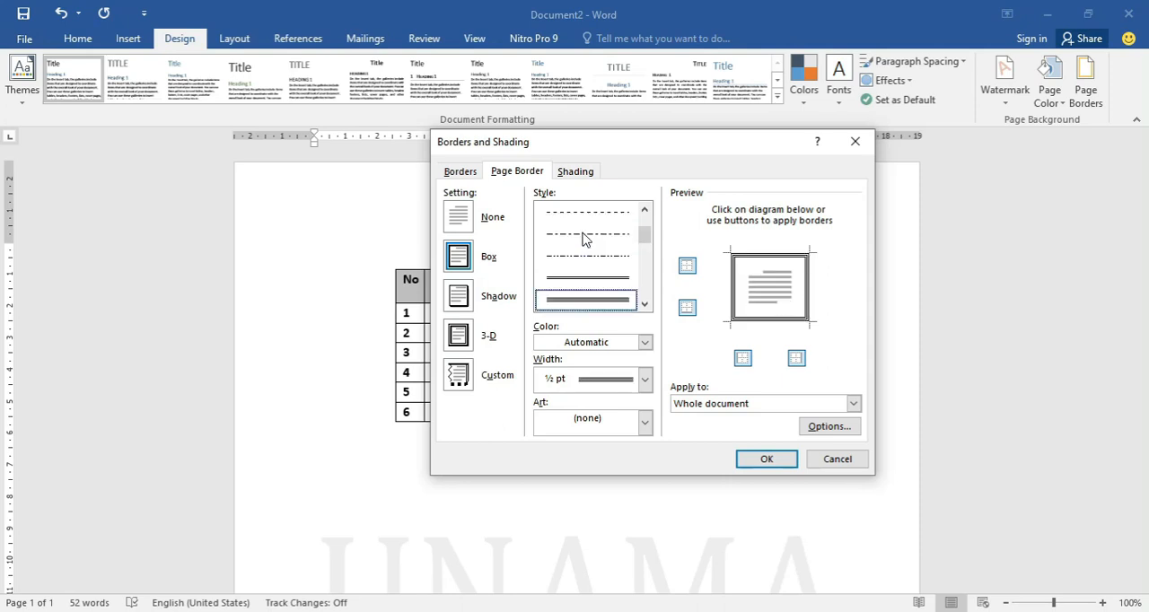
Set the page border's color to standard red and its width to ¼ pt, and apply it to the whole document.
left_click(645, 342)
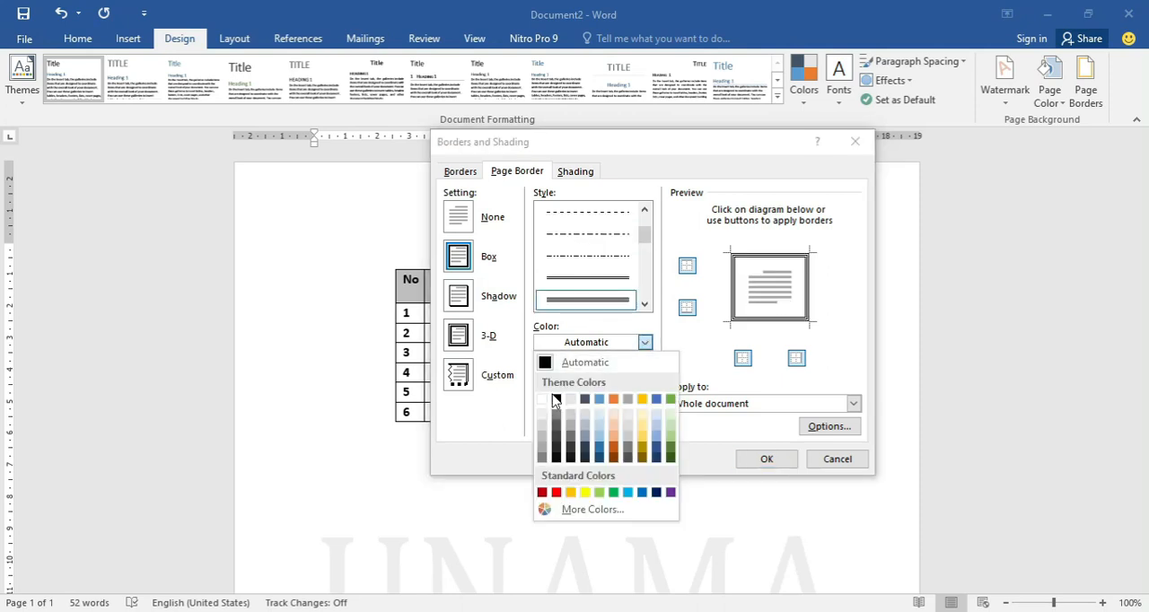
left_click(556, 492)
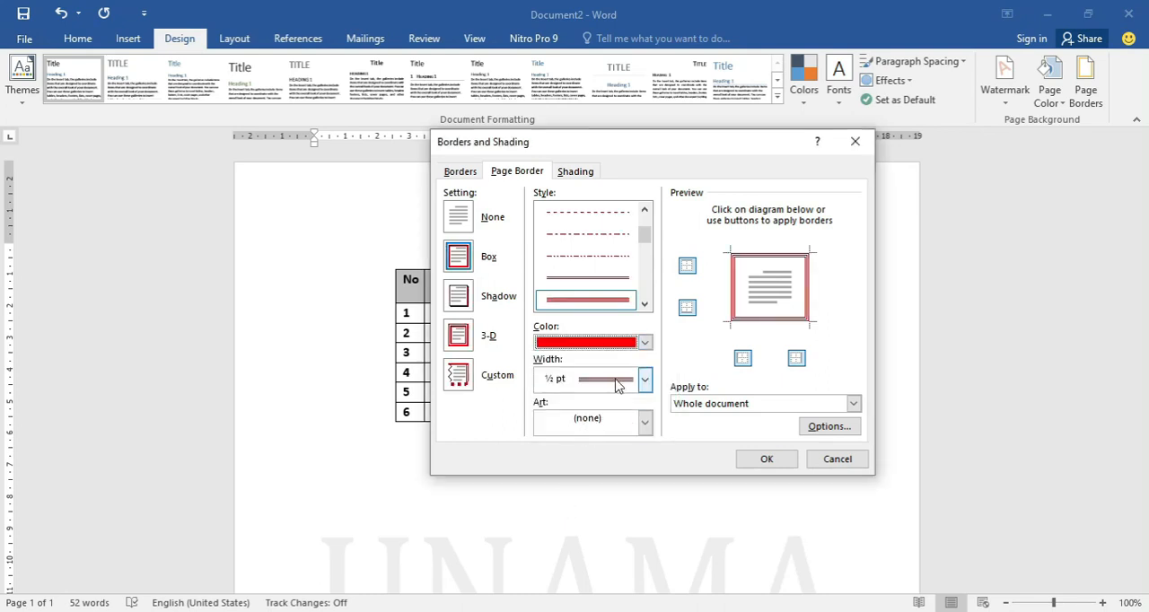
left_click(645, 381)
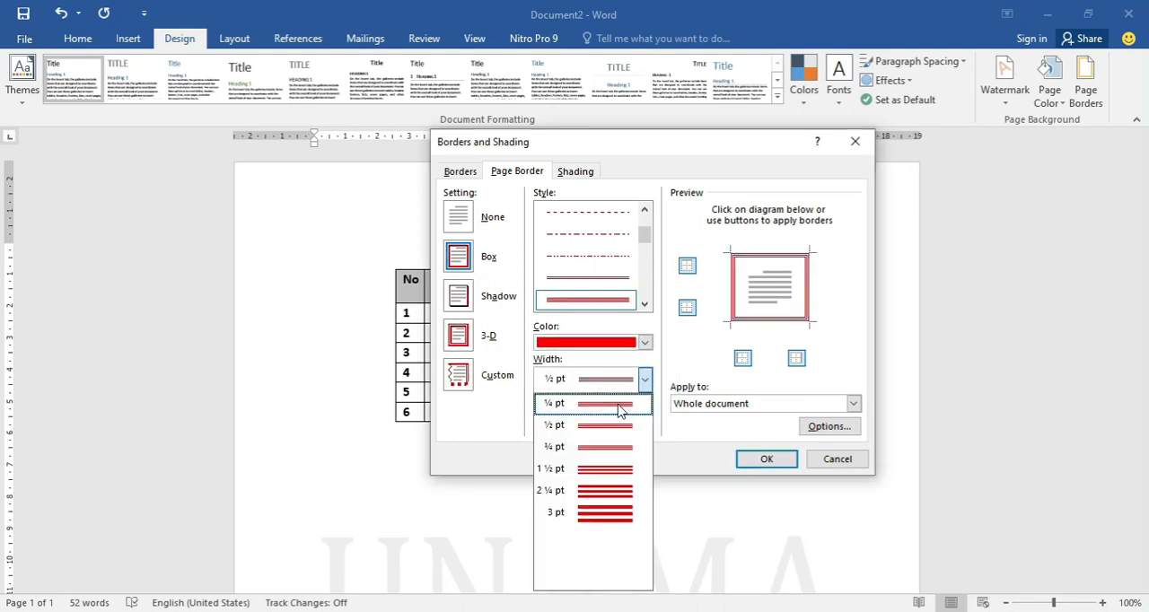
left_click(617, 406)
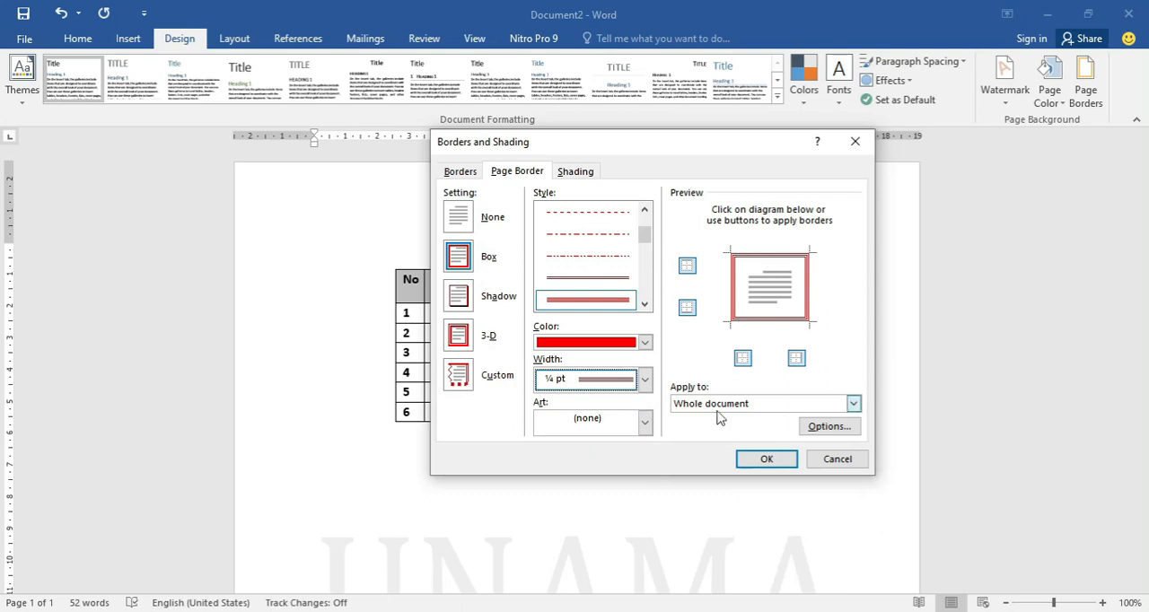
left_click(785, 463)
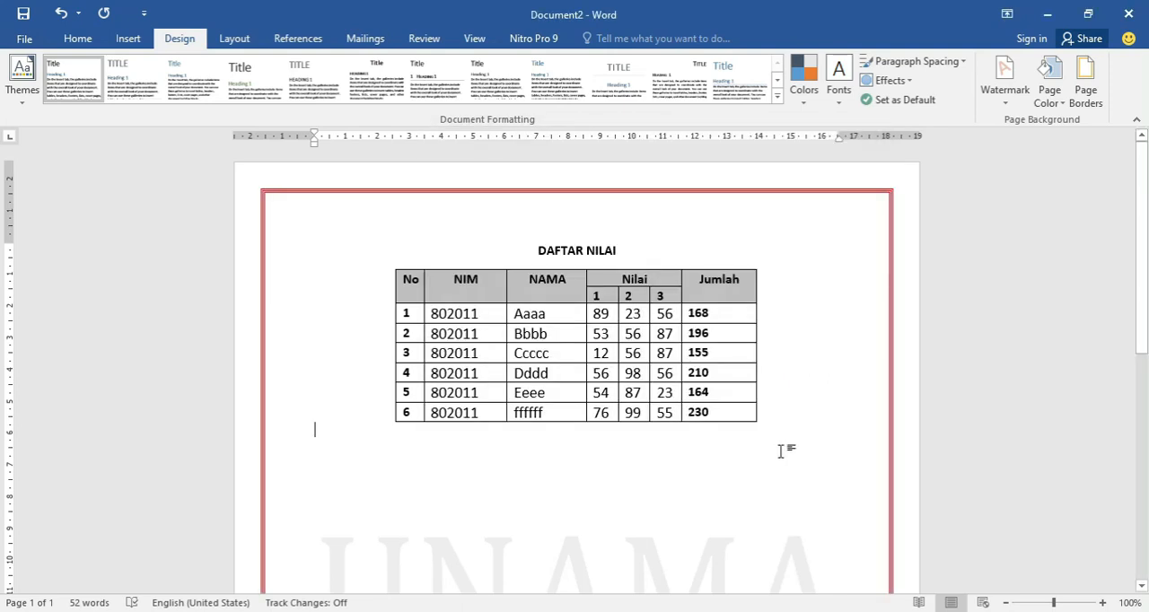
scroll(763, 428, "down", 5)
scroll(768, 415, "down", 4)
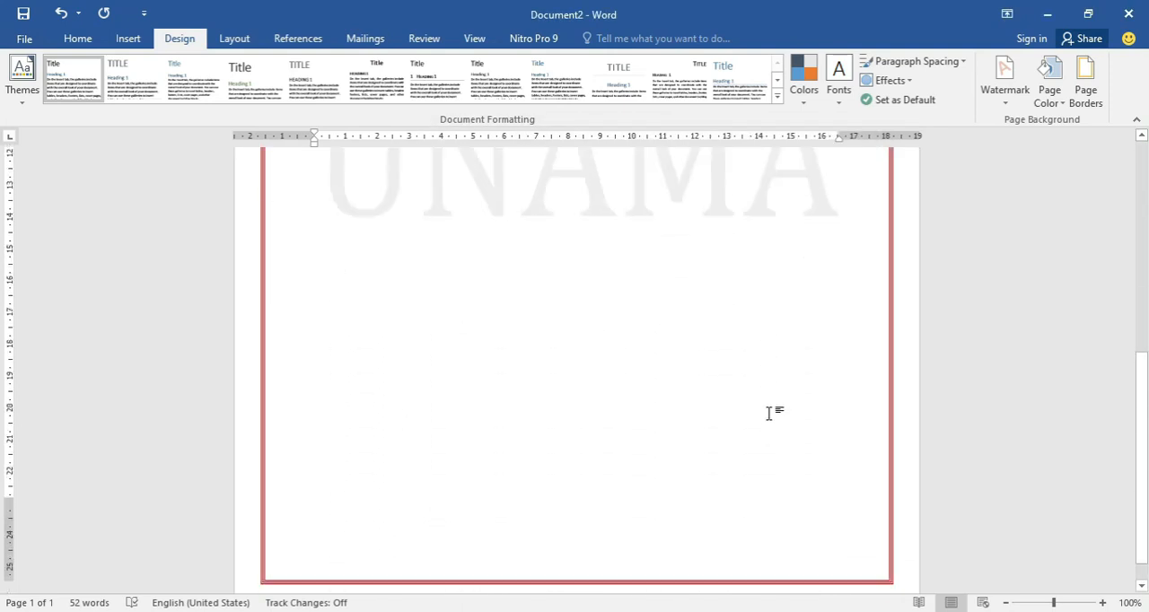
scroll(770, 411, "up", 9)
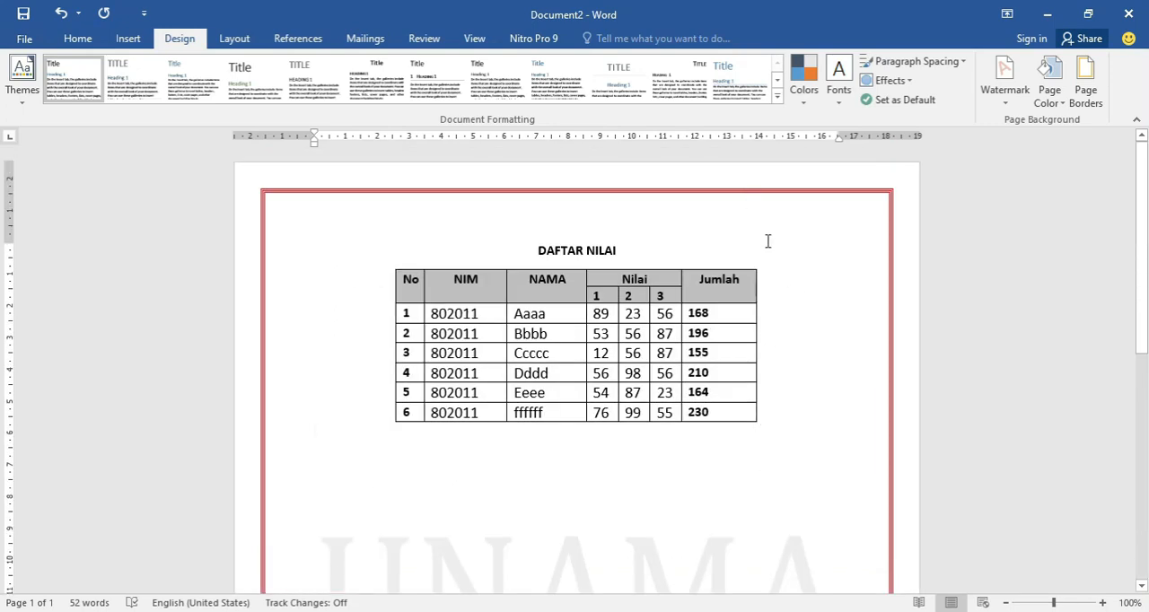
Change the page border setting to Shadow and apply it to the whole document, then check the page edges.
left_click(1087, 83)
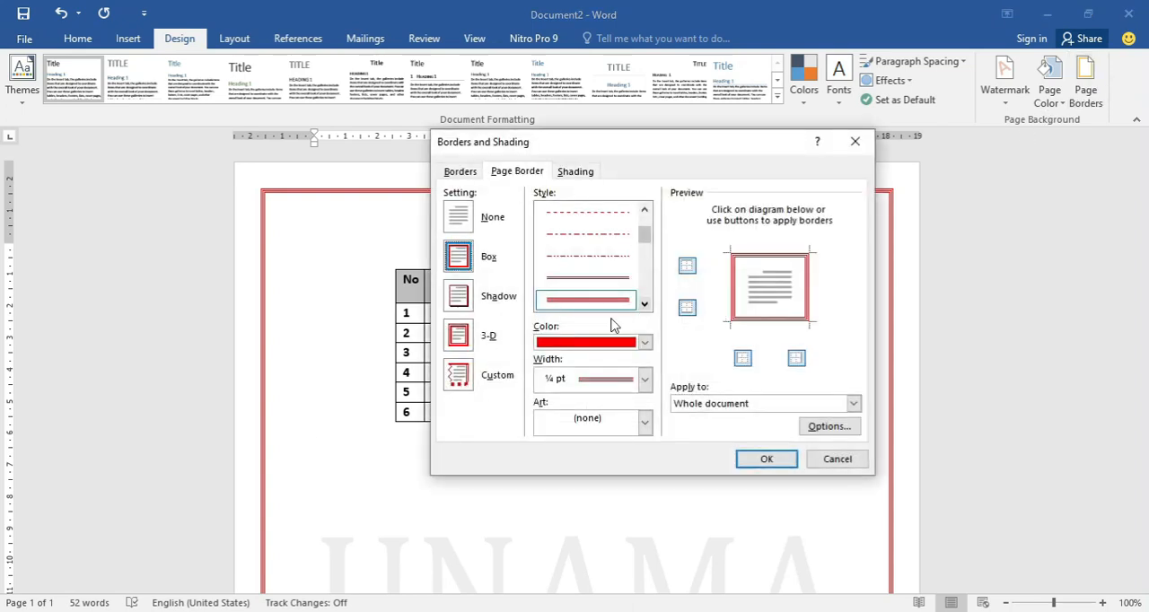
left_click(460, 297)
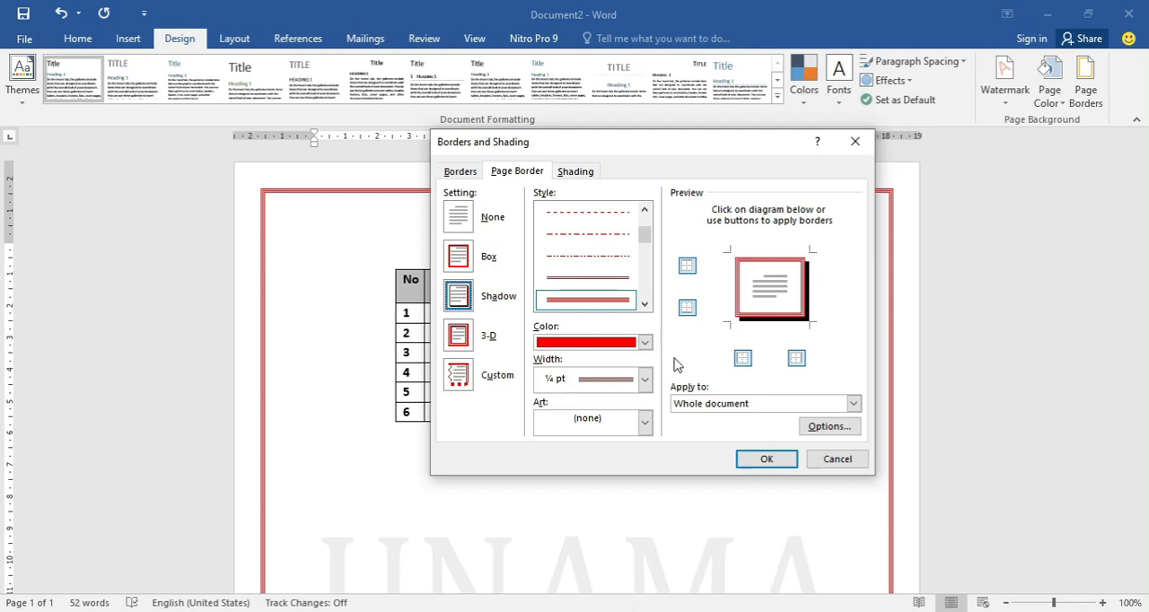
left_click(767, 459)
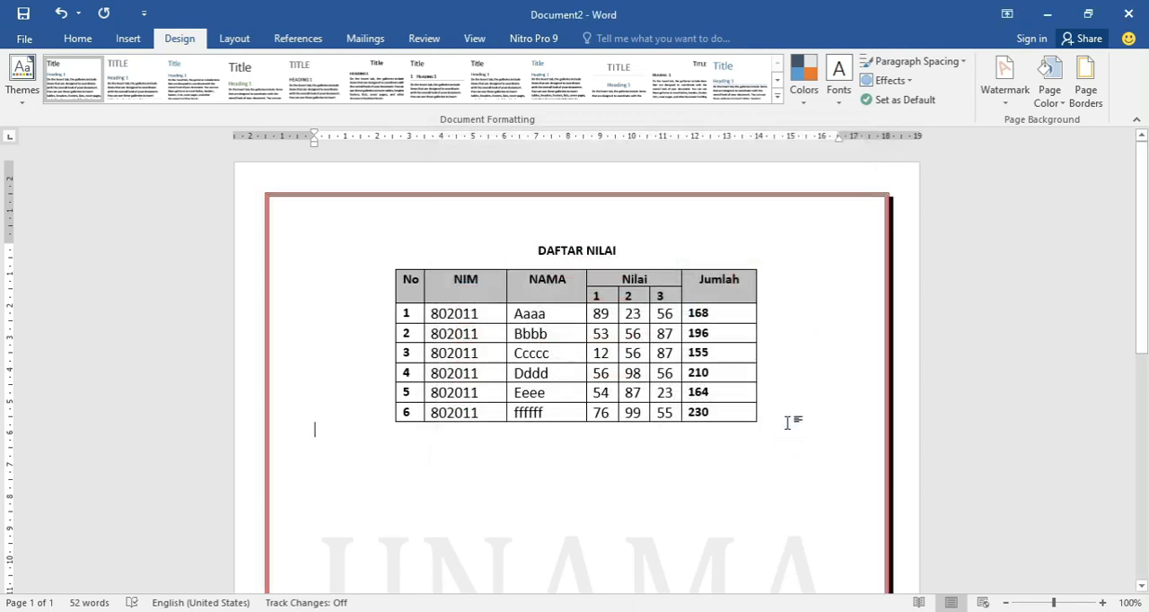
scroll(790, 423, "down", 2)
scroll(815, 396, "down", 6)
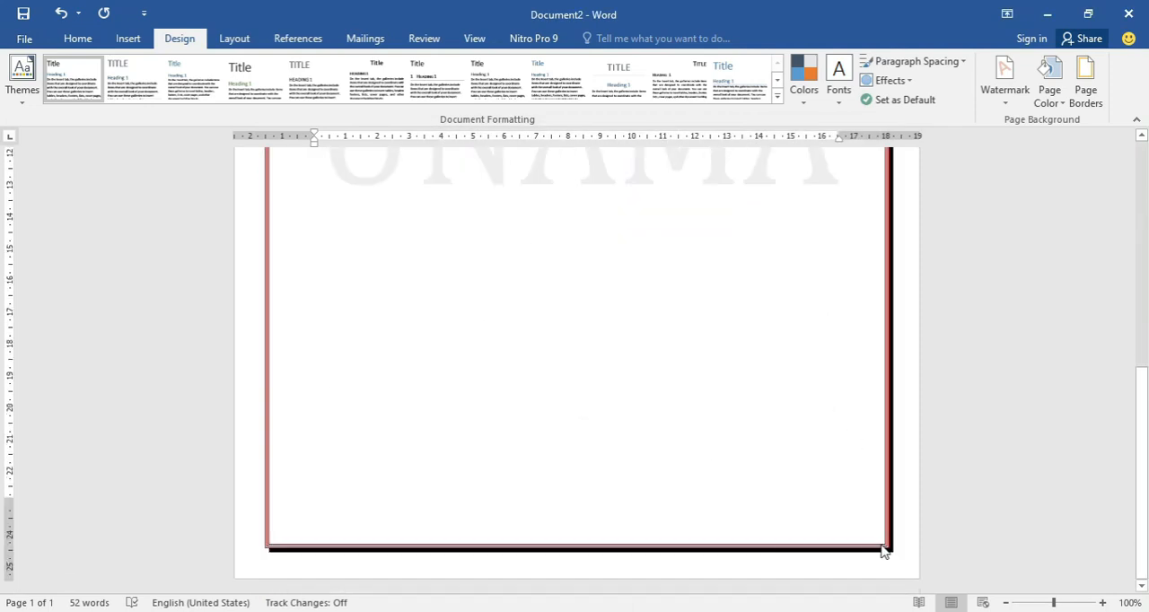
scroll(812, 530, "up", 8)
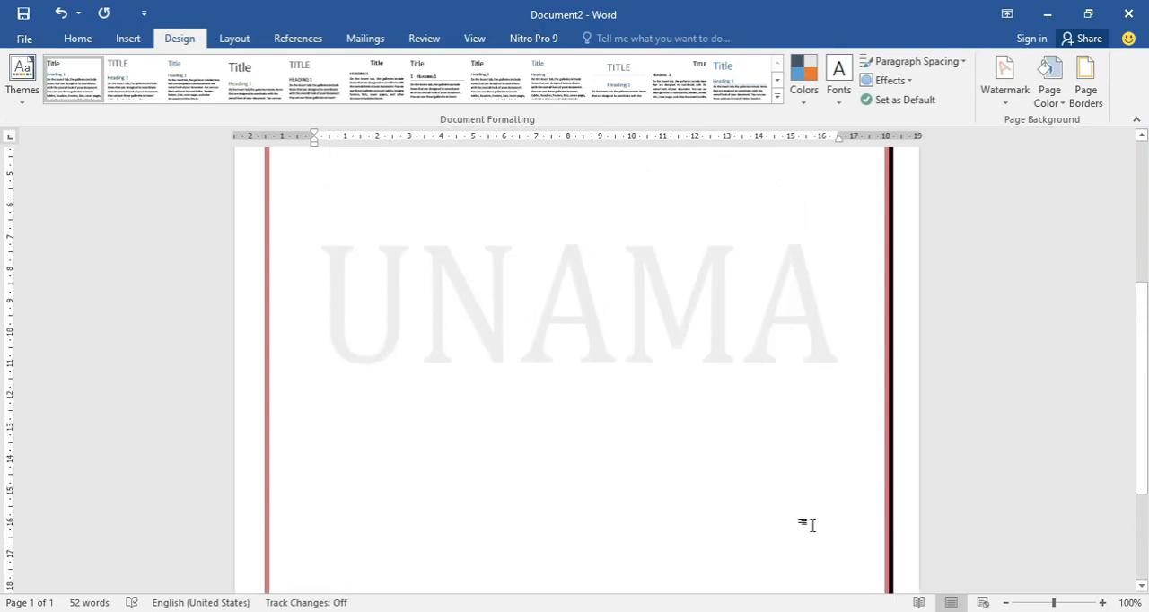
Replace the line page border with the red heart border art and apply it to the whole document.
left_click(1087, 94)
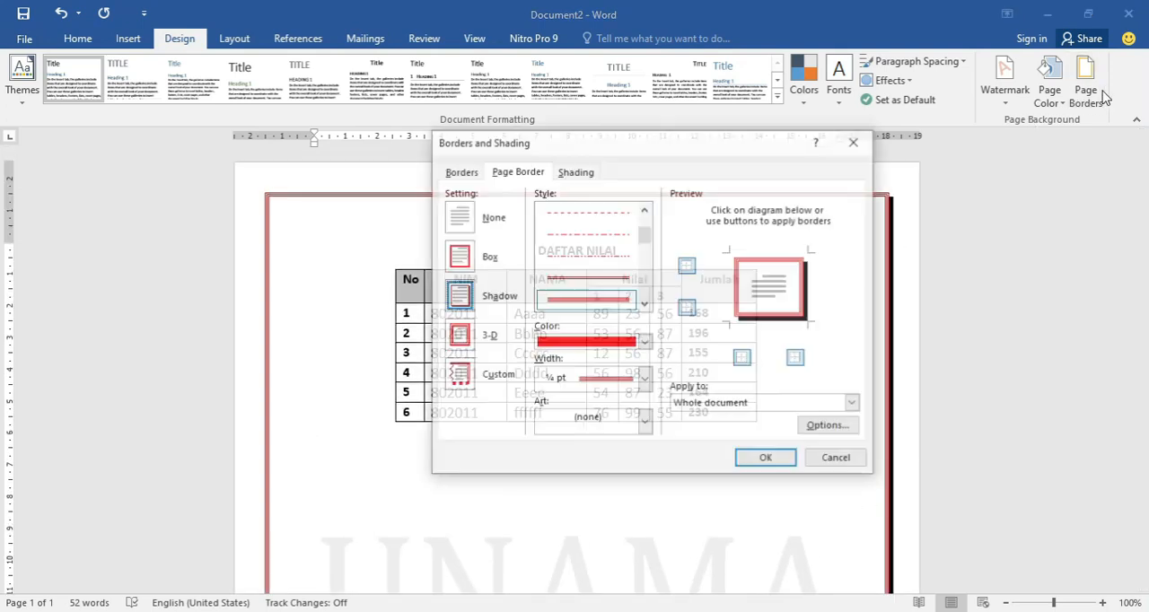
left_click(459, 340)
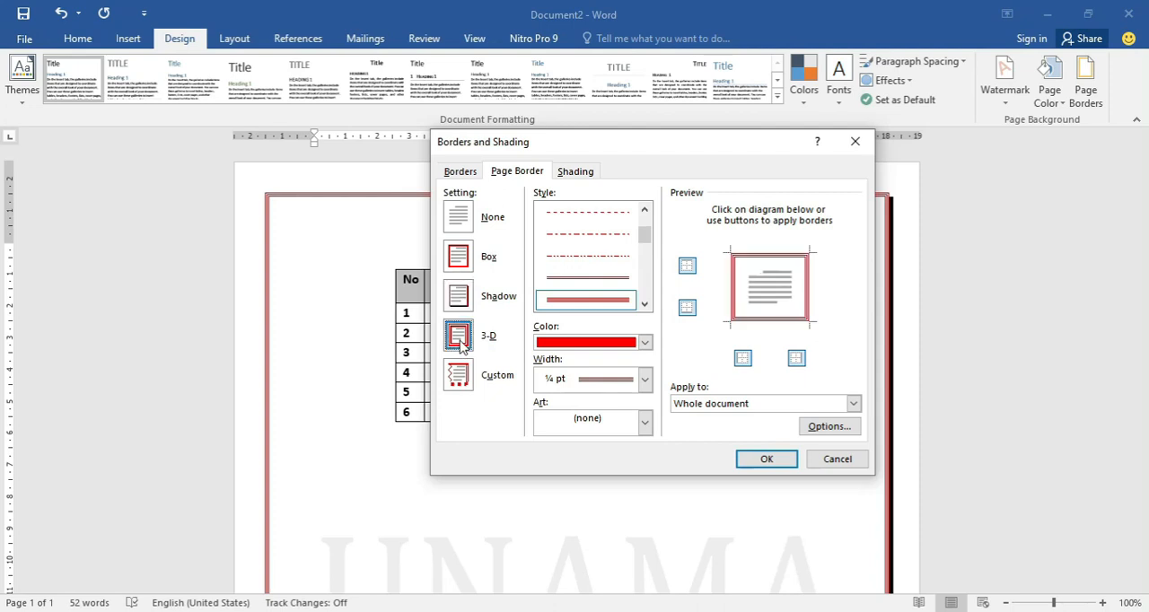
left_click(468, 379)
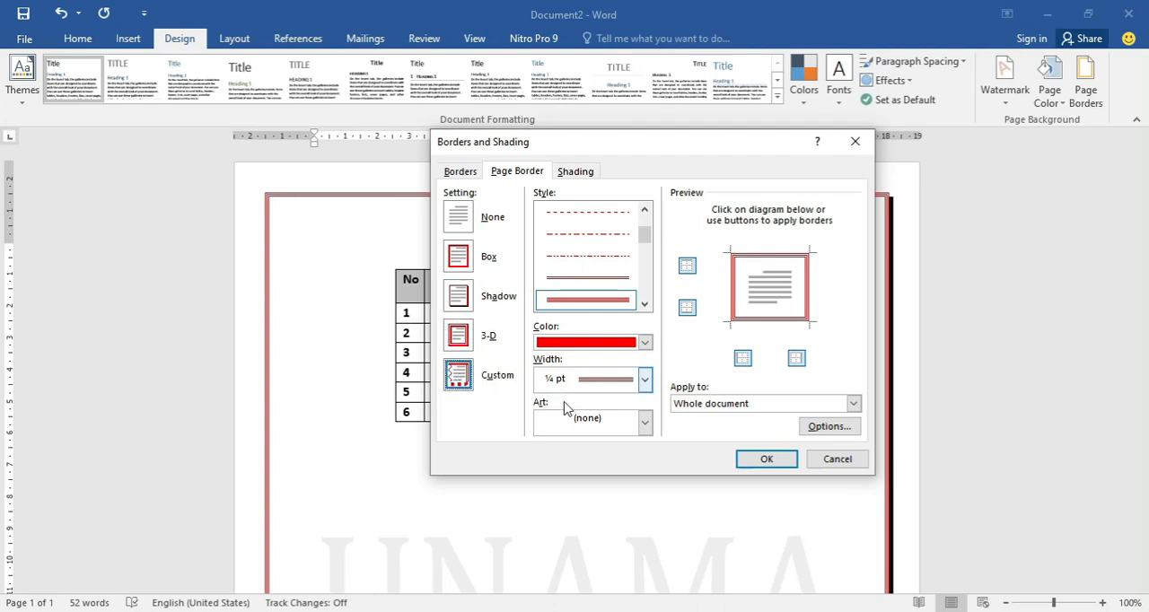
left_click(643, 422)
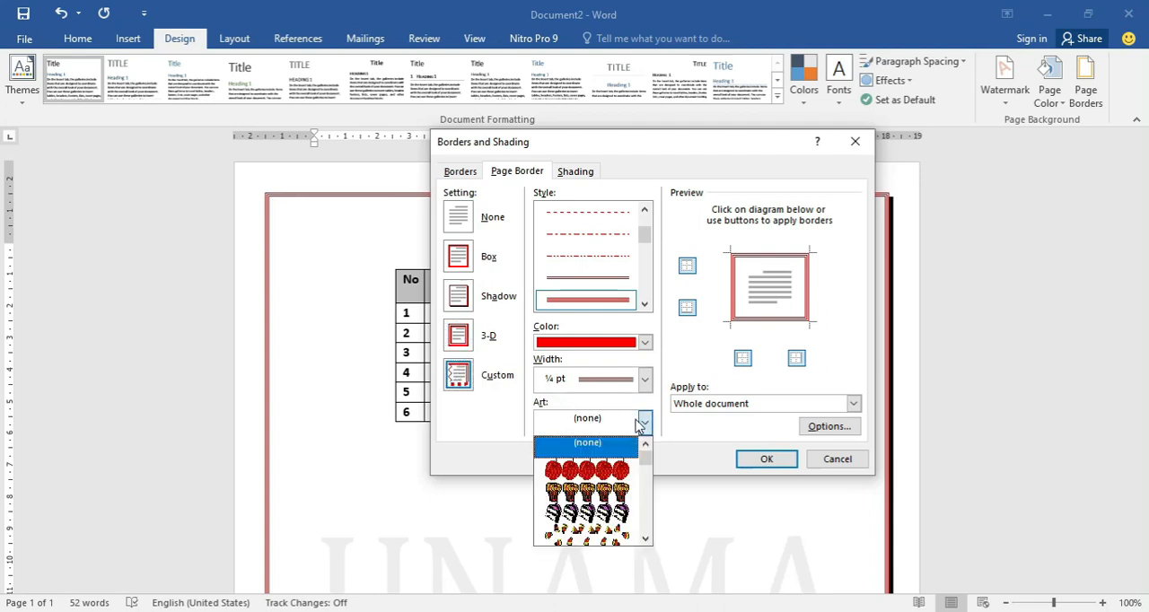
scroll(614, 447, "down", 5)
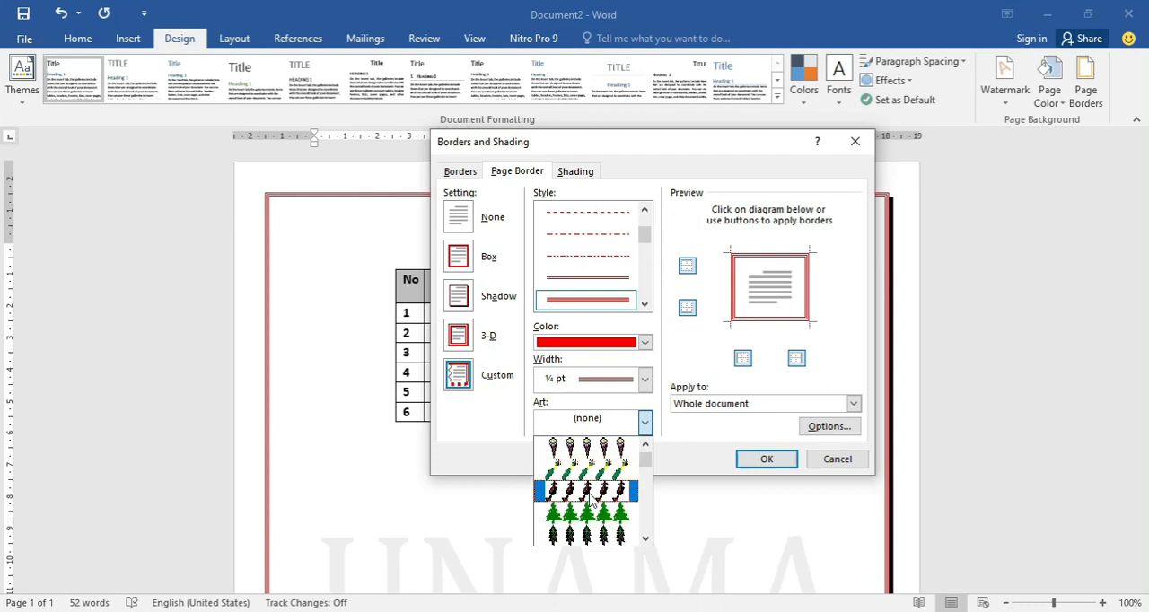
scroll(593, 510, "down", 3)
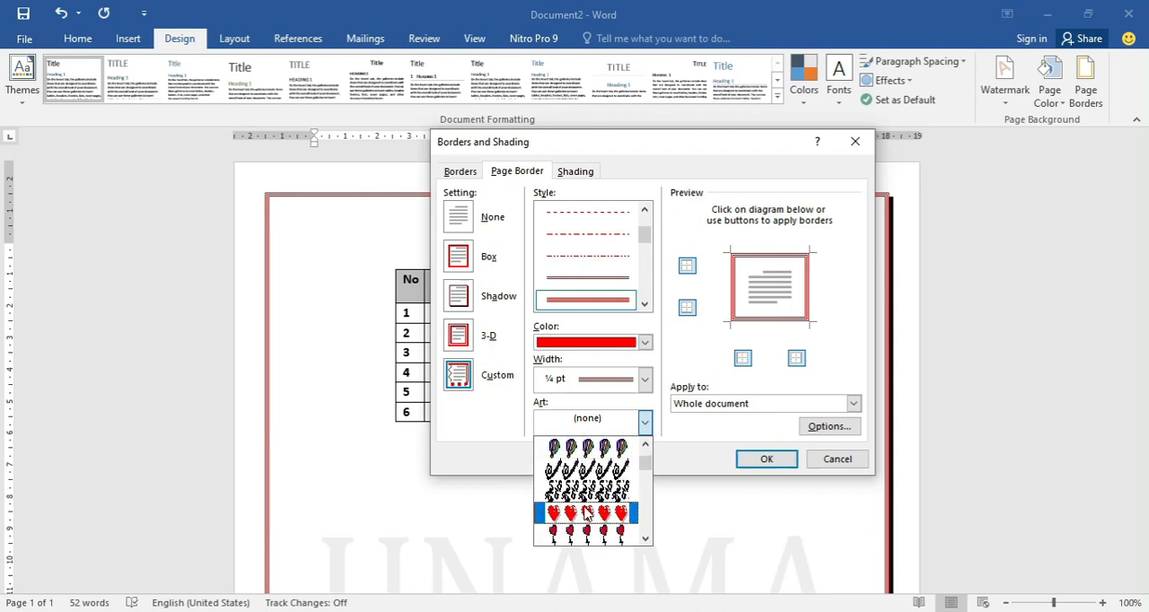
left_click(588, 514)
left_click(590, 420)
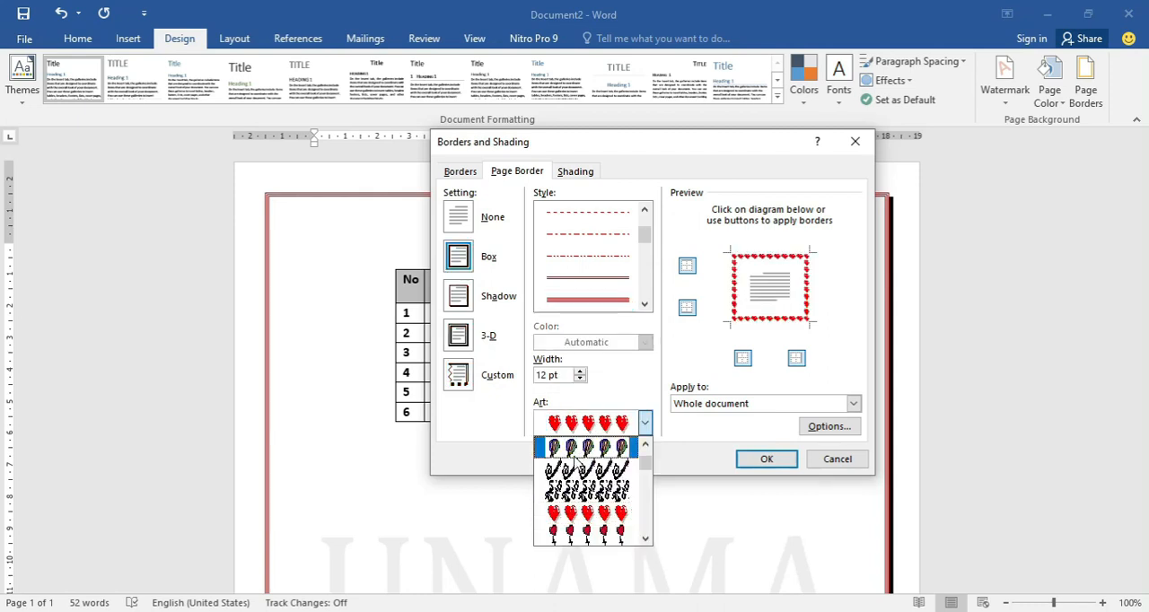
left_click(632, 500)
left_click(764, 460)
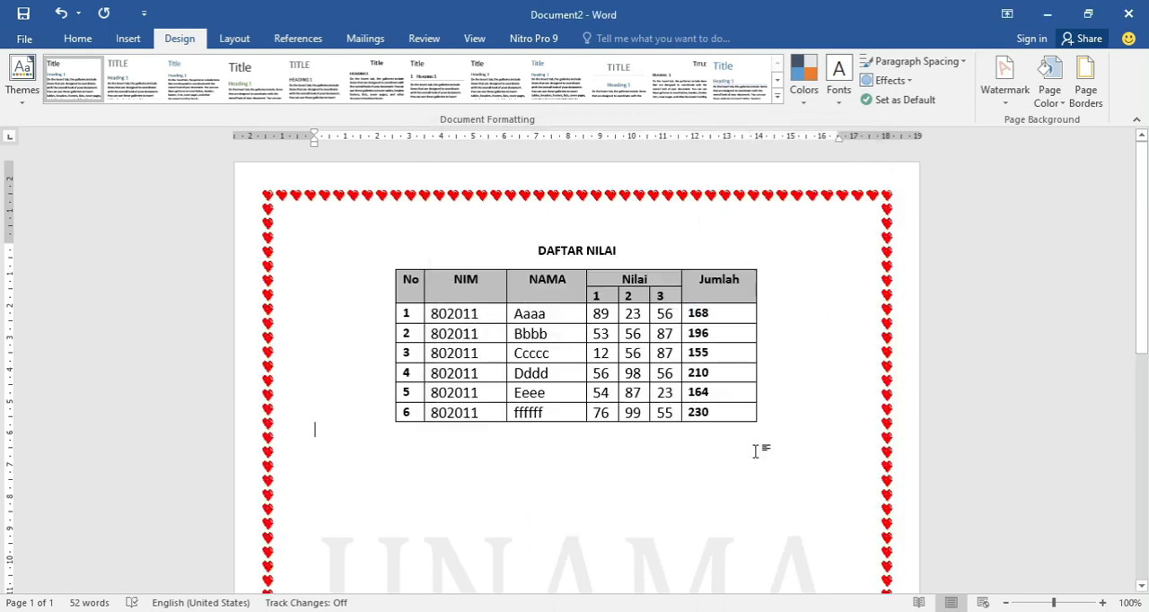
scroll(757, 445, "down", 8)
scroll(757, 444, "up", 8)
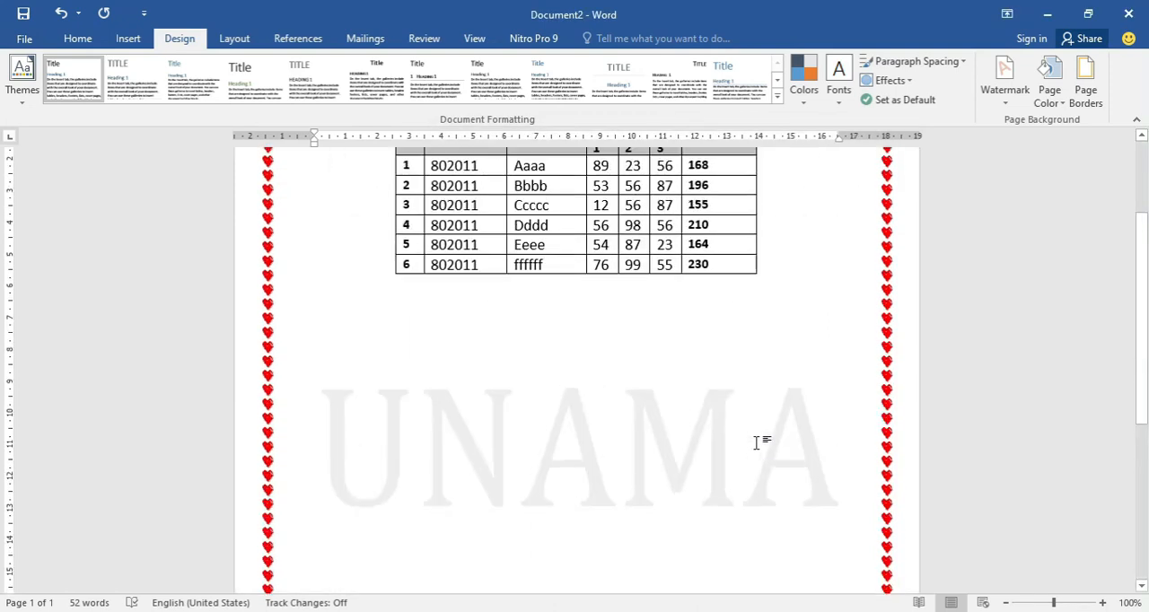
Remove the bottom, left and right sides of the heart page border so that only the top side remains.
left_click(1086, 96)
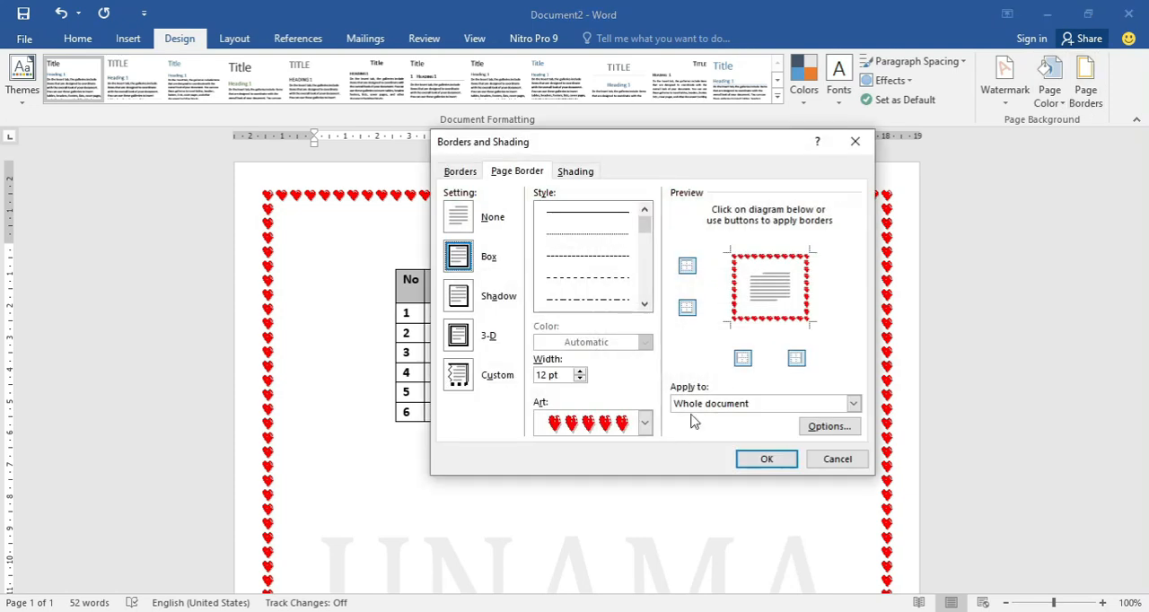
left_click(688, 309)
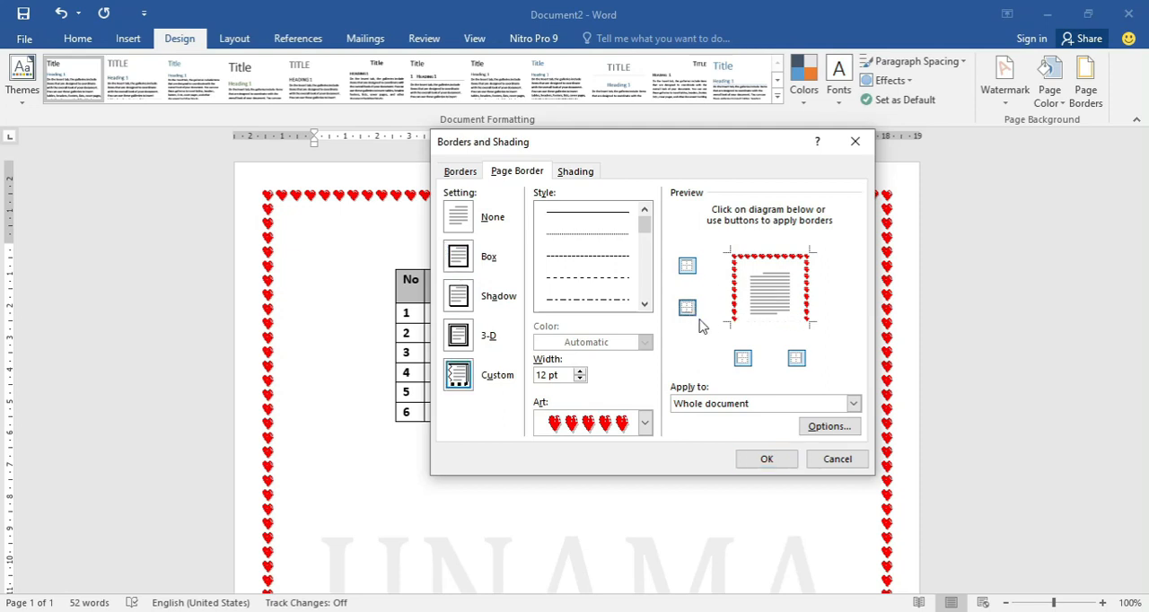
left_click(744, 359)
left_click(796, 359)
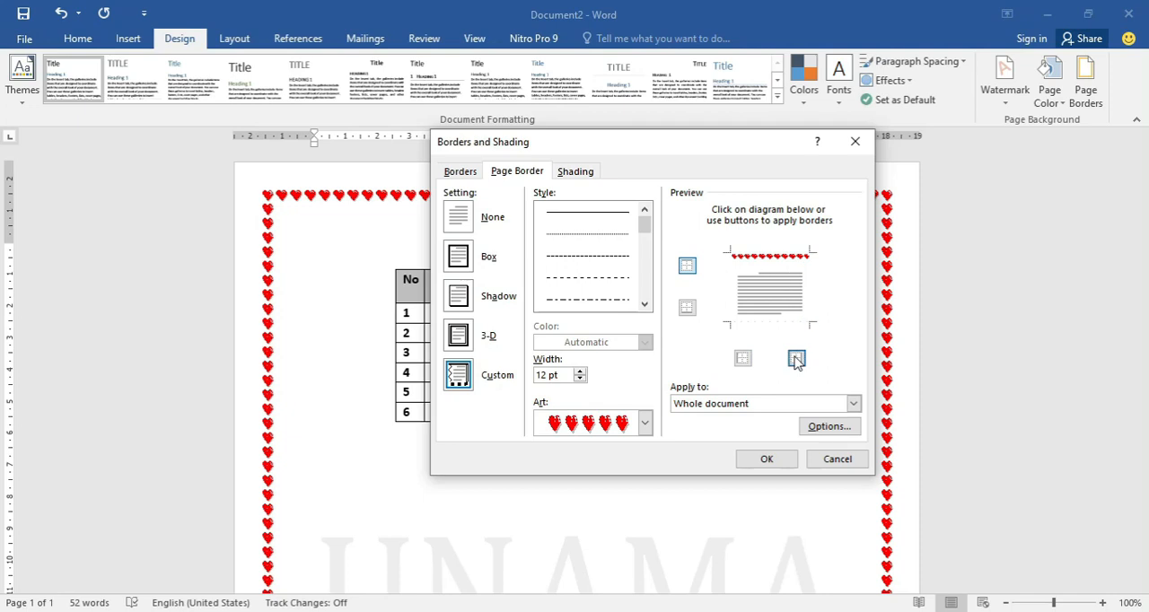
left_click(752, 258)
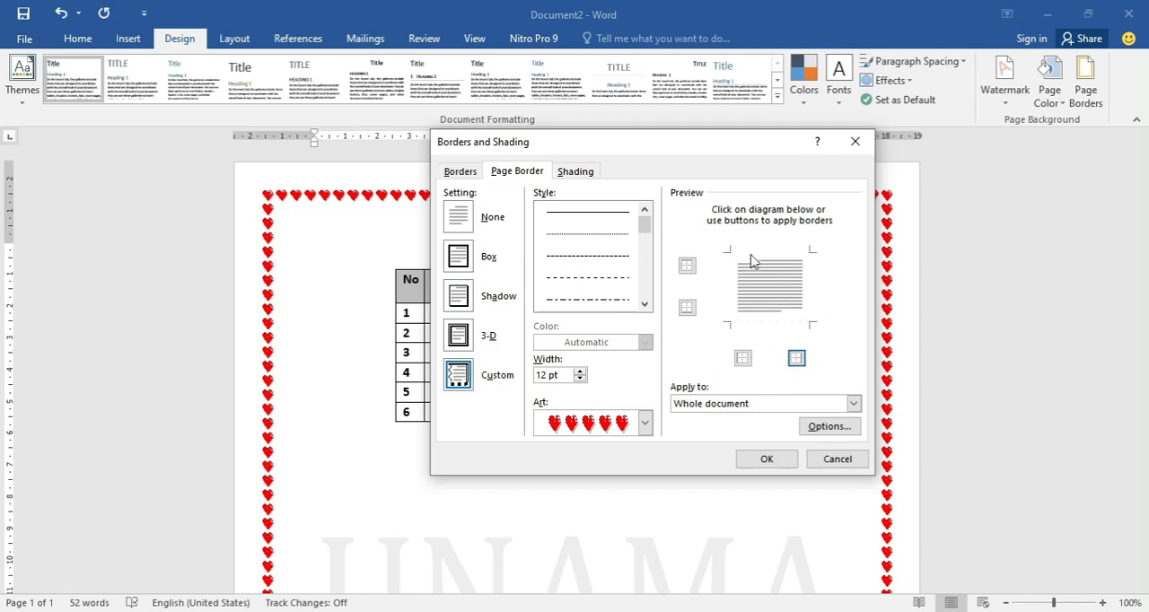
left_click(688, 267)
left_click(774, 460)
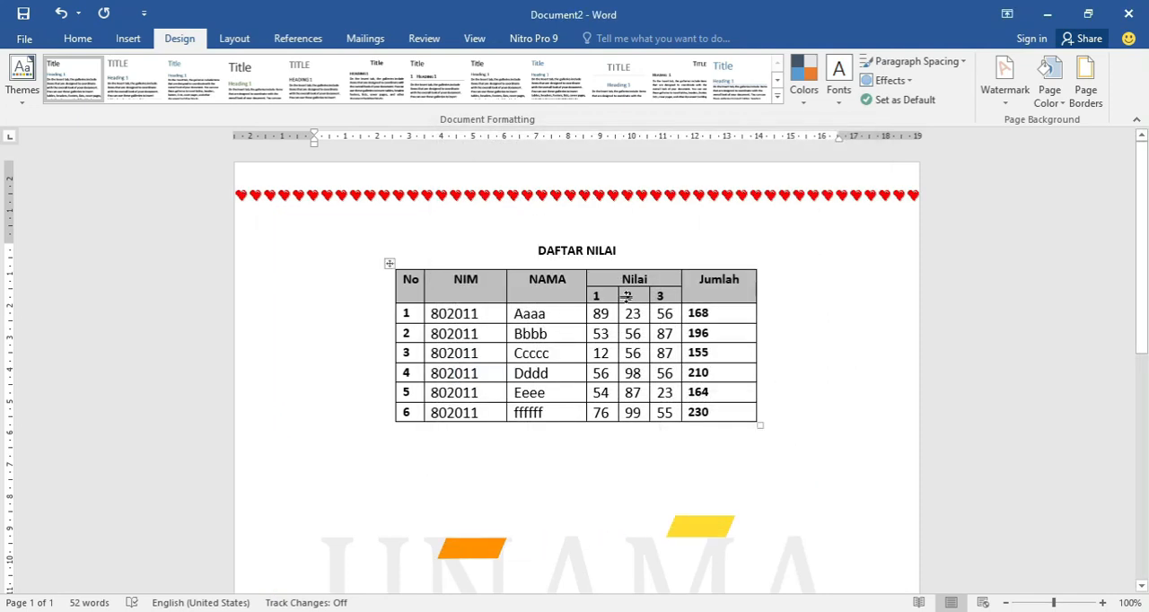
scroll(605, 290, "down", 5)
scroll(604, 290, "down", 3)
scroll(616, 302, "up", 8)
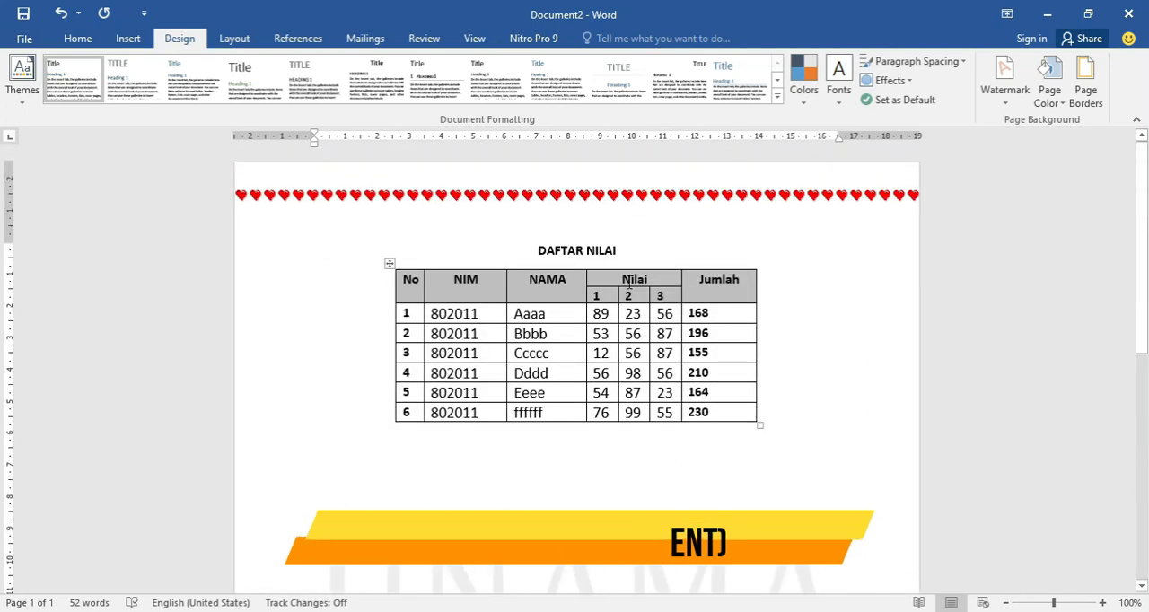
Restore the bottom, left and right sides of the heart page border and apply it to the whole document.
left_click(1085, 90)
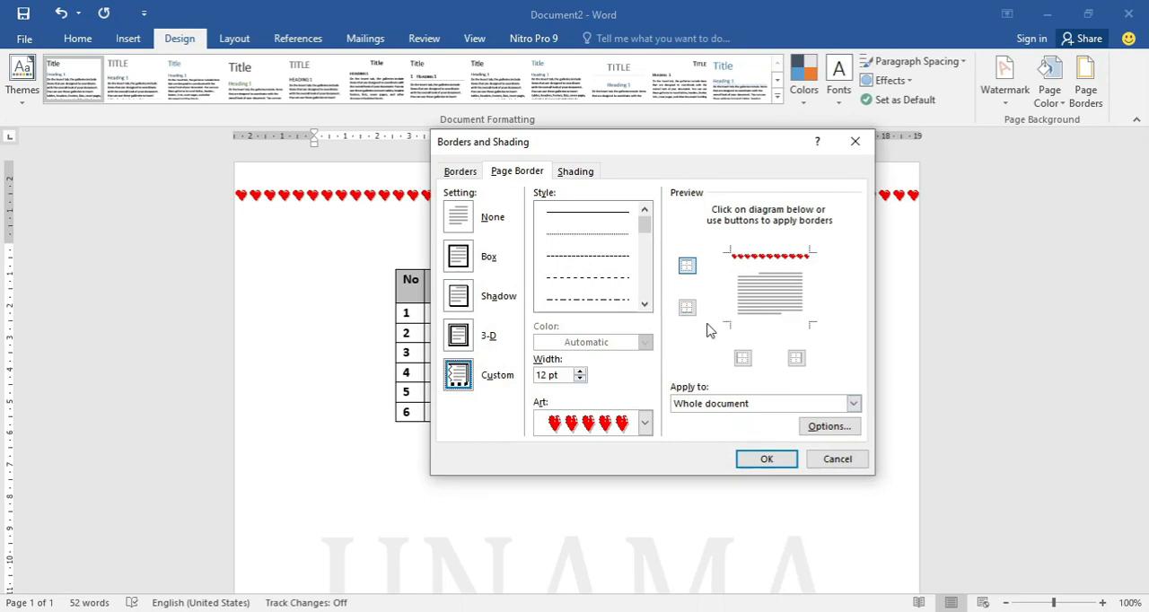
left_click(687, 307)
left_click(742, 358)
left_click(797, 359)
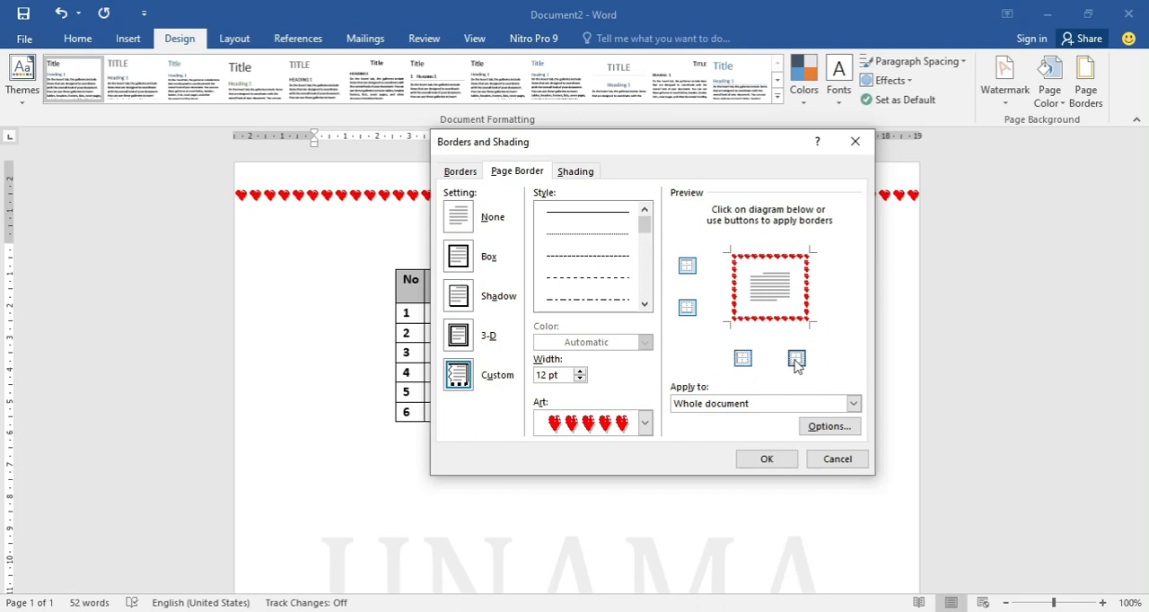
left_click(774, 459)
scroll(757, 424, "down", 2)
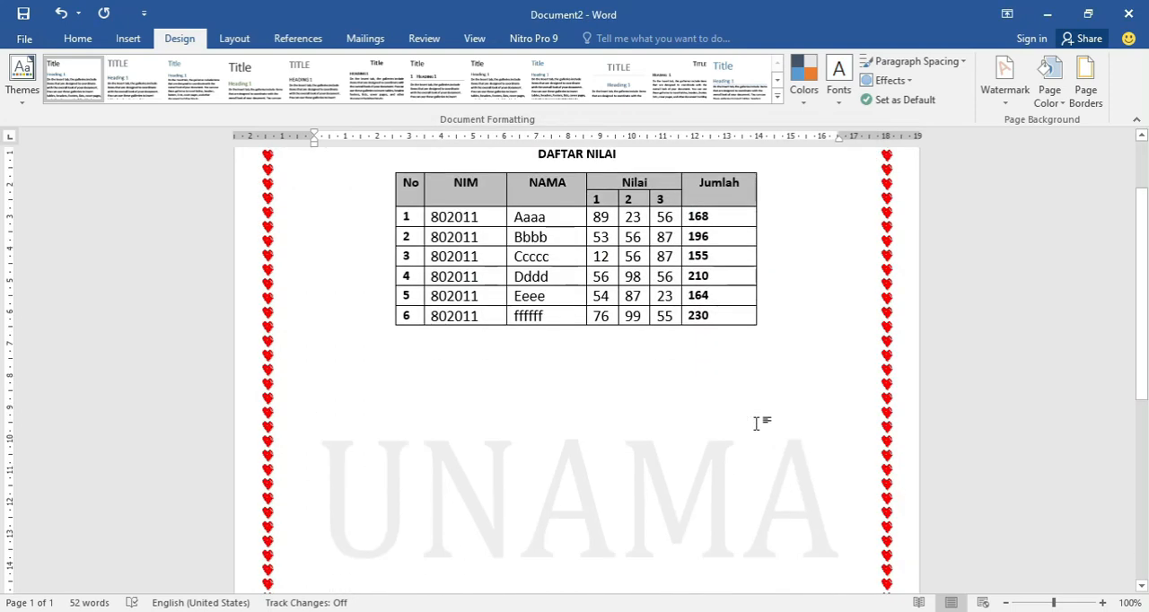
scroll(757, 424, "down", 3)
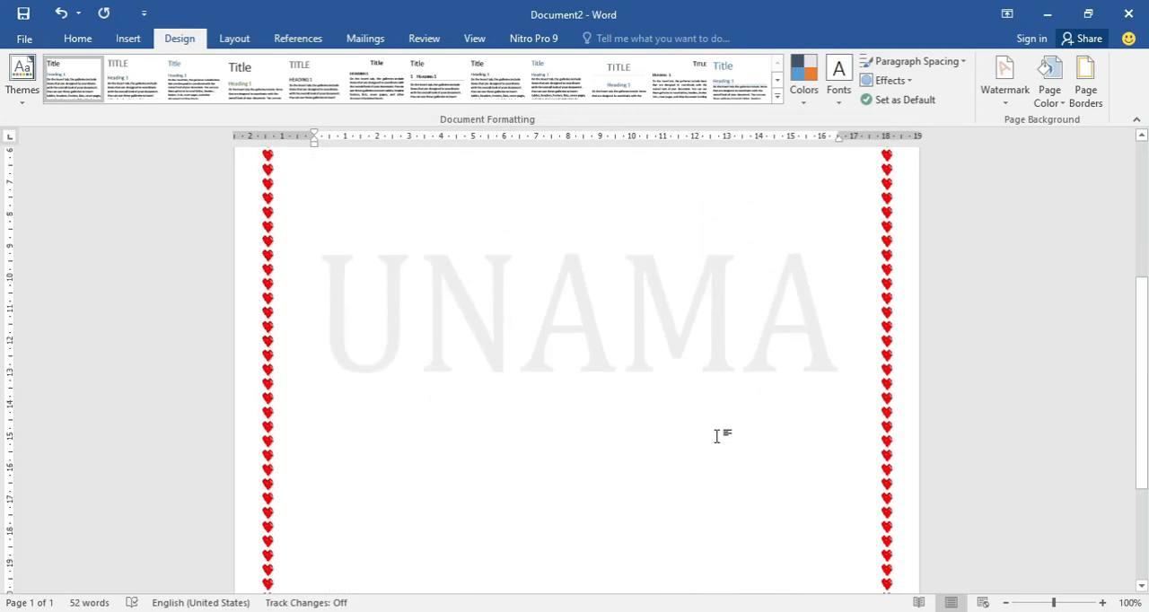
scroll(717, 437, "up", 2)
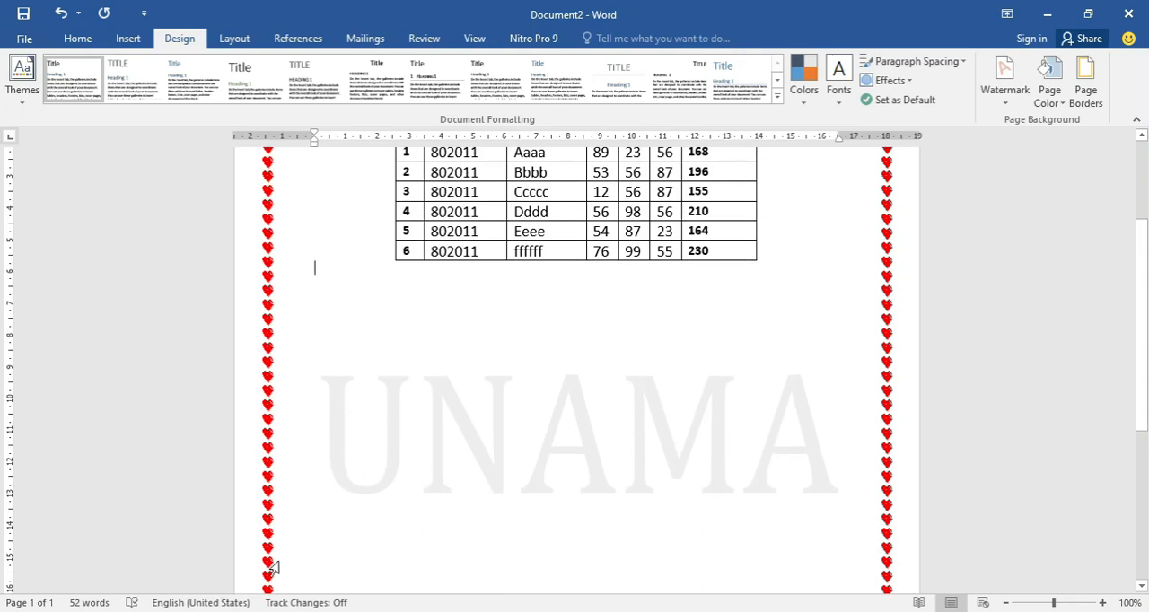
scroll(485, 439, "up", 1)
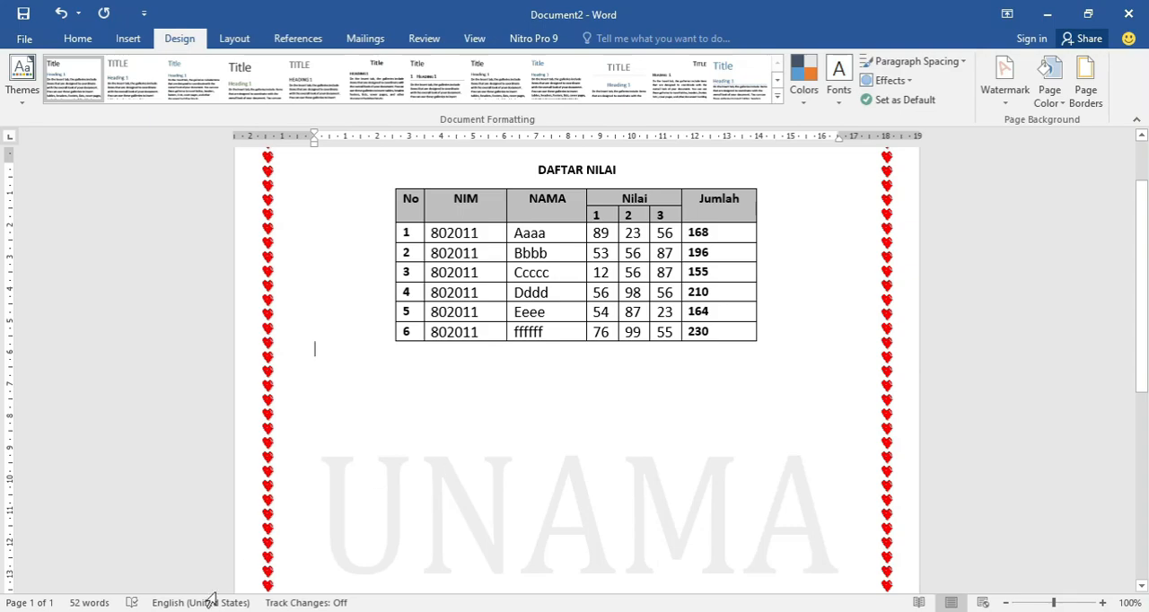
Switch to the PERTEMUAN 4 presentation in PowerPoint and show the Table of Content slide.
left_click(143, 548)
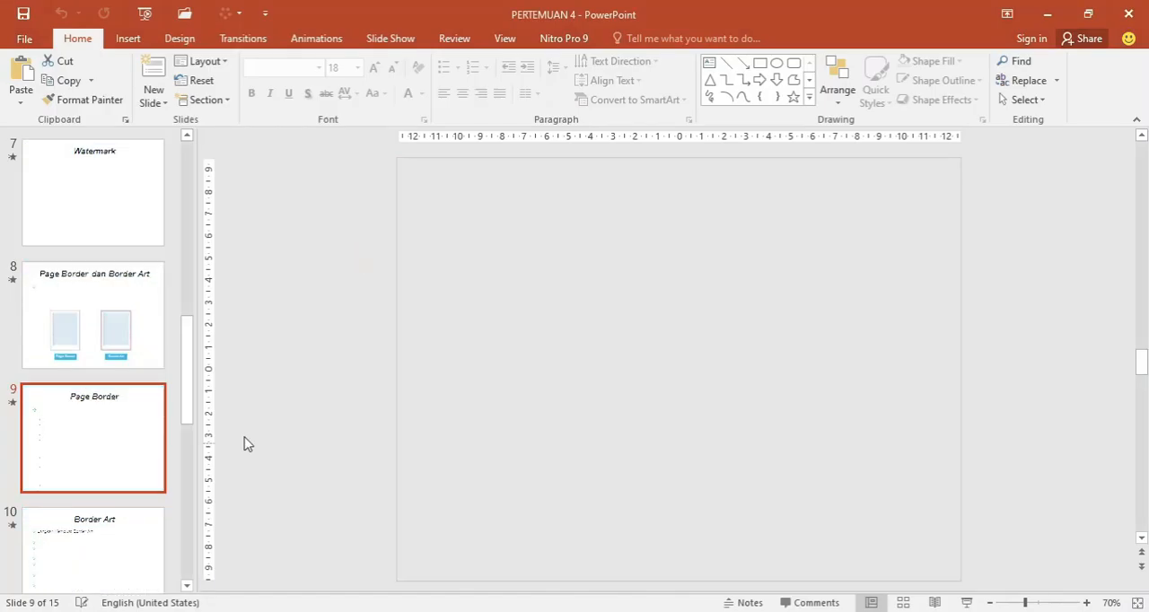
scroll(388, 387, "down", 2)
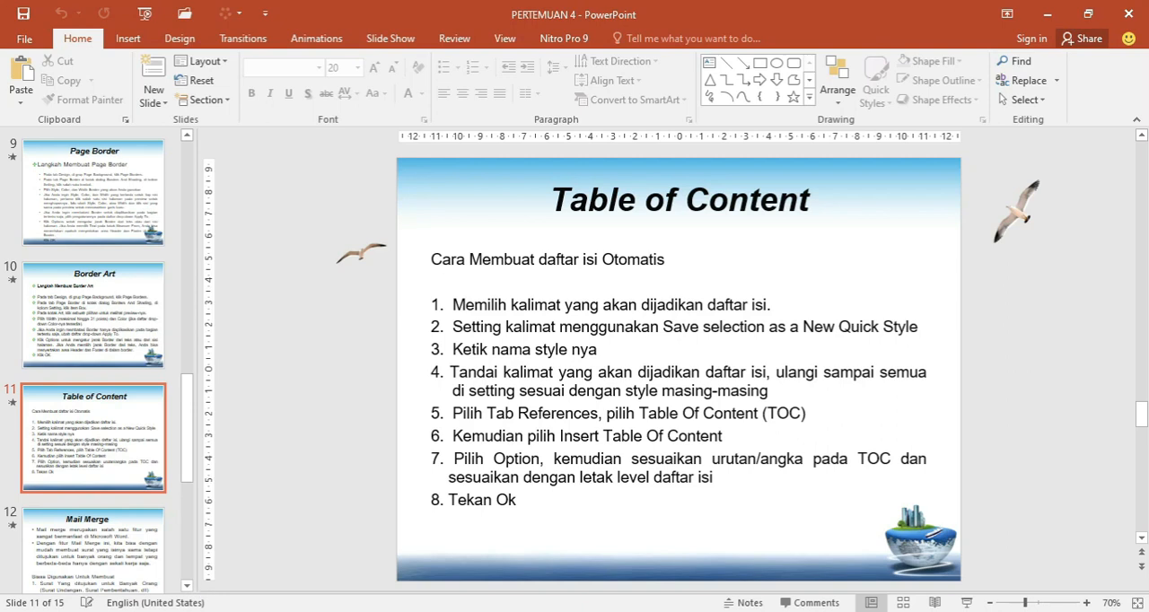
Switch to the Proposal Penelitian revisi document in Word and examine the BAB 1 PENDAHULUAN title and its numbered subheadings.
left_click(215, 576)
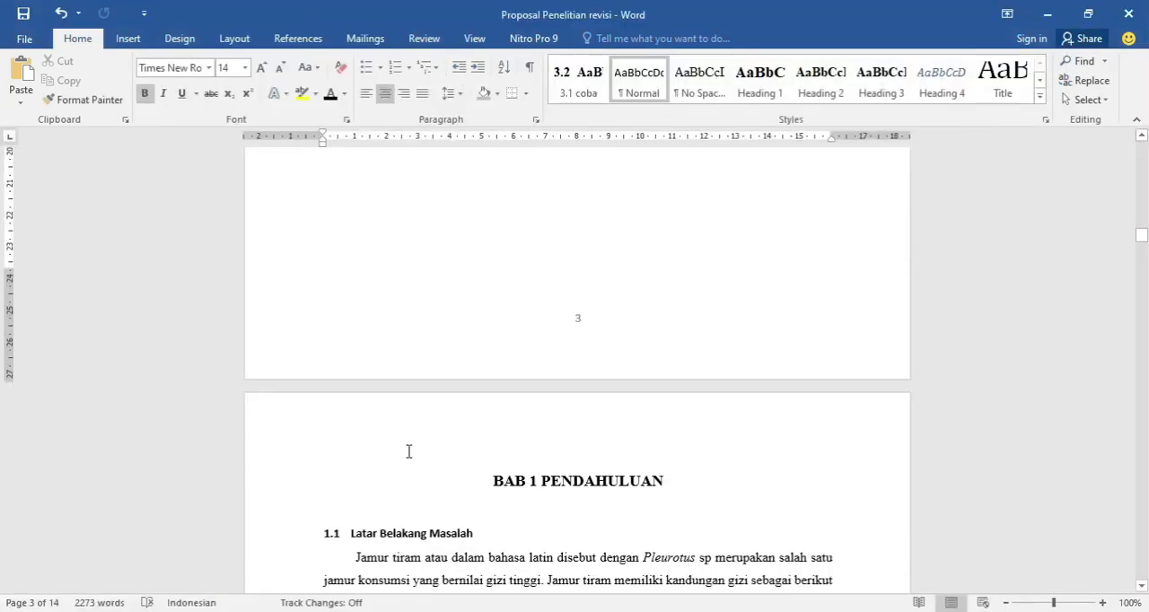
scroll(546, 481, "up", 4)
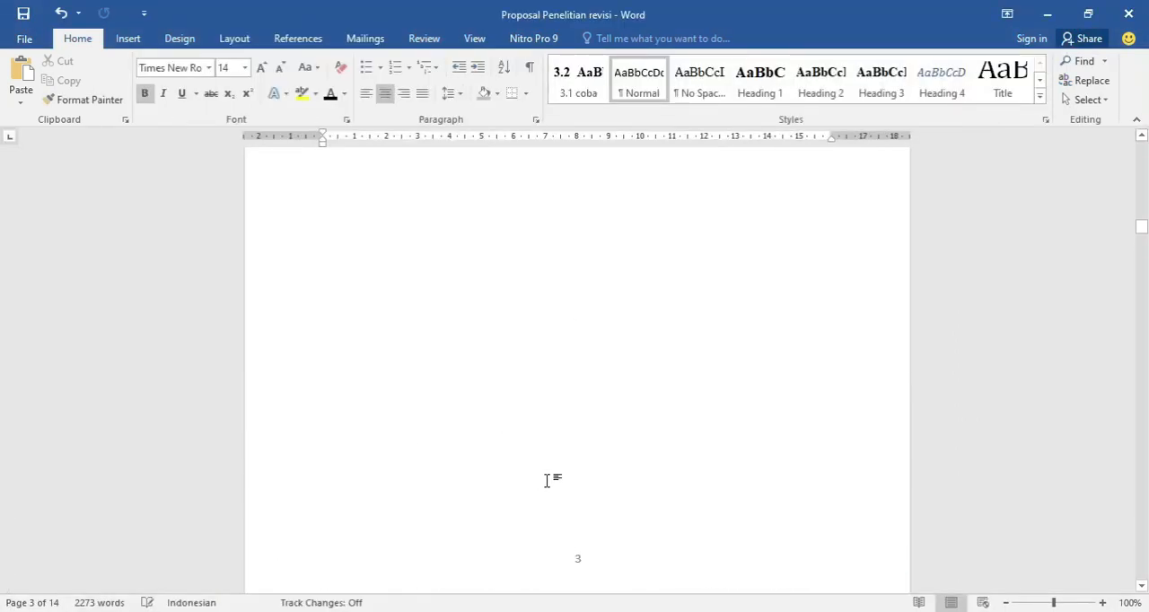
scroll(546, 480, "down", 5)
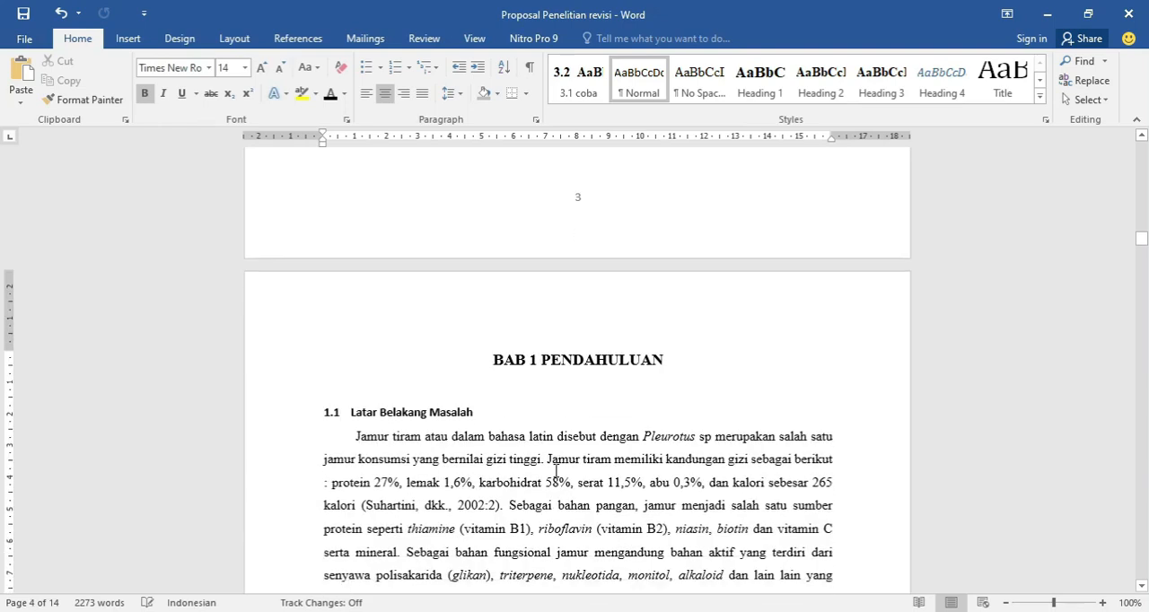
scroll(502, 377, "down", 3)
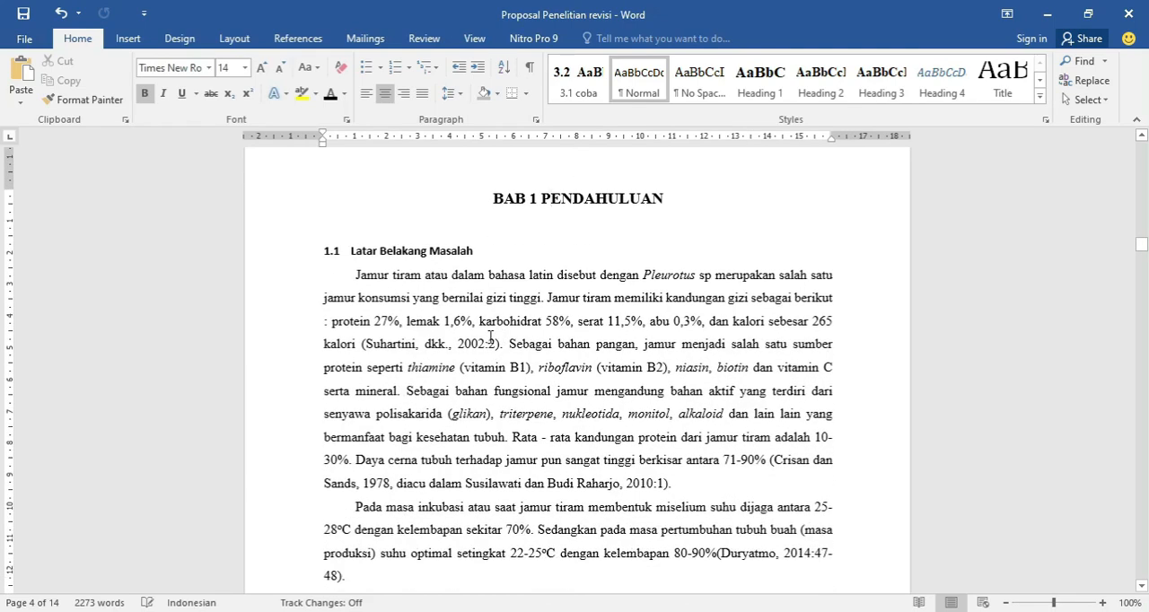
scroll(490, 336, "up", 1)
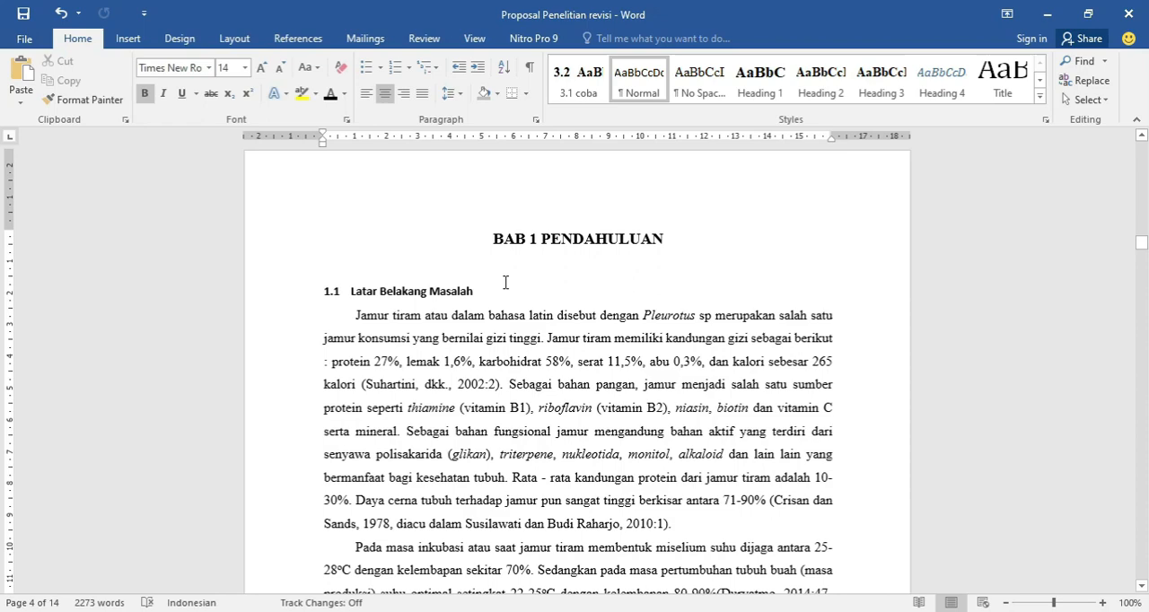
left_click(440, 288)
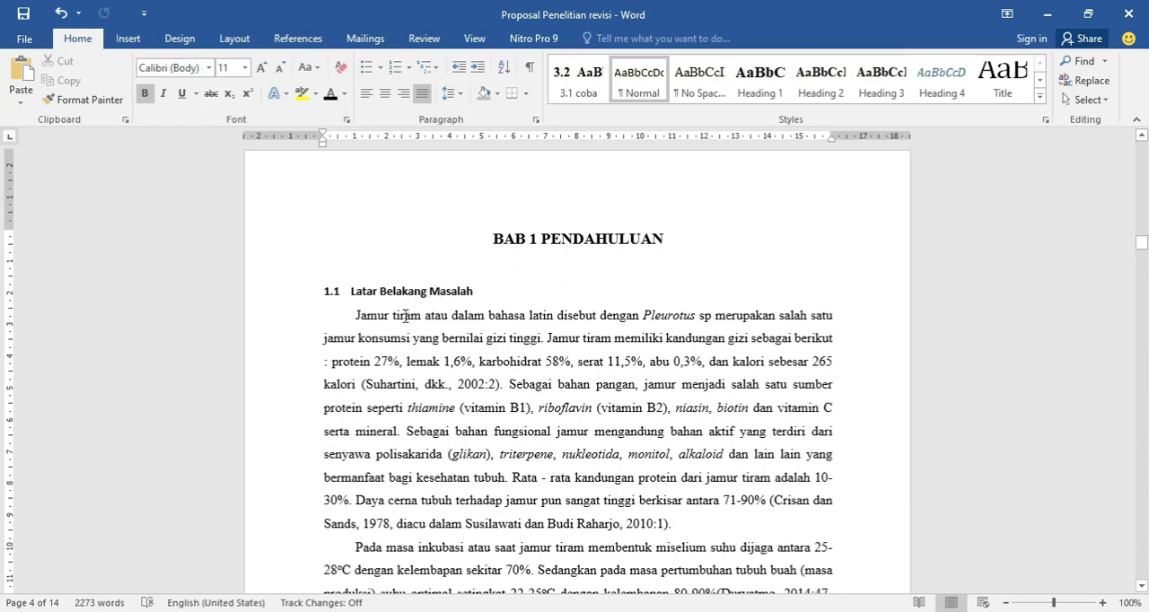
scroll(406, 315, "down", 12)
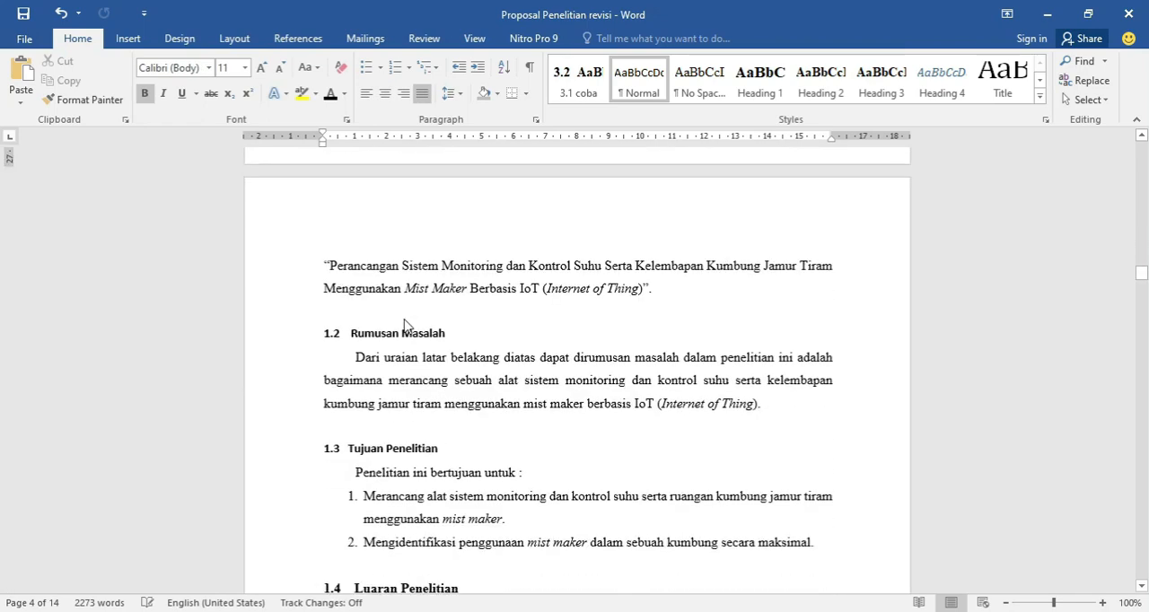
Examine the chapter titles and numbered subheadings of BAB 1 and BAB 2, down to the third-level heading Tujuan Sistem Monitoring.
scroll(417, 341, "down", 5)
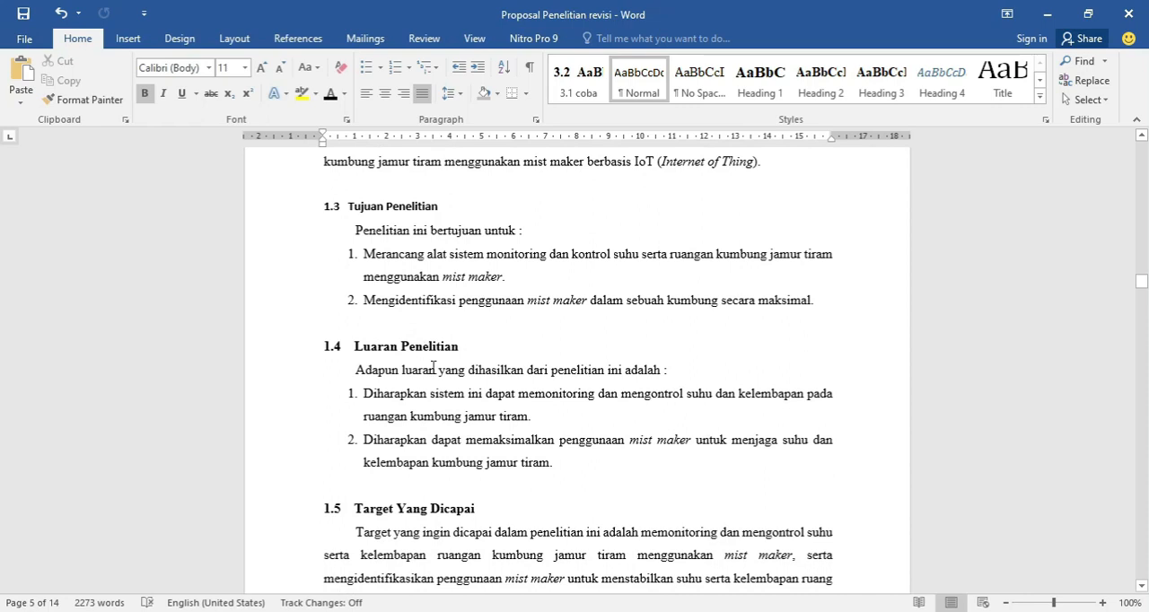
scroll(433, 366, "down", 12)
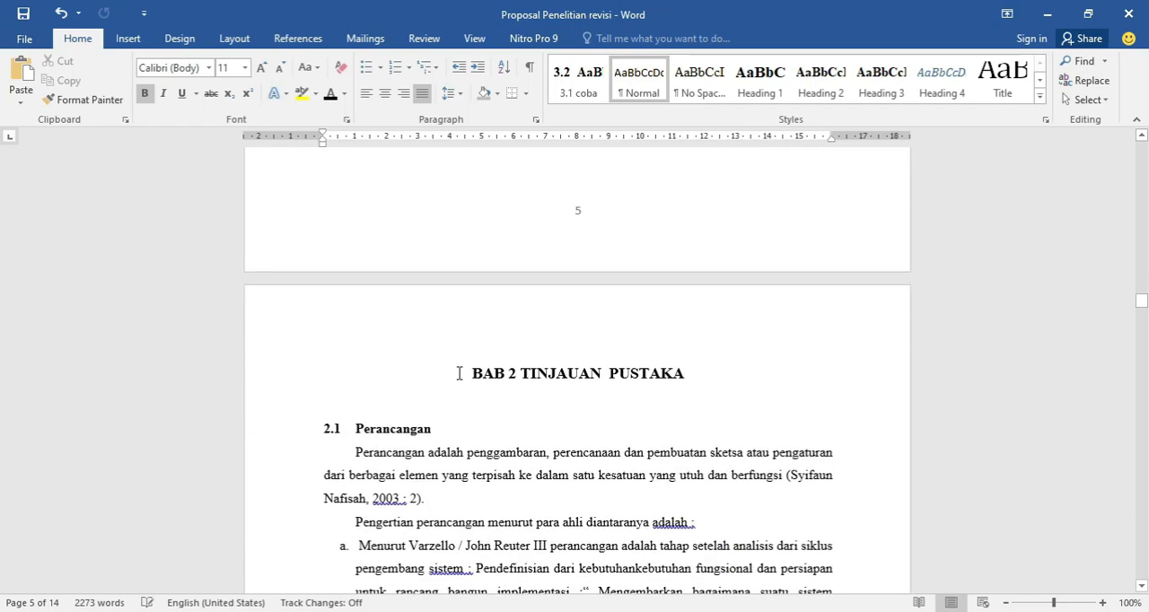
left_click(496, 368)
scroll(512, 371, "down", 4)
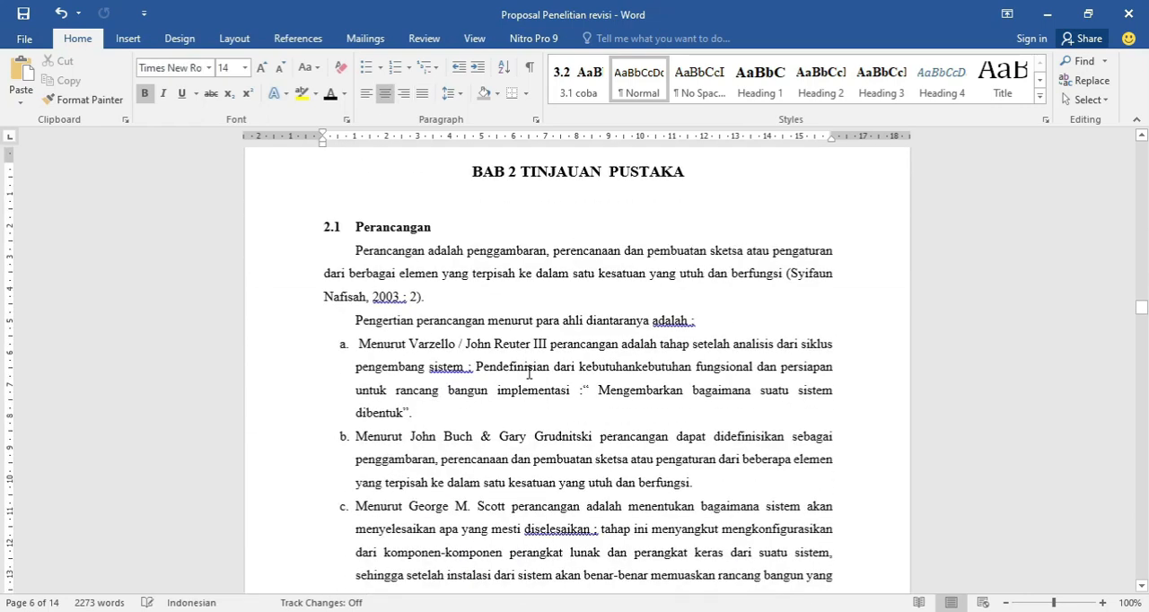
scroll(529, 374, "down", 20)
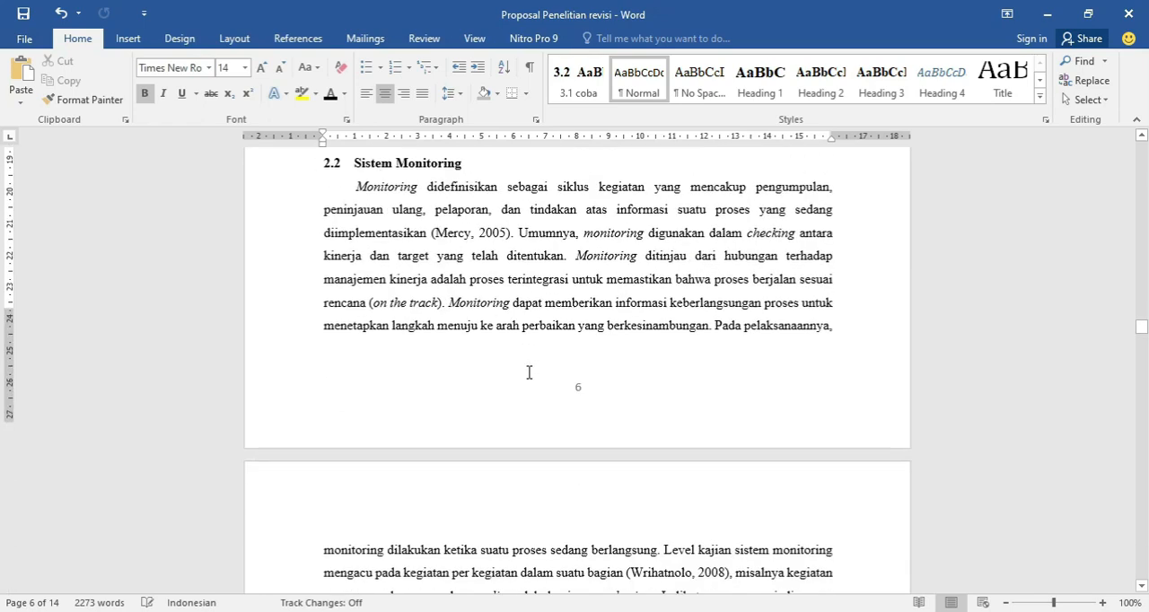
scroll(529, 374, "down", 4)
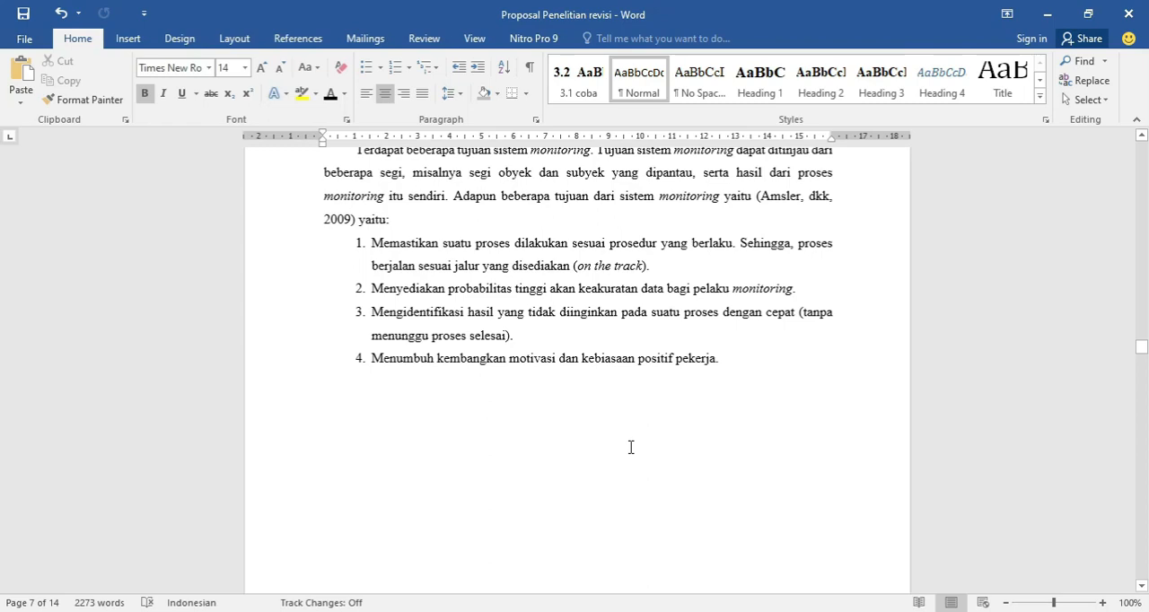
scroll(630, 445, "up", 15)
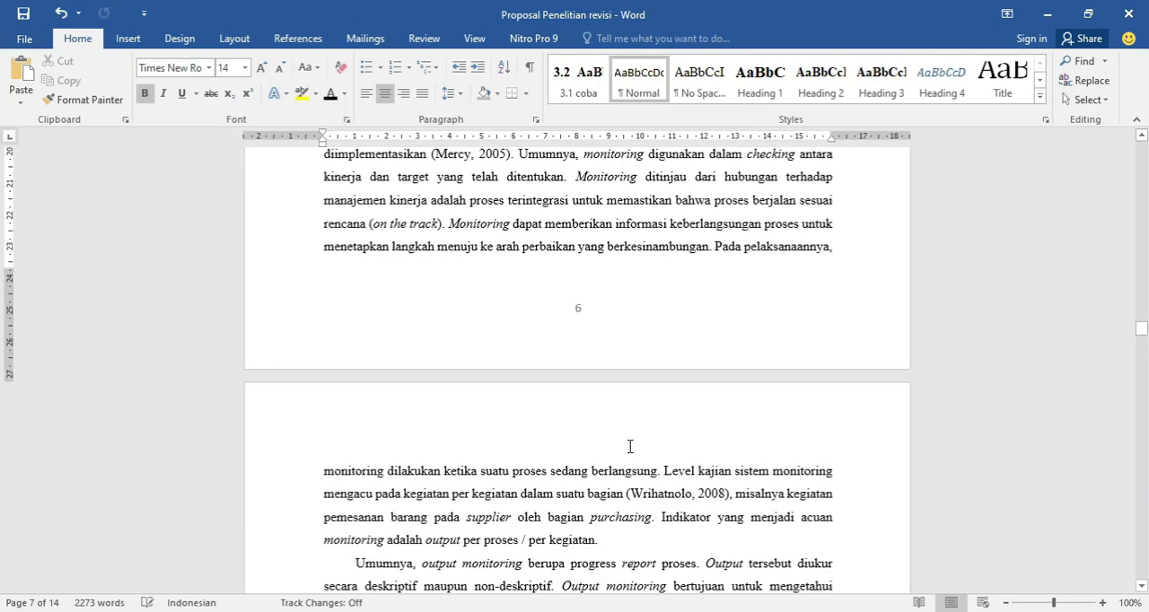
scroll(630, 446, "up", 8)
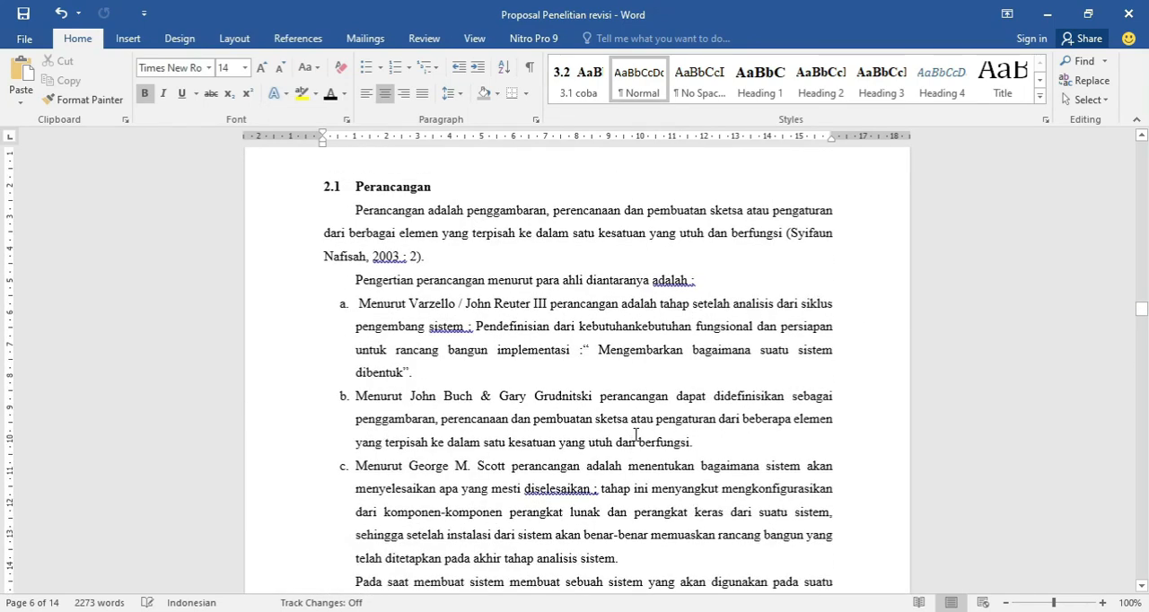
scroll(635, 434, "up", 4)
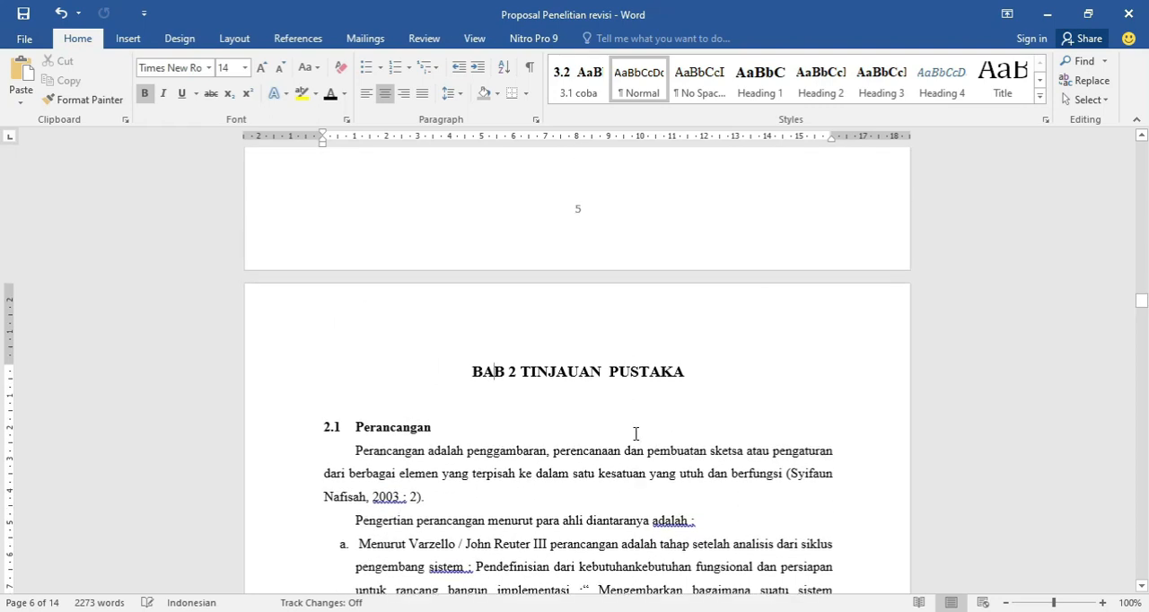
scroll(635, 436, "up", 5)
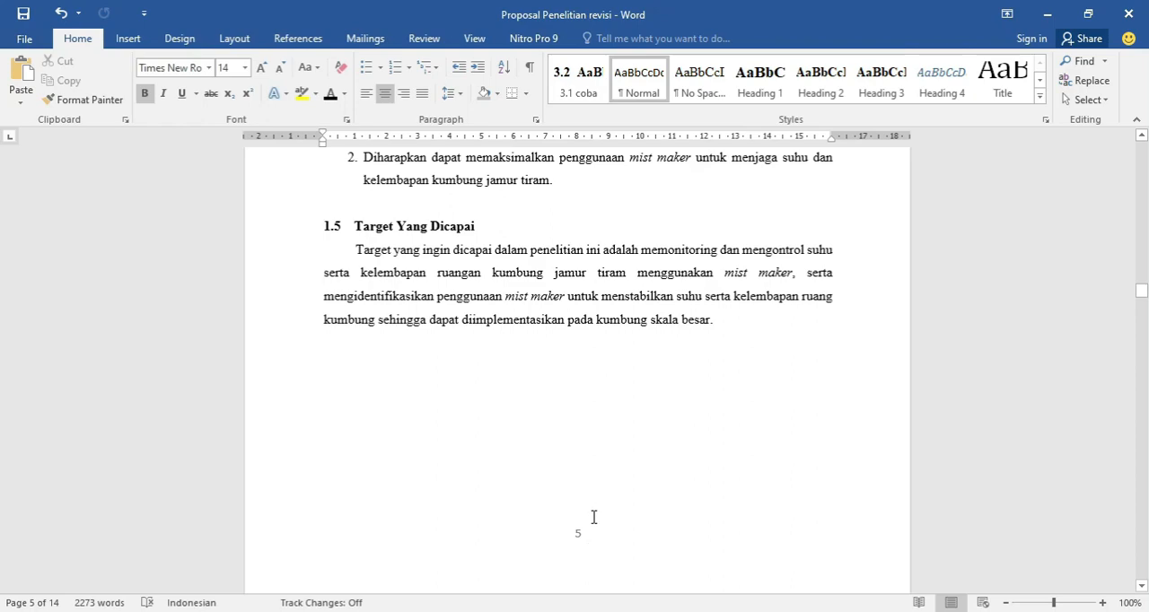
scroll(592, 441, "up", 12)
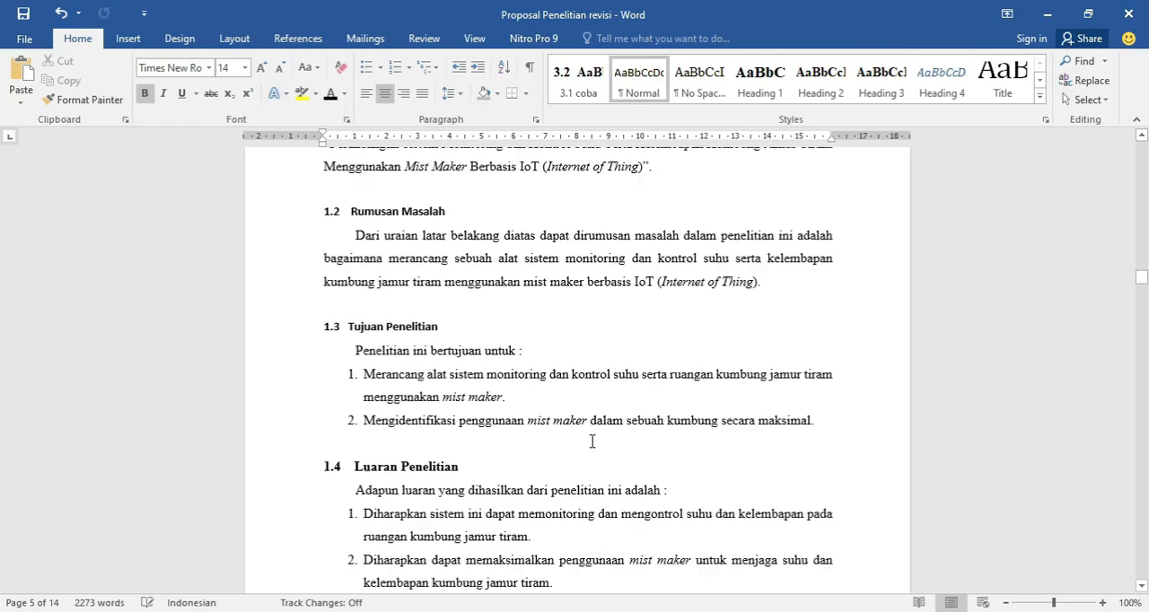
scroll(592, 441, "up", 13)
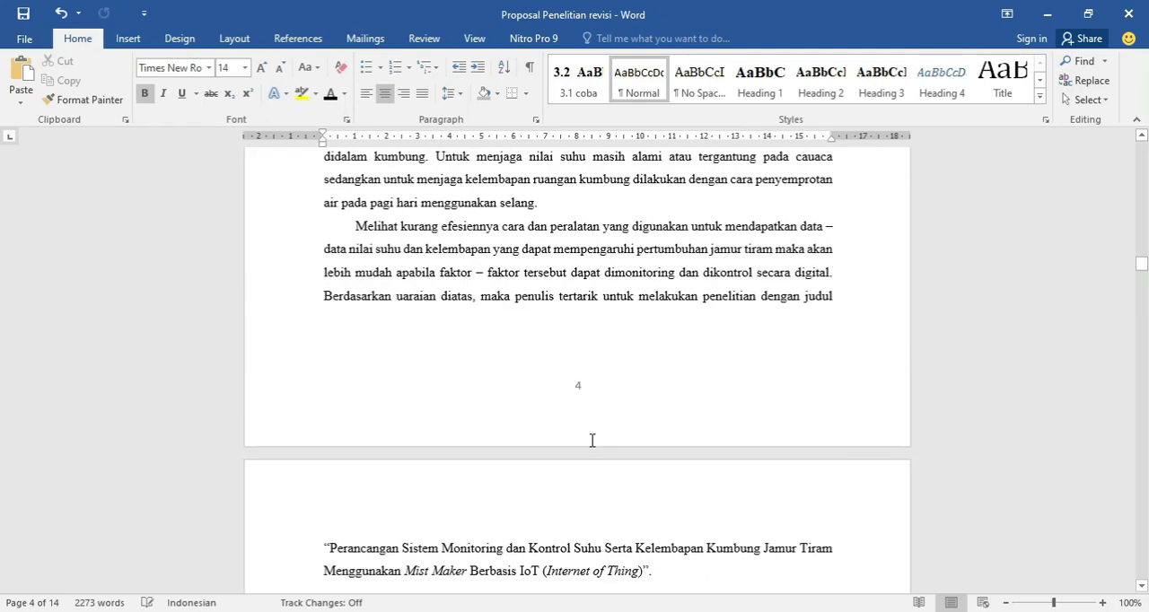
scroll(591, 441, "up", 4)
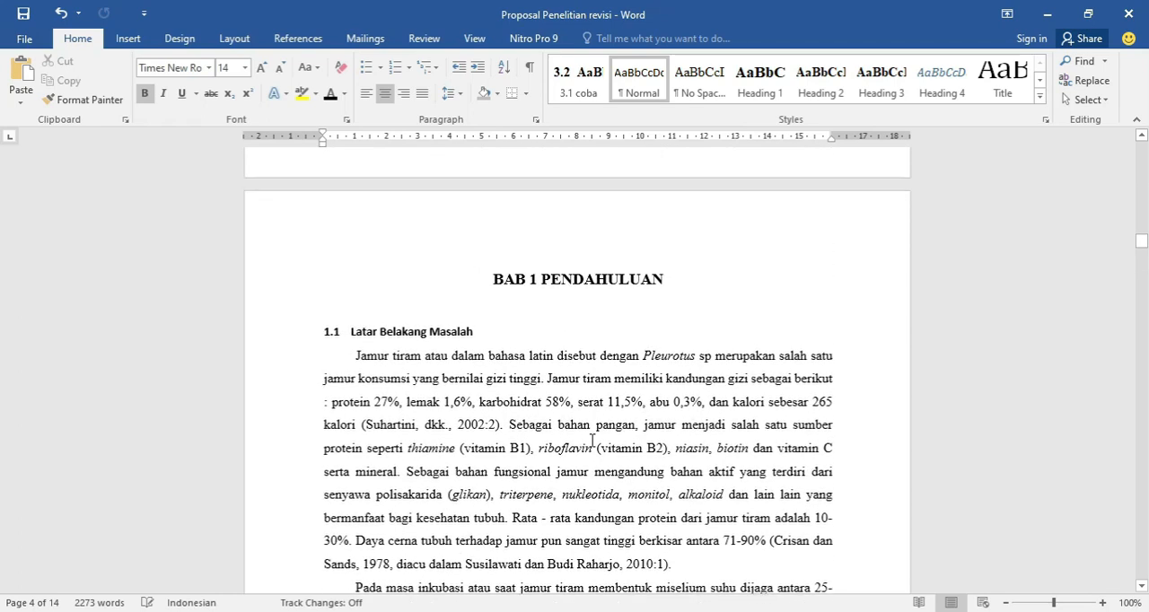
Place the cursor in the BAB 1 PENDAHULUAN title and preview the Heading 3 style on it.
left_click(590, 445)
left_click(570, 277)
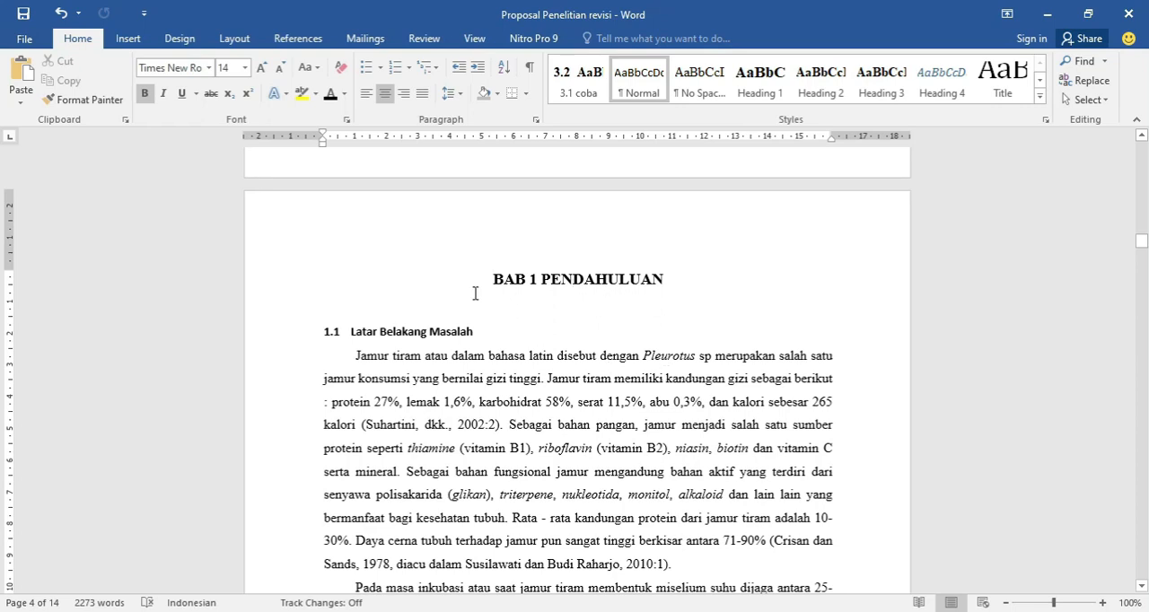
scroll(421, 305, "up", 2)
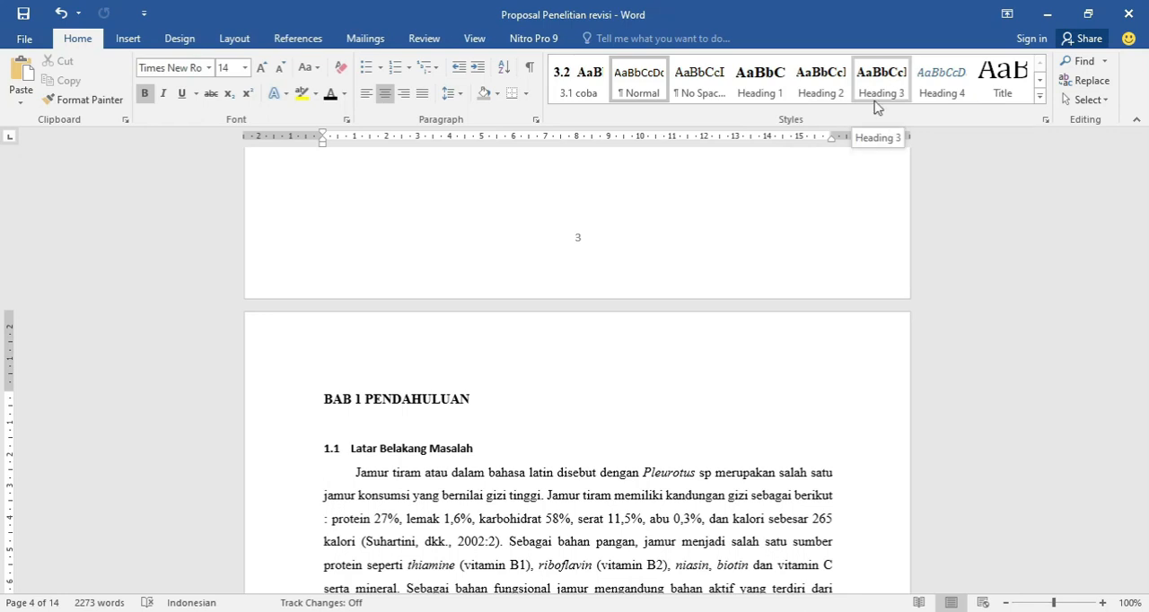
left_click(878, 89)
Apply the Heading 1 style to the DAFTAR ISI title and center it.
scroll(673, 396, "up", 6)
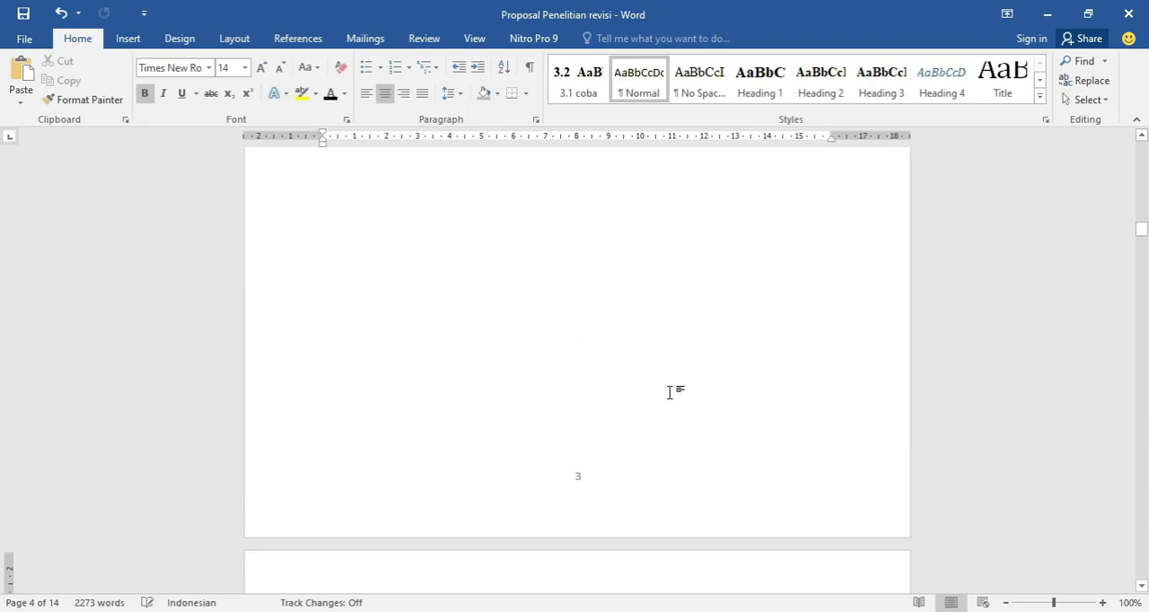
scroll(669, 387, "up", 3)
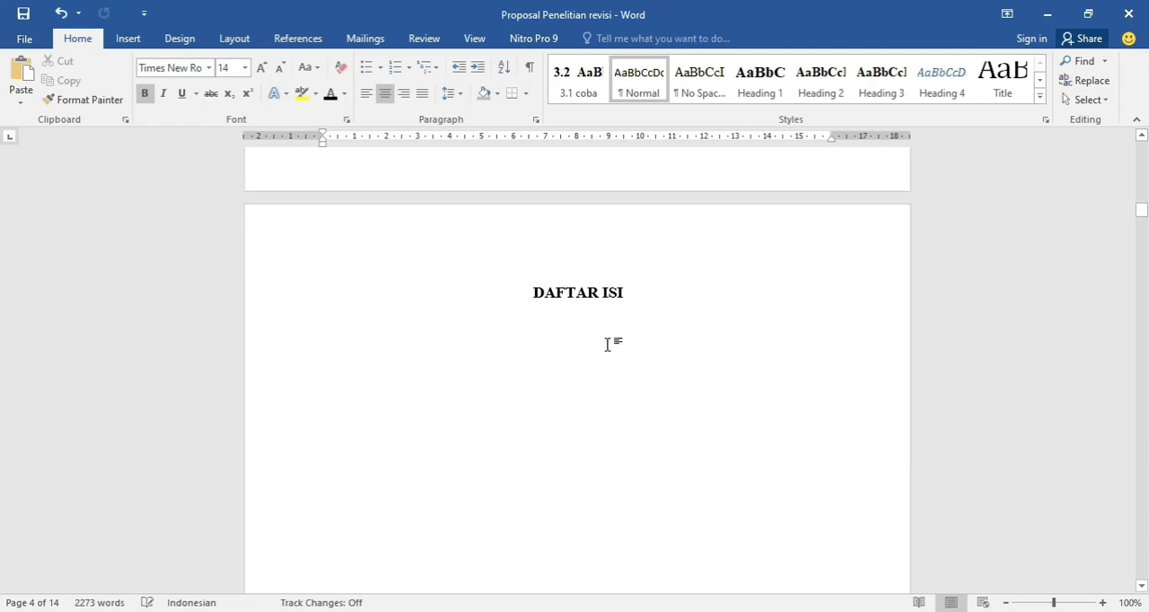
left_click(561, 293)
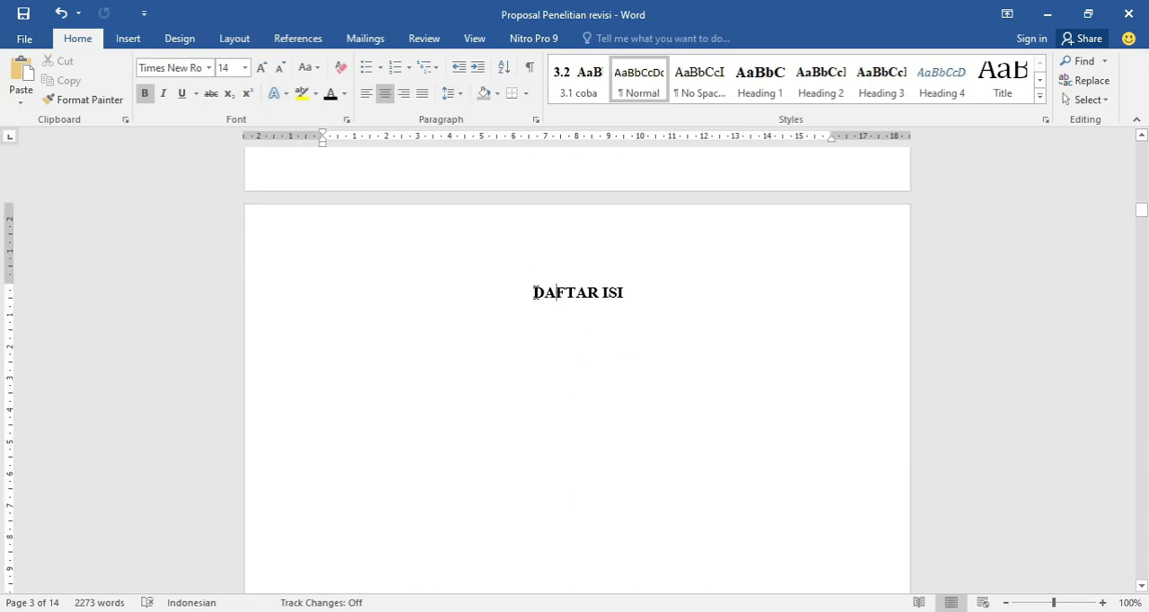
left_click_drag(534, 293, 623, 296)
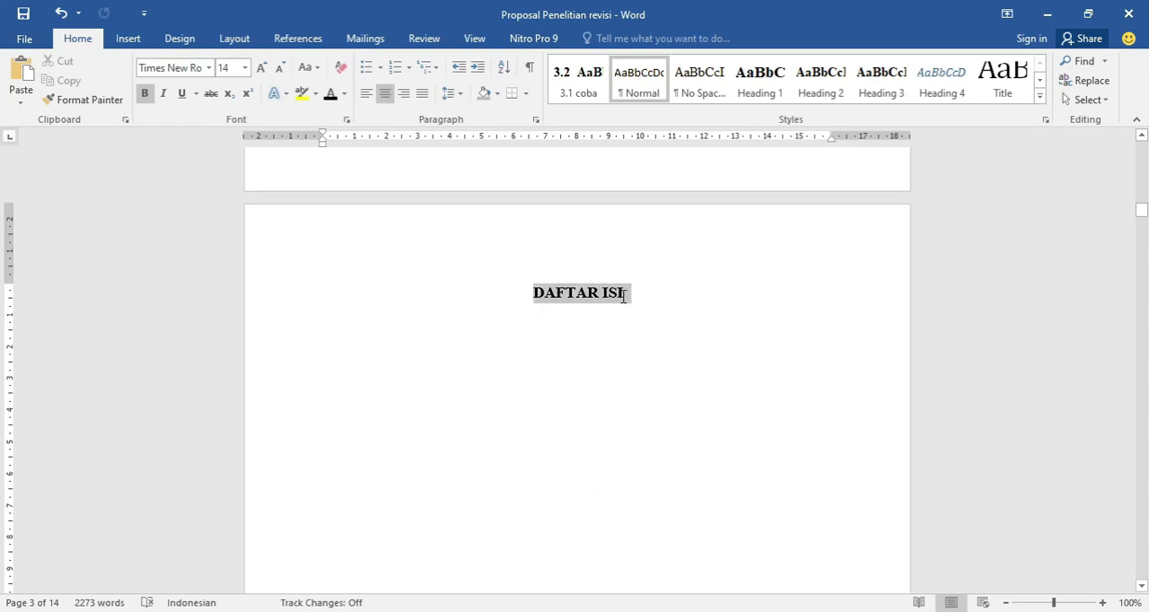
left_click(588, 292)
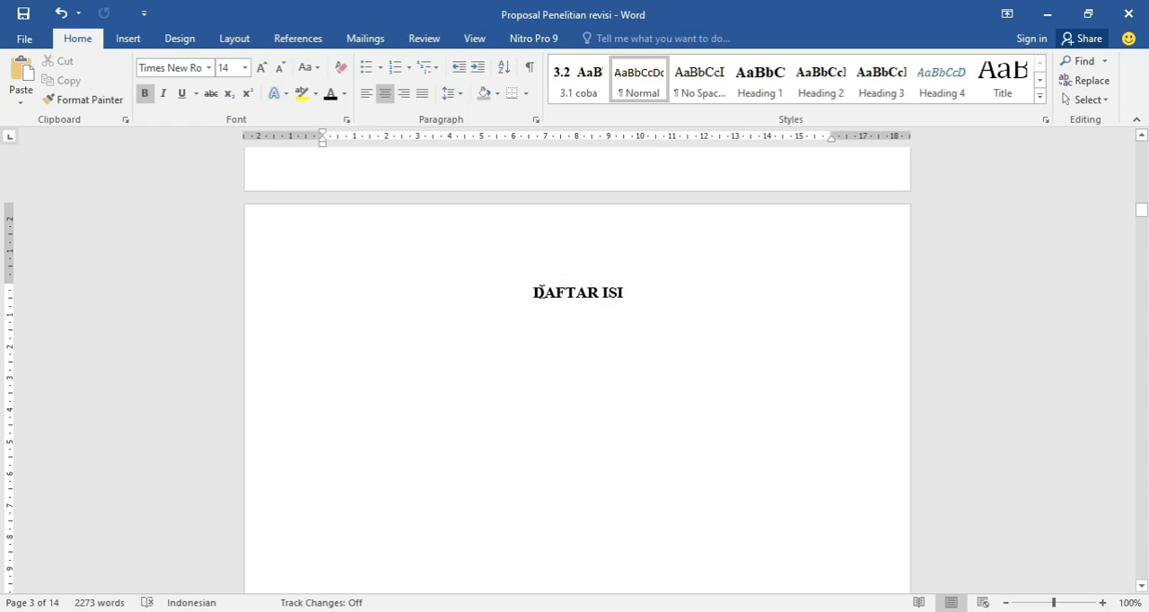
left_click_drag(540, 292, 631, 293)
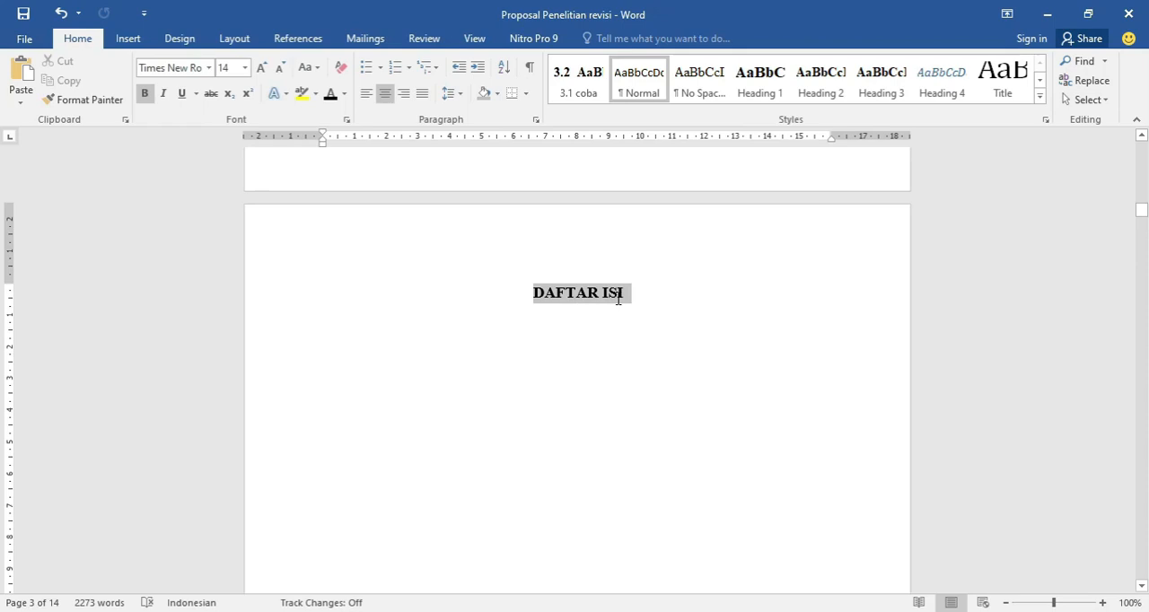
left_click(757, 97)
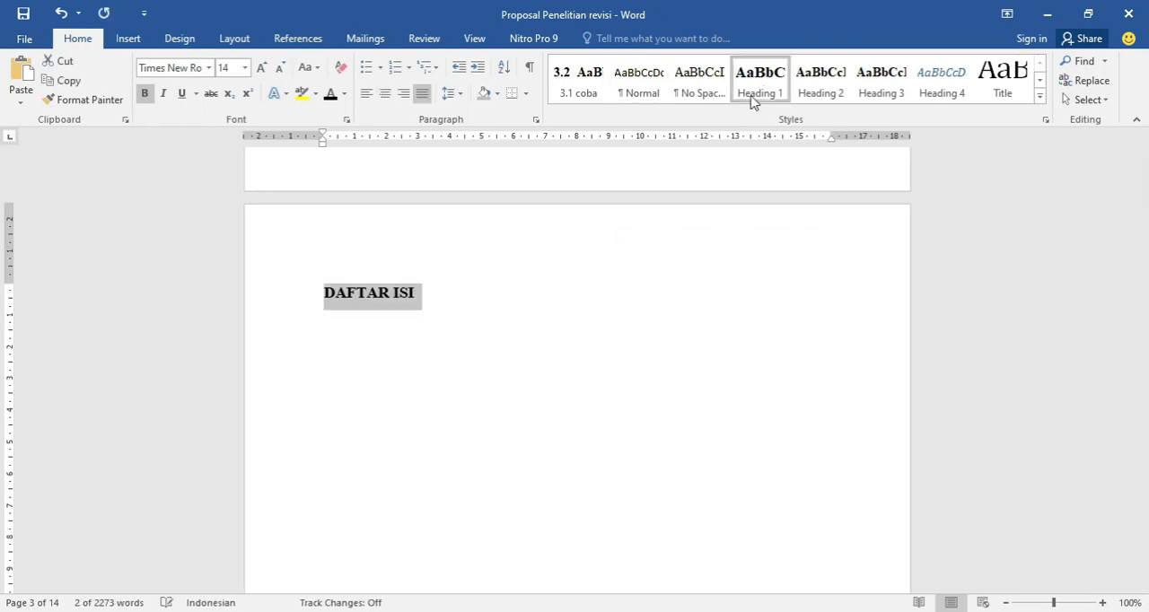
key("ctrl+e")
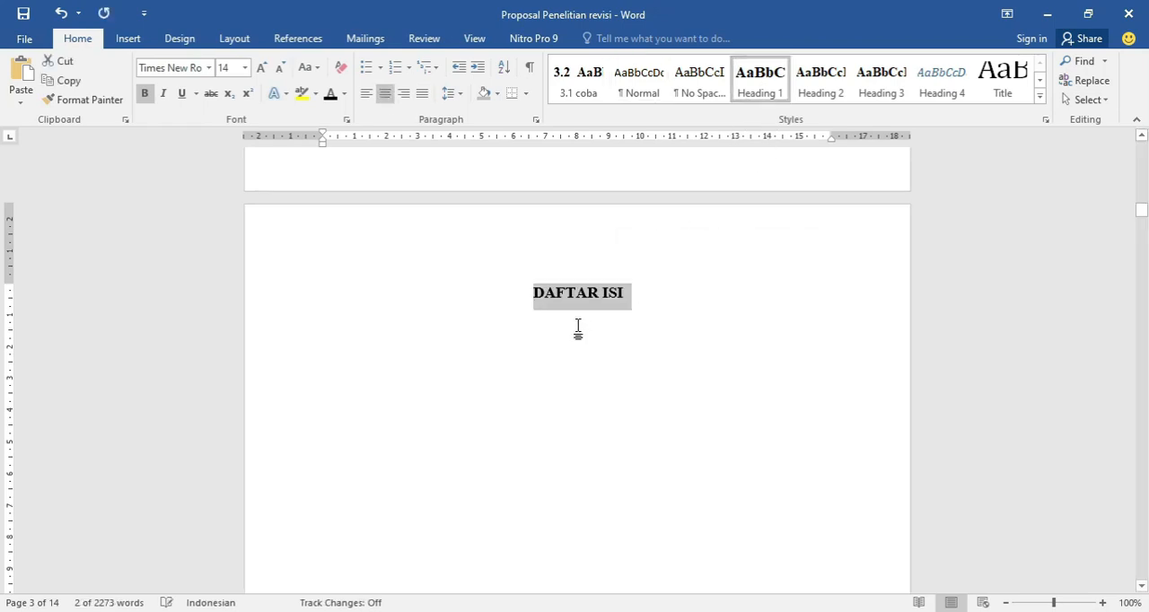
Apply the Heading 1 style to the BAB 1 PENDAHULUAN title and center it.
scroll(578, 328, "down", 10)
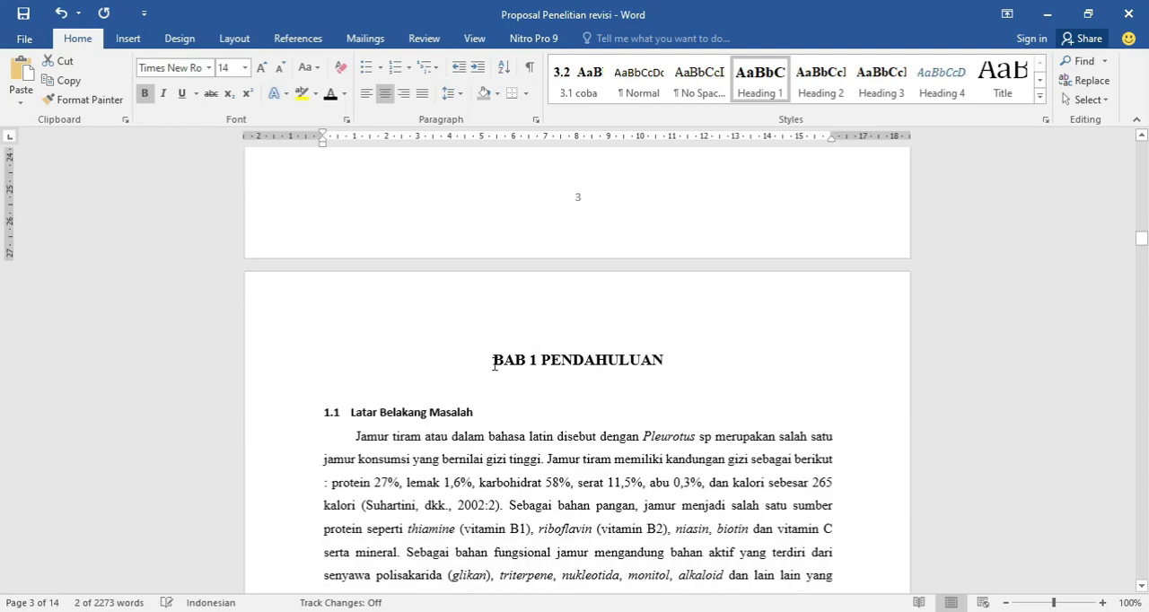
left_click_drag(493, 361, 671, 362)
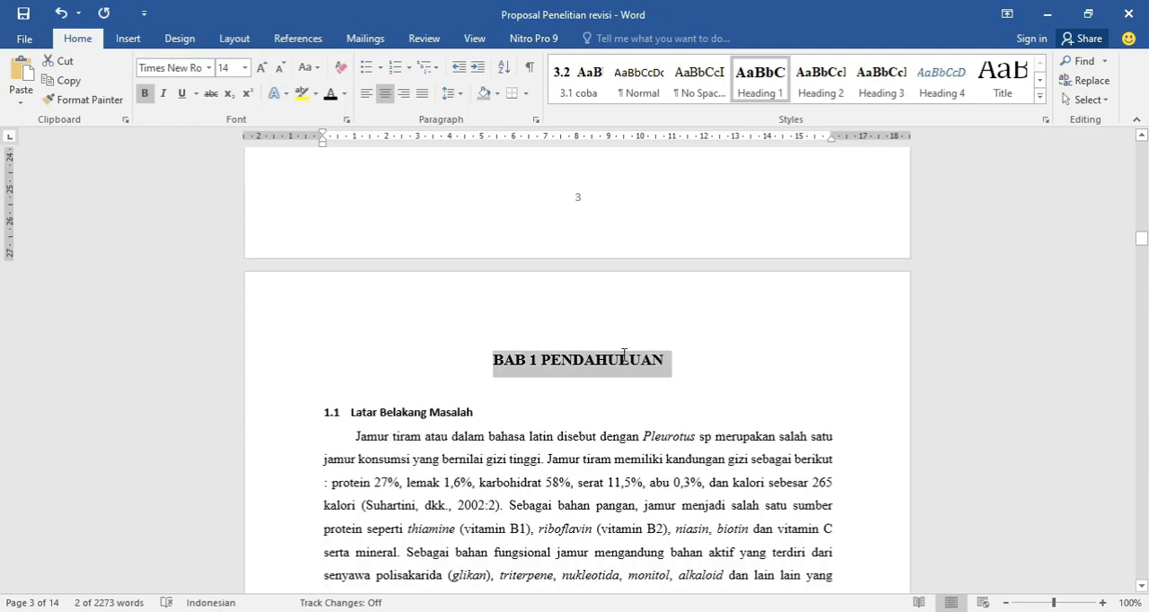
left_click(754, 94)
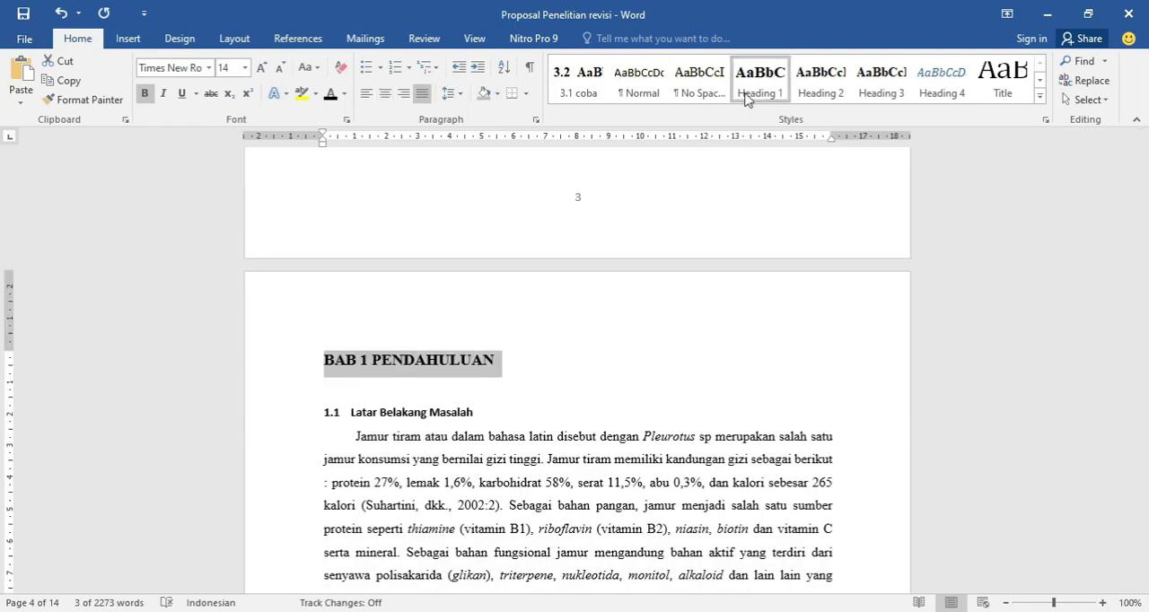
key("ctrl+e")
Apply the Heading 1 style to the BAB 2 TINJAUAN PUSTAKA title and center it.
scroll(678, 368, "down", 10)
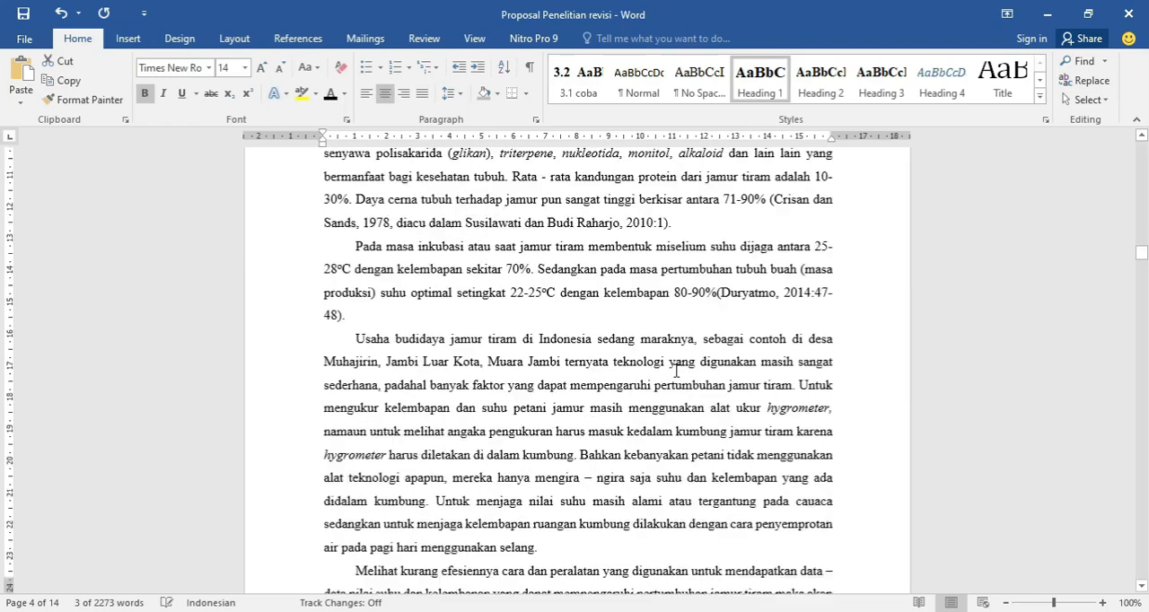
scroll(665, 371, "down", 20)
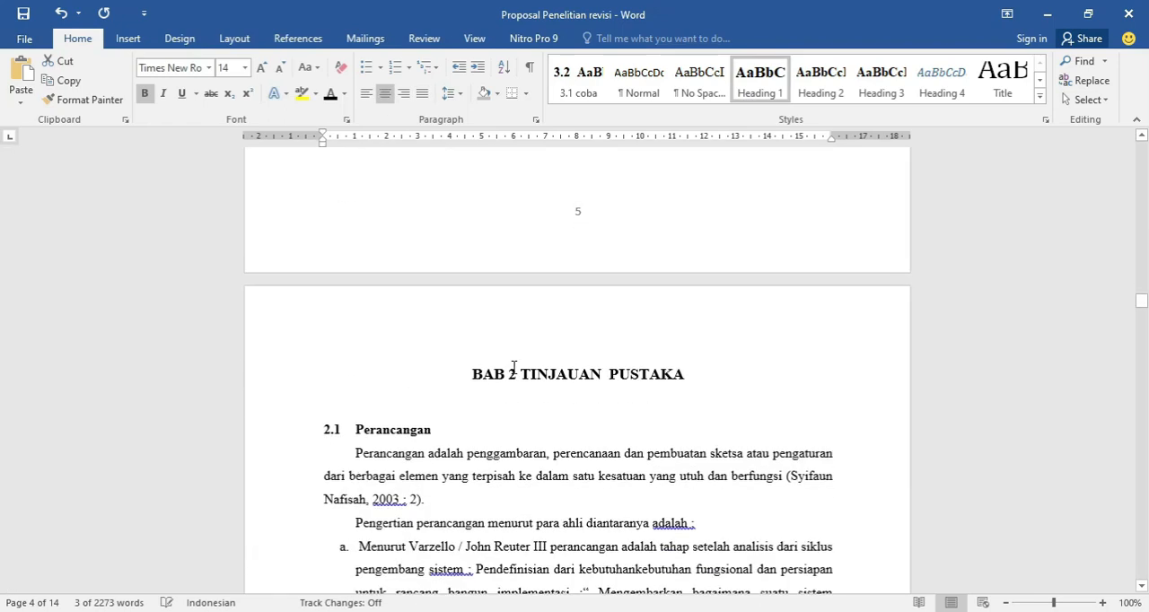
left_click_drag(468, 375, 688, 376)
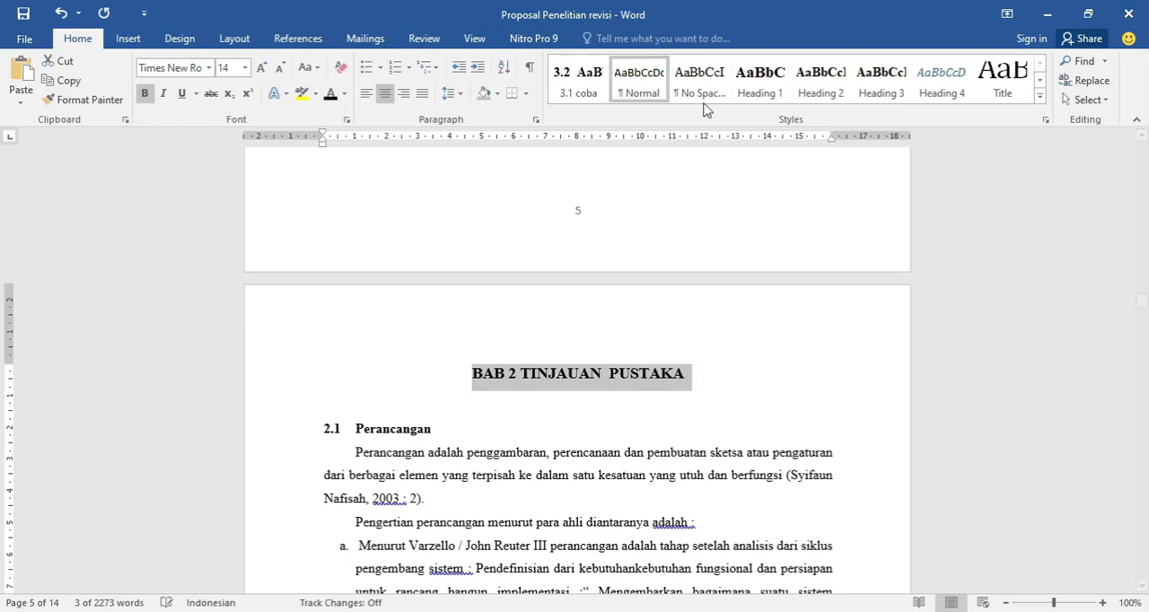
left_click(753, 91)
key("ctrl+e")
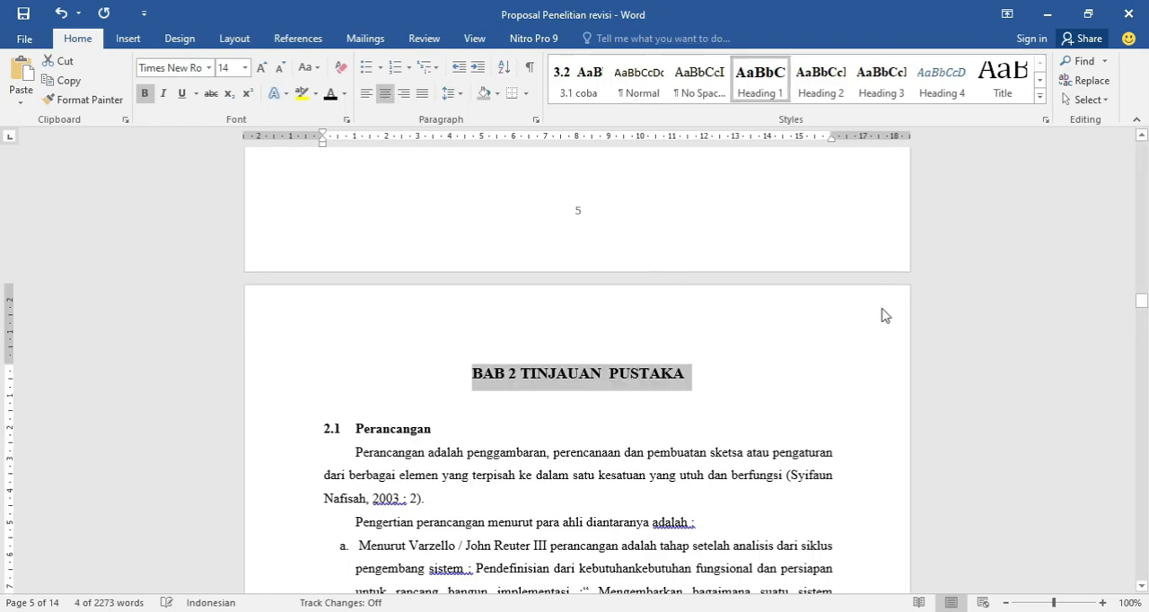
Apply the Heading 1 style to the BAB 3 METODOLOGI PENELITIAN title and center it.
scroll(486, 356, "down", 15)
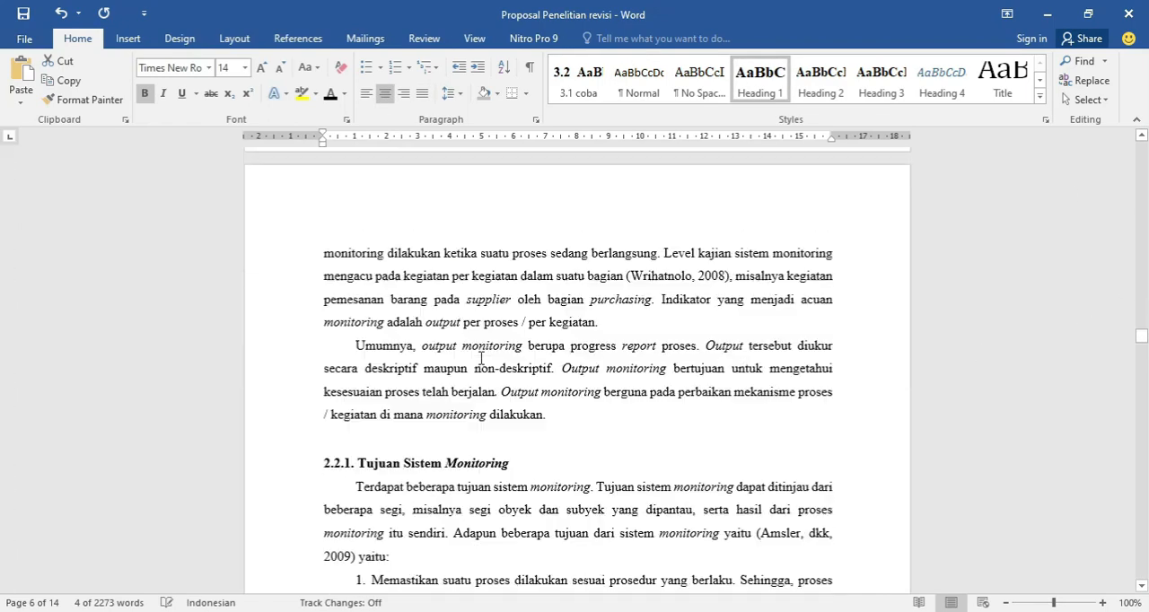
scroll(486, 356, "down", 5)
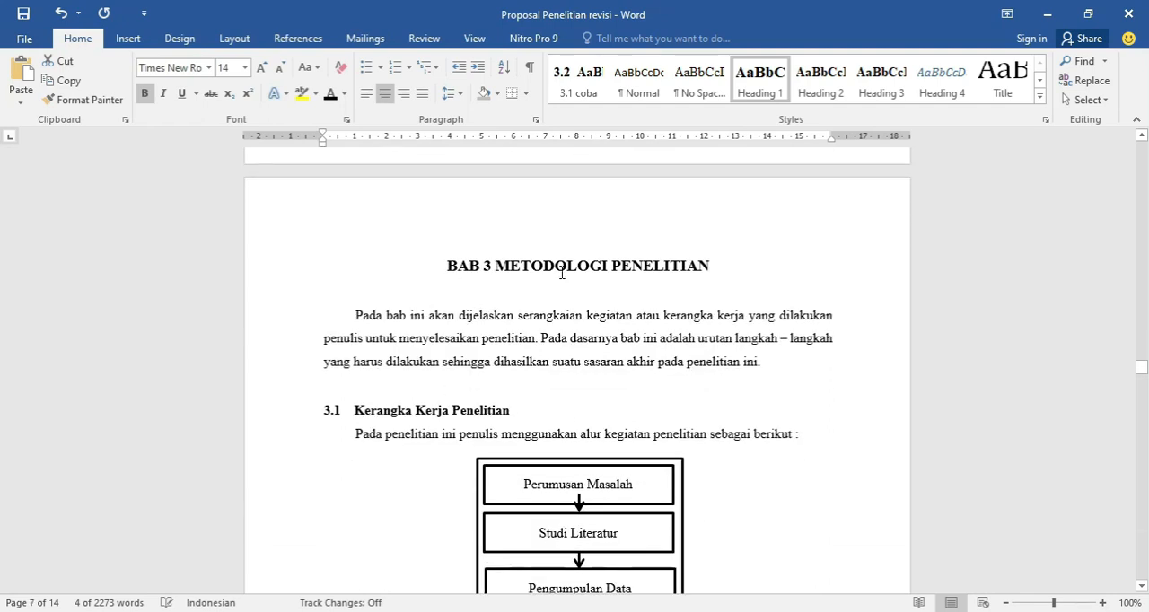
triple_click(562, 269)
left_click(760, 83)
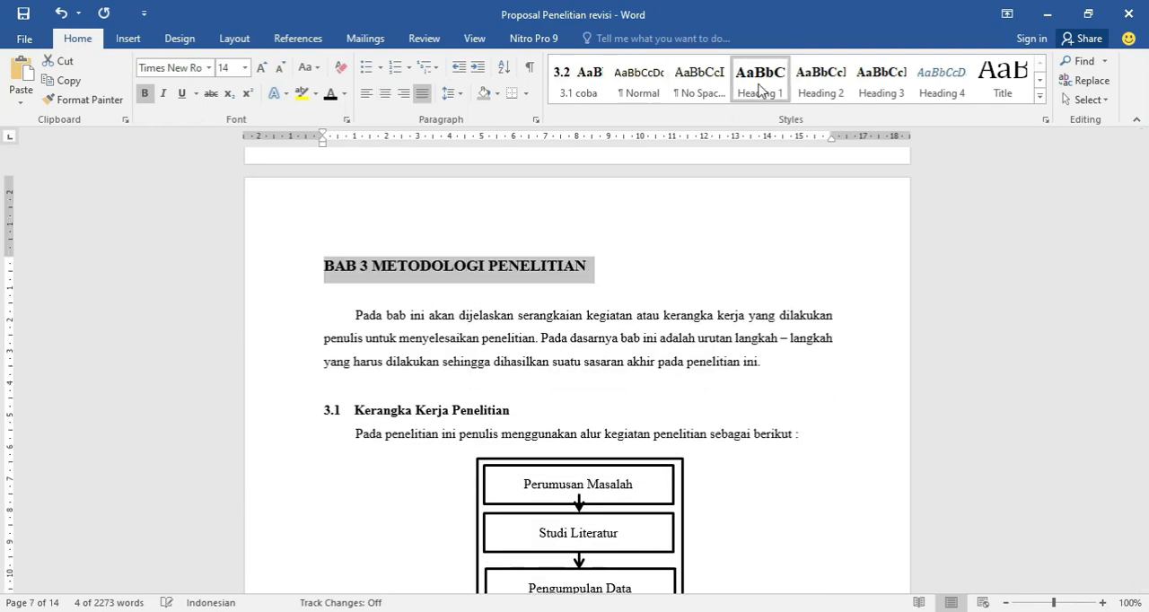
key("ctrl+e")
Apply the Heading 1 style to the BAB 4 BIAYA DAN JADWAL KEGIATAN title and center it.
scroll(654, 371, "down", 10)
scroll(571, 383, "down", 20)
scroll(499, 384, "down", 6)
left_click_drag(430, 227, 727, 238)
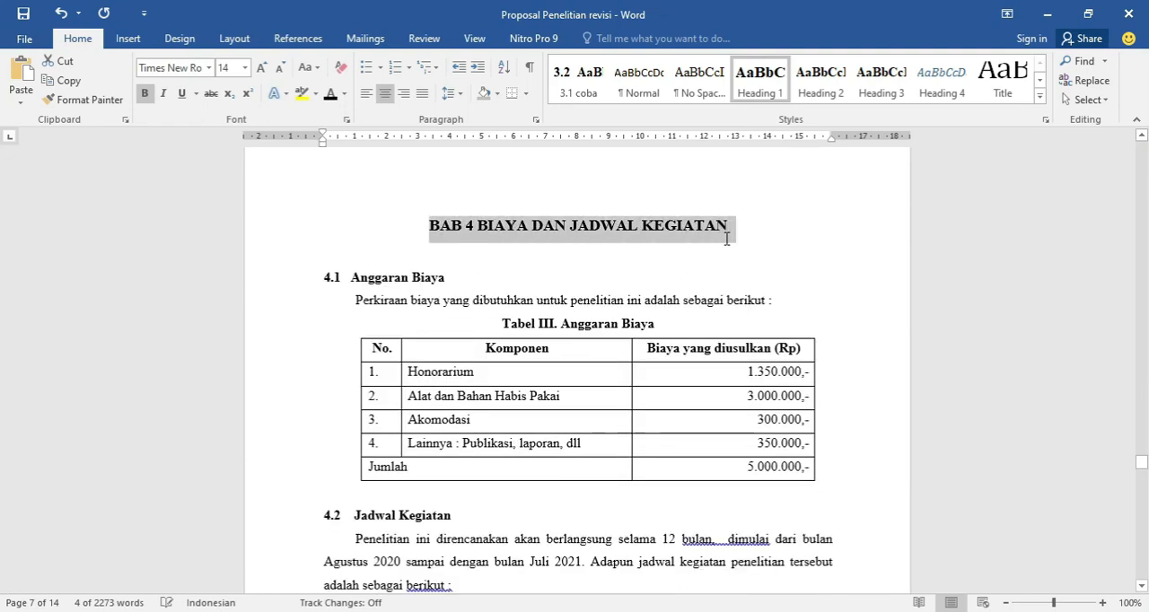
left_click(757, 99)
key("ctrl+e")
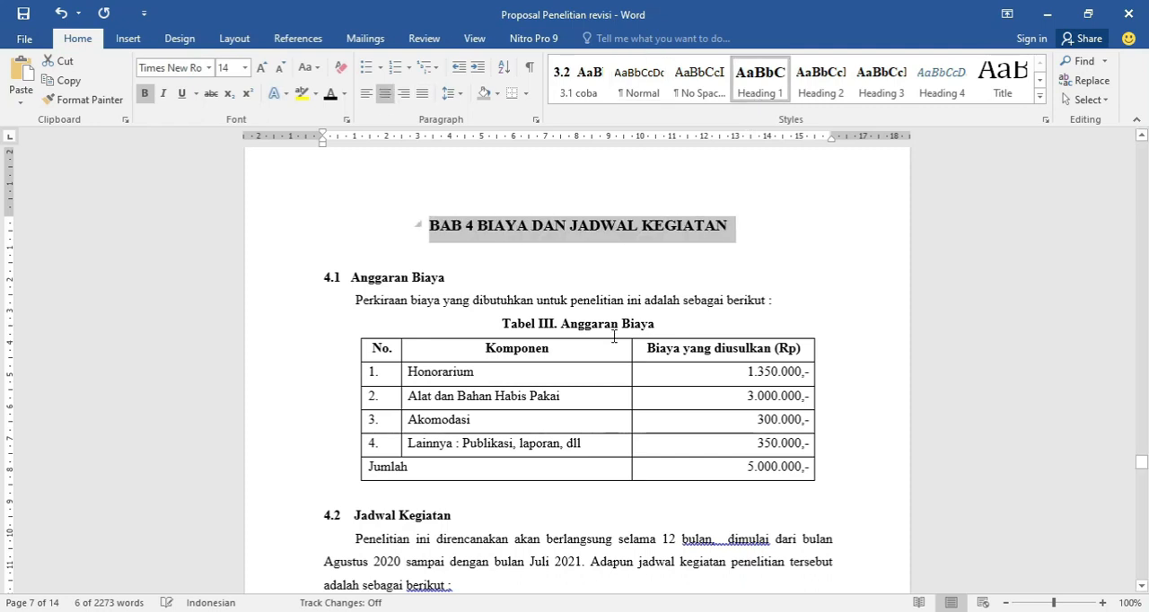
Apply the Heading 1 style to the DAFTAR PUSTAKA title and center it.
scroll(595, 354, "down", 10)
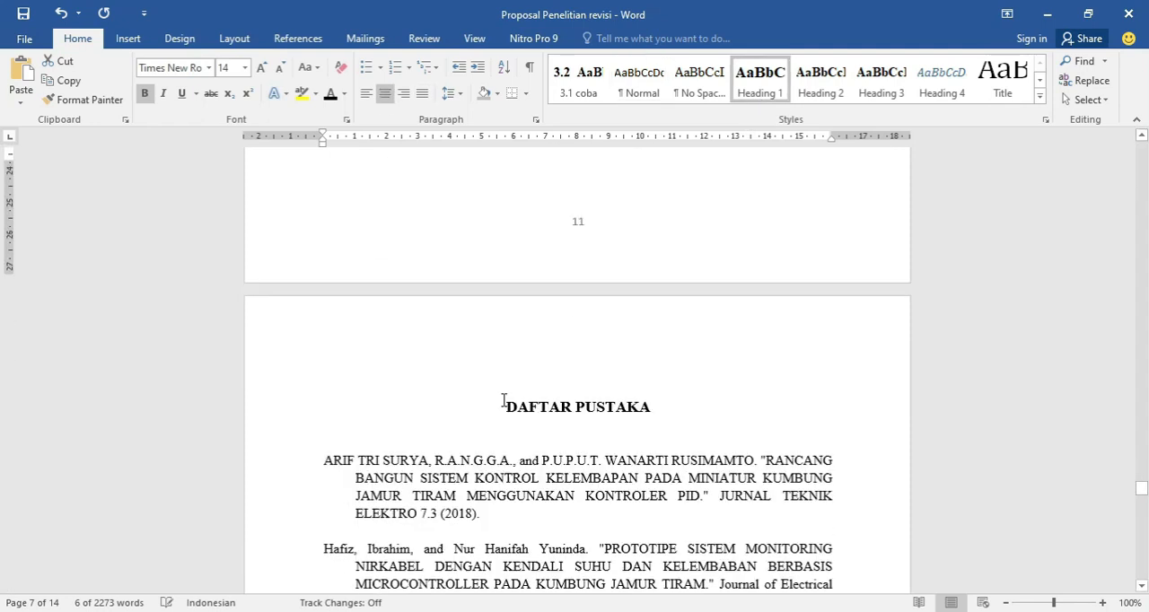
triple_click(654, 400)
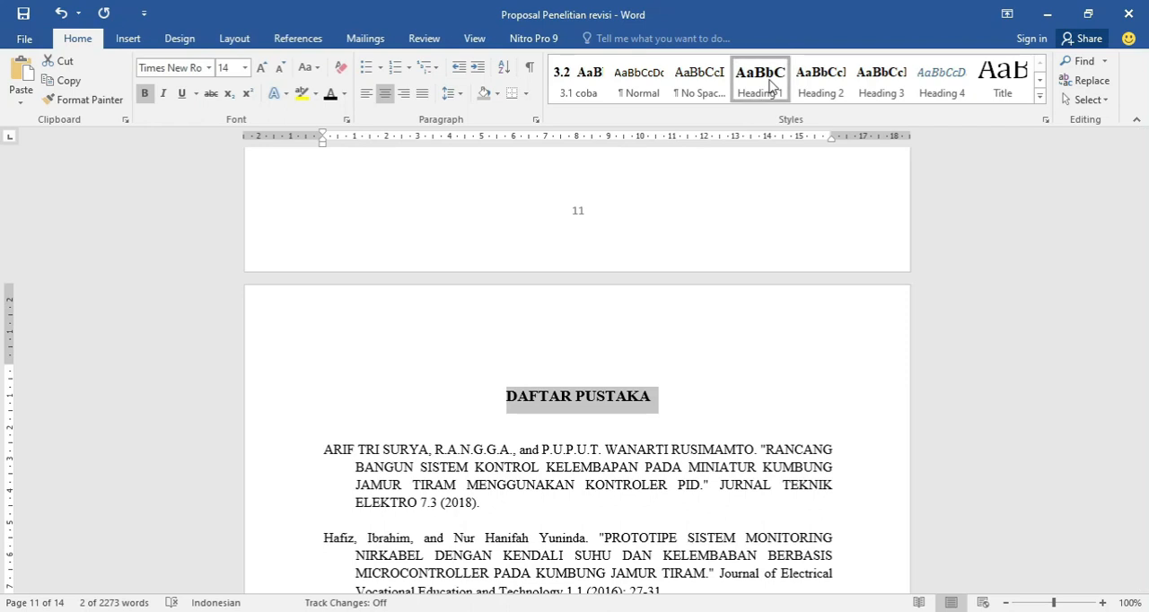
left_click(771, 85)
key("ctrl+e")
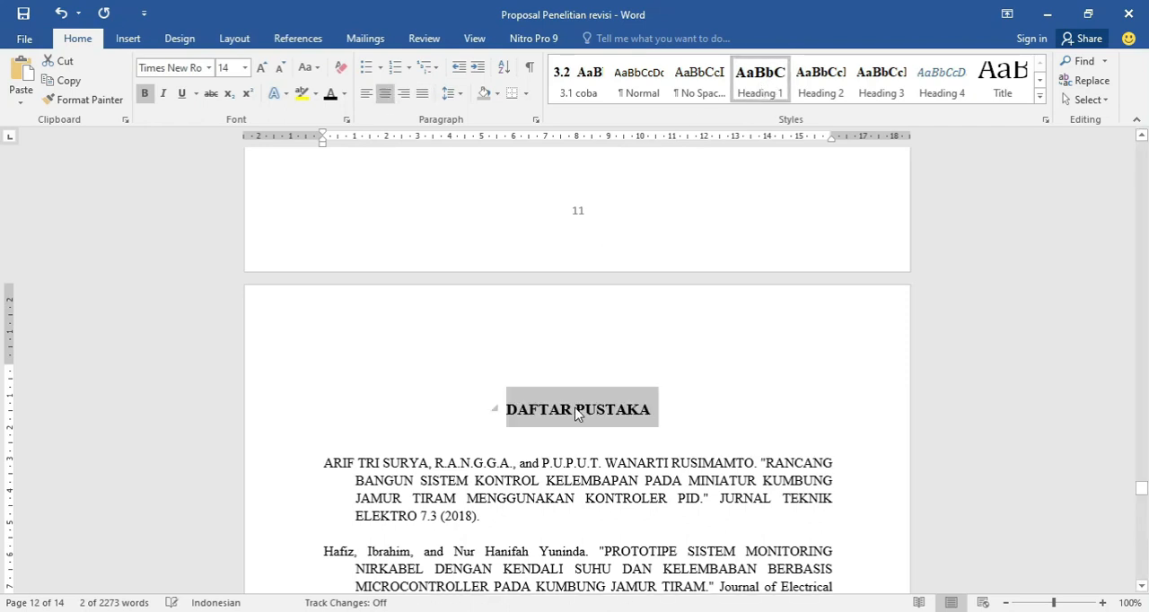
left_click(577, 412)
Apply the Heading 2 style to the 1.1 Latar Belakang Masalah subheading in BAB 1.
scroll(587, 423, "up", 15)
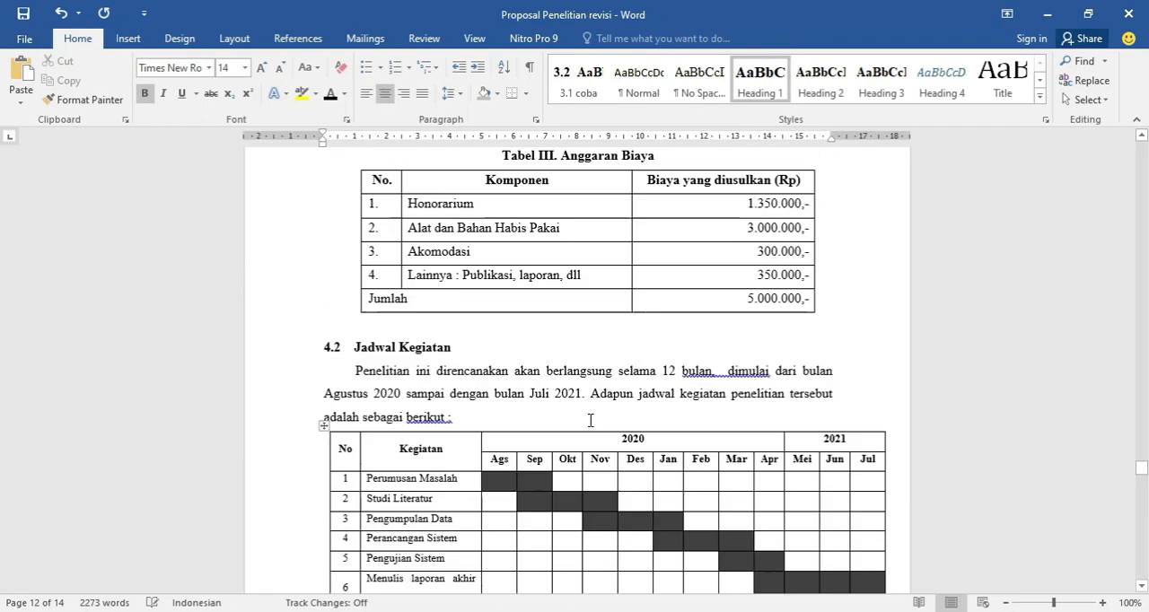
scroll(615, 398, "up", 15)
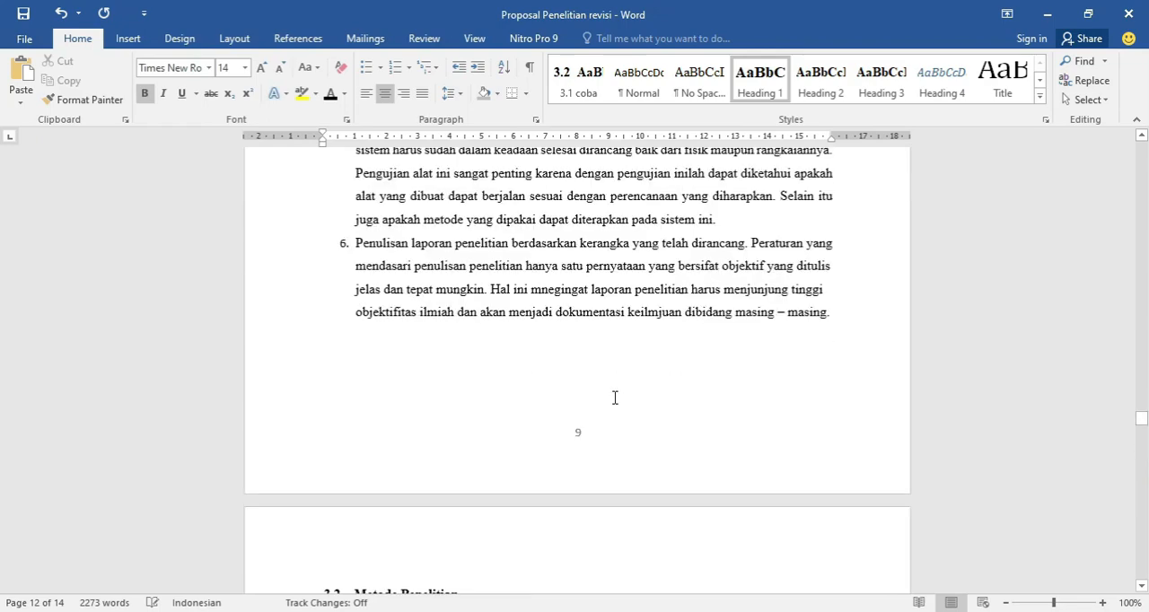
scroll(615, 398, "up", 5)
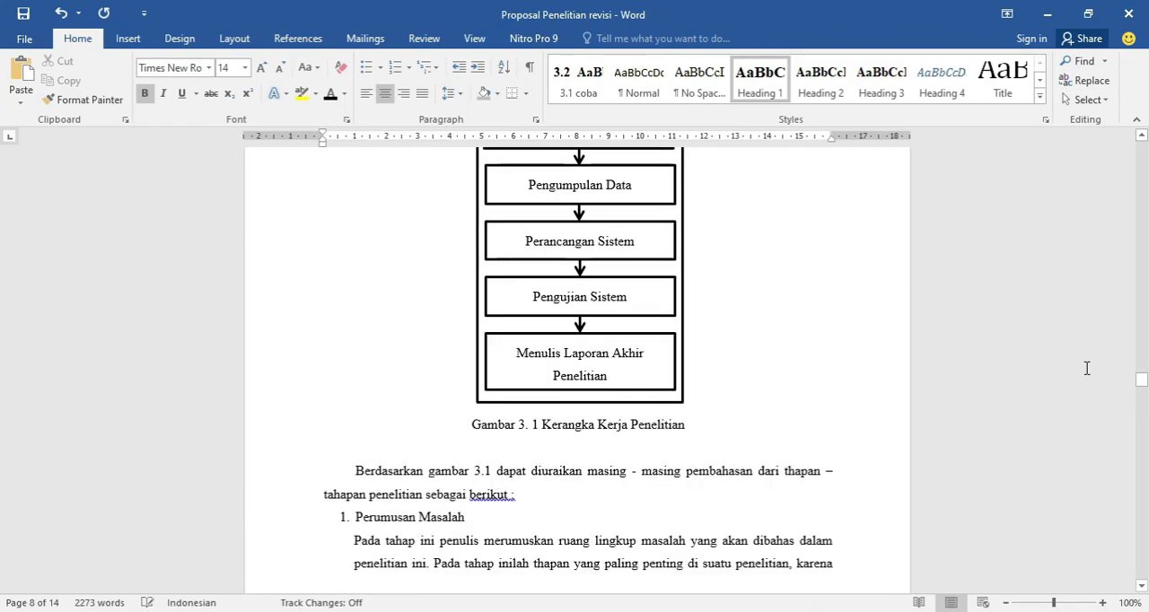
left_click_drag(1138, 392, 1139, 226)
scroll(711, 403, "down", 7)
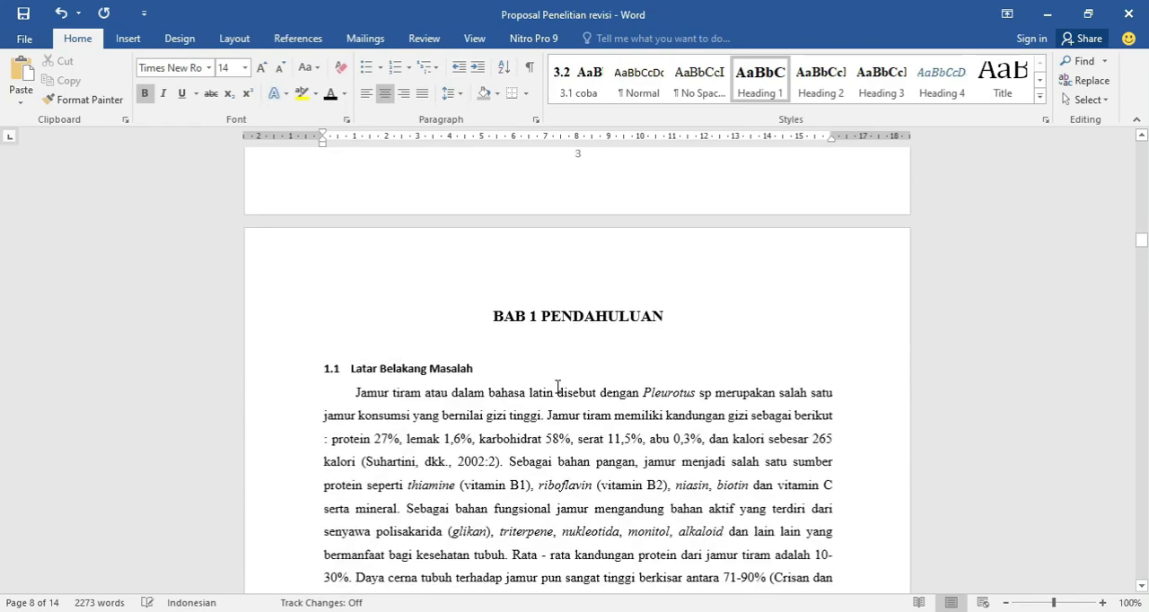
left_click(366, 363)
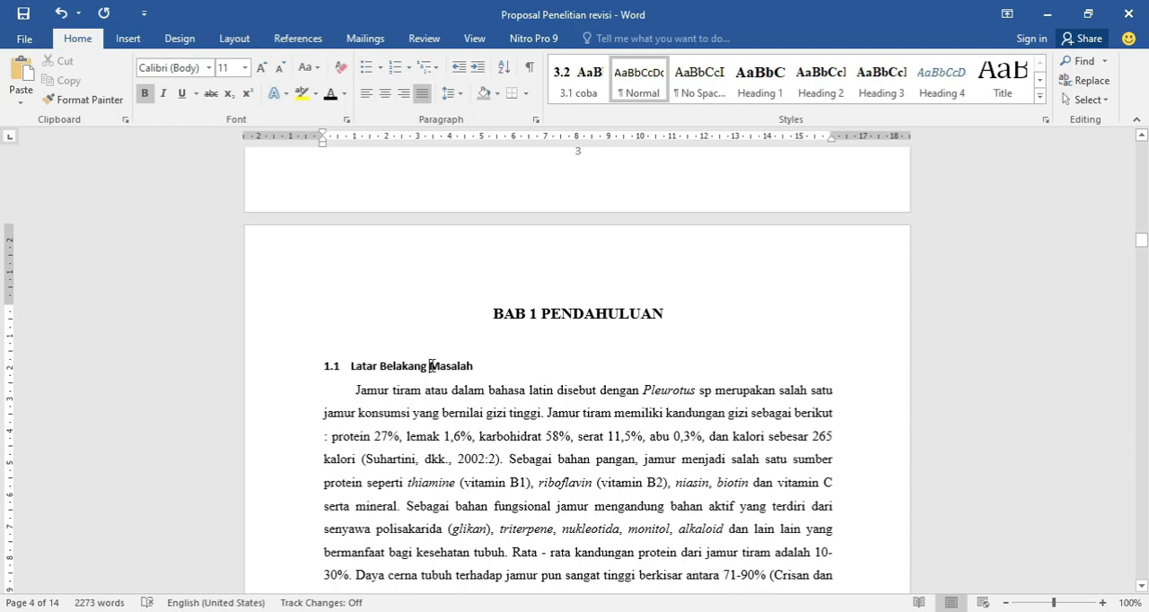
left_click_drag(475, 369, 330, 368)
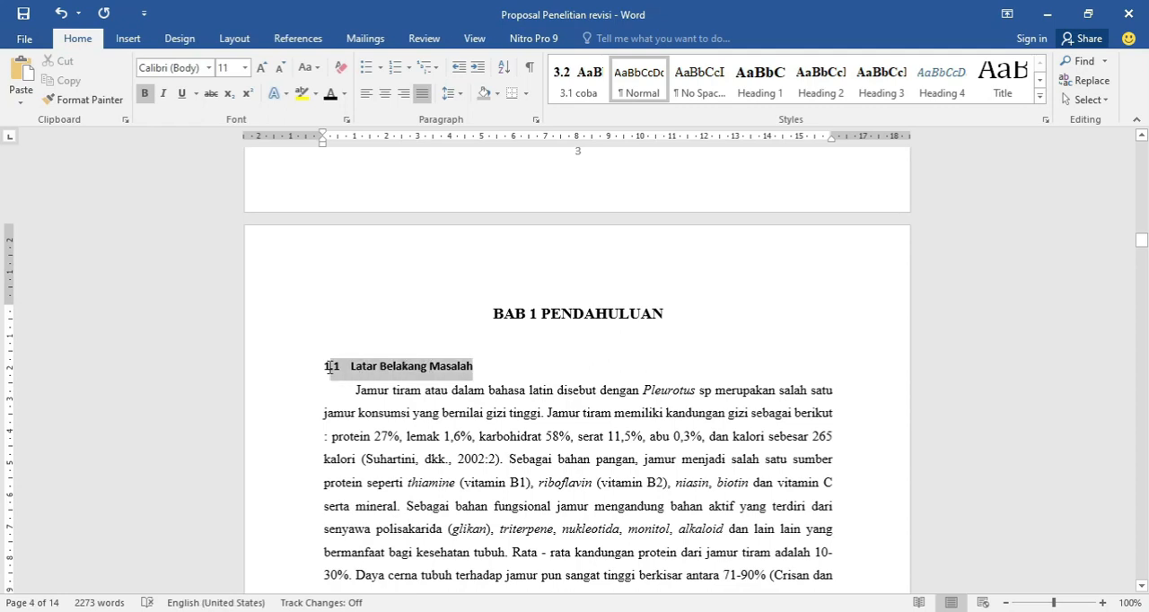
left_click(813, 95)
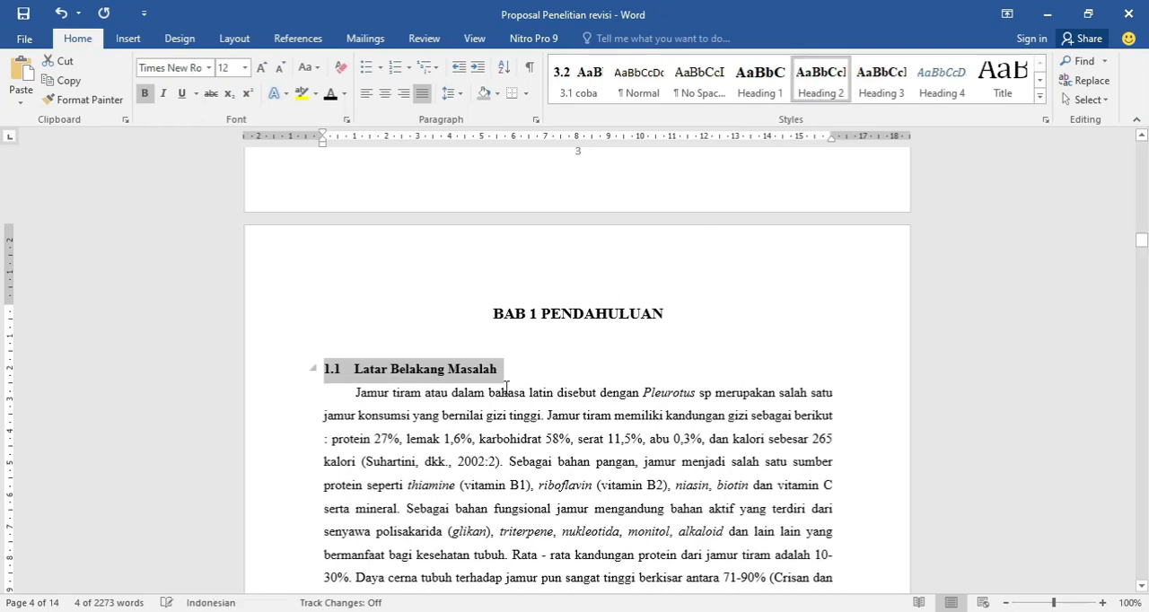
Apply the Heading 2 style to the 1.2 Rumusan Masalah and 1.3 Tujuan Penelitian subheadings.
scroll(506, 389, "down", 20)
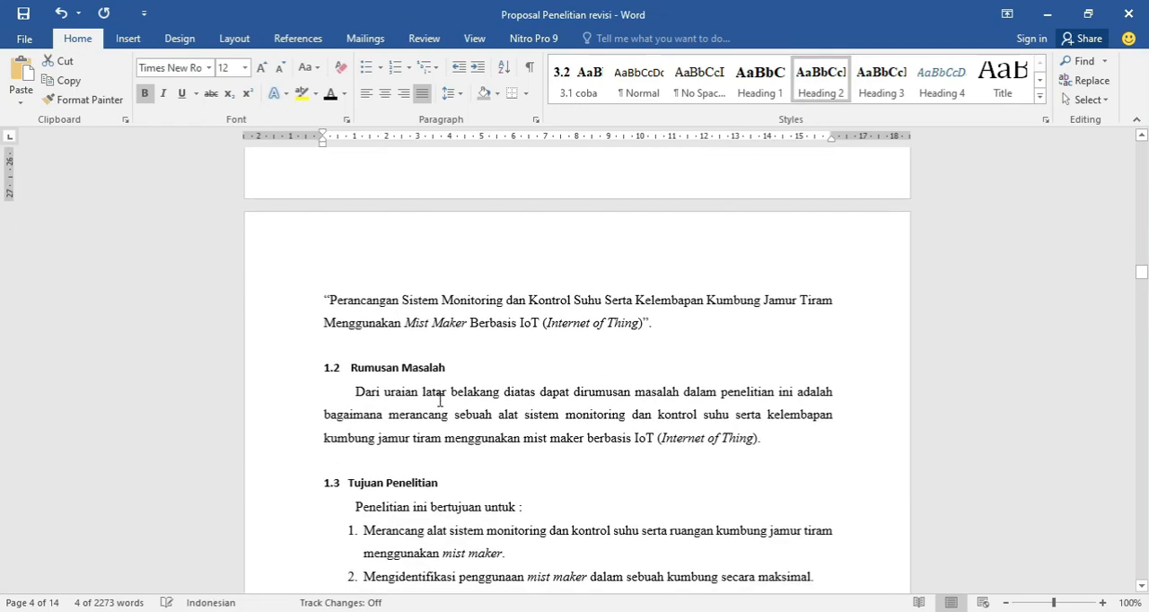
left_click_drag(388, 379, 325, 369)
left_click(821, 81)
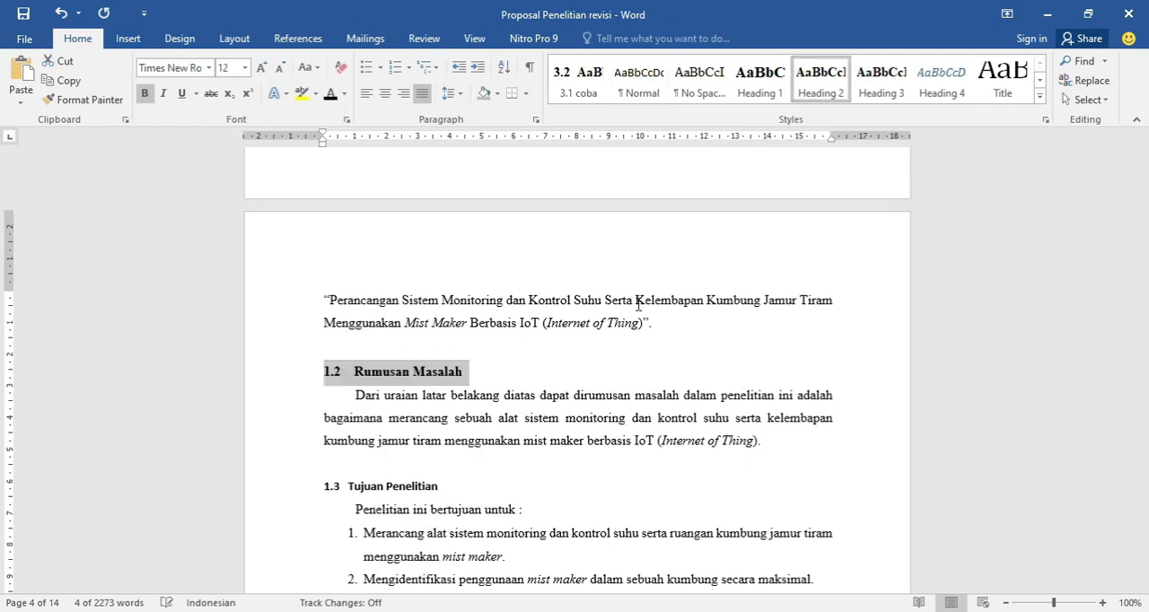
scroll(458, 418, "down", 3)
left_click_drag(440, 366, 346, 364)
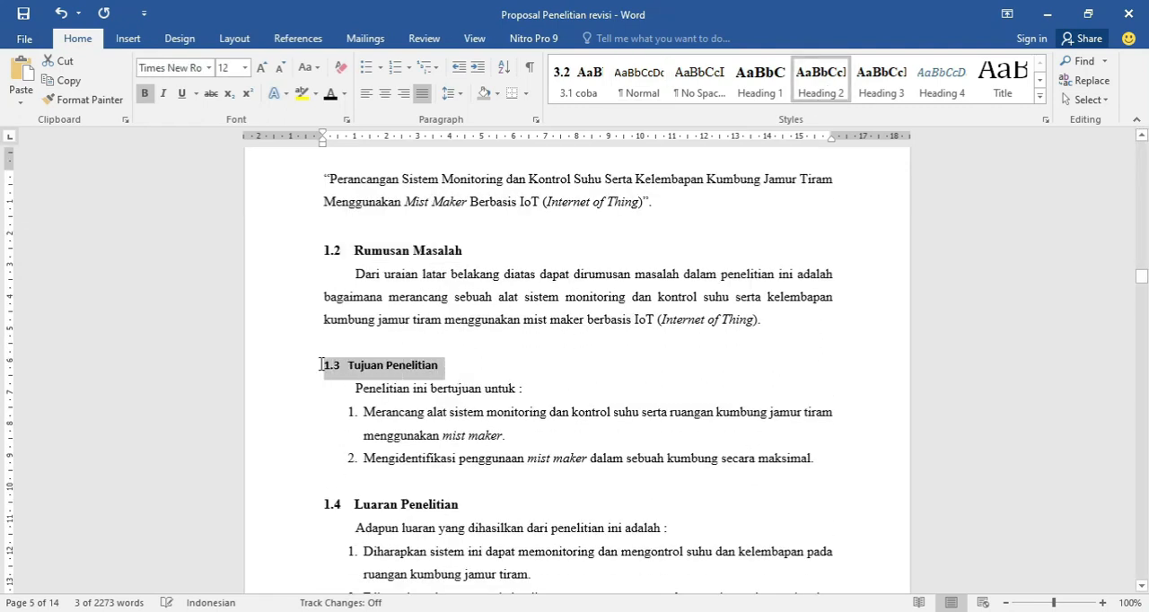
left_click(821, 81)
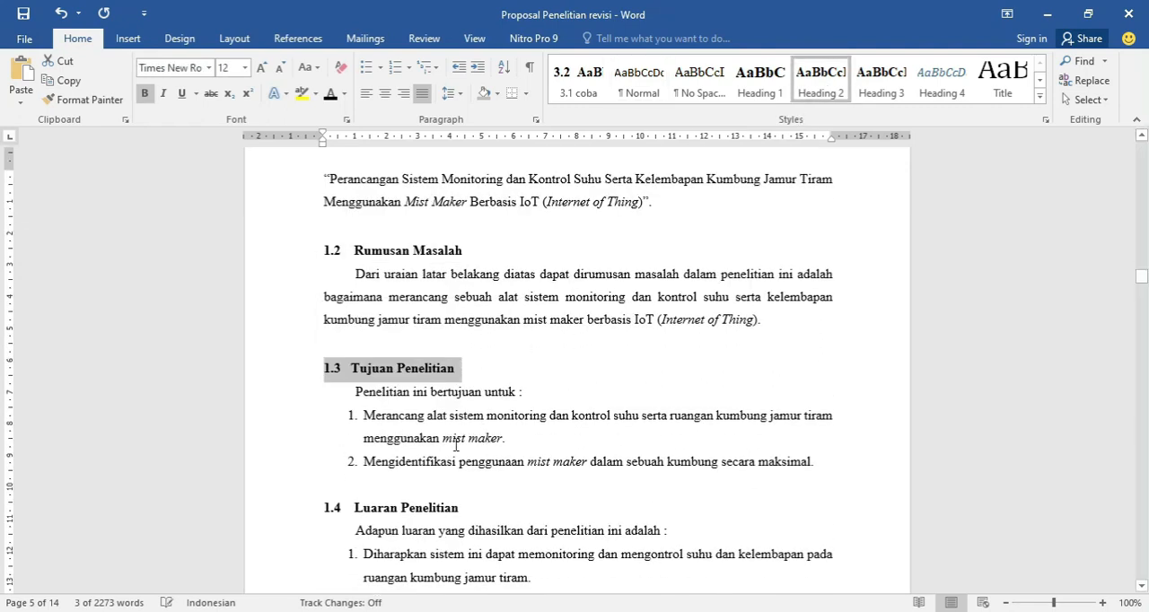
Apply the Heading 2 style to the 1.4 Luaran Penelitian and 1.5 Target Yang Dicapai subheadings.
scroll(456, 446, "down", 3)
left_click_drag(459, 387, 352, 388)
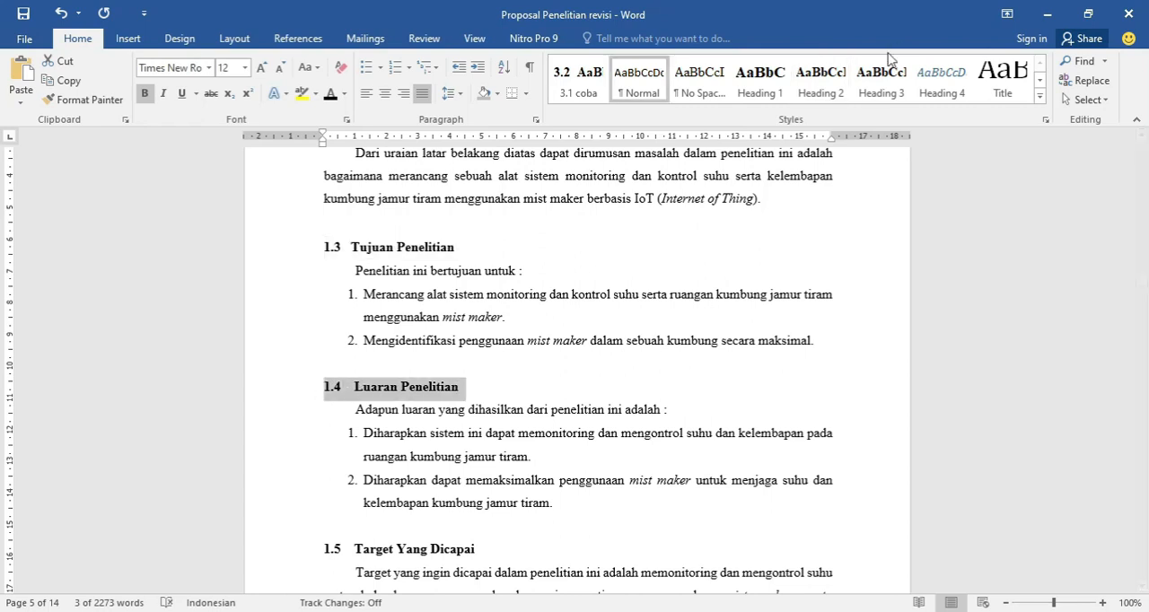
left_click(820, 81)
scroll(523, 482, "down", 4)
left_click_drag(475, 390, 401, 392)
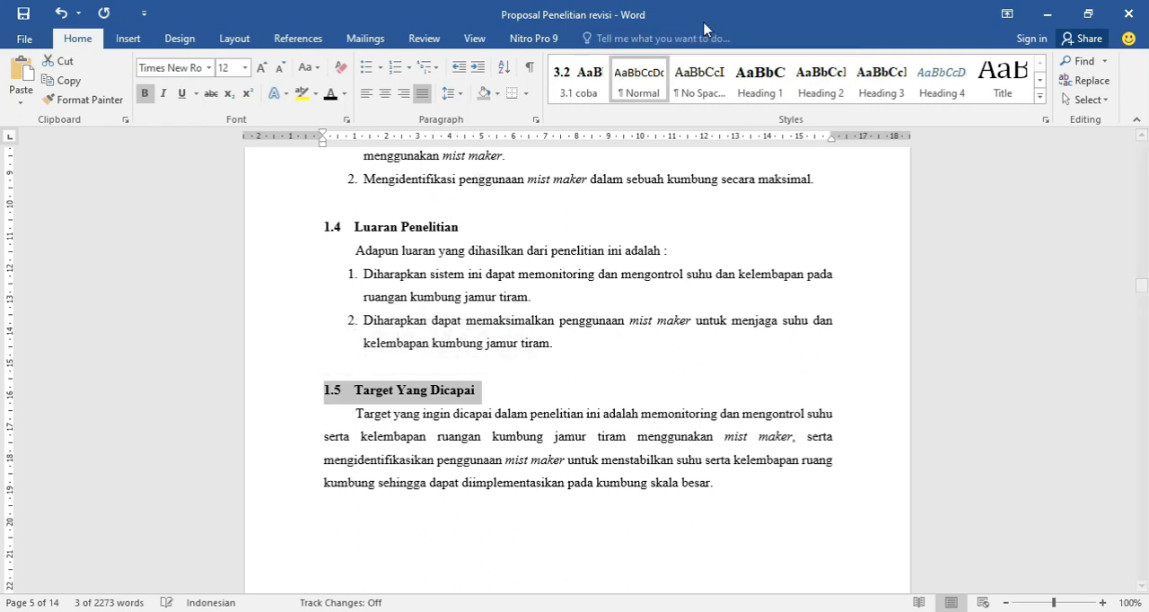
left_click(821, 83)
Apply the Heading 2 style to the 2.1 Perancangan subheading in BAB 2.
scroll(484, 341, "down", 5)
scroll(484, 341, "down", 6)
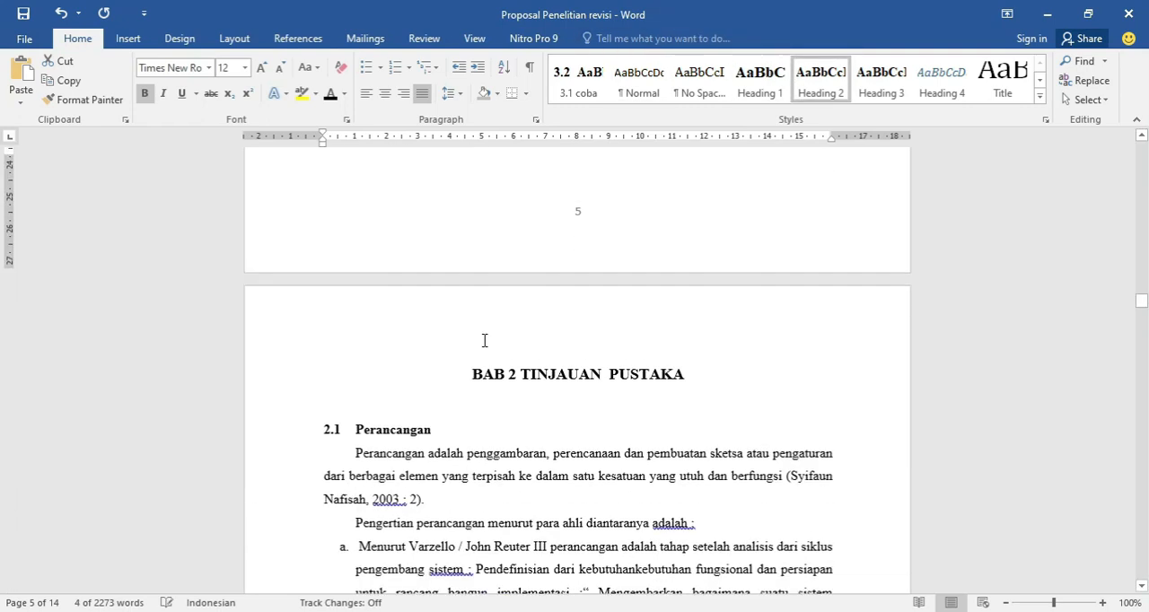
left_click_drag(444, 381, 349, 368)
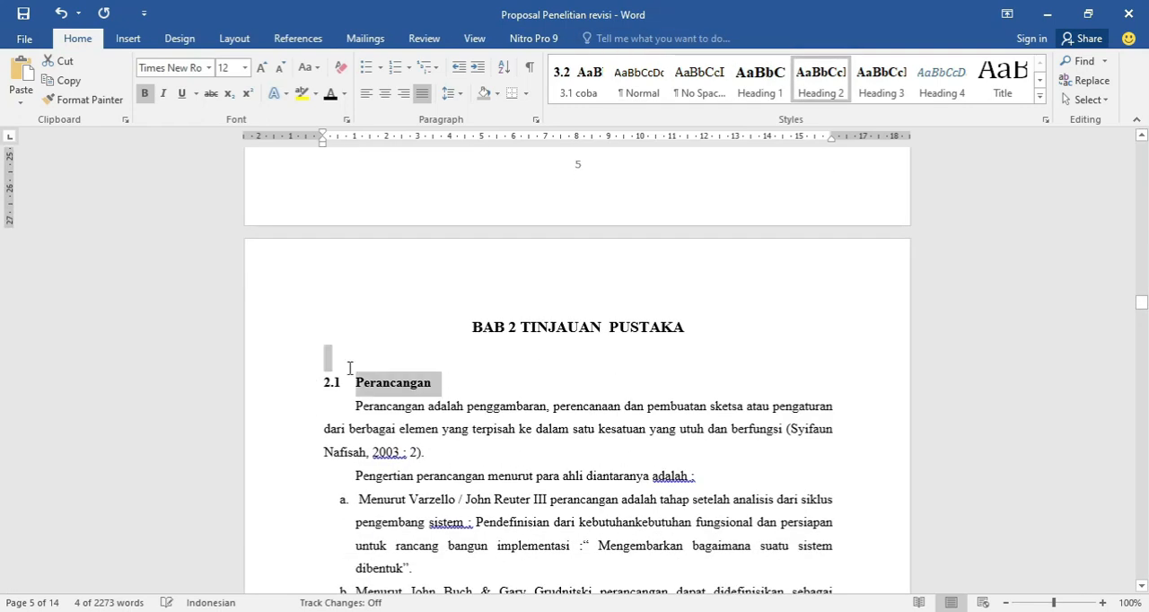
left_click(442, 429)
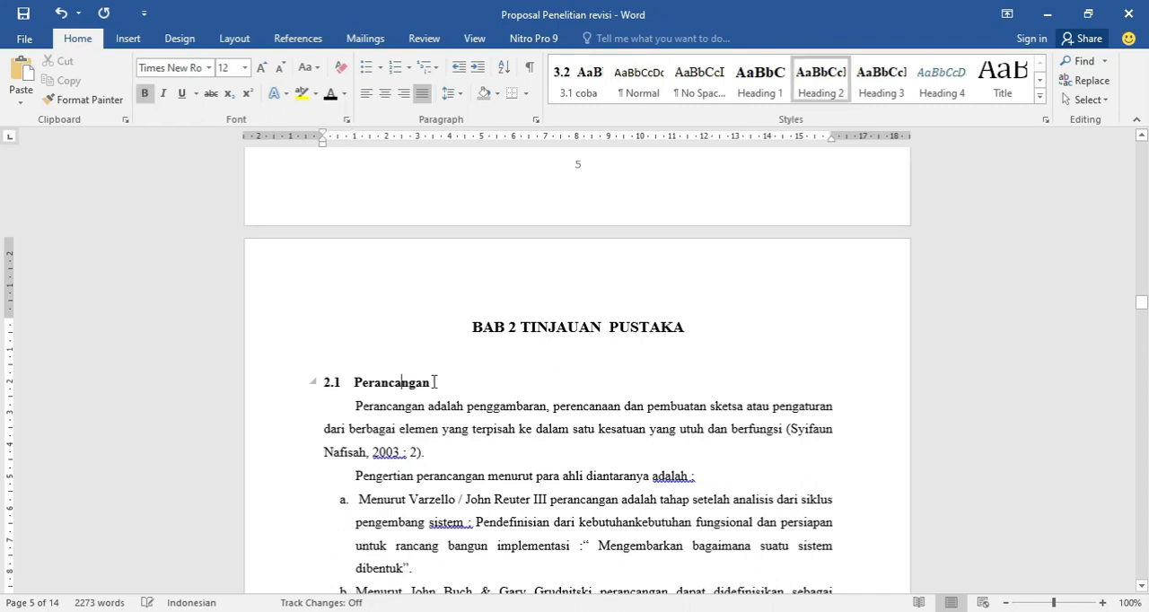
left_click(314, 381)
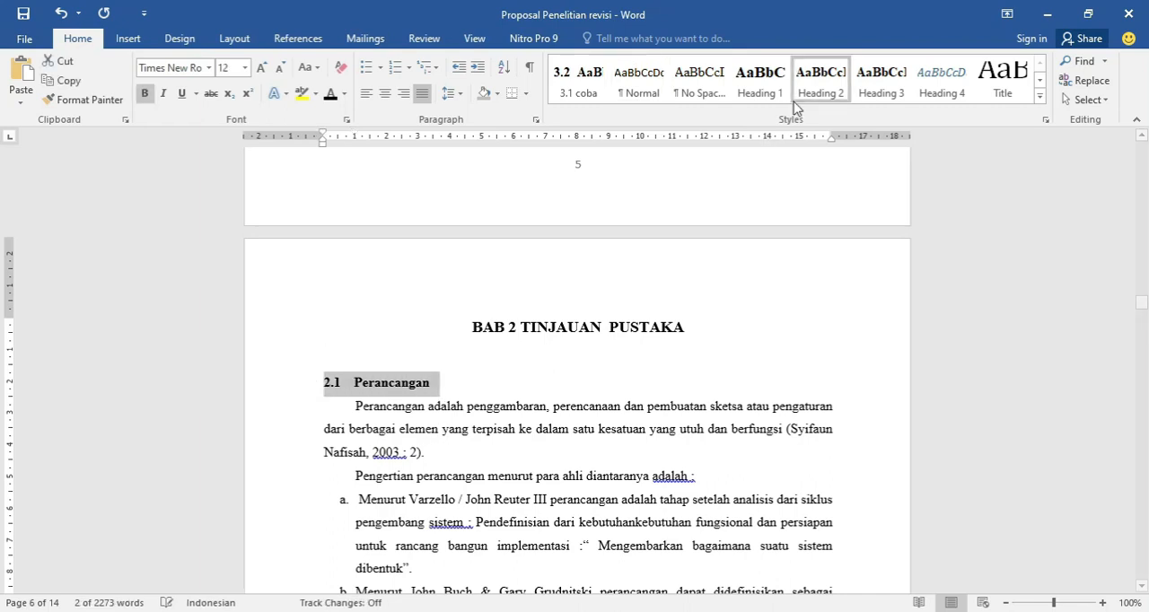
Compare the heading levels assigned to the 2.2 Sistem Monitoring and 2.2.1 Tujuan Sistem Monitoring subheadings.
scroll(521, 293, "down", 10)
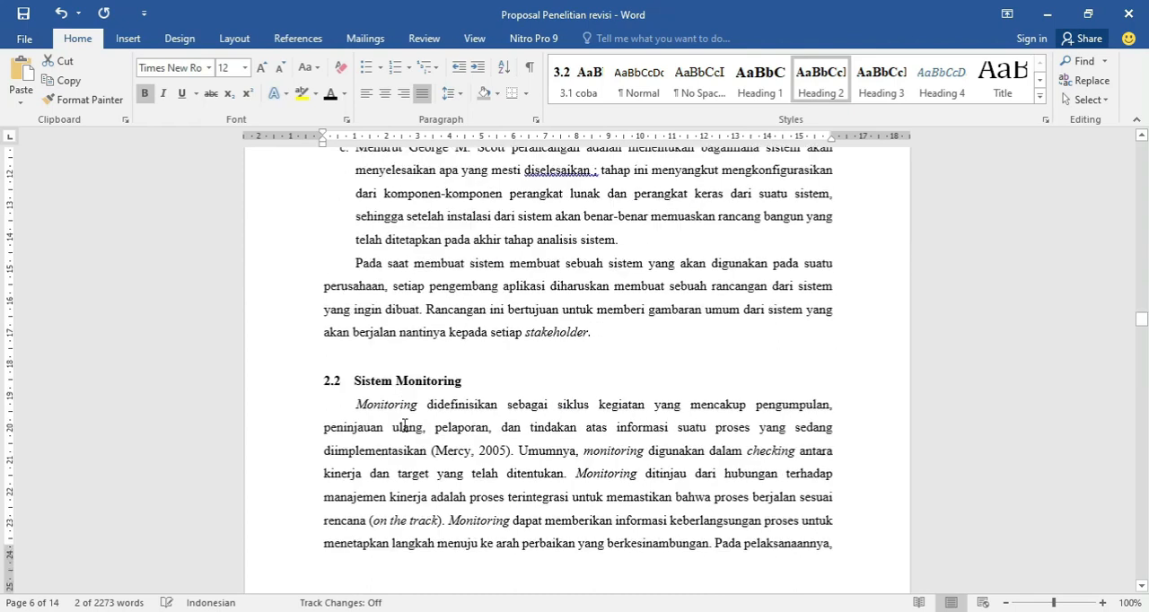
left_click_drag(396, 335, 322, 341)
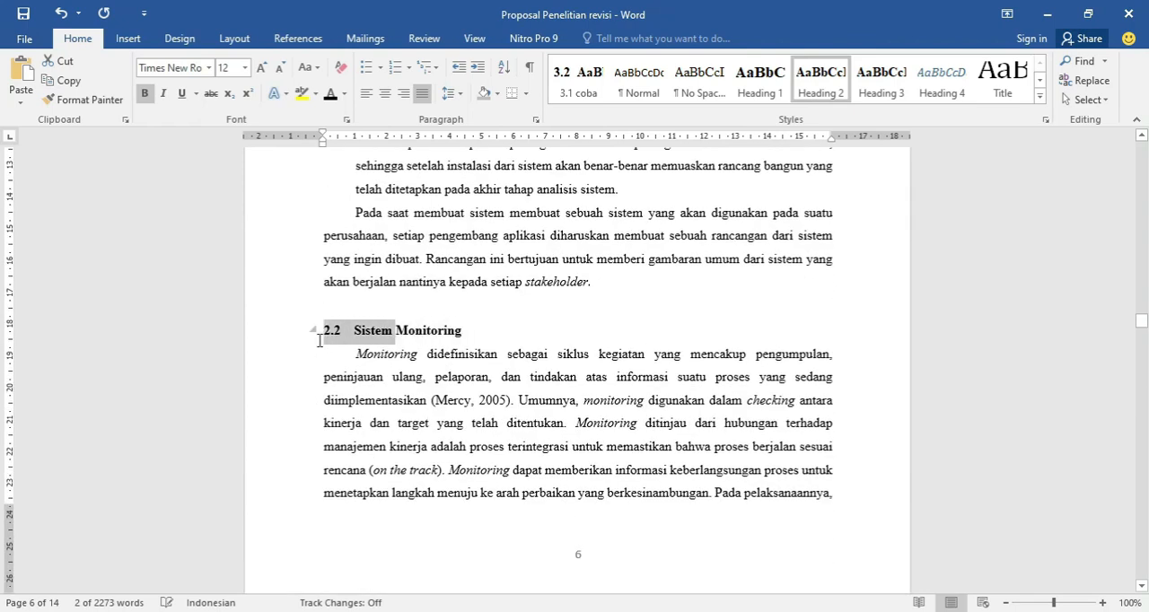
left_click(397, 342)
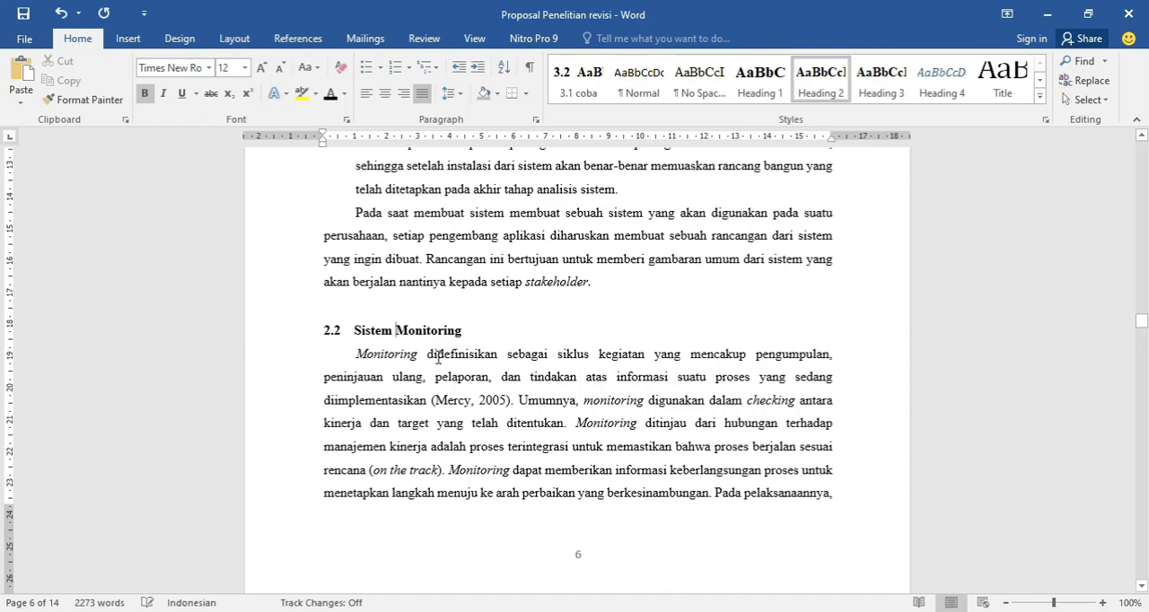
scroll(439, 356, "down", 6)
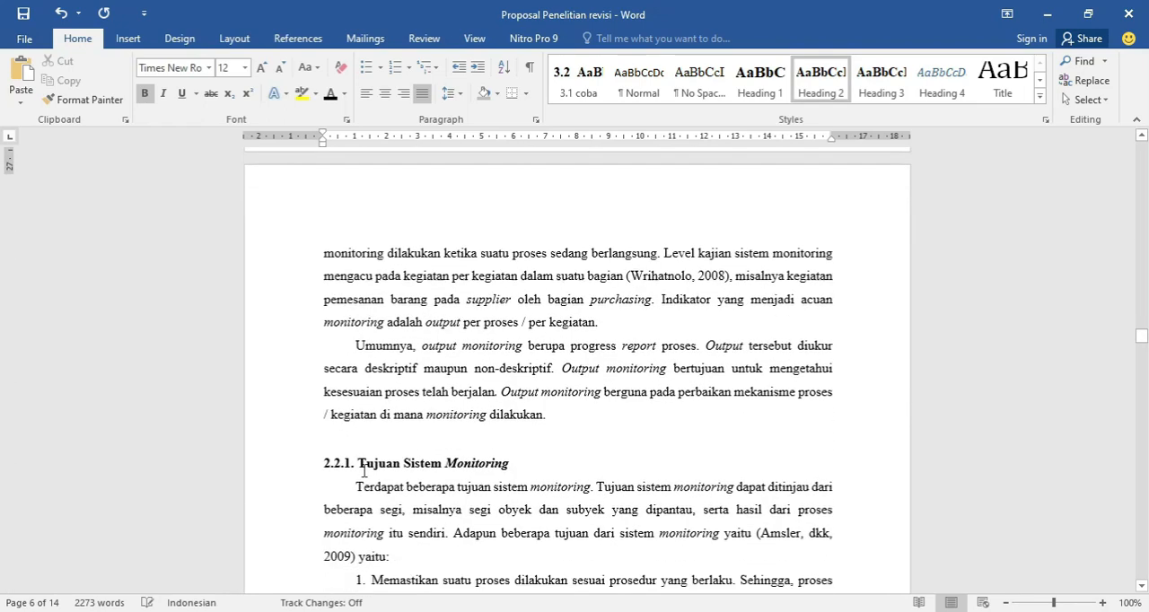
left_click(356, 443)
scroll(363, 435, "up", 5)
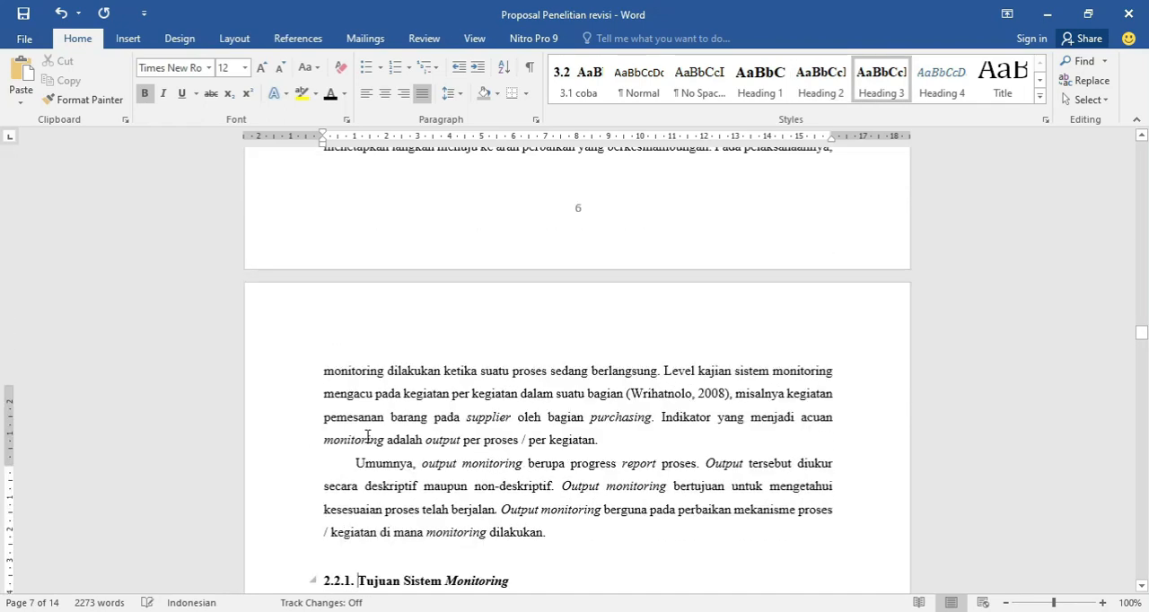
left_click(331, 287)
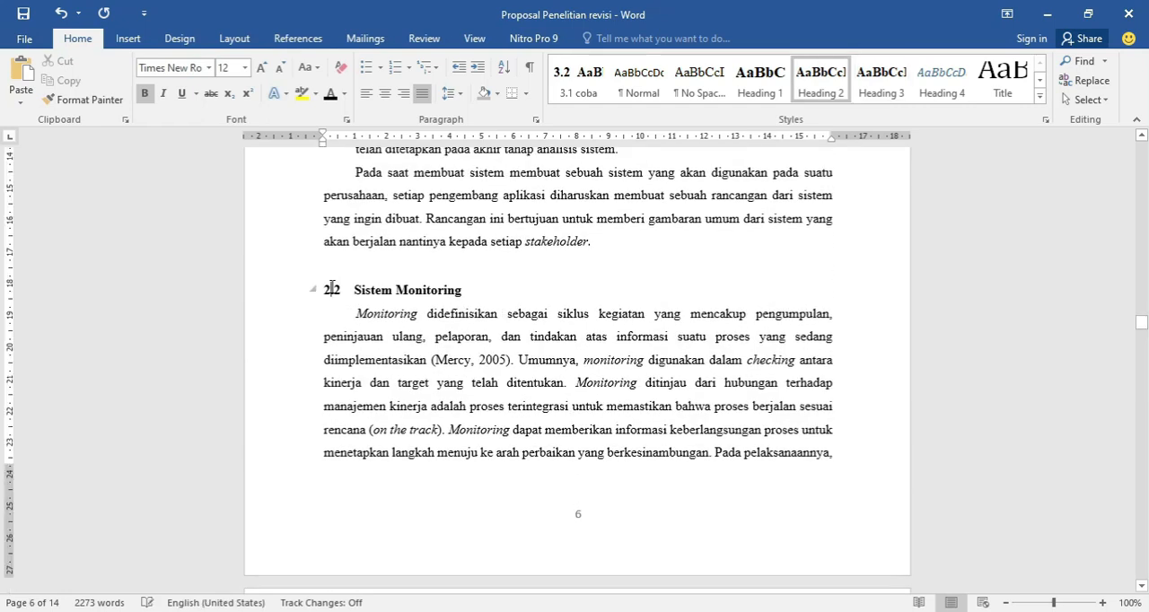
scroll(361, 357, "down", 8)
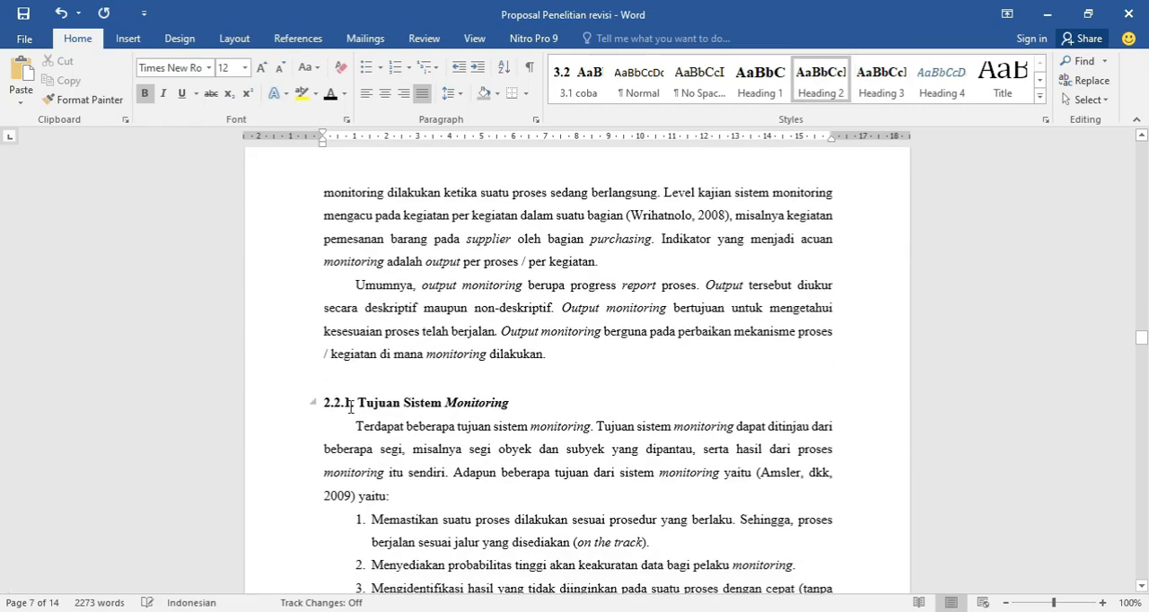
left_click(351, 406)
scroll(352, 403, "up", 8)
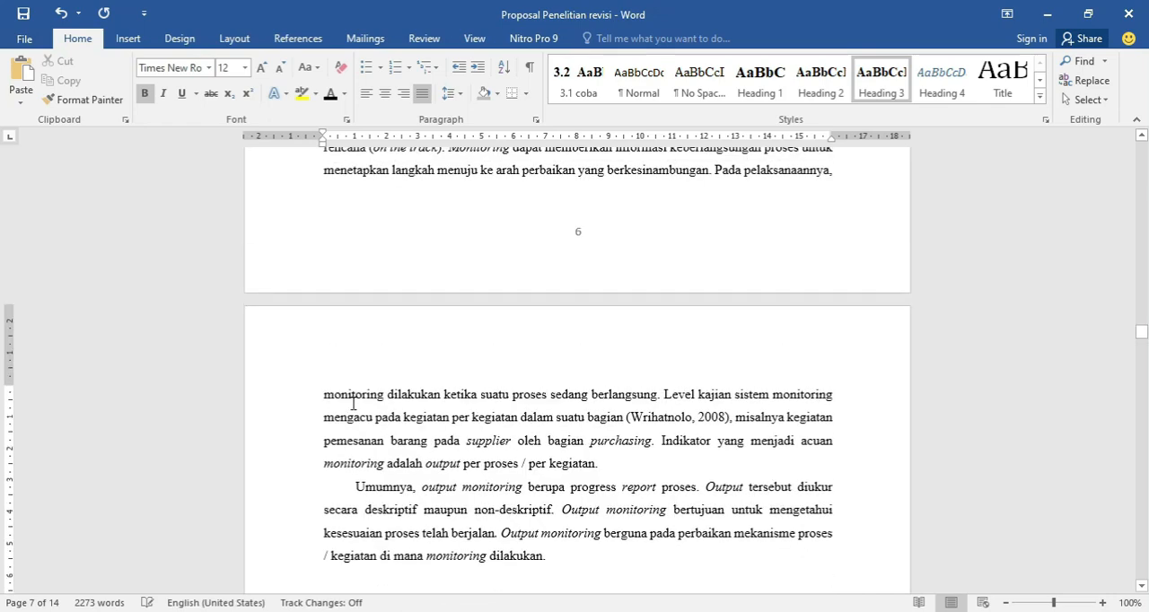
left_click(325, 209)
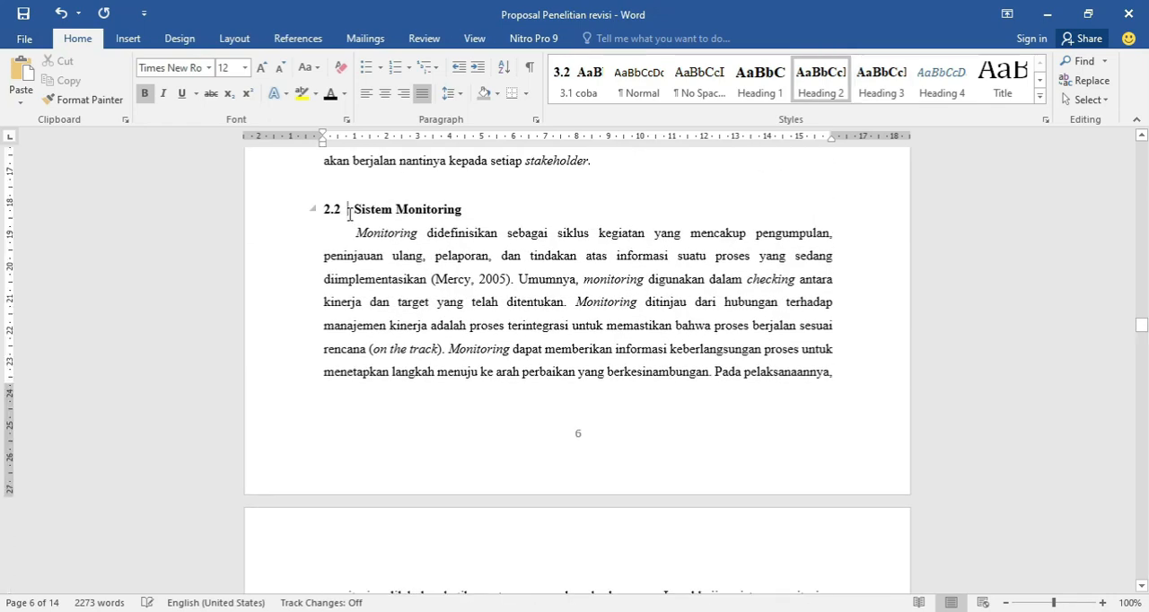
Apply the Heading 3 style to the 2.2.1 Tujuan Sistem Monitoring subheading.
scroll(333, 404, "down", 8)
scroll(334, 407, "down", 2)
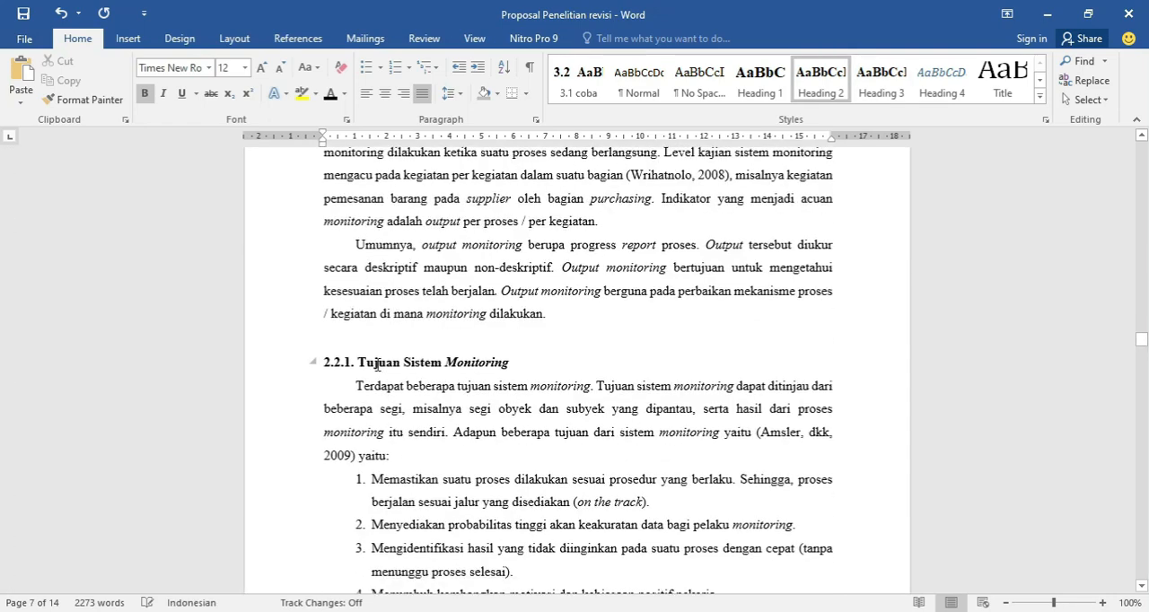
left_click(375, 363)
triple_click(430, 359)
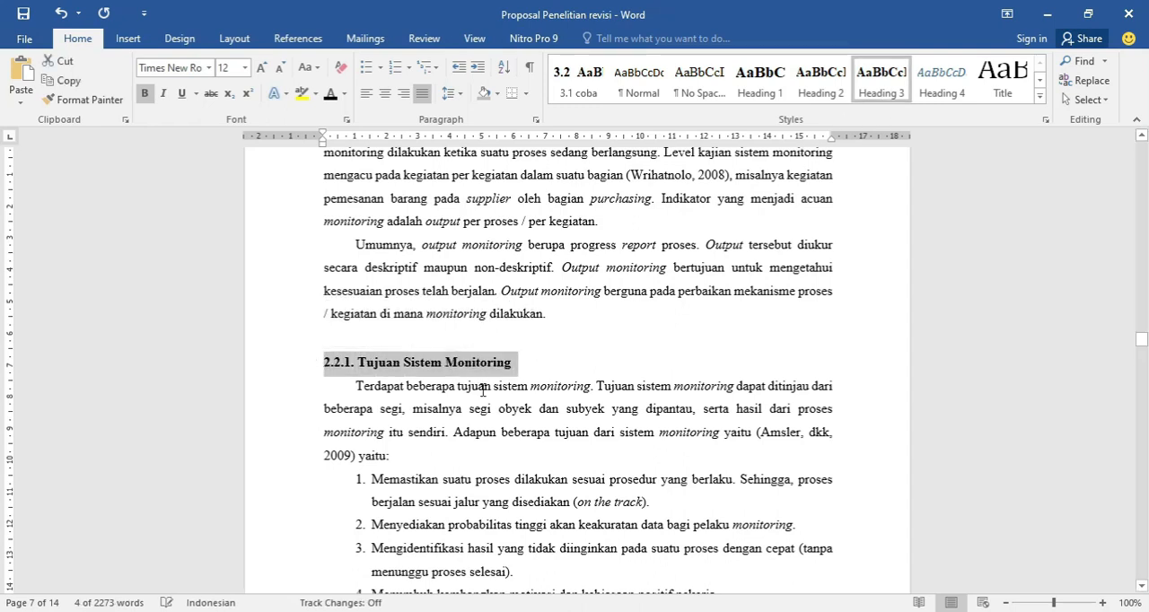
Apply the Heading 2 style to the 3.1 Kerangka Kerja Penelitian subheading in BAB 3.
scroll(449, 422, "down", 10)
scroll(423, 430, "down", 5)
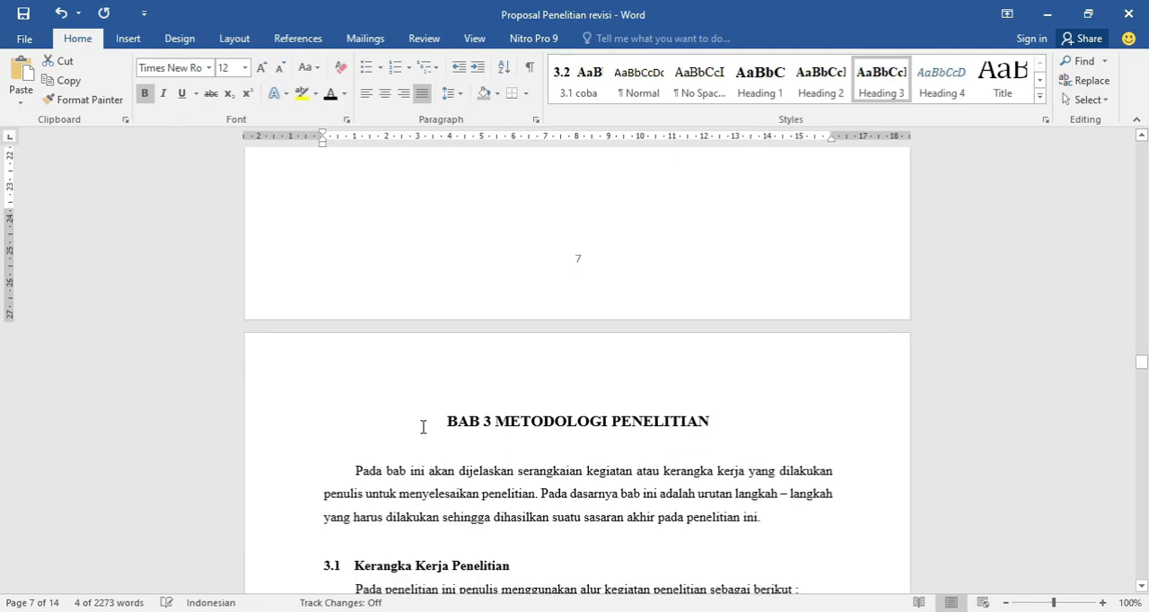
left_click(398, 363)
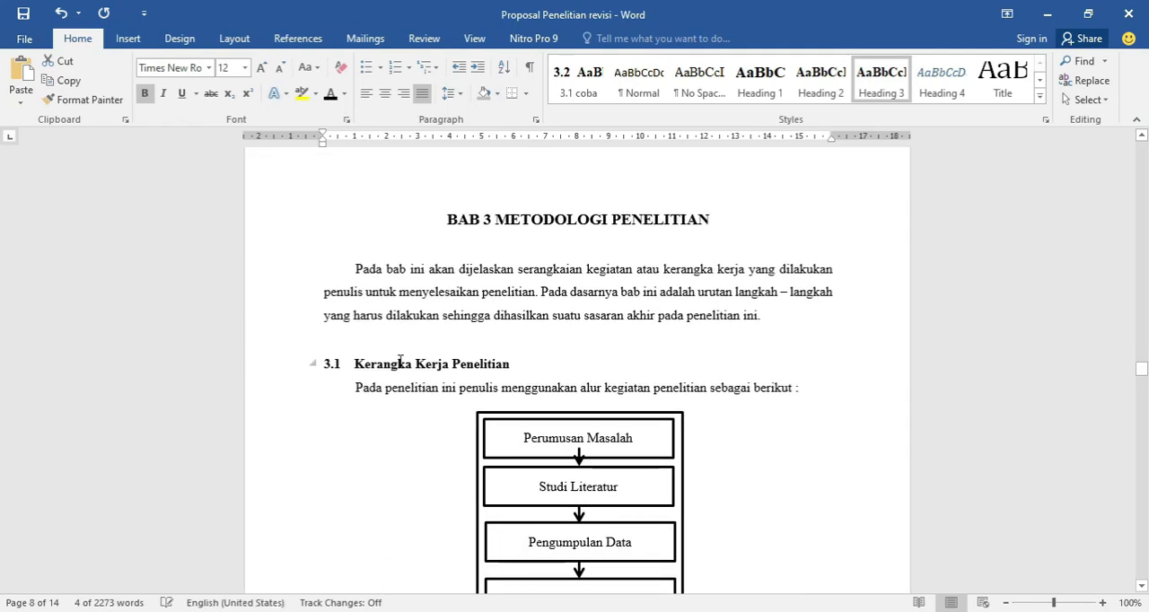
left_click(322, 364, "shift")
left_click(826, 80)
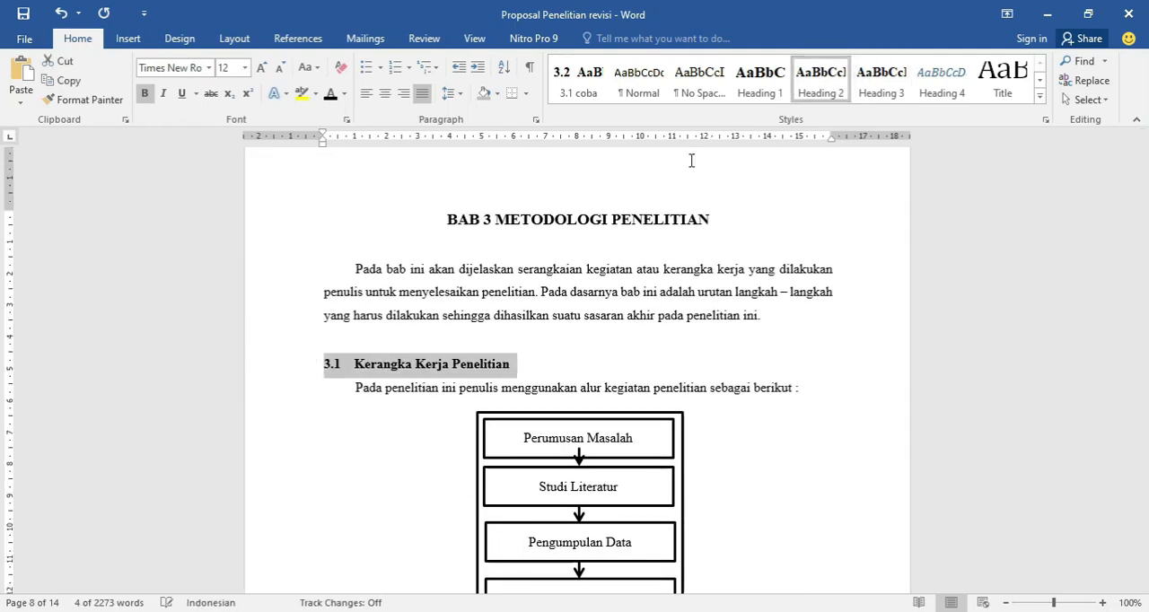
Apply the Heading 2 style to the 3.2 Metode Penelitian and 3.3 Perangkat Dalam Perancangan subheadings in BAB 3.
scroll(447, 461, "down", 12)
scroll(446, 440, "down", 12)
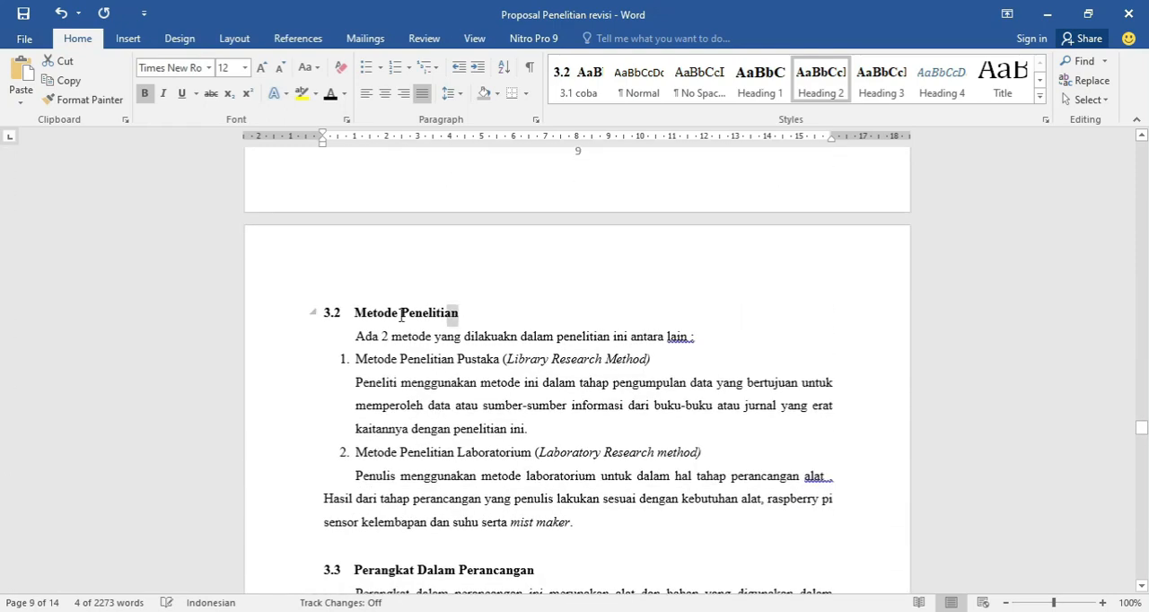
left_click_drag(401, 314, 314, 318)
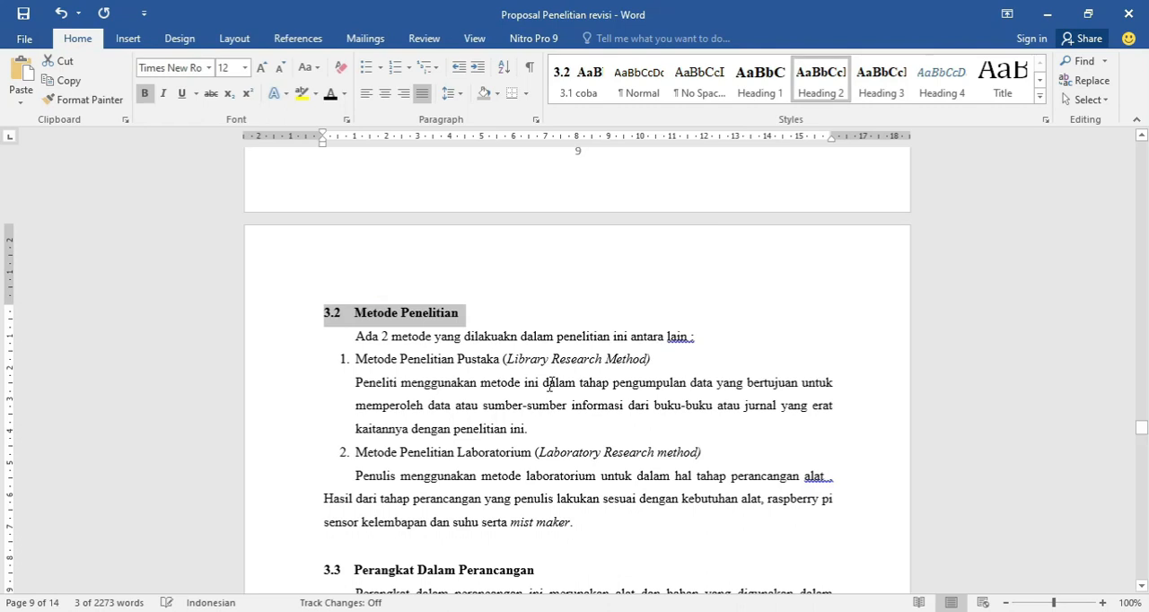
scroll(550, 386, "down", 3)
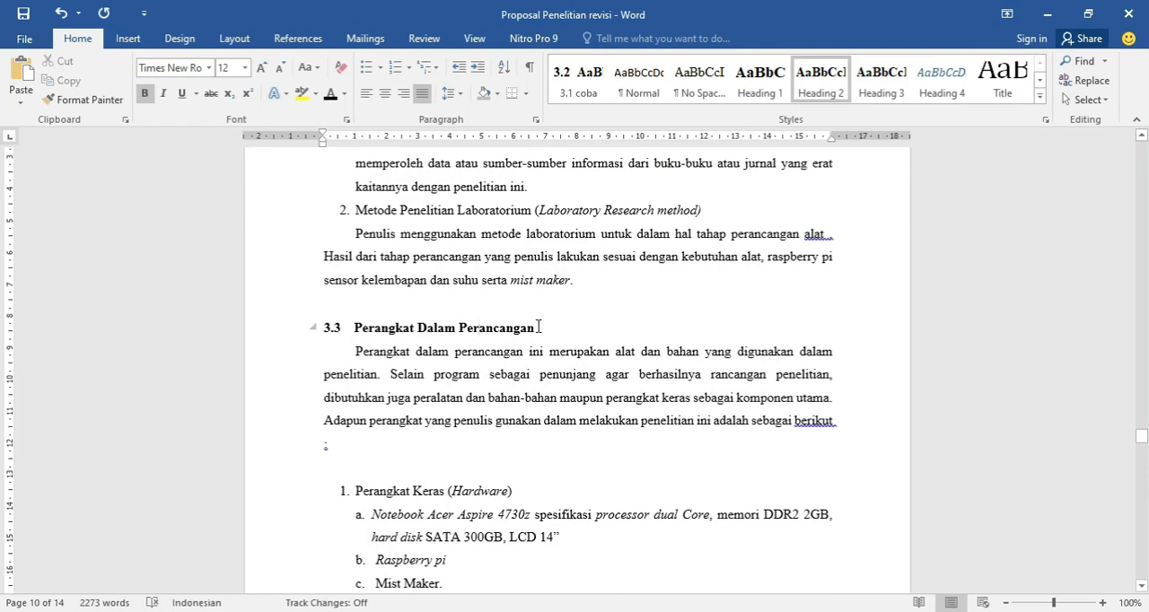
left_click_drag(536, 328, 323, 328)
left_click(821, 87)
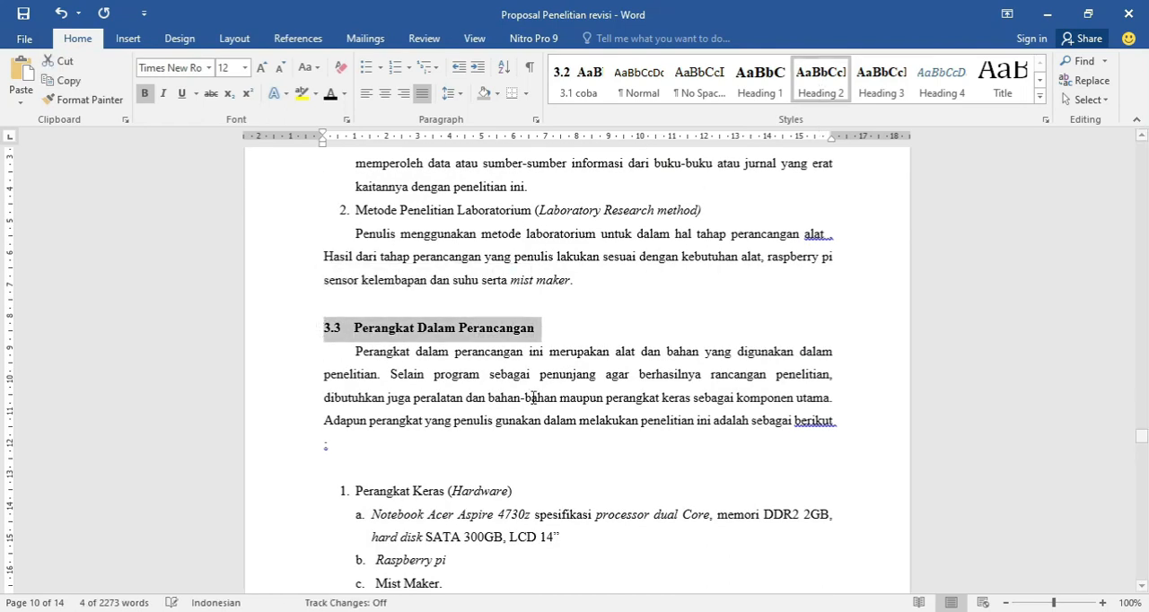
Look through the BAB 4 headings and the DAFTAR PUSTAKA section for titles that still need a heading style.
scroll(521, 410, "down", 9)
scroll(521, 410, "down", 15)
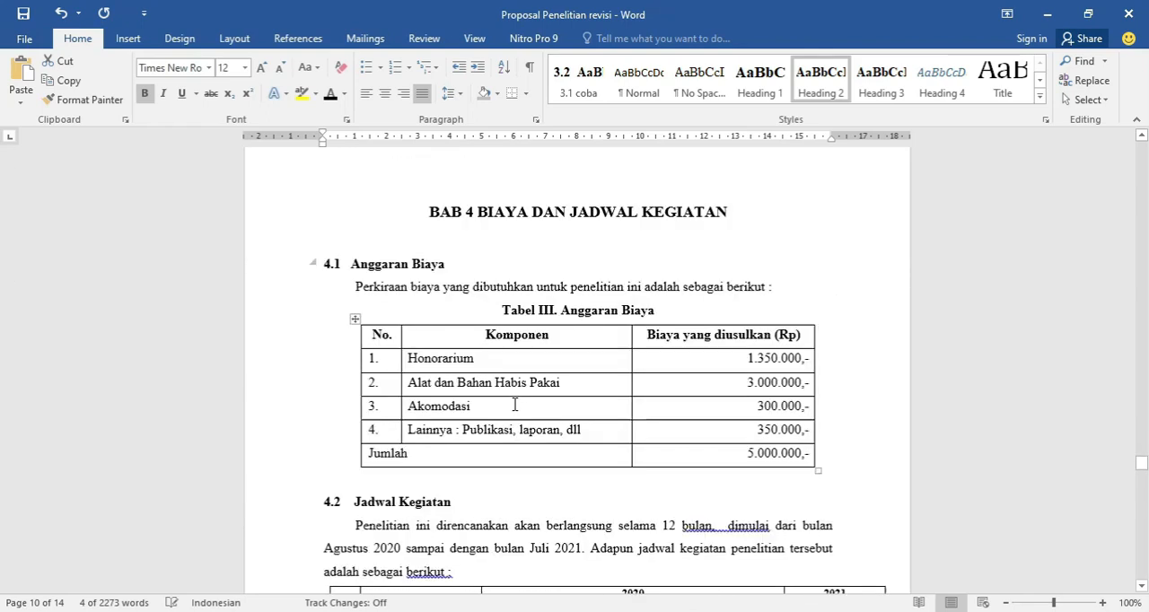
scroll(489, 413, "down", 3)
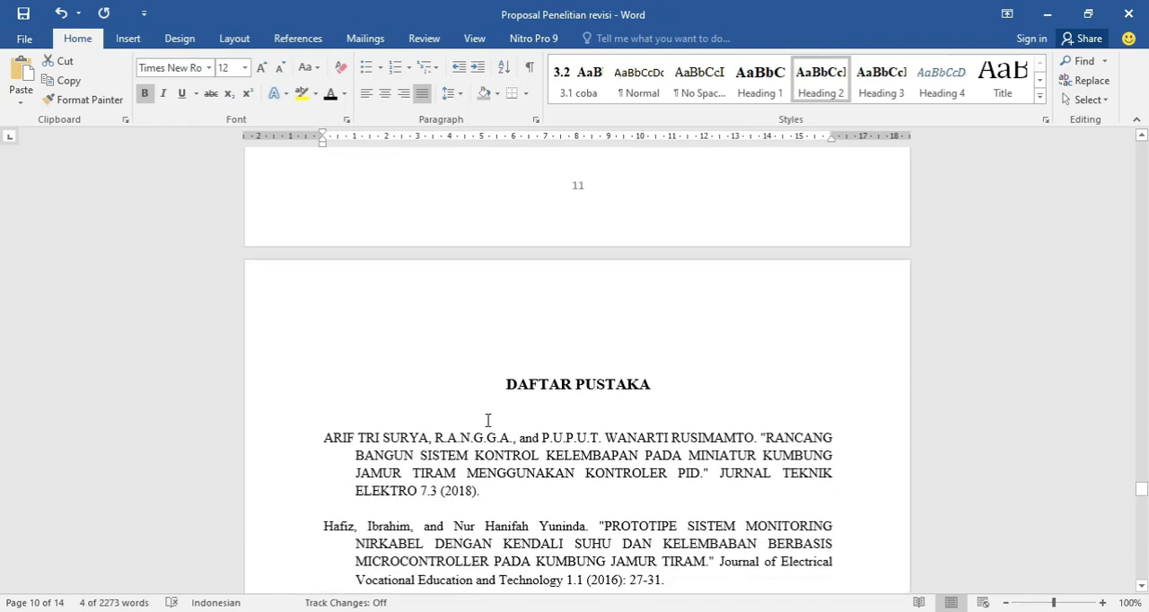
scroll(502, 376, "down", 6)
scroll(489, 429, "up", 6)
scroll(488, 428, "up", 9)
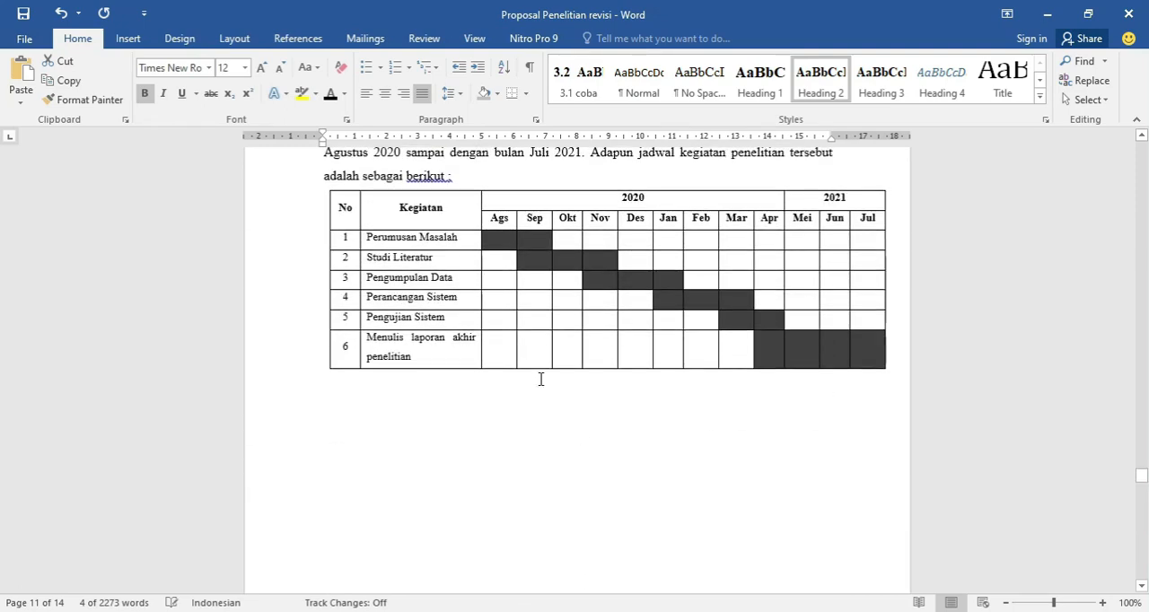
scroll(545, 369, "up", 8)
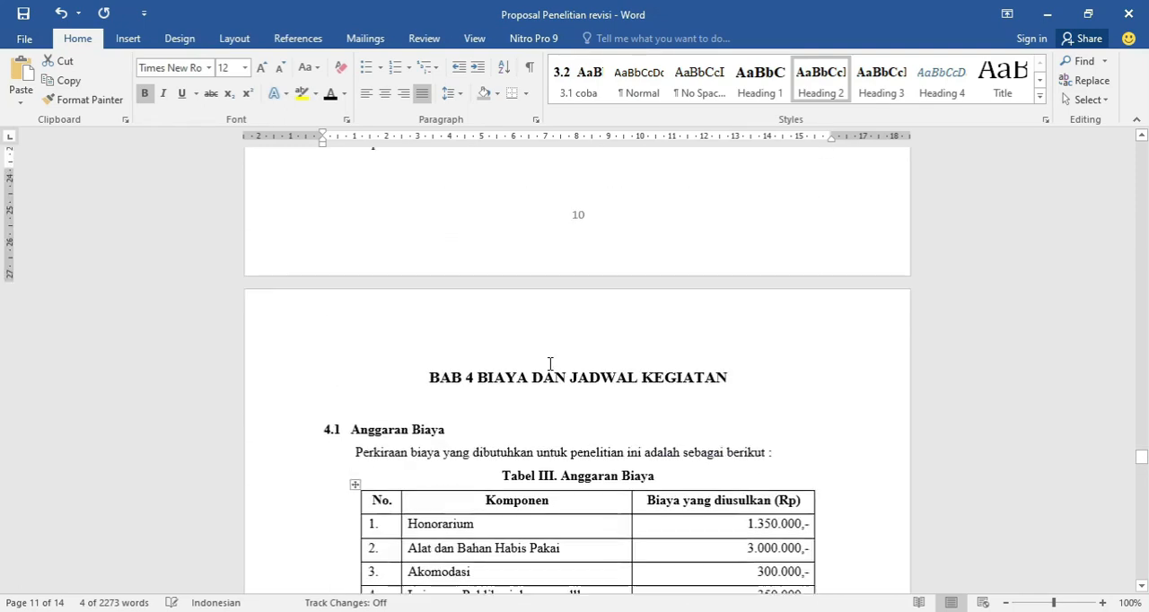
scroll(649, 245, "up", 6)
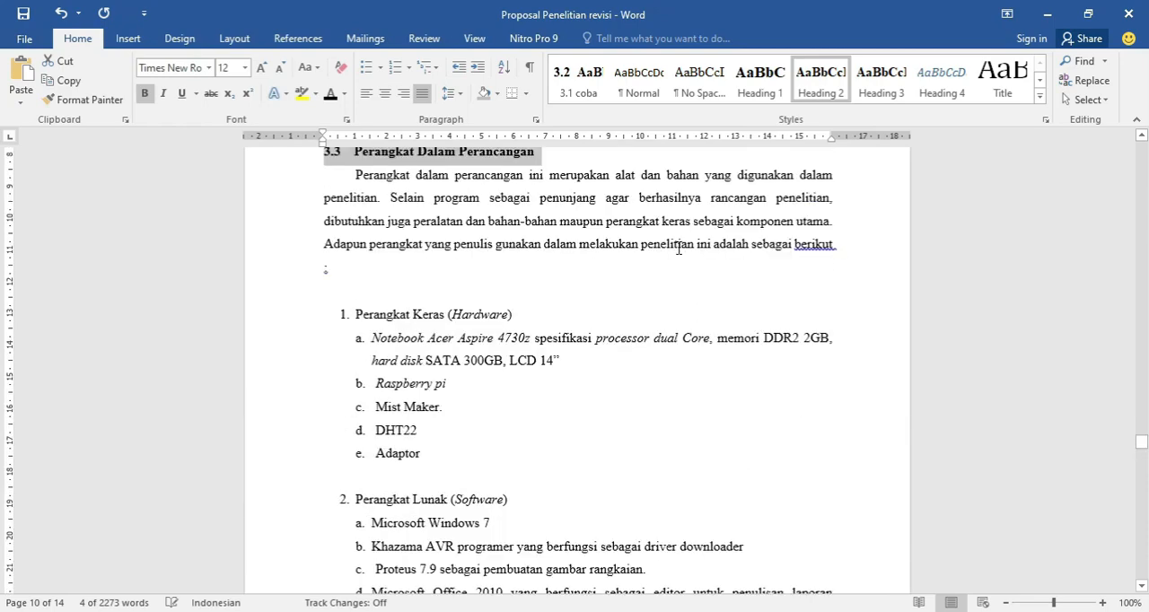
Insert a custom table of contents with three levels, page numbers and dotted leaders below the DAFTAR ISI title.
left_click_drag(1141, 444, 1140, 214)
left_click(366, 340)
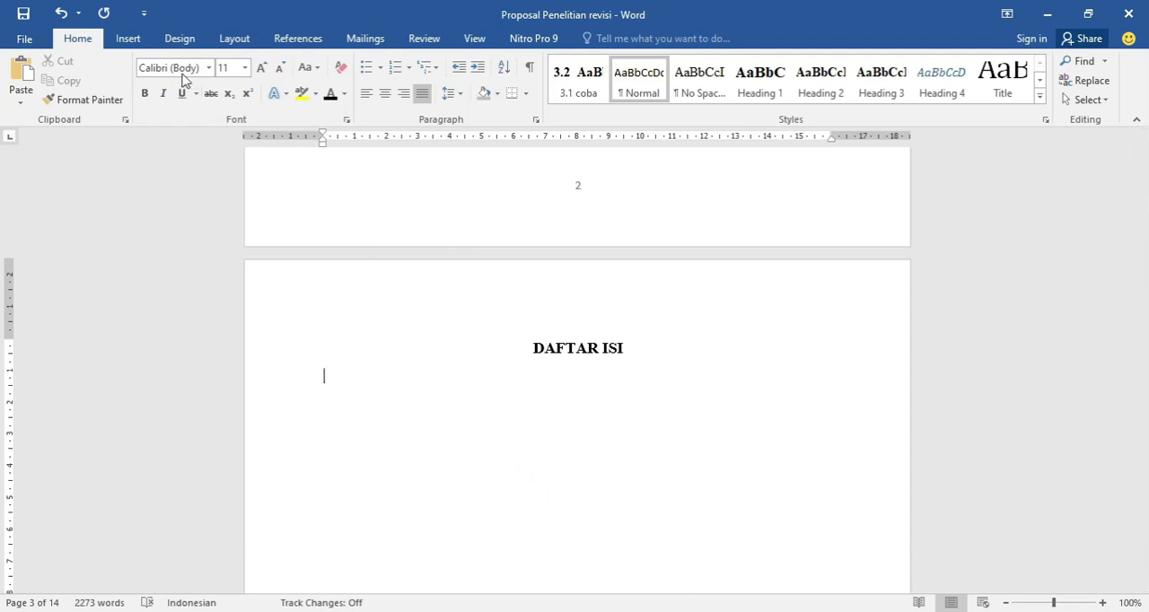
left_click(287, 42)
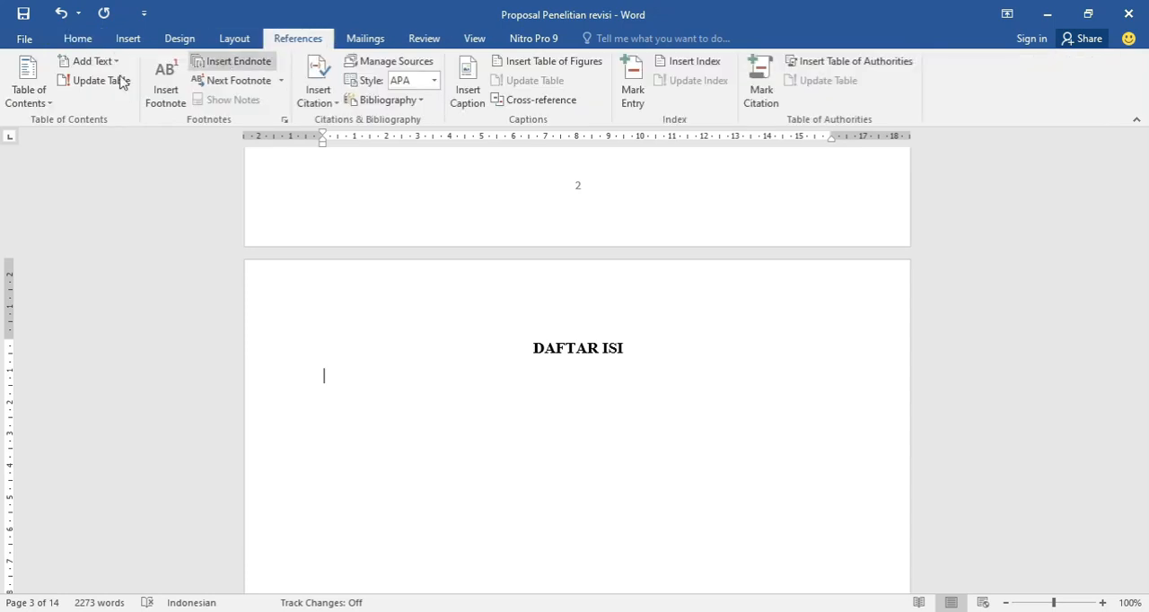
left_click(31, 101)
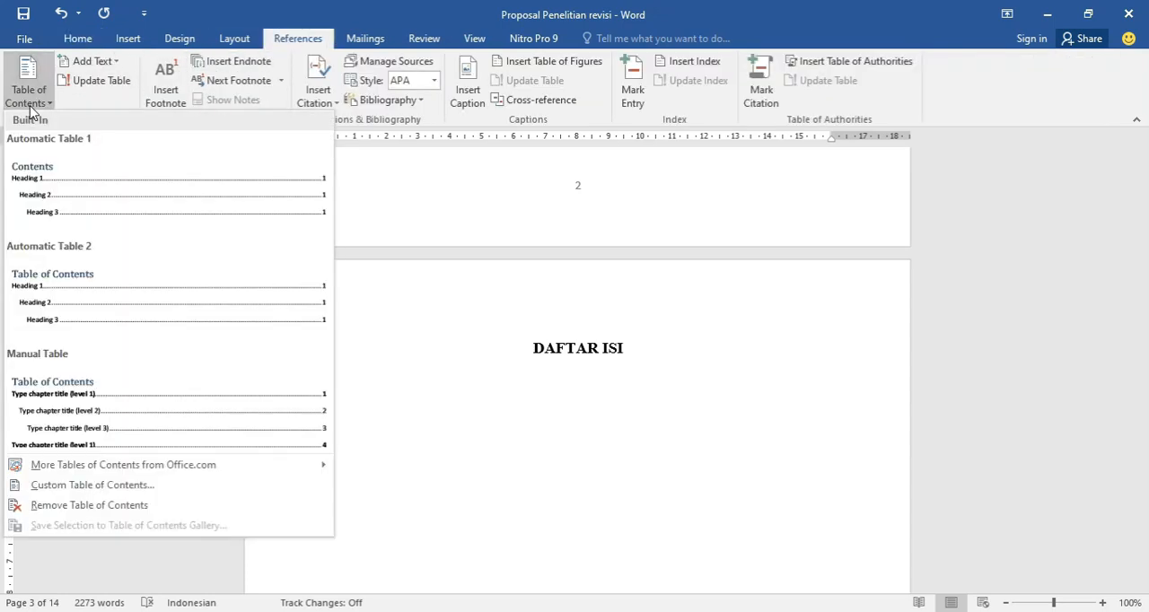
left_click(70, 491)
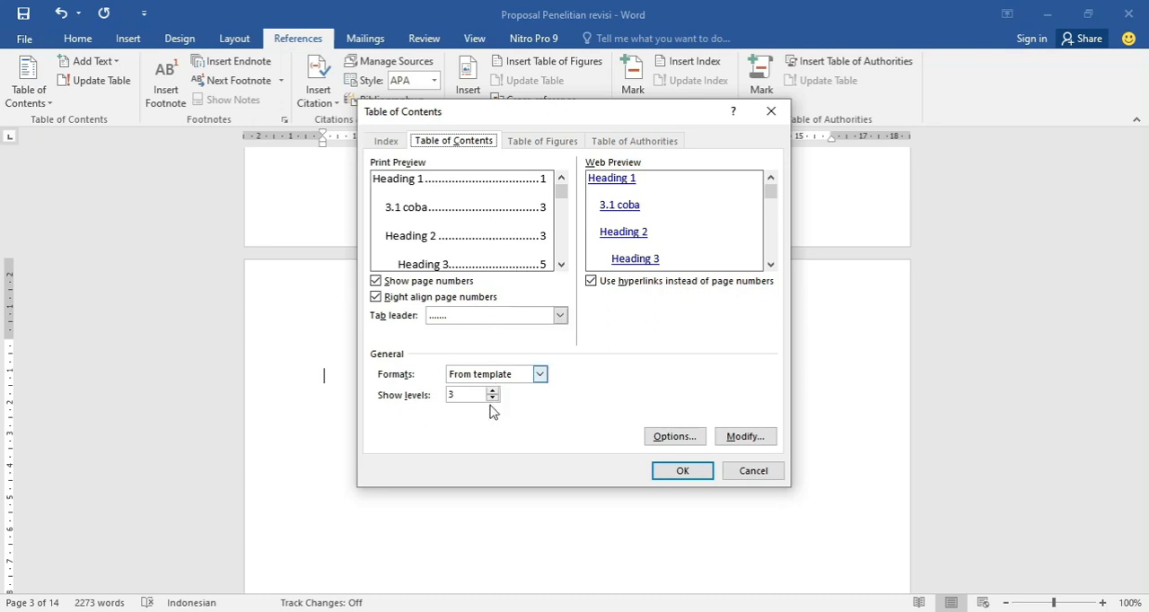
left_click(681, 471)
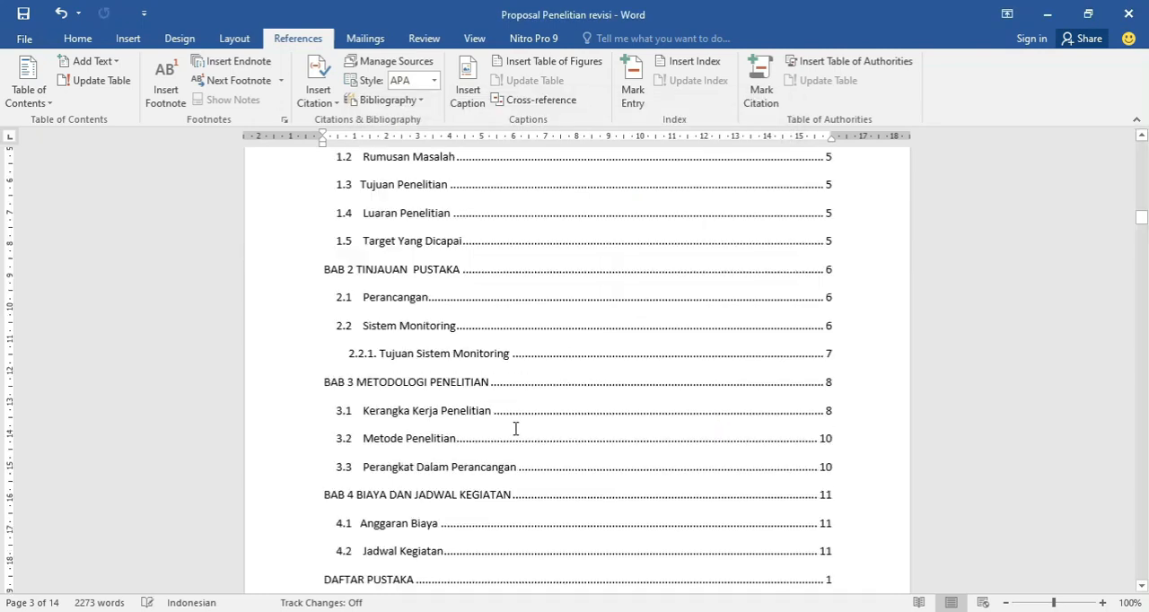
Examine the table of contents entries and compare their page numbers with the chapter pages in the document.
scroll(467, 359, "up", 4)
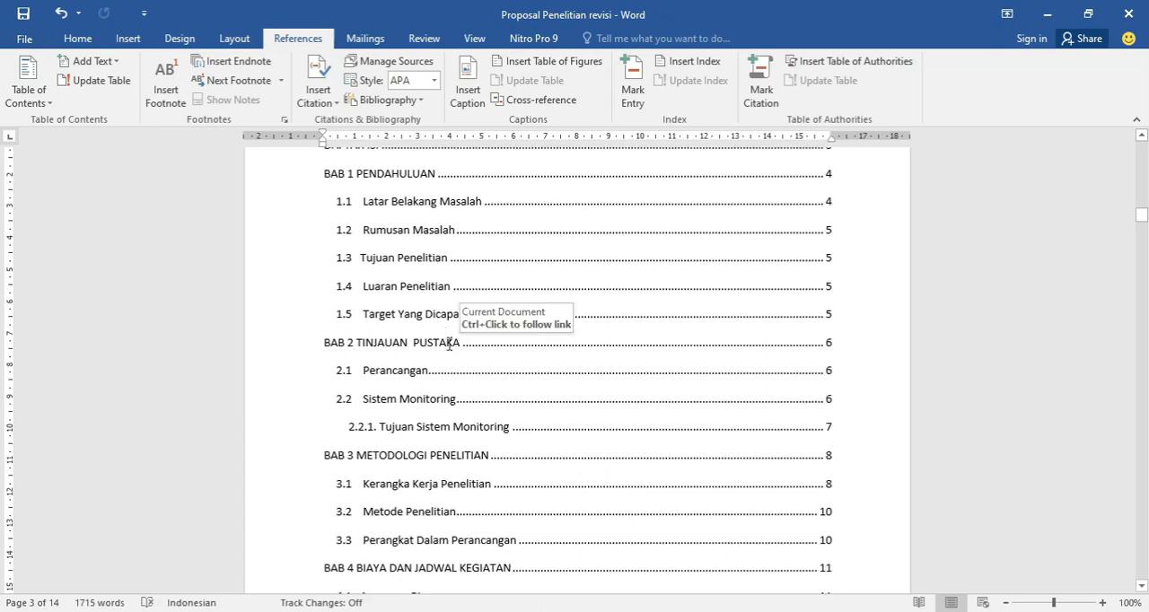
scroll(430, 312, "down", 3)
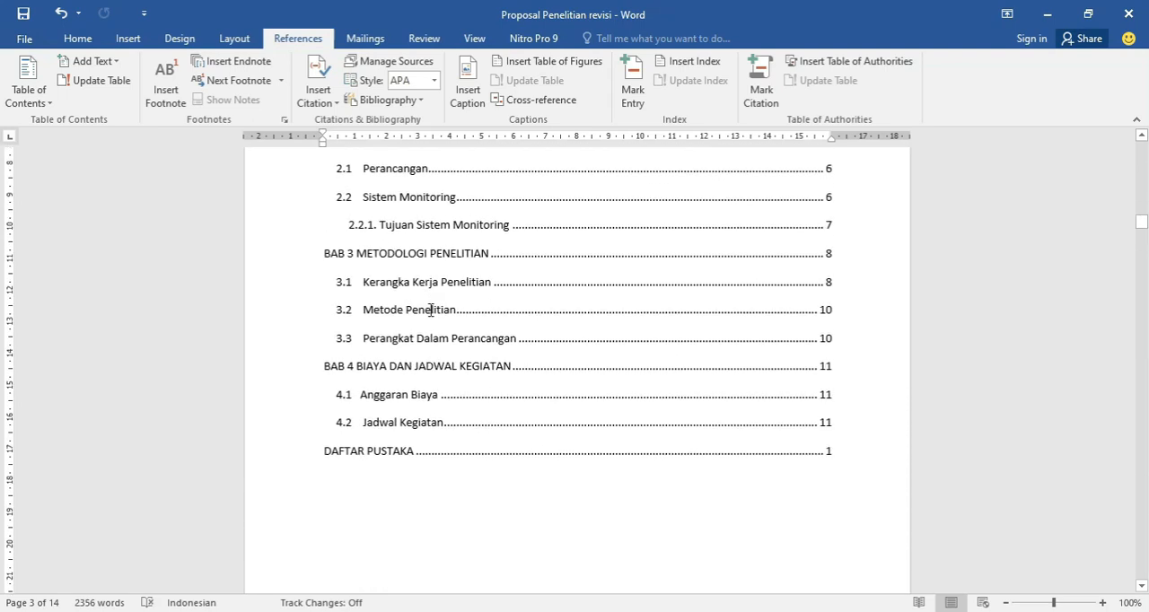
scroll(430, 310, "down", 1)
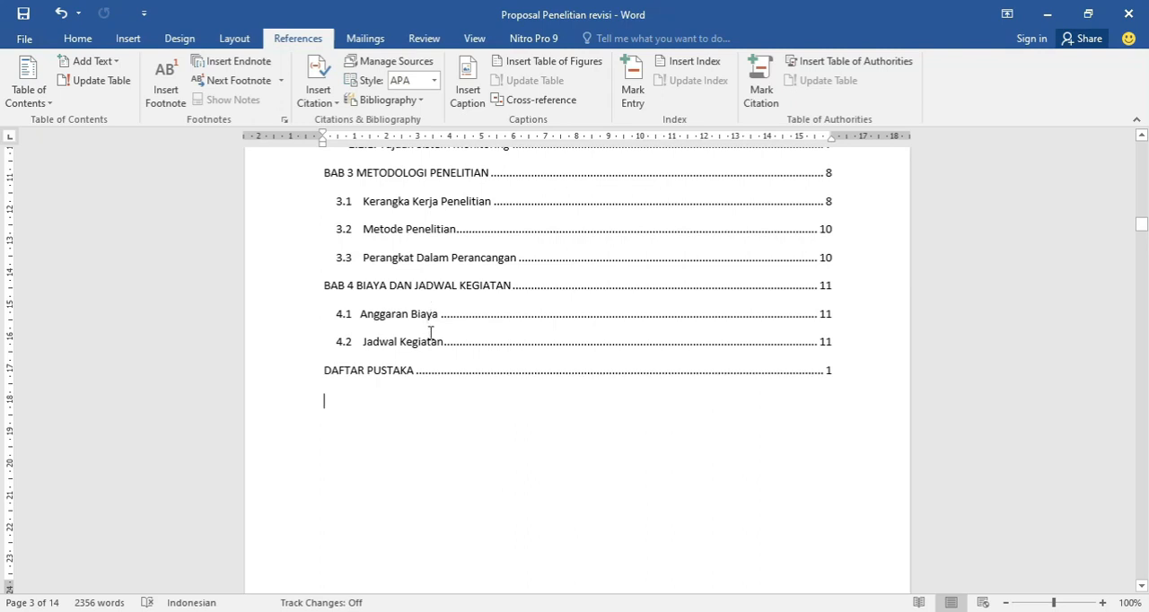
scroll(714, 397, "down", 5)
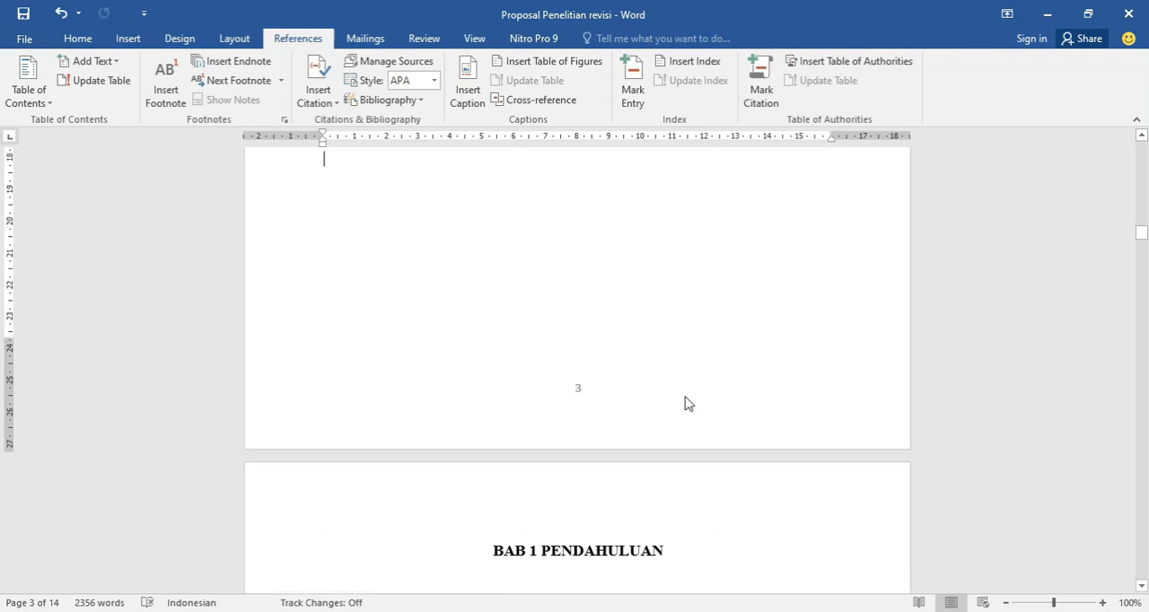
scroll(559, 348, "down", 2)
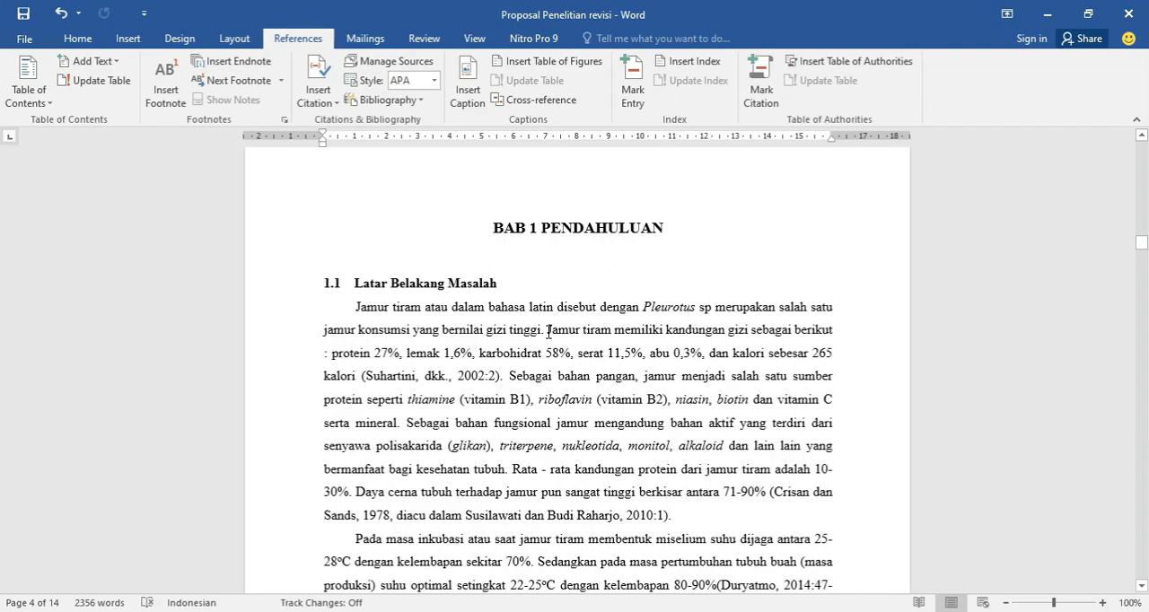
scroll(549, 332, "down", 10)
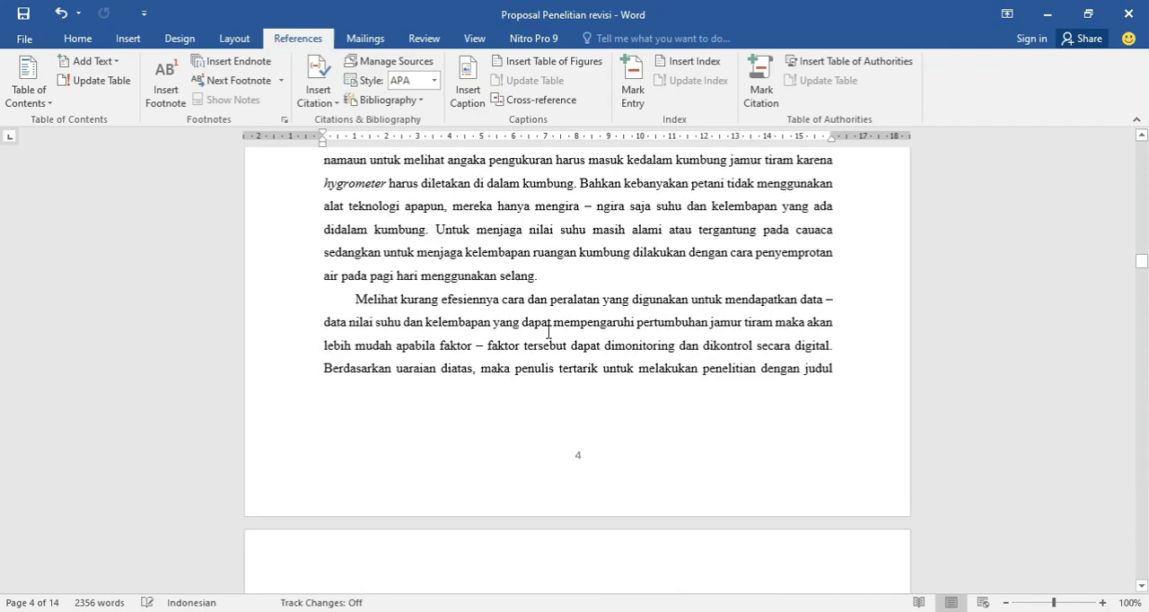
scroll(549, 332, "down", 5)
scroll(539, 332, "up", 18)
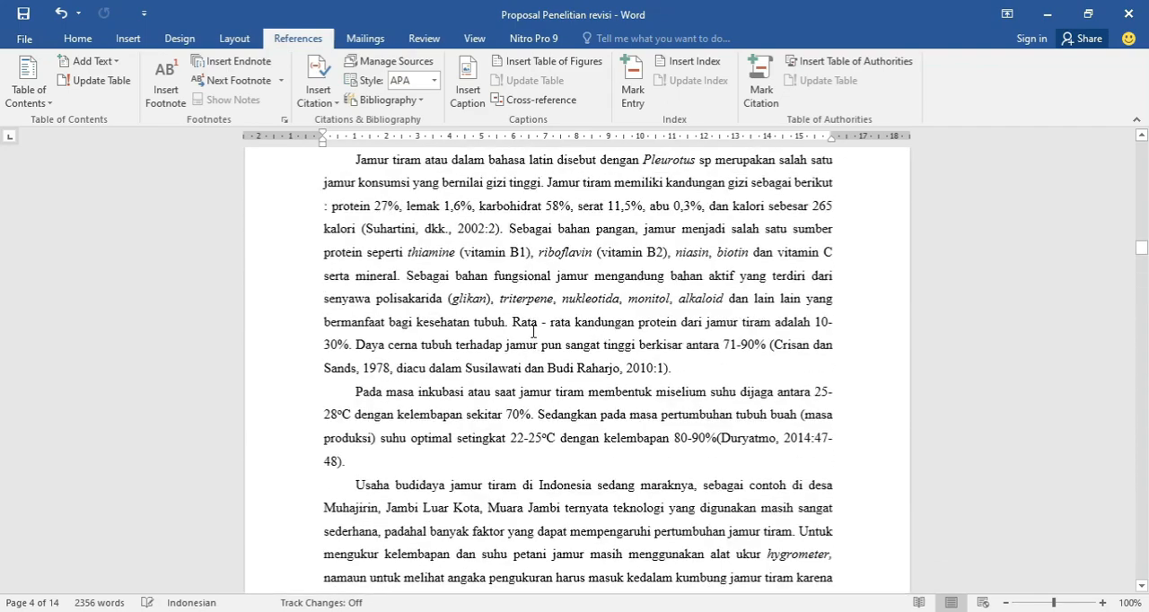
scroll(532, 331, "up", 15)
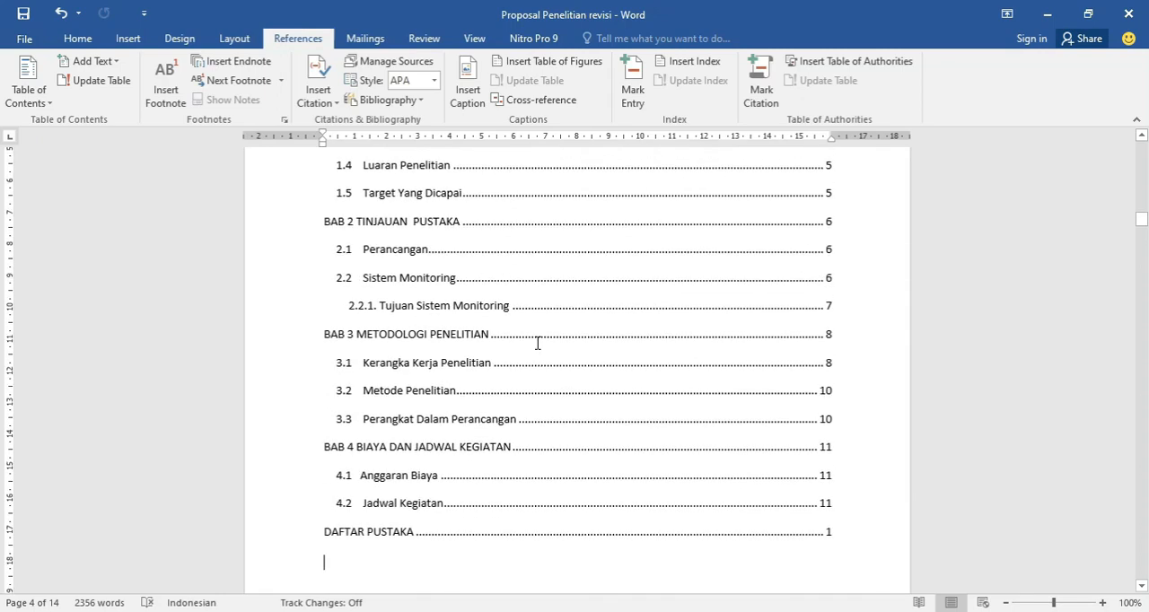
scroll(503, 337, "up", 2)
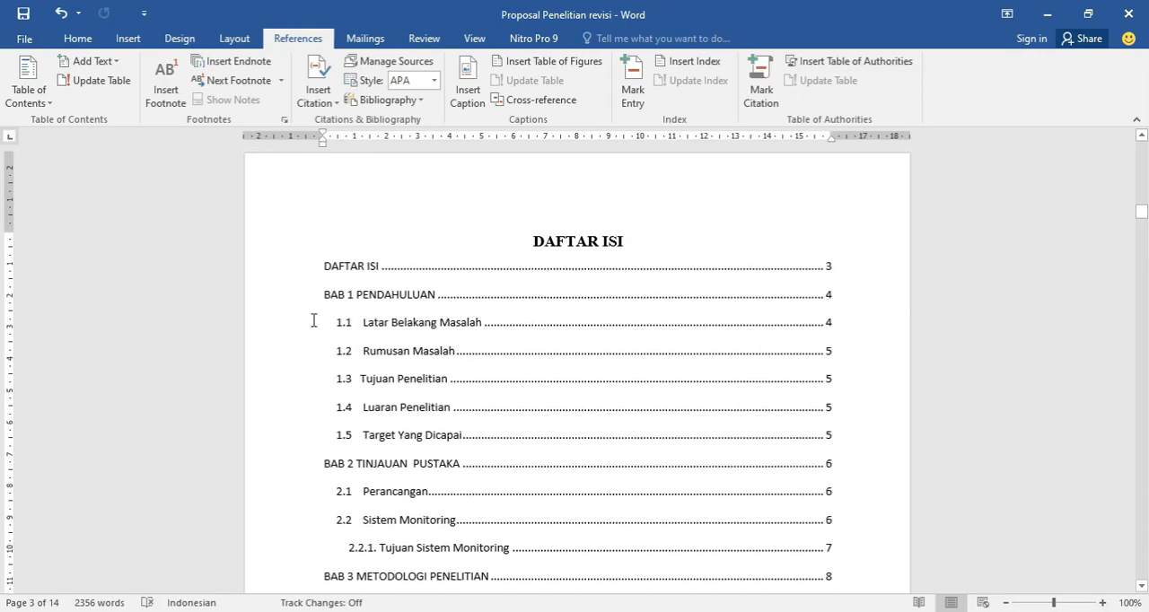
Display the Navigation pane and go to the 1.5 Target Yang Dicapai, 2.1 Perancangan and 2.2.1 Tujuan Sistem Monitoring headings.
left_click(420, 41)
left_click(473, 41)
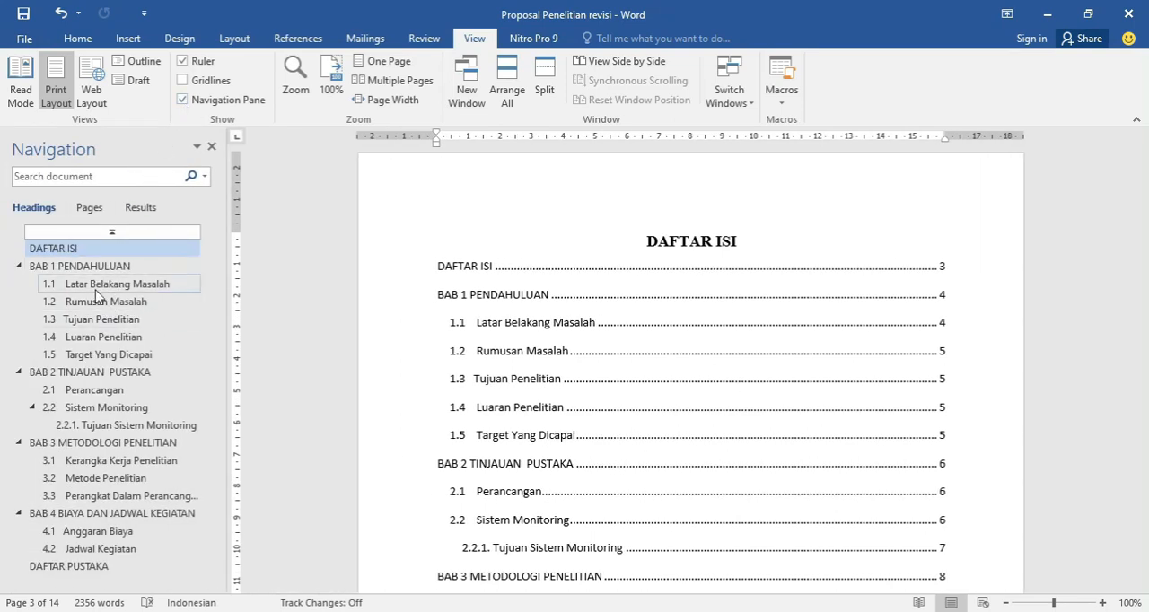
left_click(95, 356)
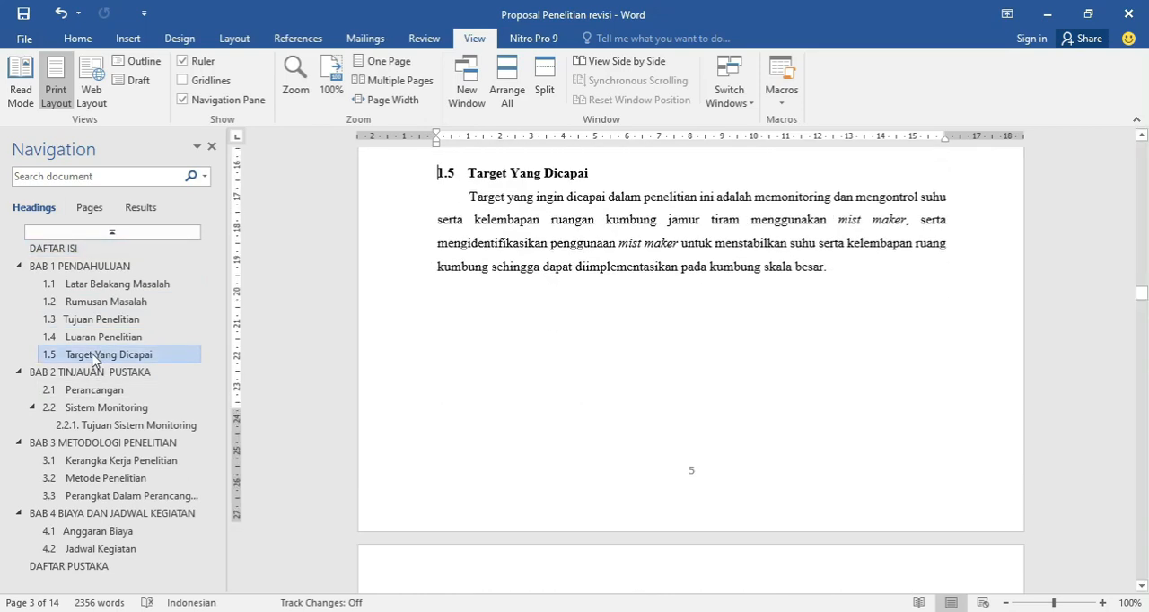
left_click(85, 388)
left_click(126, 425)
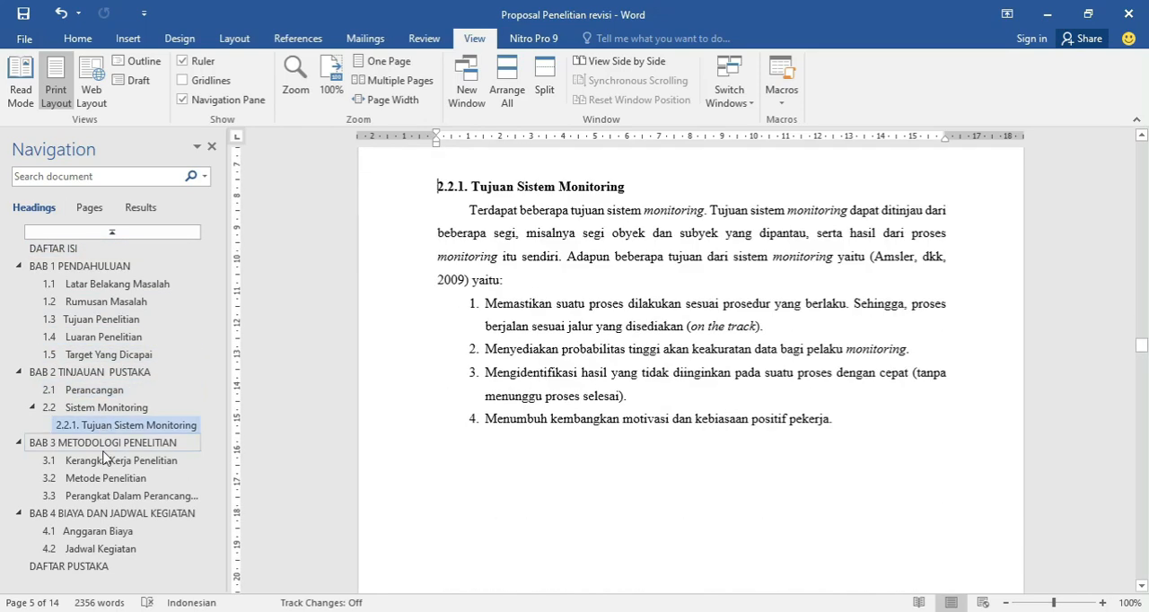
Visit the 3.1, 1.4, 1.3, 1.1 and BAB 1 PENDAHULUAN headings and return to the DAFTAR ISI page.
left_click(116, 461)
left_click(103, 338)
left_click(103, 320)
left_click(106, 284)
left_click(102, 268)
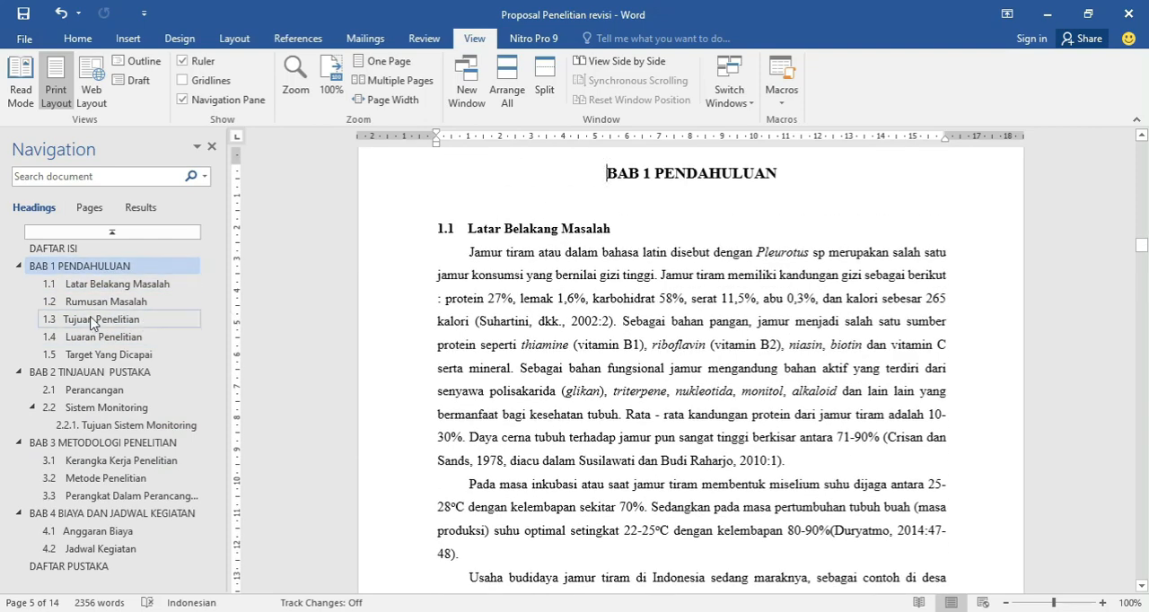
scroll(467, 306, "up", 10)
scroll(484, 316, "up", 7)
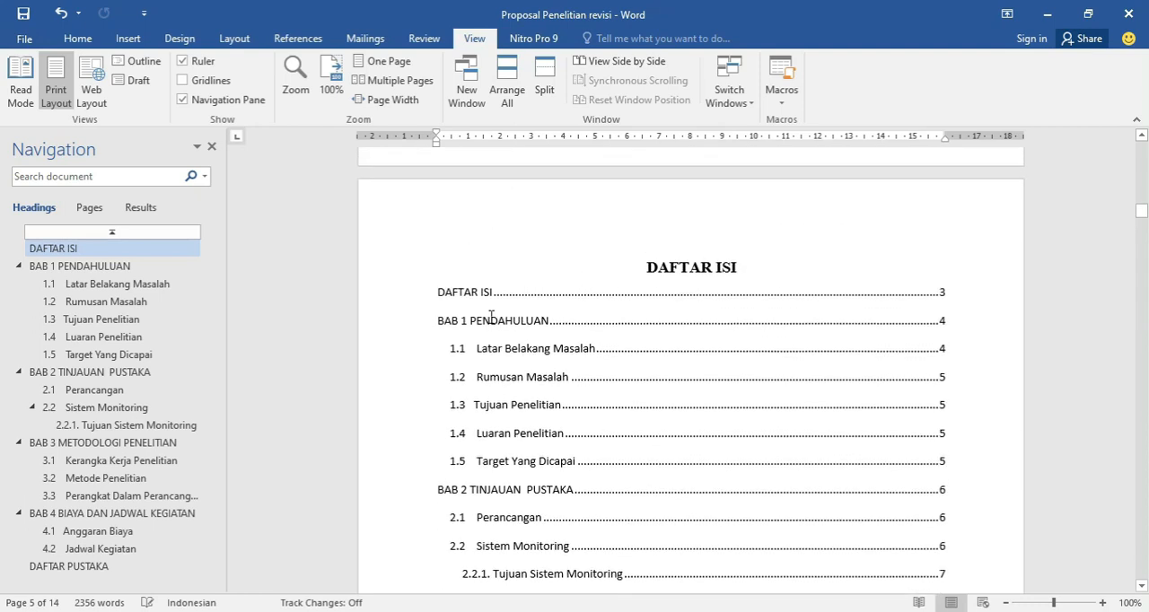
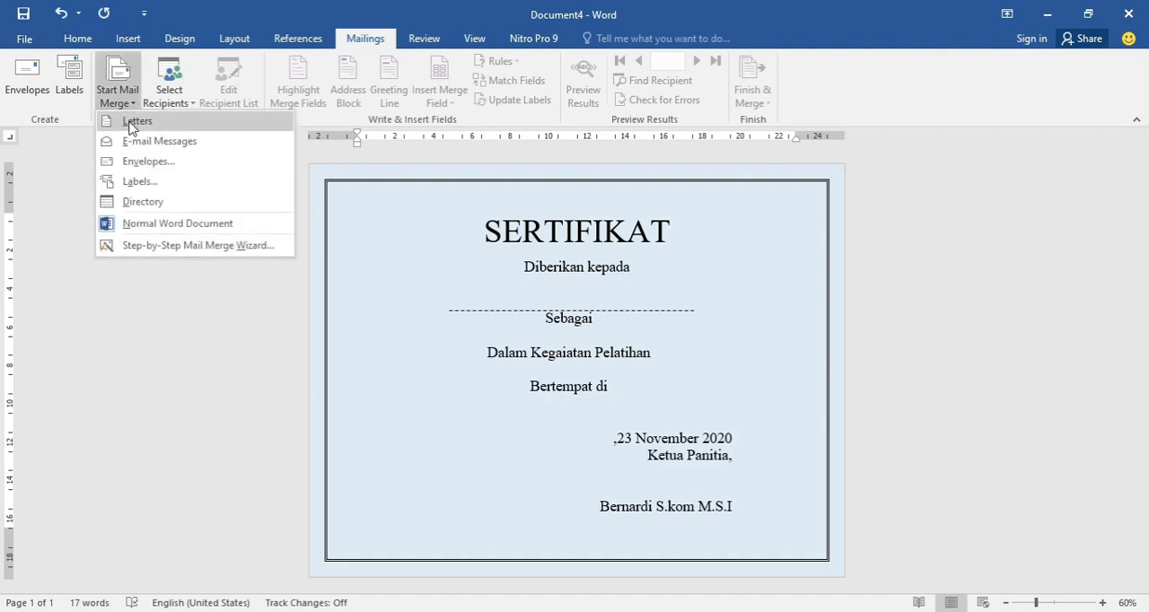
Start a Letters mail merge for the certificate and create a new recipient list.
left_click(135, 121)
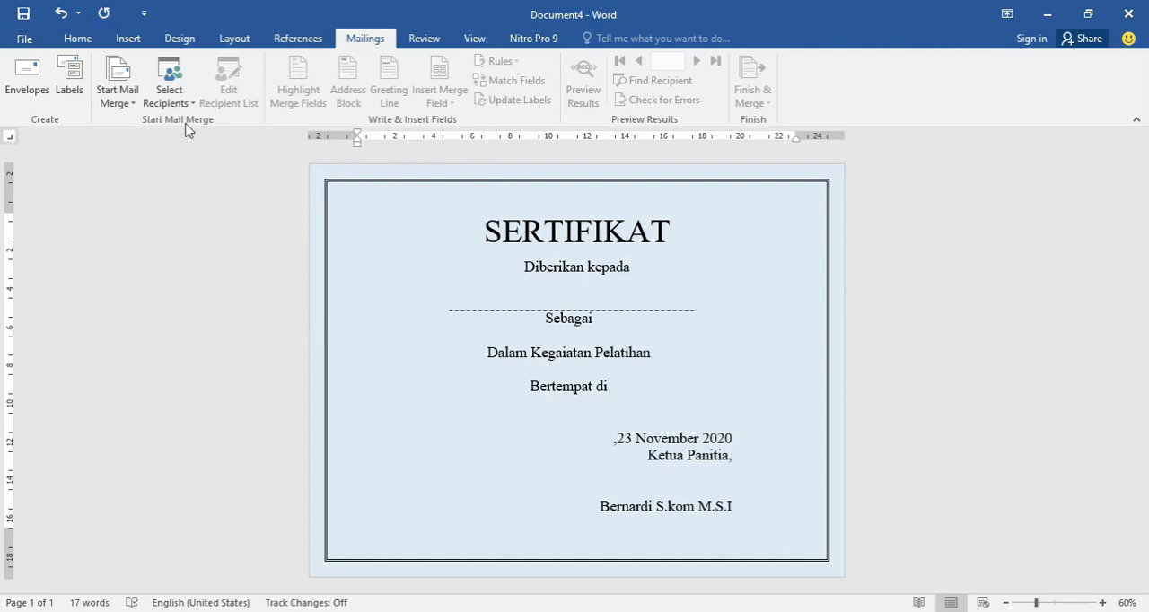
left_click(163, 106)
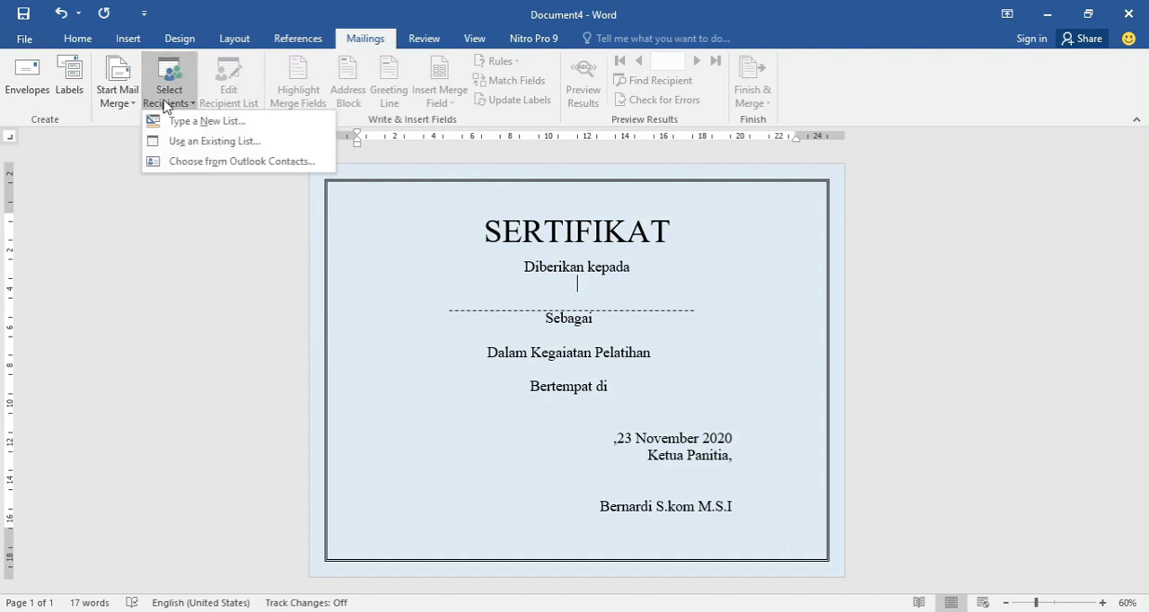
left_click(189, 126)
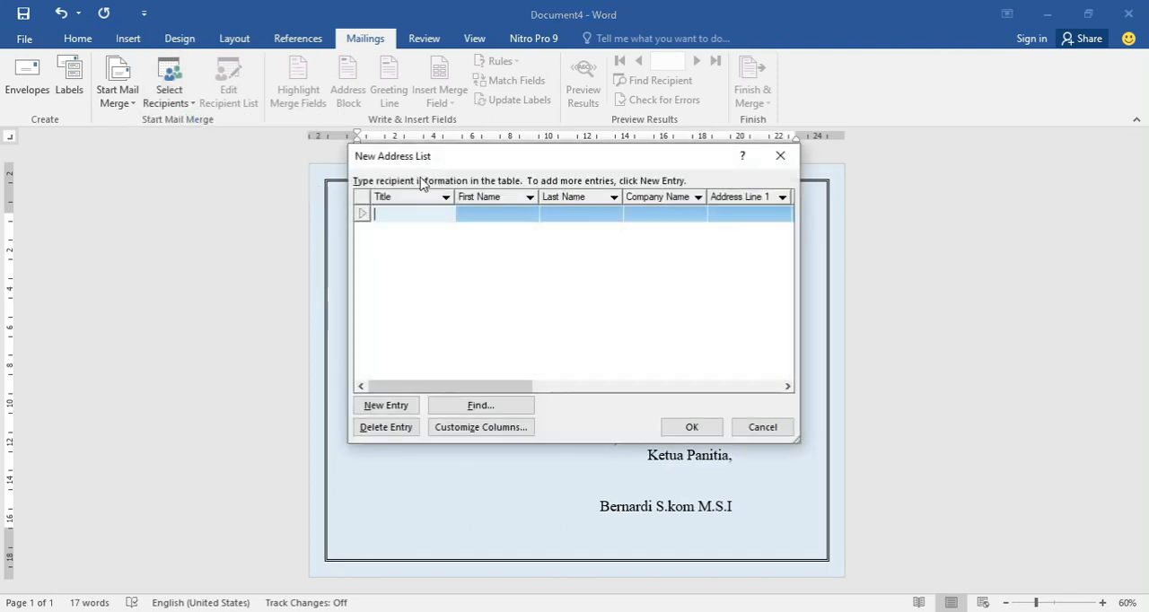
mouse_move(423, 159)
left_mouse_down()
mouse_move(443, 177)
mouse_move(429, 170)
left_mouse_up()
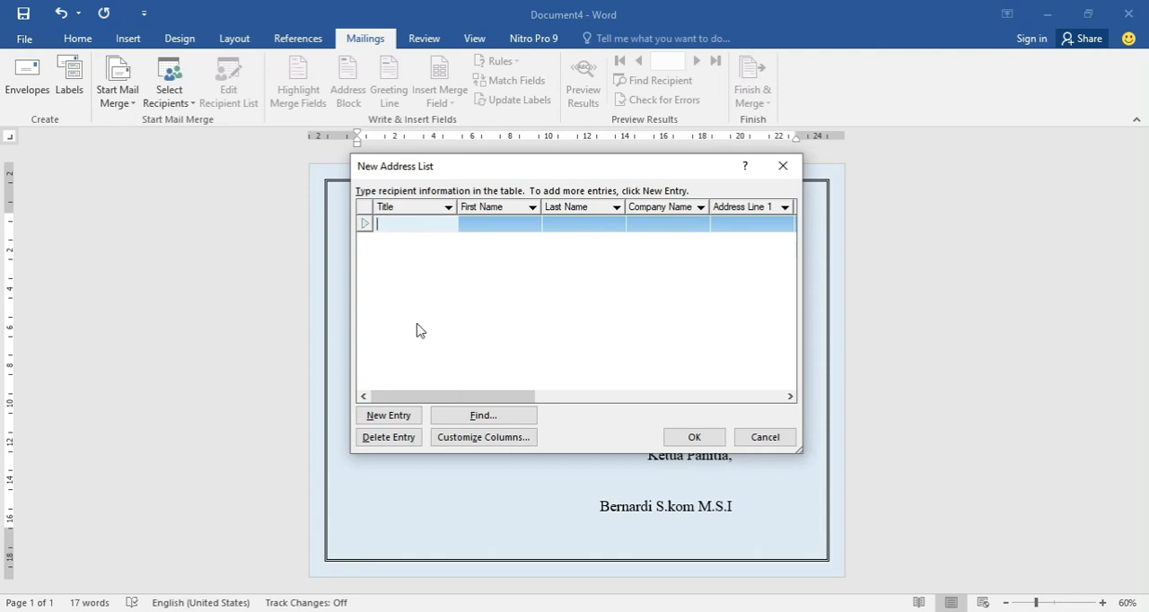
left_click_drag(440, 398, 412, 361)
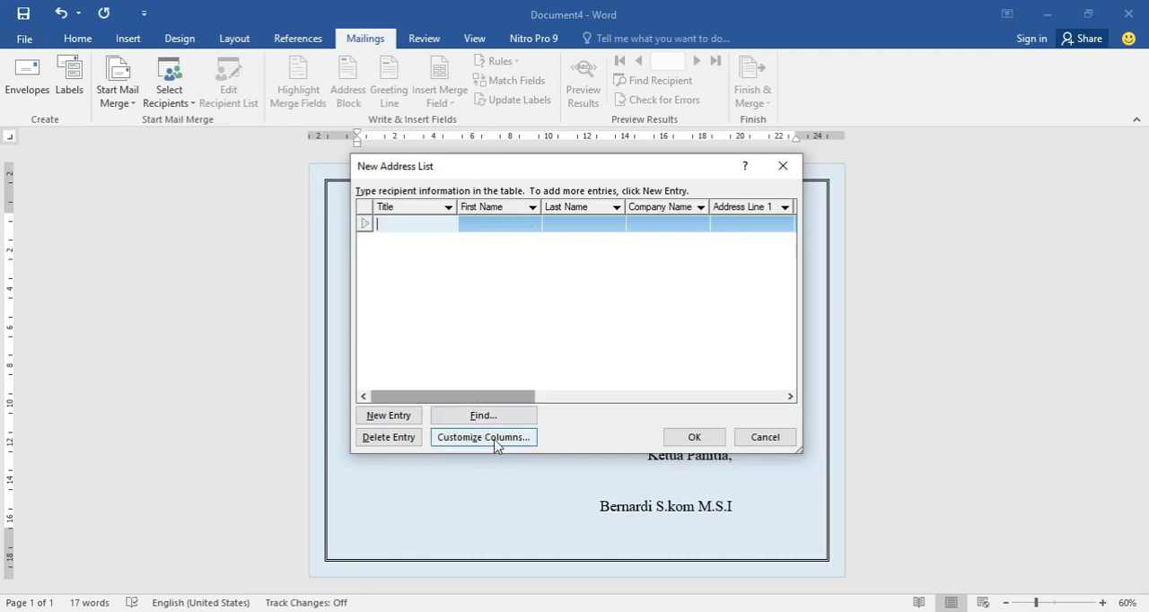
left_click_drag(458, 175, 269, 179)
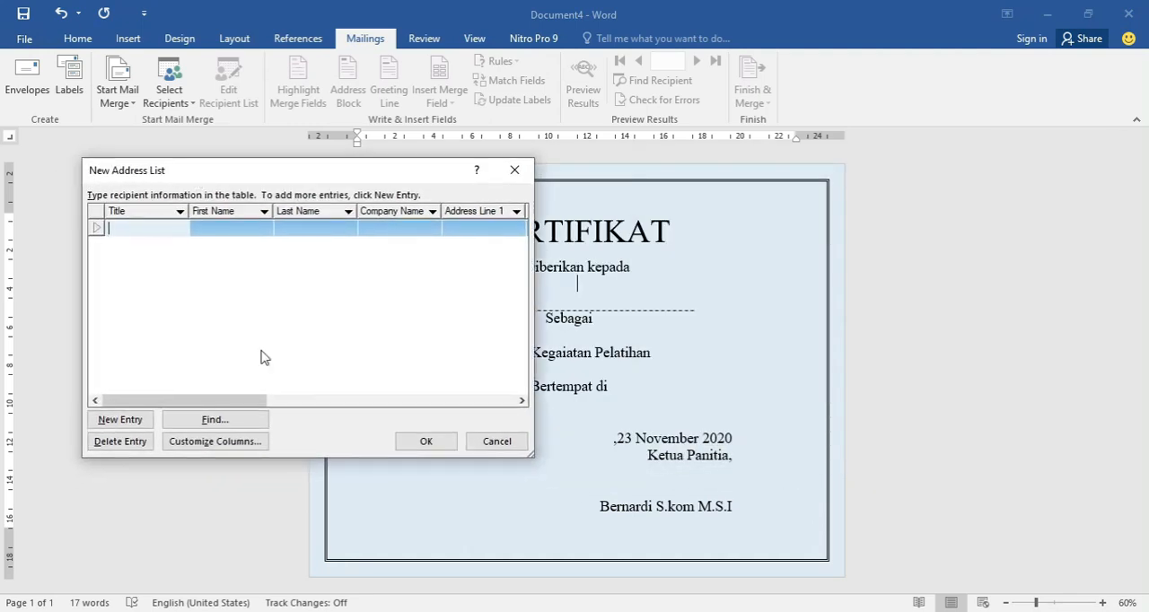
Delete all the default field names, from E-mail Address up to Title, from the address list columns.
left_click(240, 442)
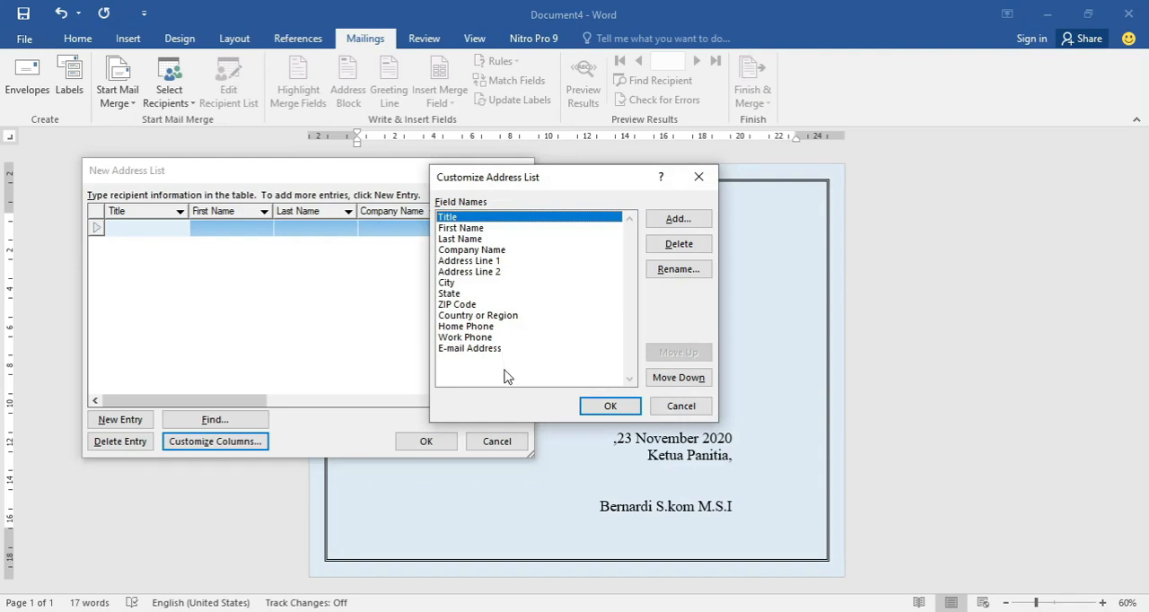
left_click(485, 349)
left_click(679, 243)
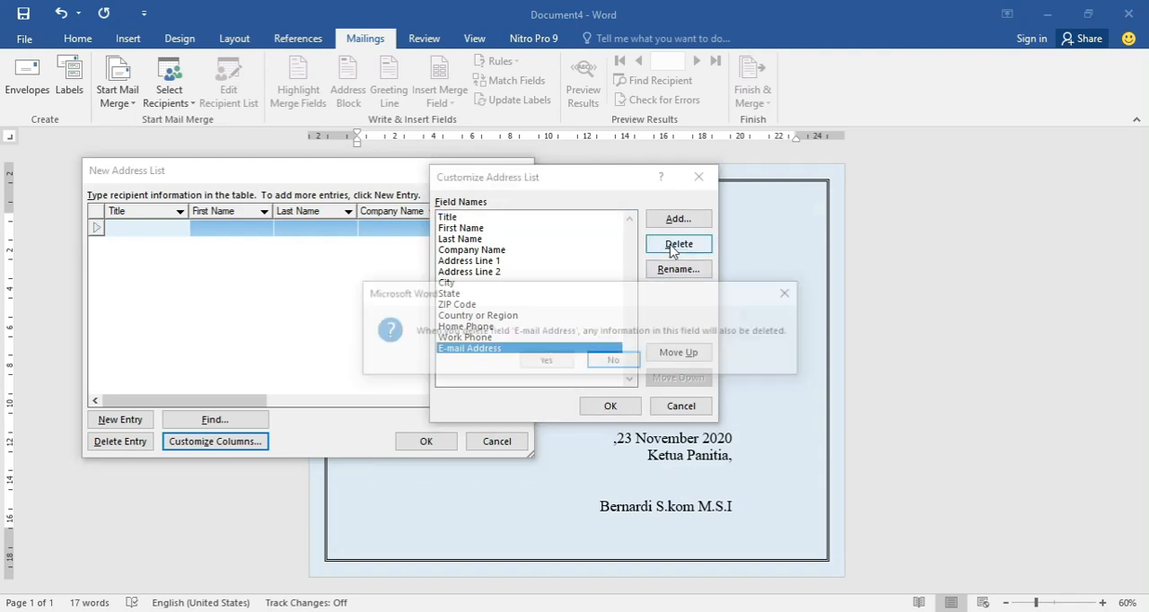
left_click(542, 364)
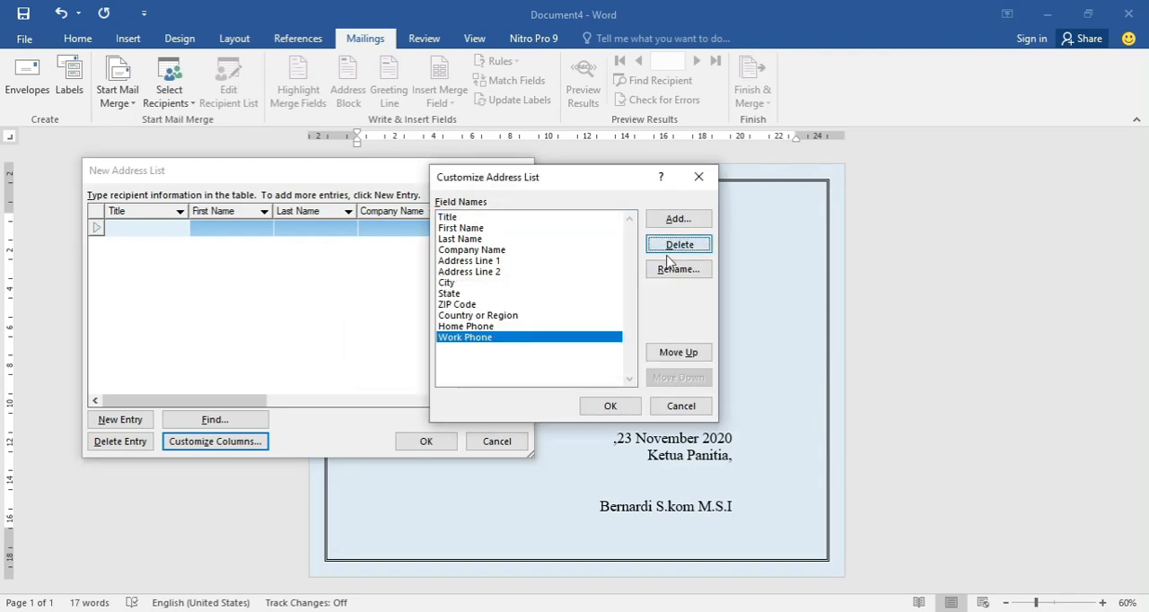
left_click(676, 248)
left_click(566, 364)
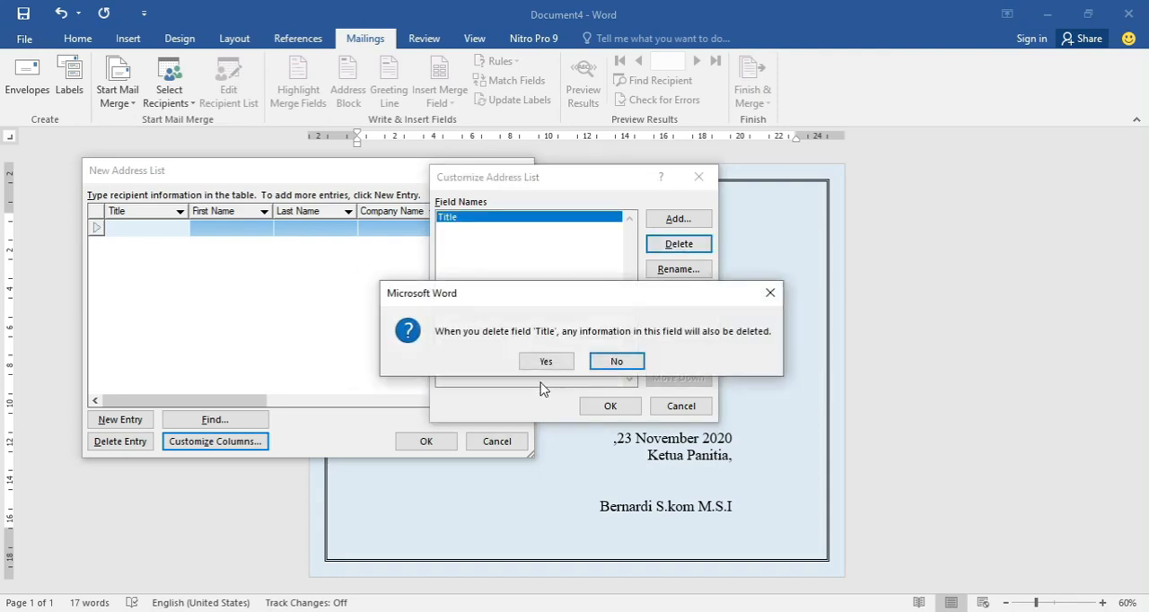
left_click(545, 362)
Add a custom field named Nama to the emptied address list.
left_click_drag(527, 185, 343, 184)
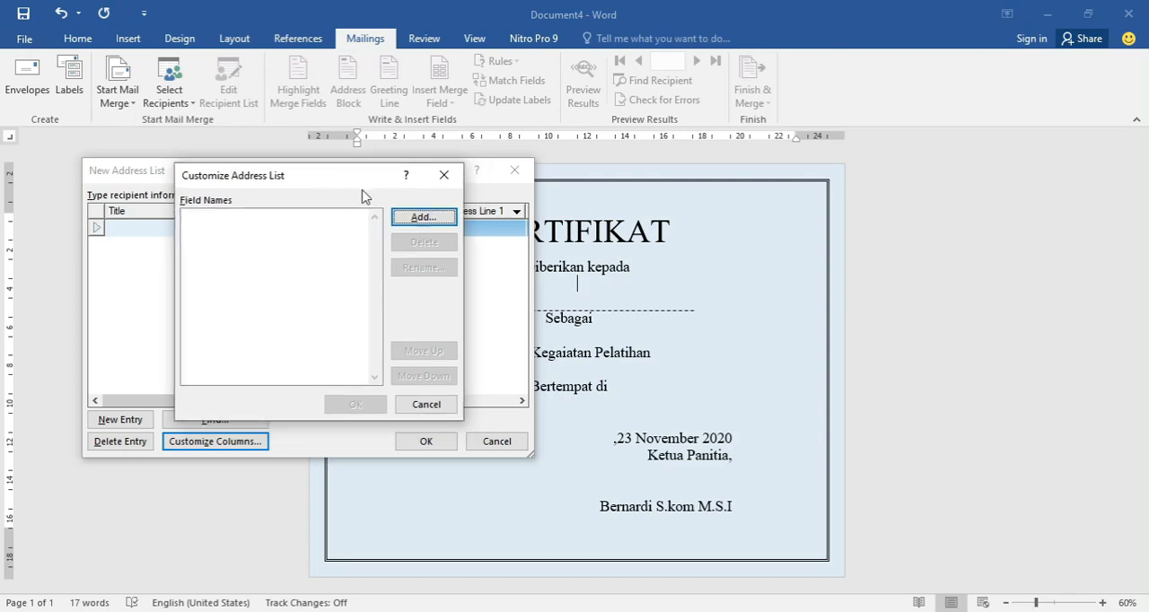
right_click(362, 192)
left_click(340, 280)
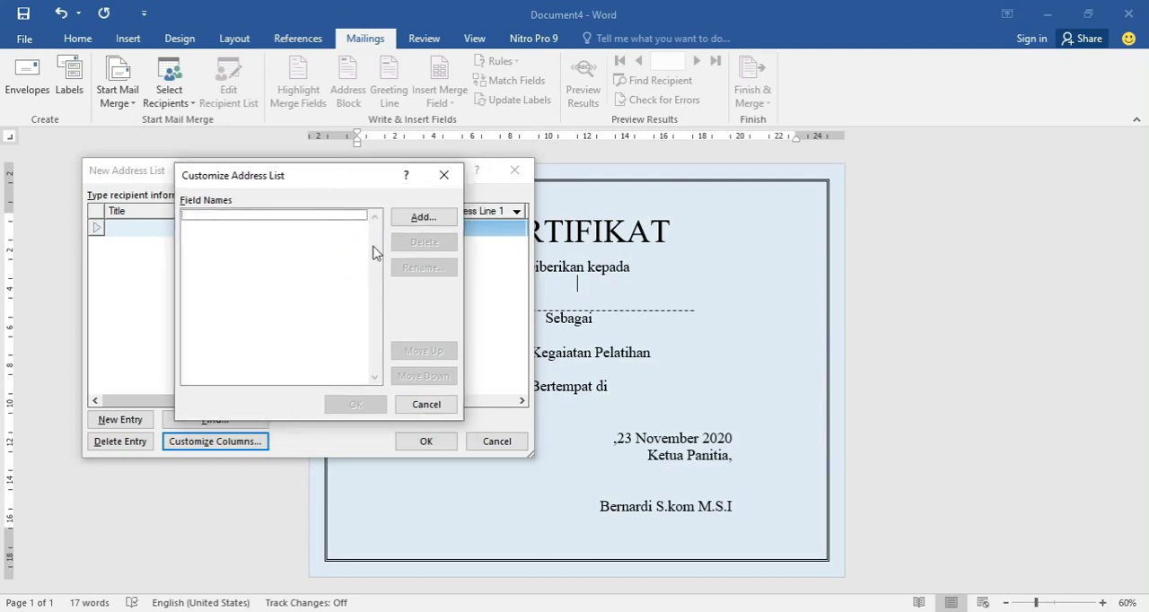
left_click(422, 218)
left_click_drag(539, 265, 364, 268)
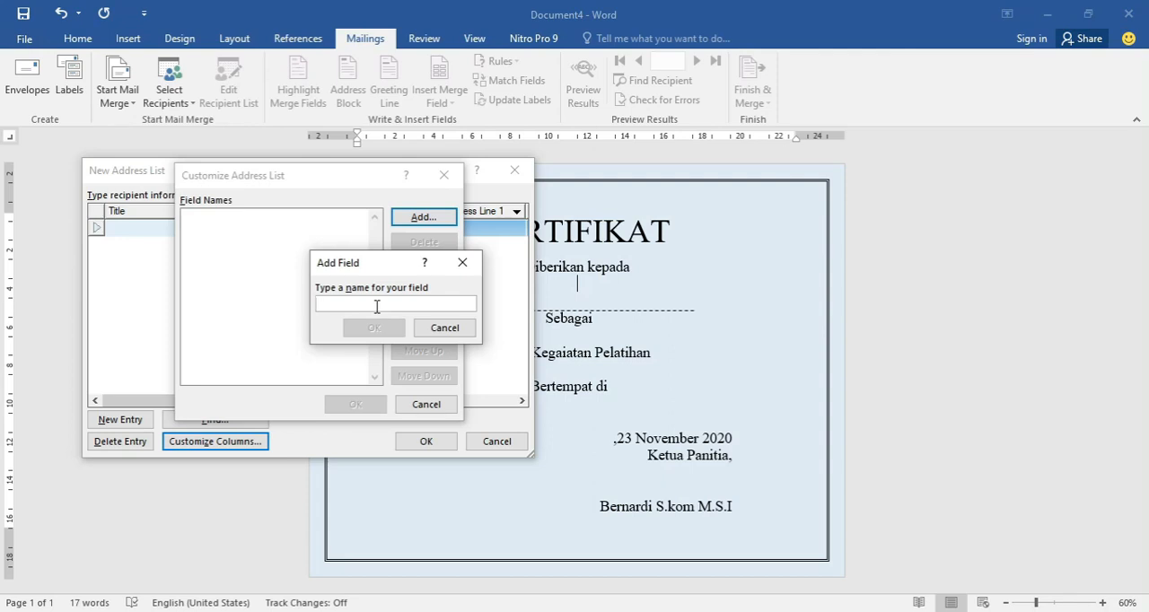
type("Nama")
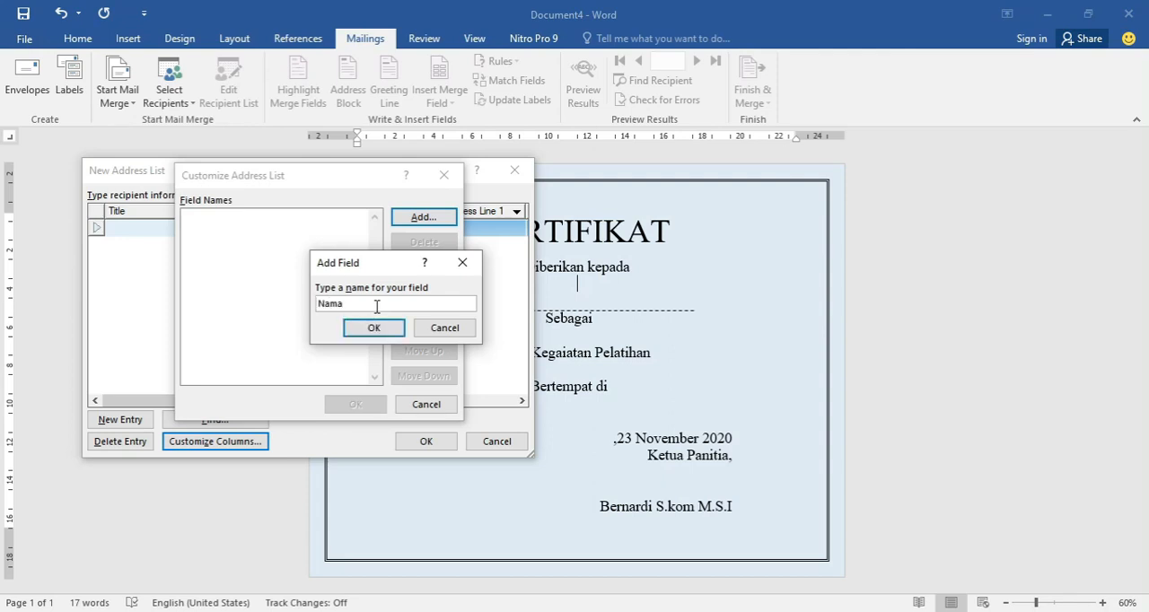
left_click(368, 331)
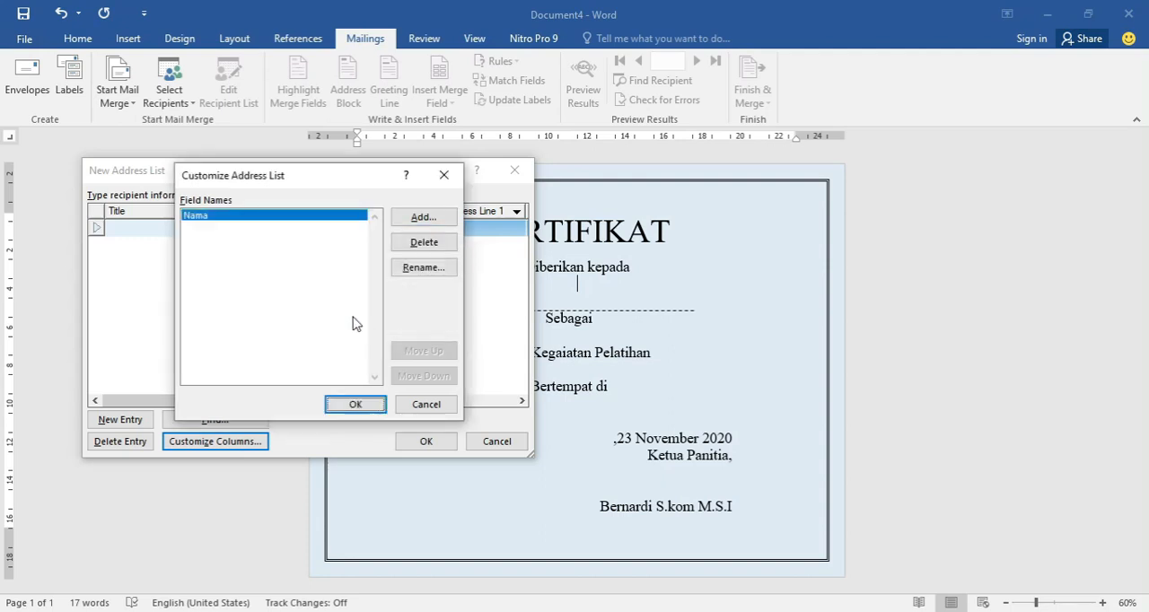
Add the fields Jabatan and Materi below Nama in the address list.
left_click(413, 227)
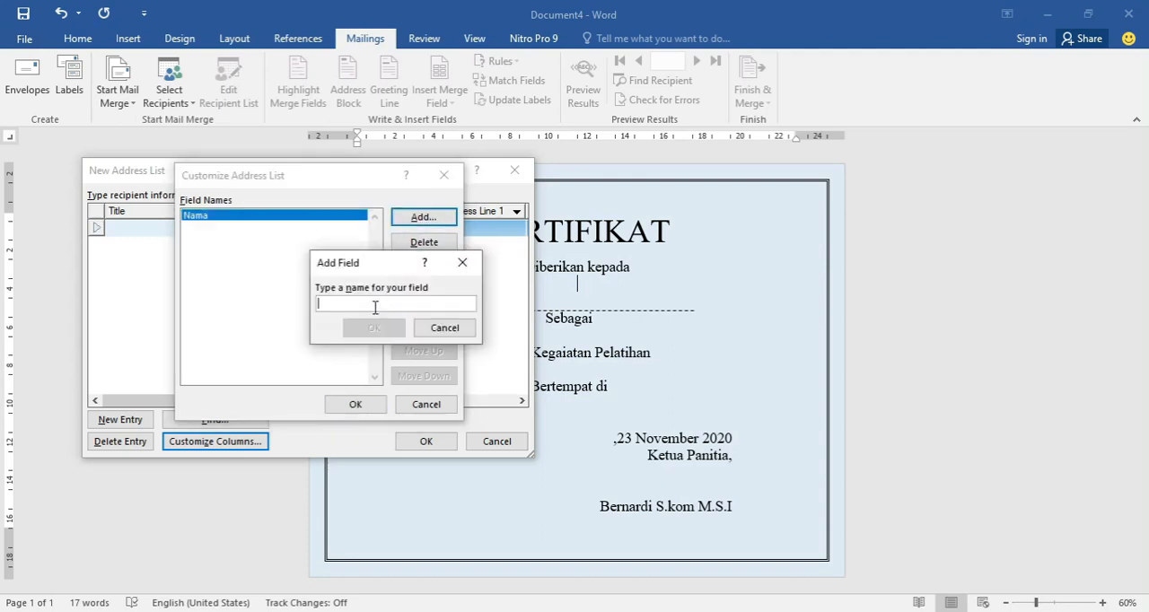
type("Jabatan")
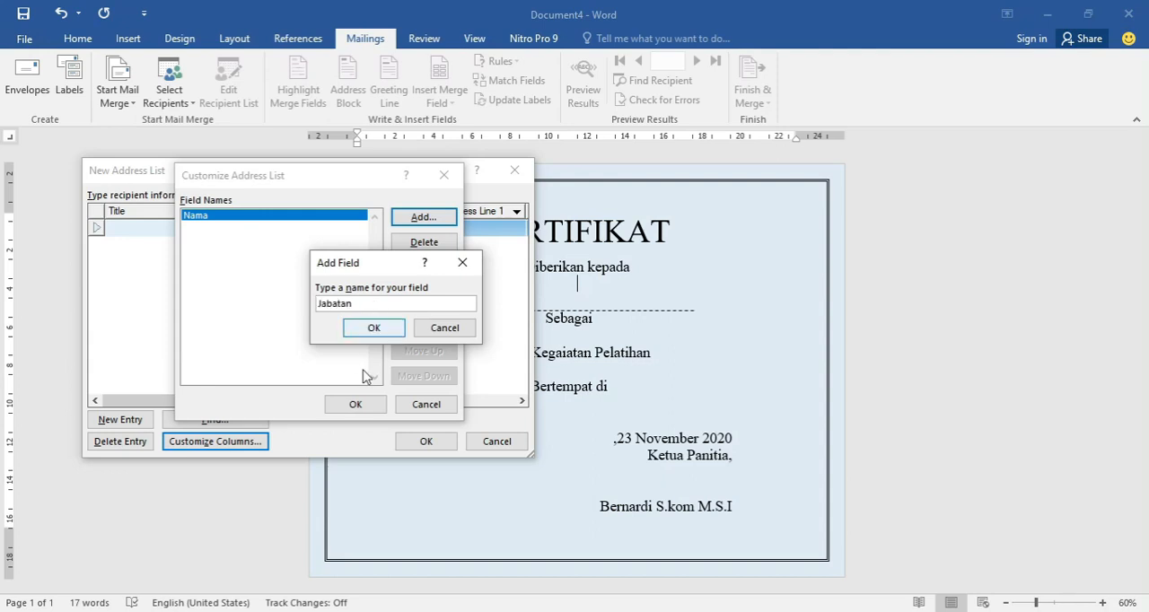
left_click(375, 329)
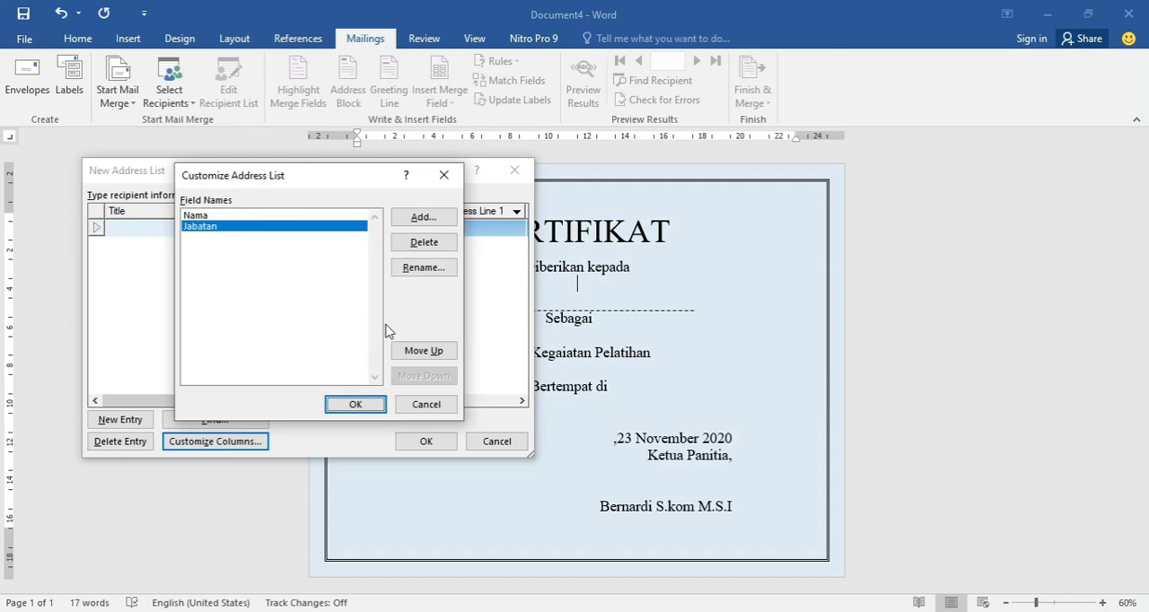
left_click(423, 217)
type("Materi")
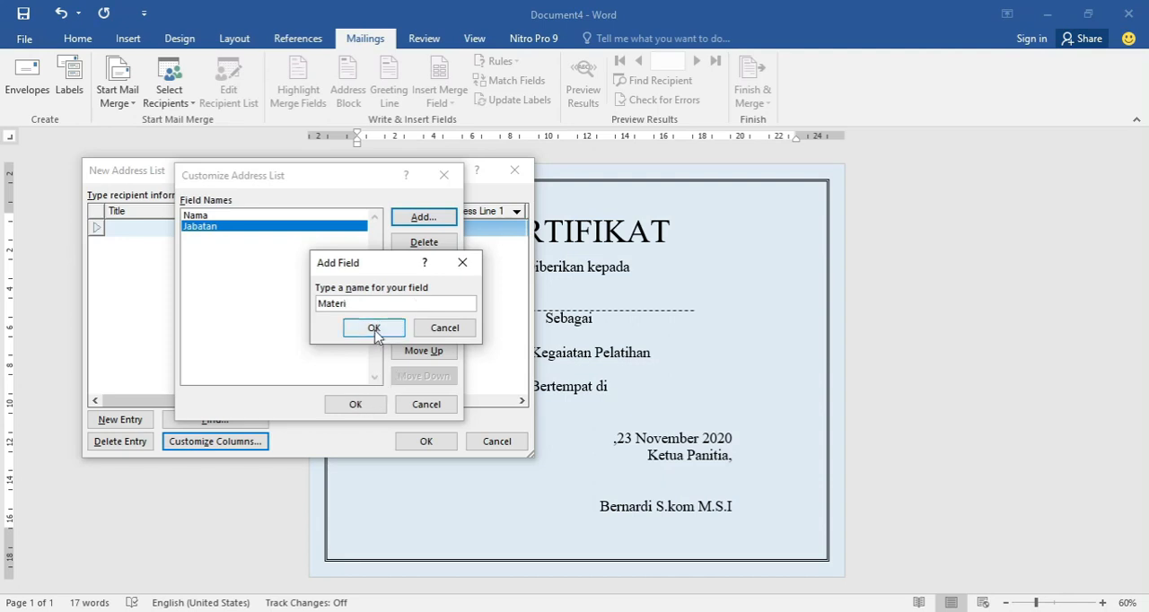
left_click(373, 329)
Check the certificate example in PowerPoint, add the fields Tempat and Kota below Materi, and apply the customized columns.
mouse_move(145, 611)
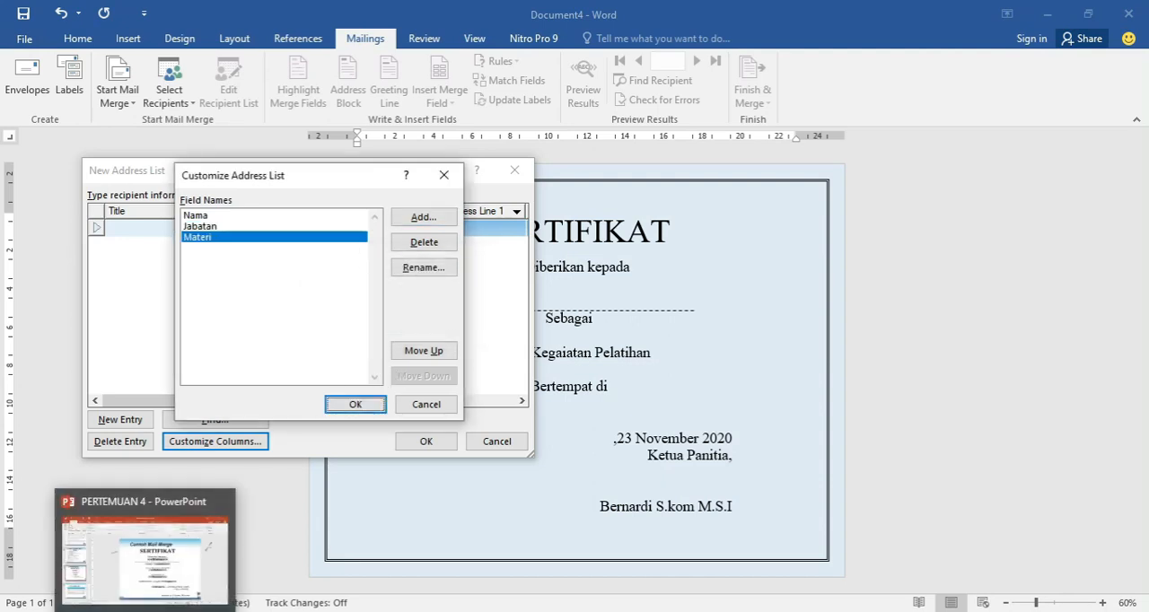
left_click(144, 557)
left_click(156, 611)
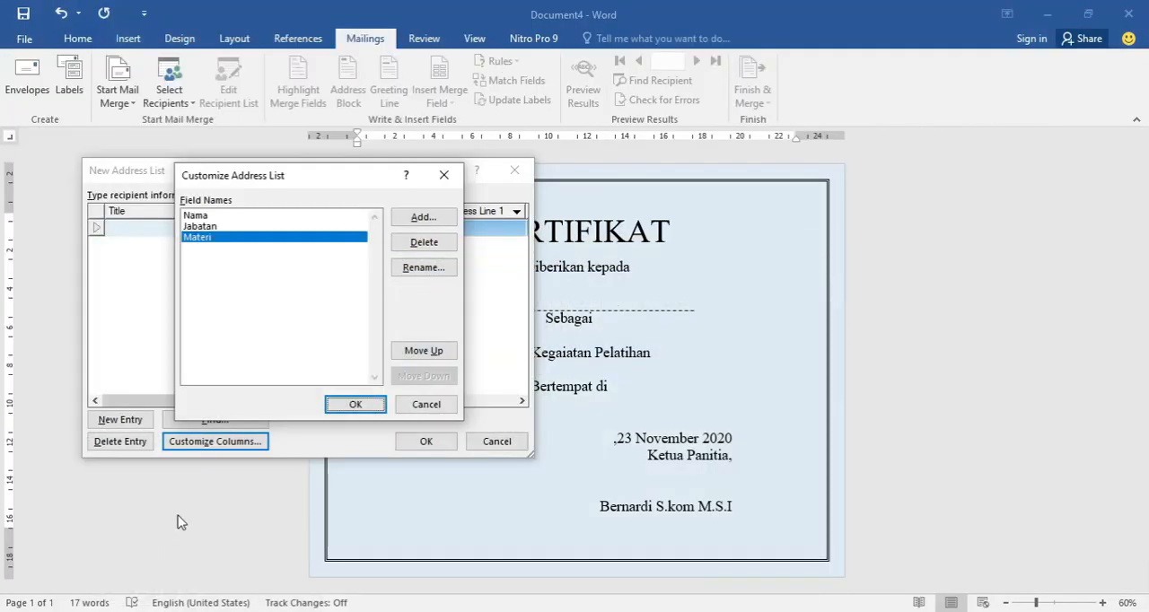
mouse_move(156, 611)
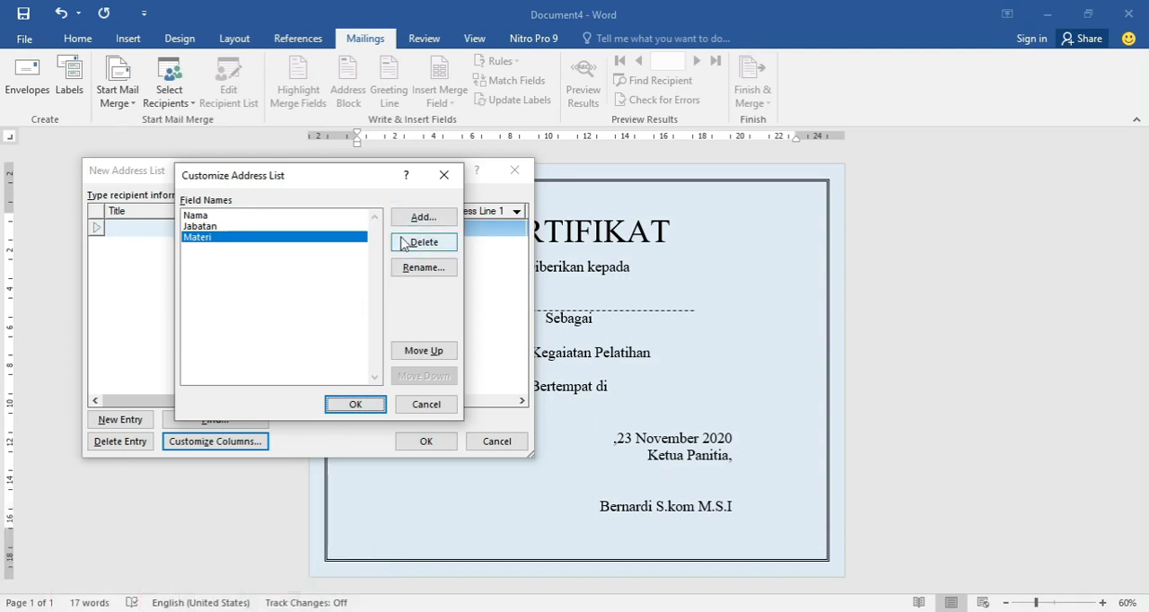
left_click(422, 218)
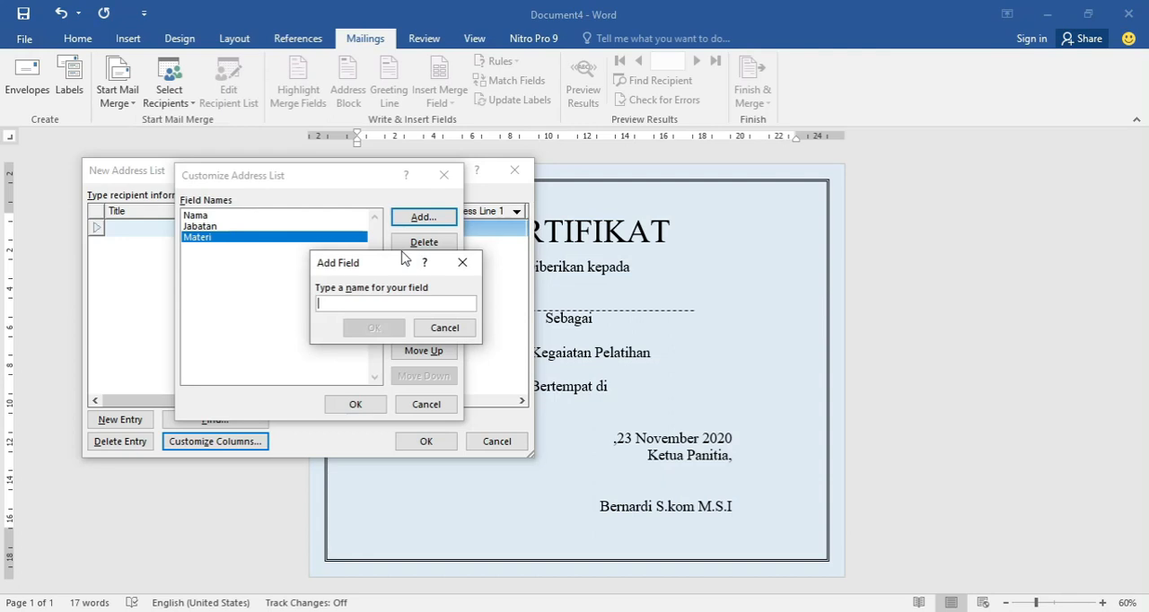
type("Tempat")
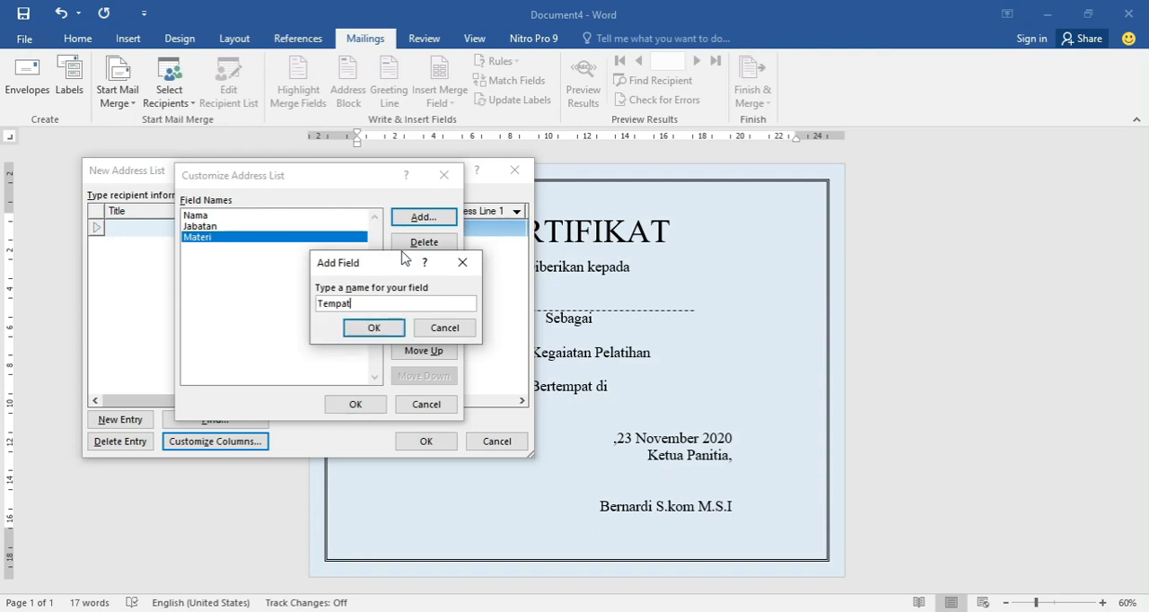
key("Return")
key("Return")
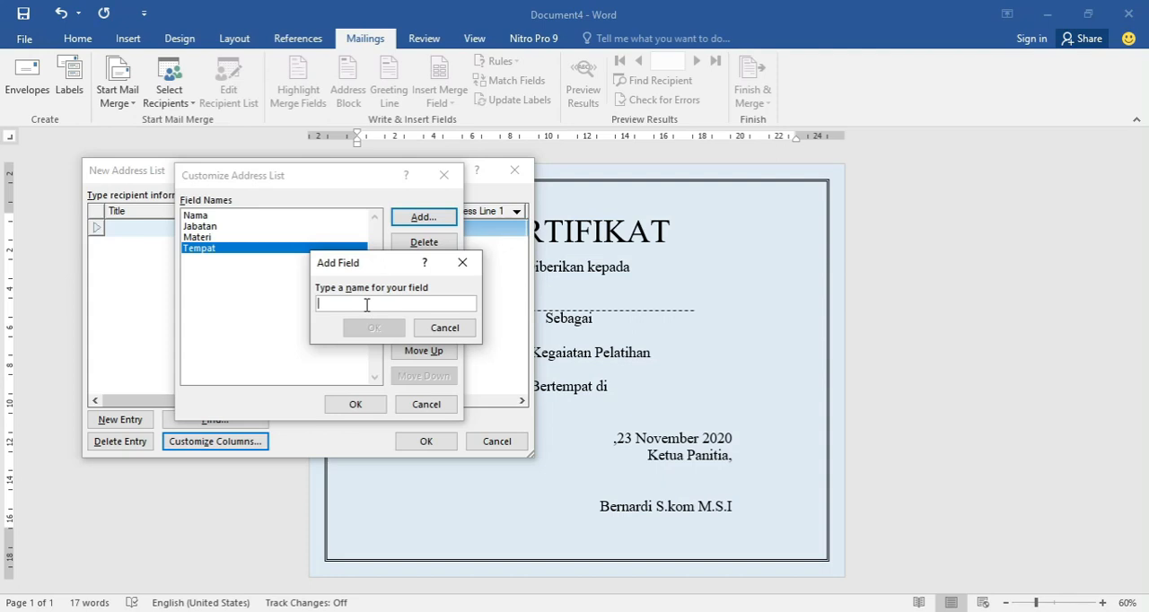
type("Kota")
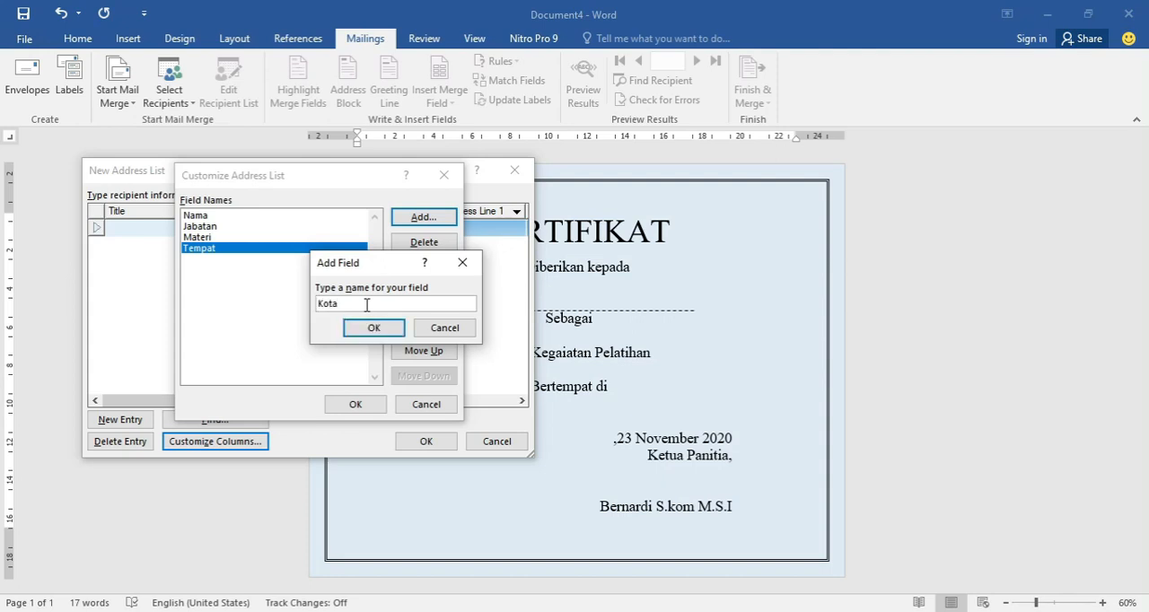
key("Return")
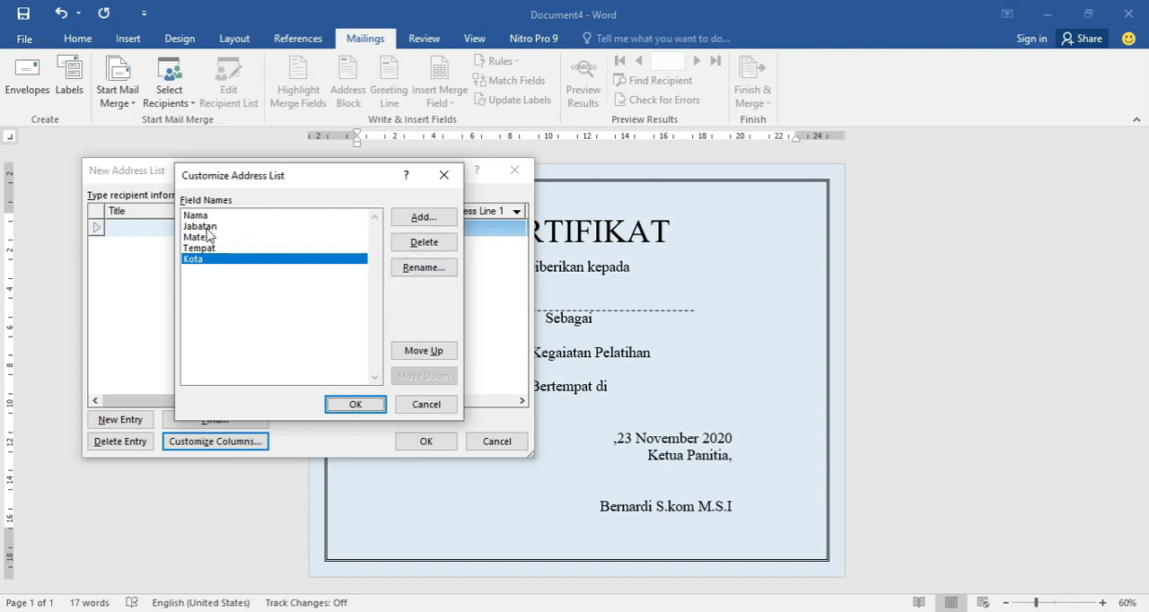
left_click(366, 408)
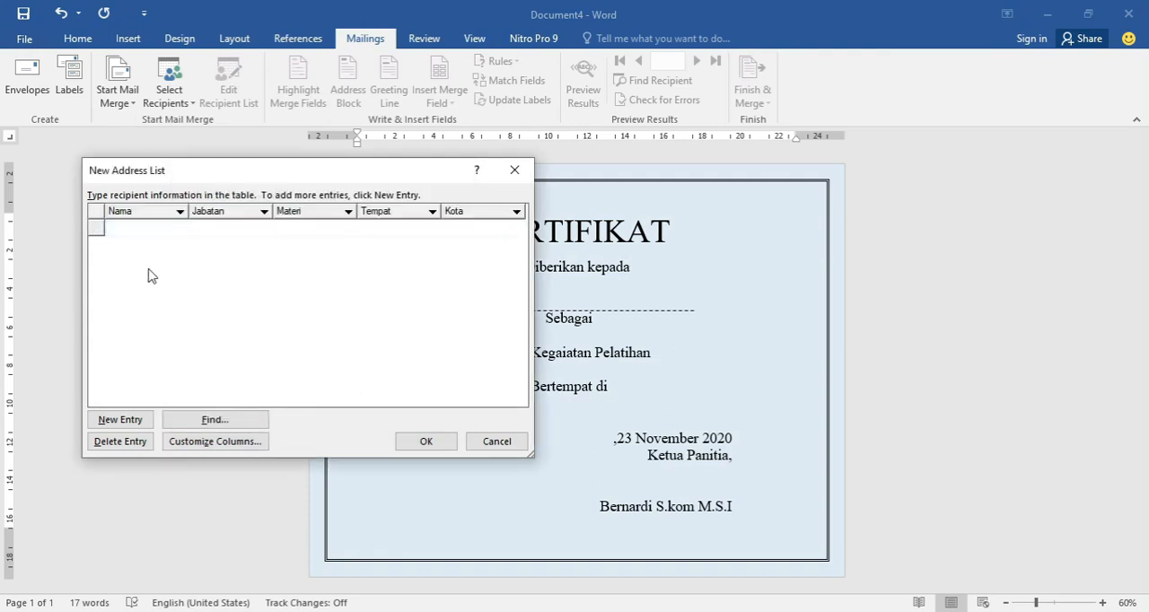
Copy the first recipient's name from the DATA SERTIFIKAT table in PowerPoint into the Nama field of the first address list entry.
left_click(124, 230)
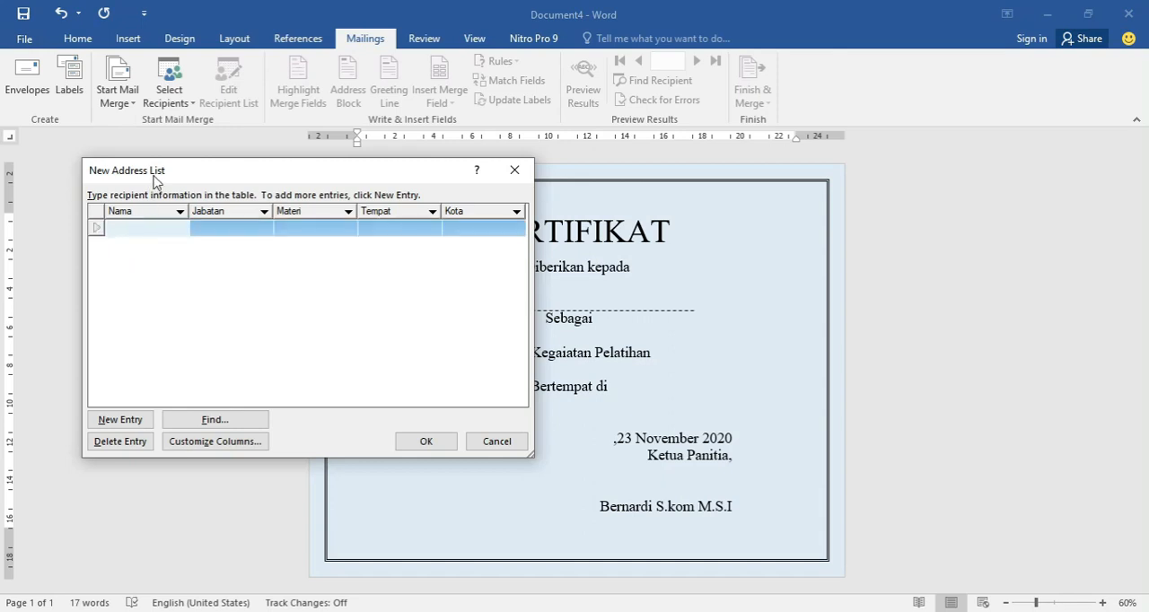
mouse_move(171, 180)
left_mouse_down()
mouse_move(179, 183)
mouse_move(159, 191)
left_mouse_up()
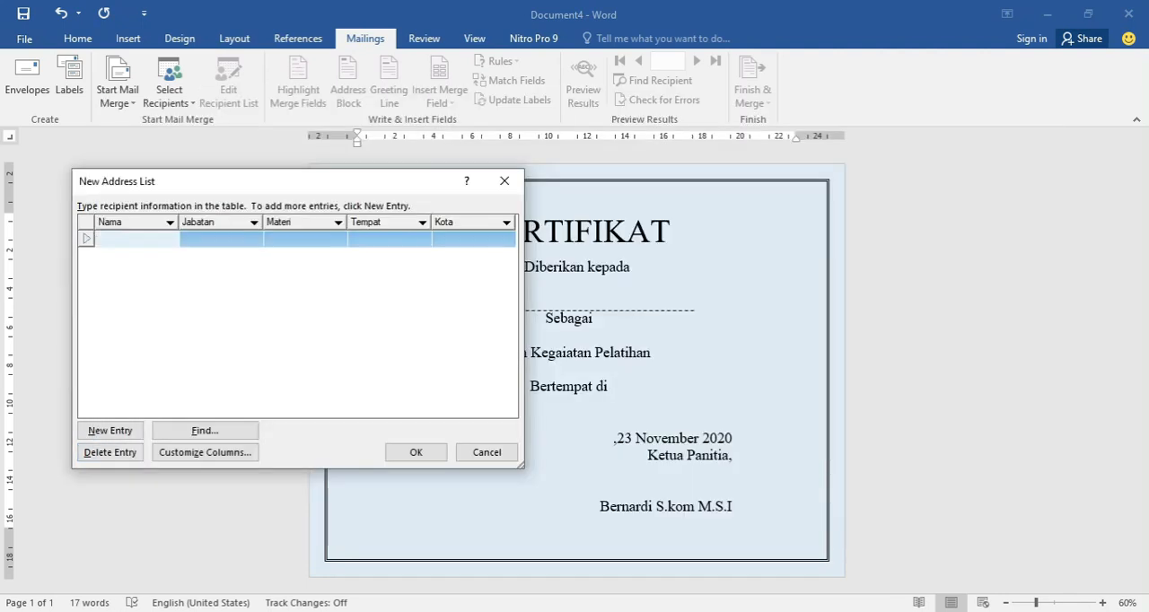
left_click(193, 611)
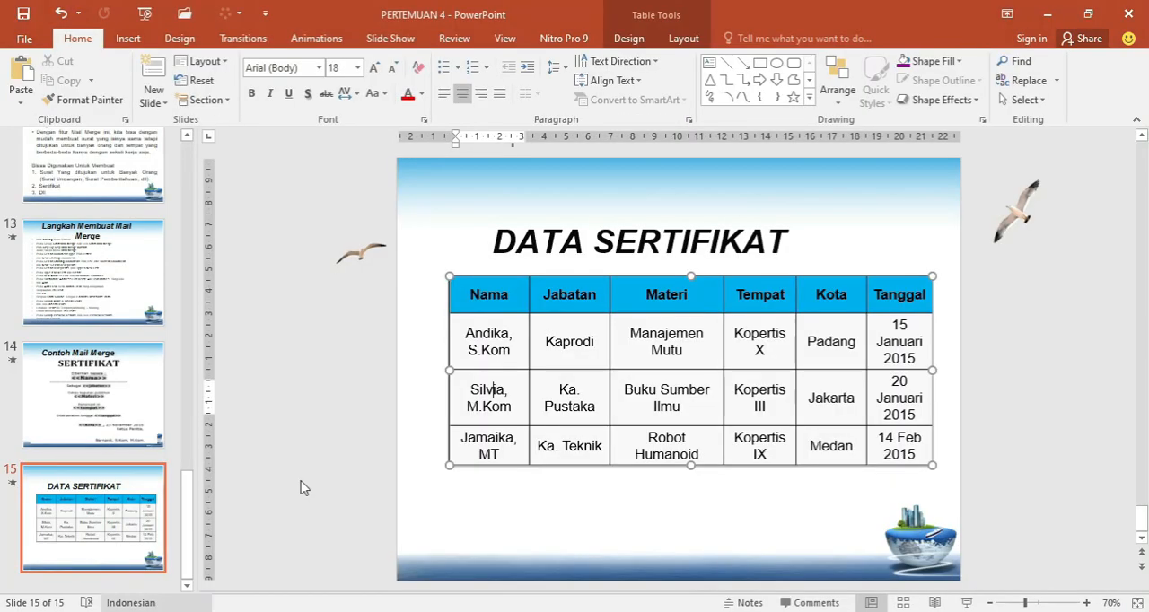
left_click(161, 611)
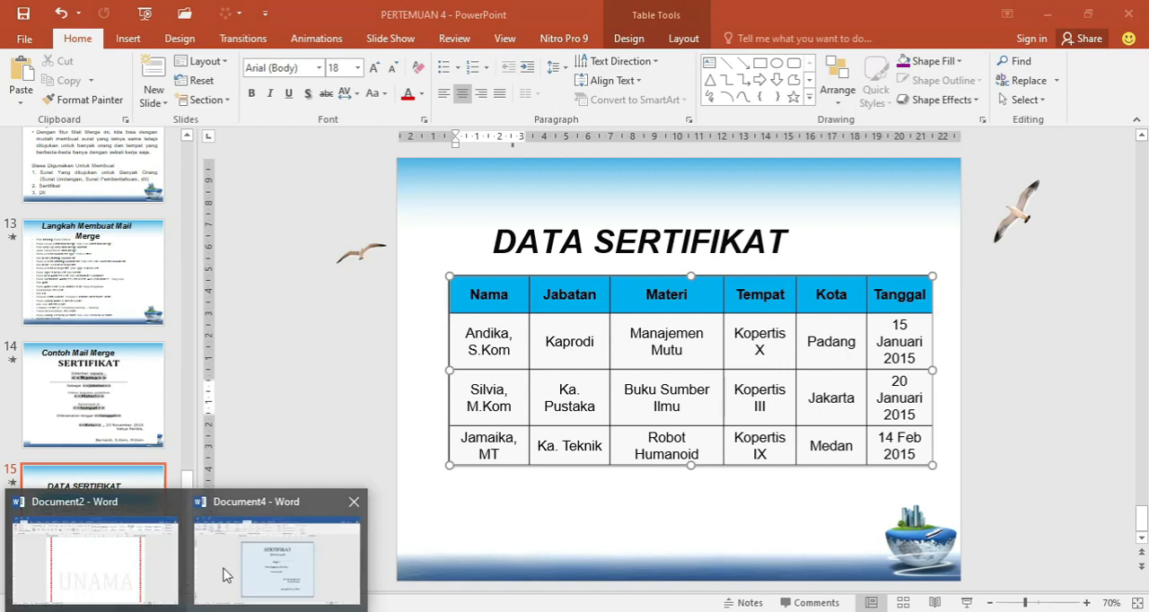
left_click(225, 578)
triple_click(493, 348)
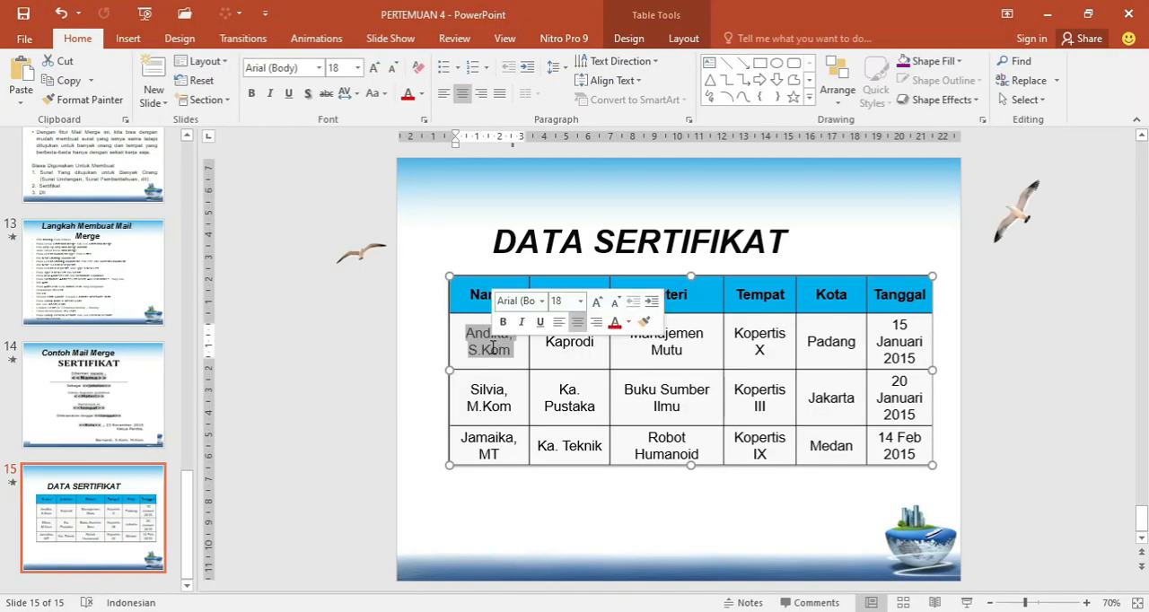
key("ctrl+c")
key("alt+Tab")
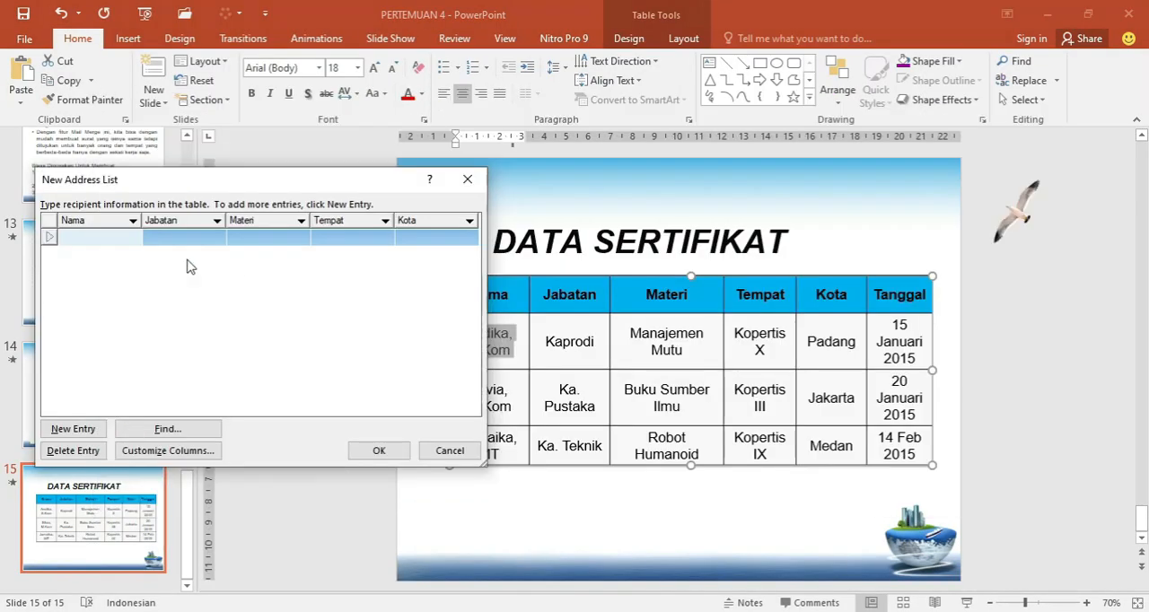
left_click(108, 236)
key("ctrl+v")
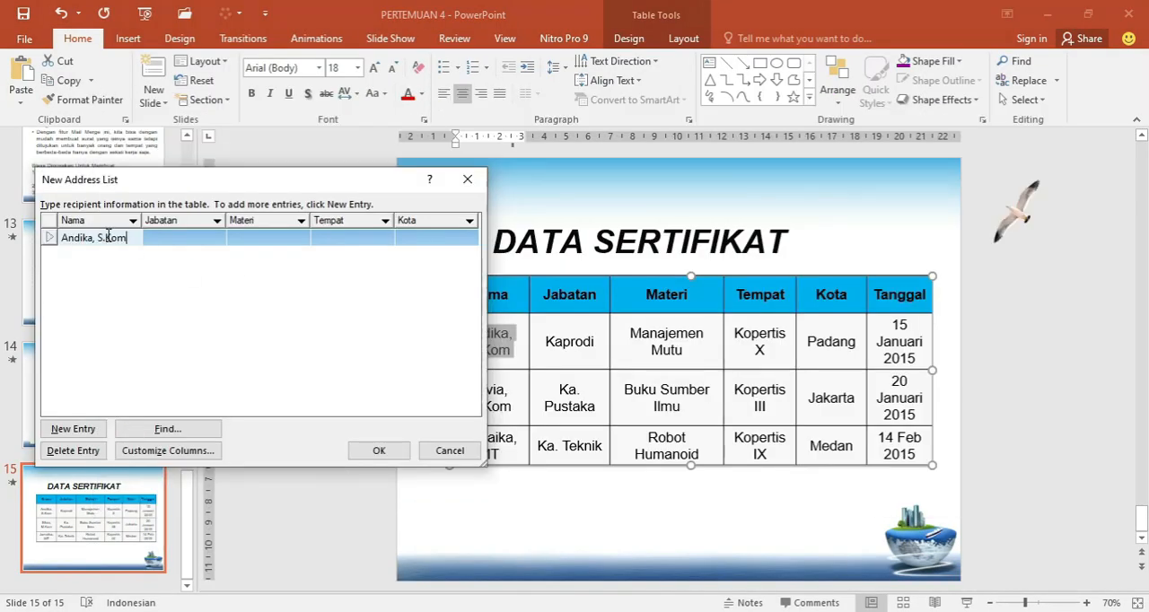
Fill the first entry's Jabatan with Kaprodi and its Materi with MAnajemen Mutu.
left_click(189, 236)
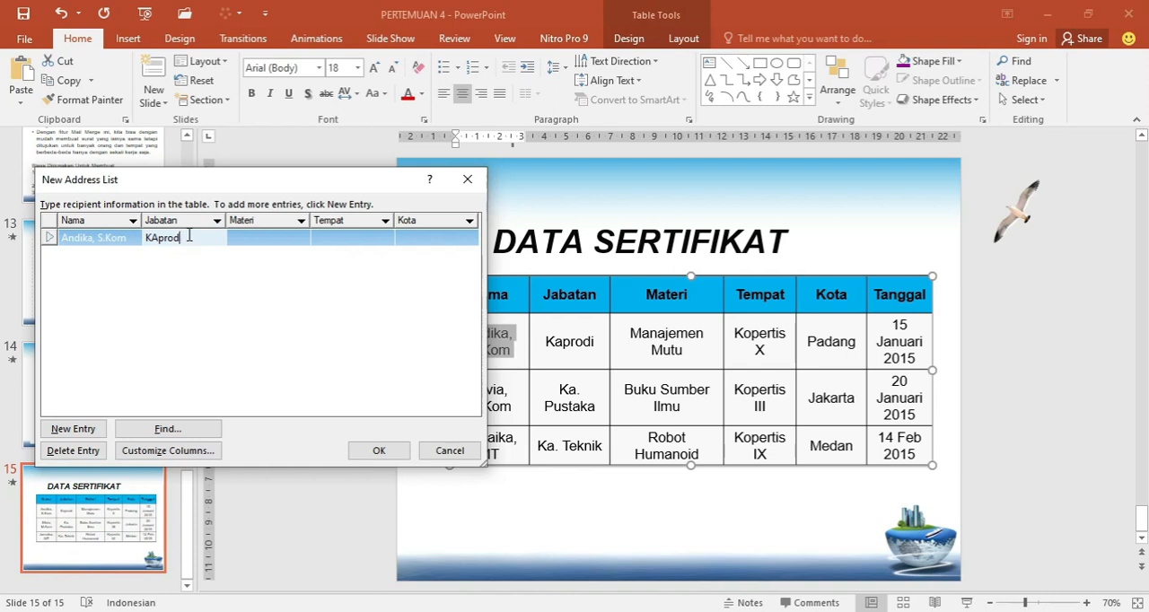
type("Kap")
key("Tab")
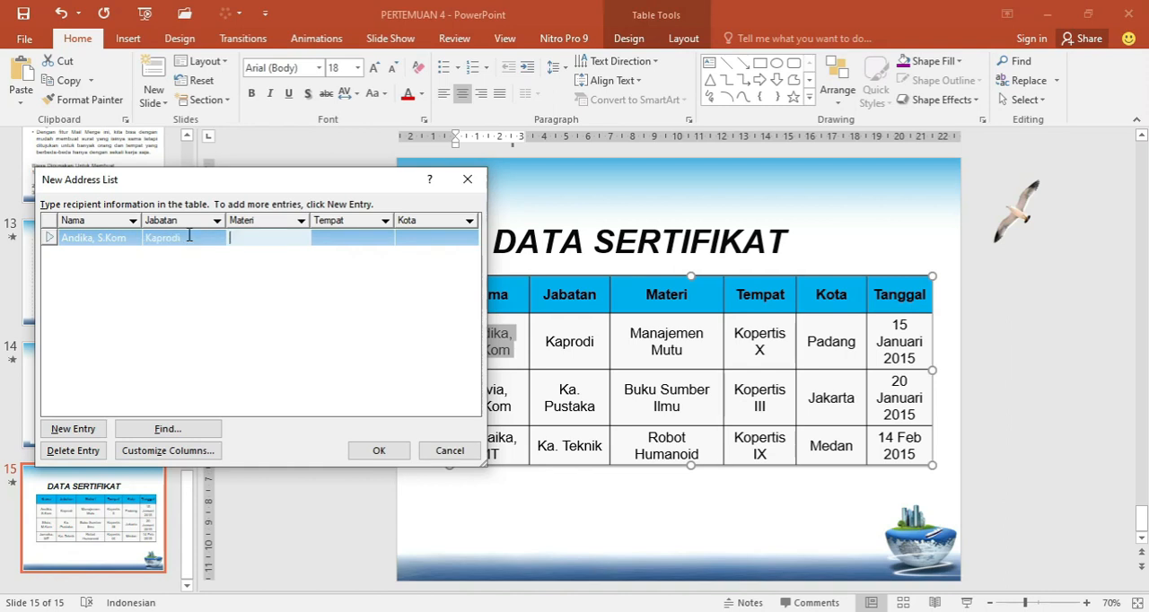
type("MAnajemen Mutu")
key("Tab")
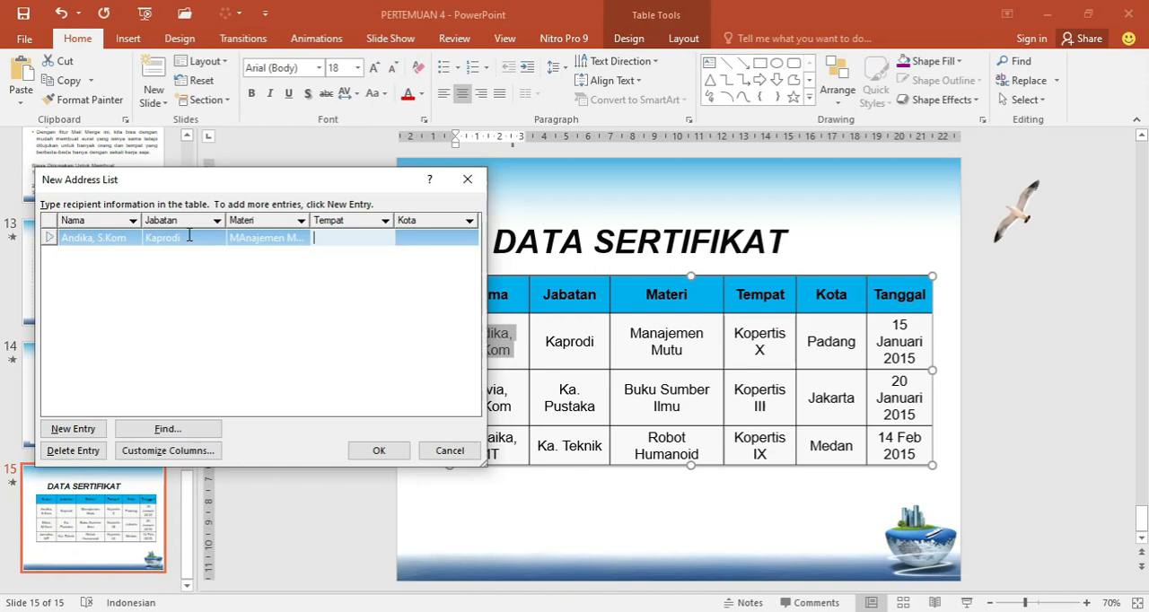
Complete the first entry with Tempat Kopertis X and Kota Padang, then add the two remaining recipients from the slide table and accept the list.
type("Kopertis X")
key("Tab")
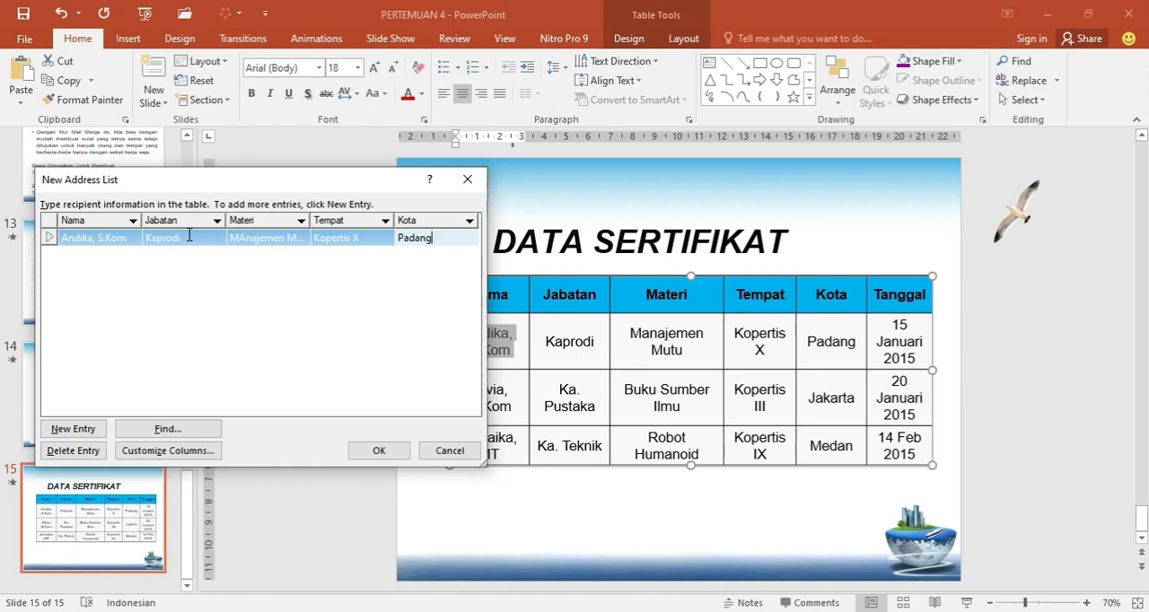
key("Tab")
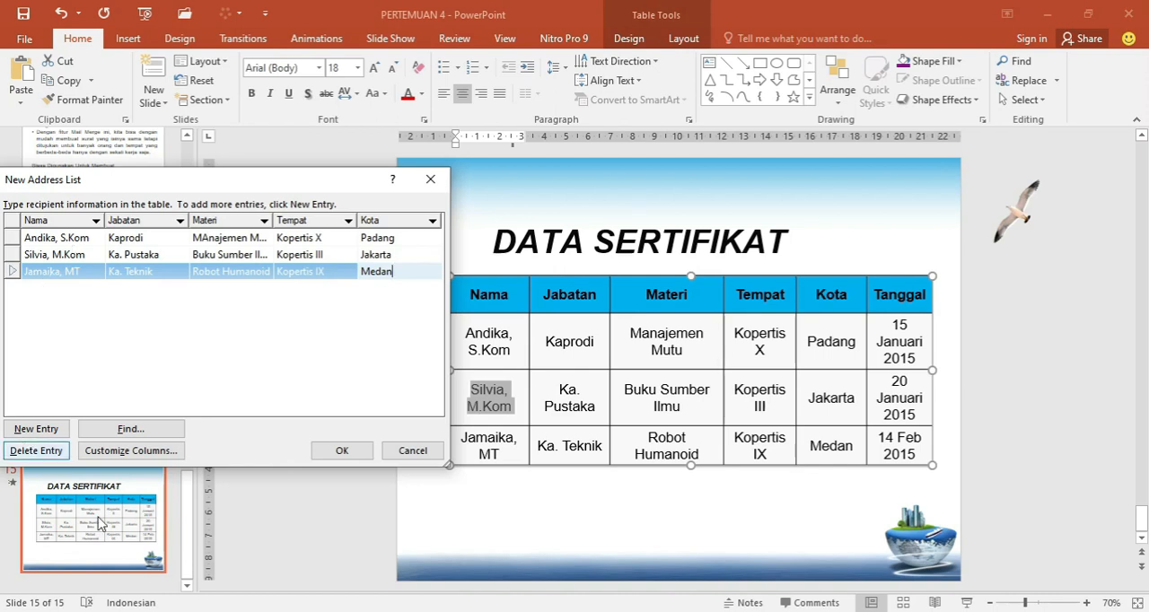
left_click(342, 452)
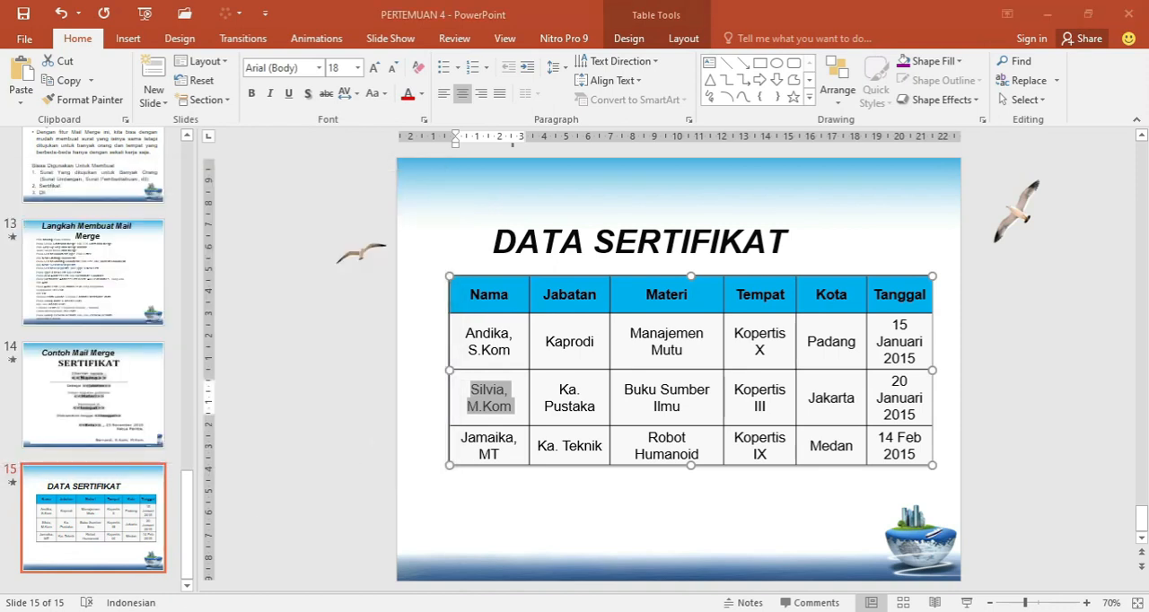
Return to the Word certificate and save the address list in the Documents folder with a database file name.
mouse_move(191, 609)
left_click(227, 582)
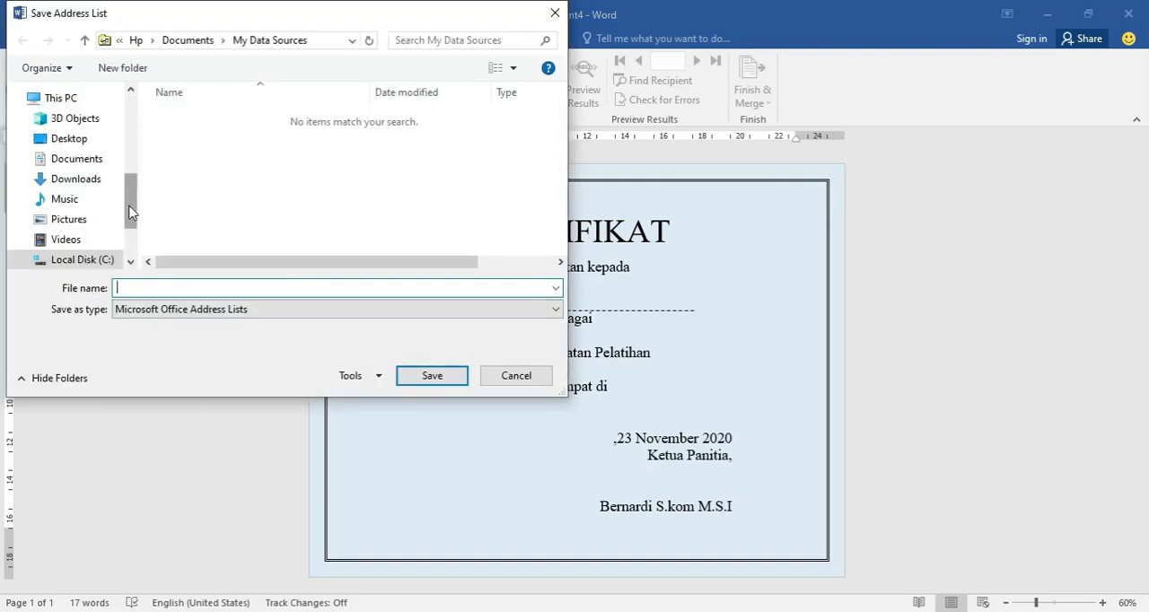
left_click(79, 159)
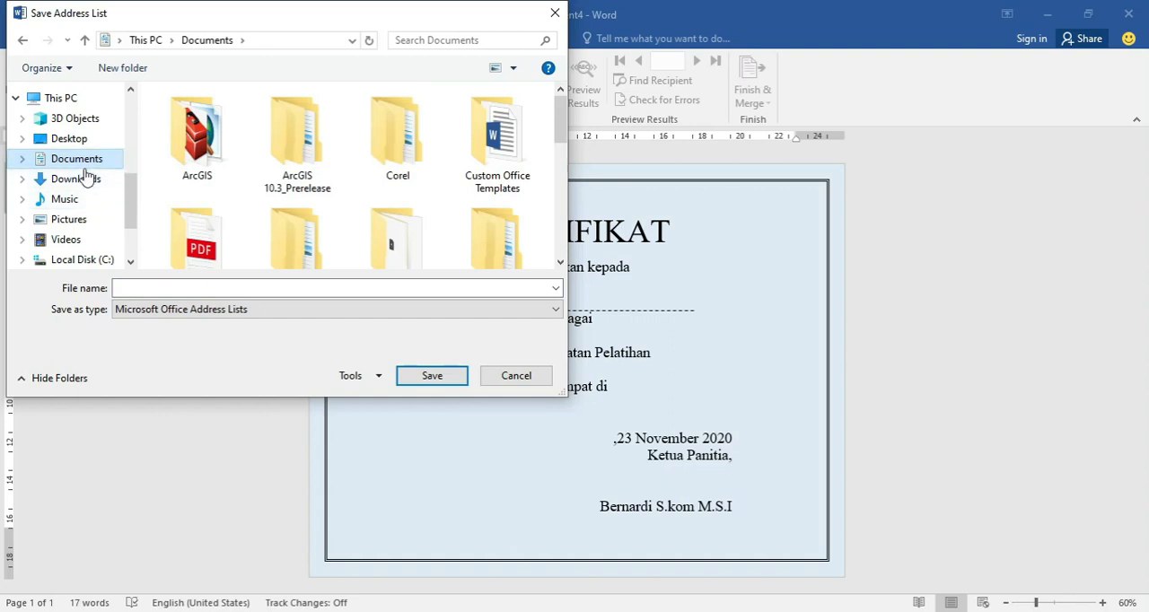
left_click(144, 288)
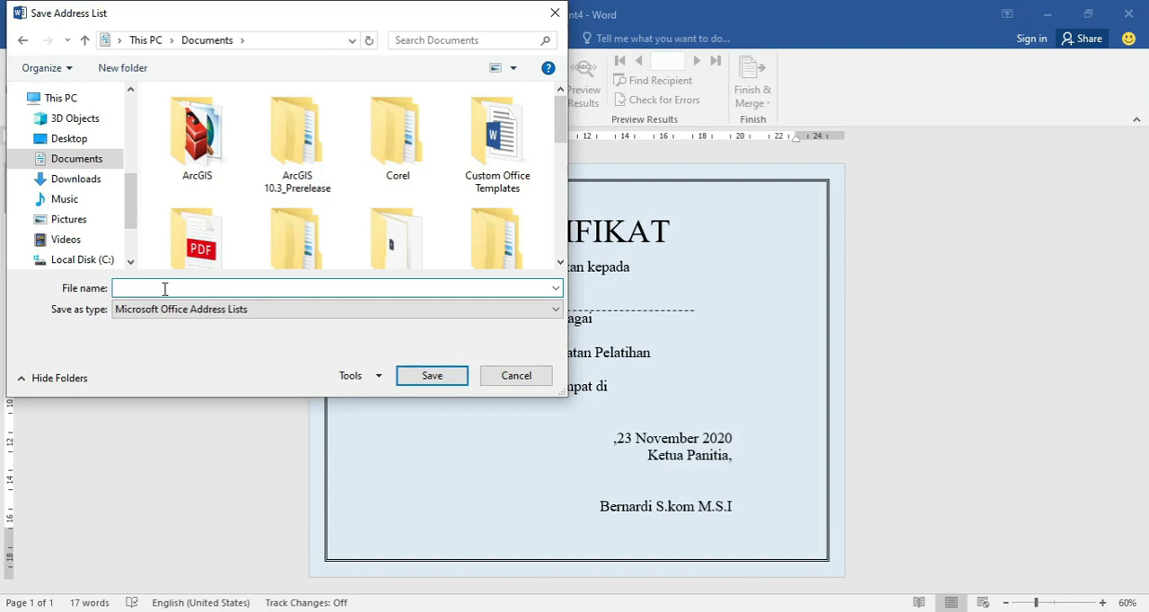
type("data")
key("BackSpace")
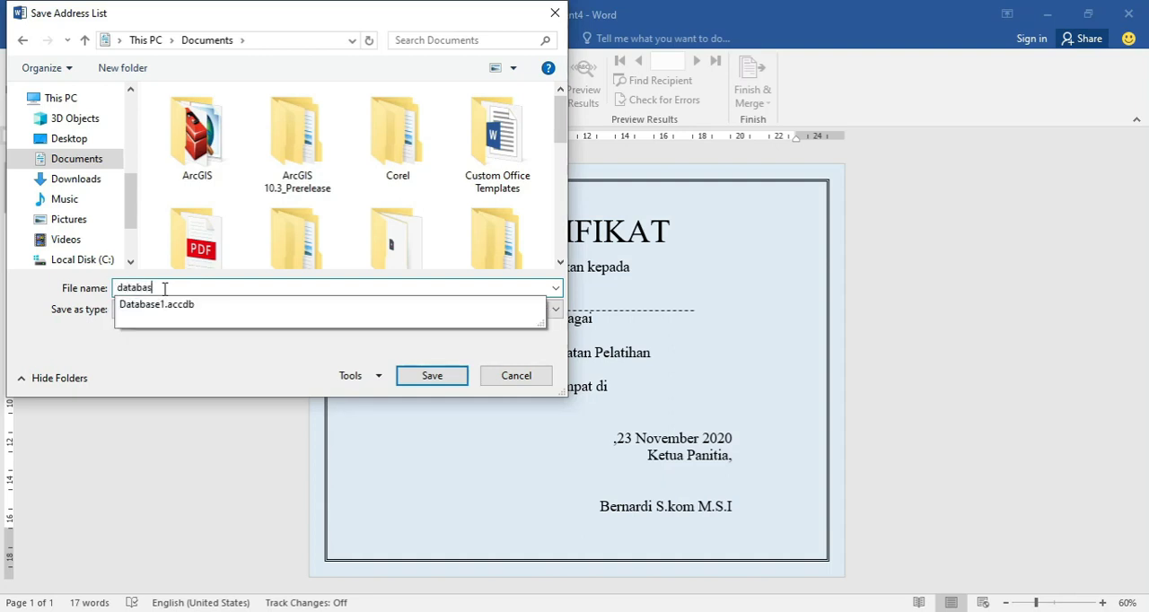
type("base")
key("BackSpace")
key("Return")
Insert the Nama merge field on the dashed line under Diberikan kepada and the Jabatan merge field after Sebagai.
left_click(560, 307)
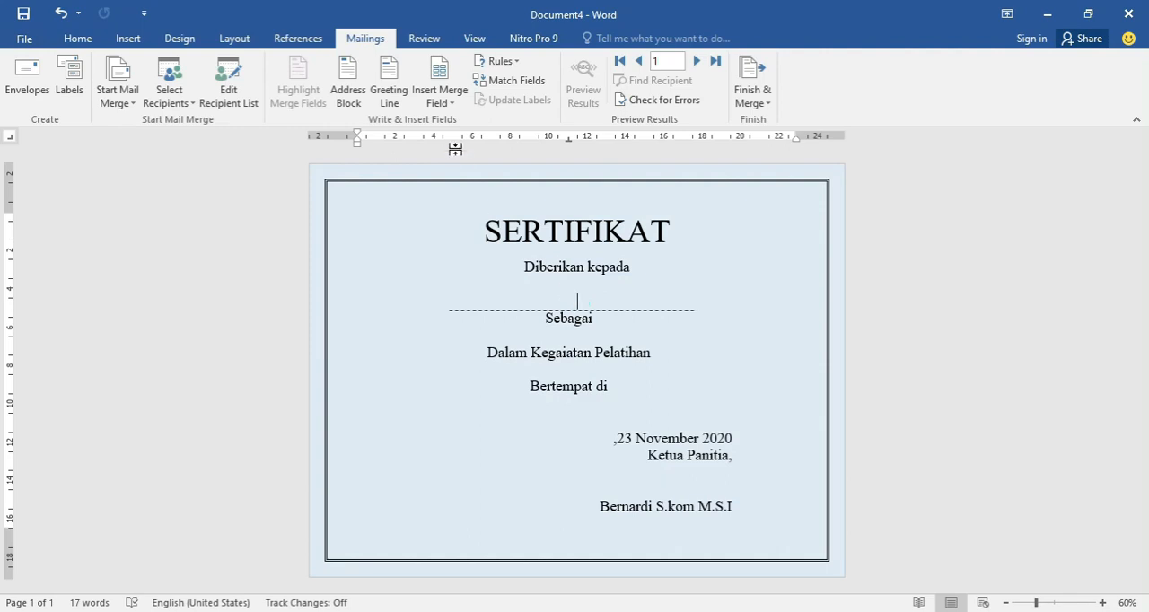
left_click(449, 104)
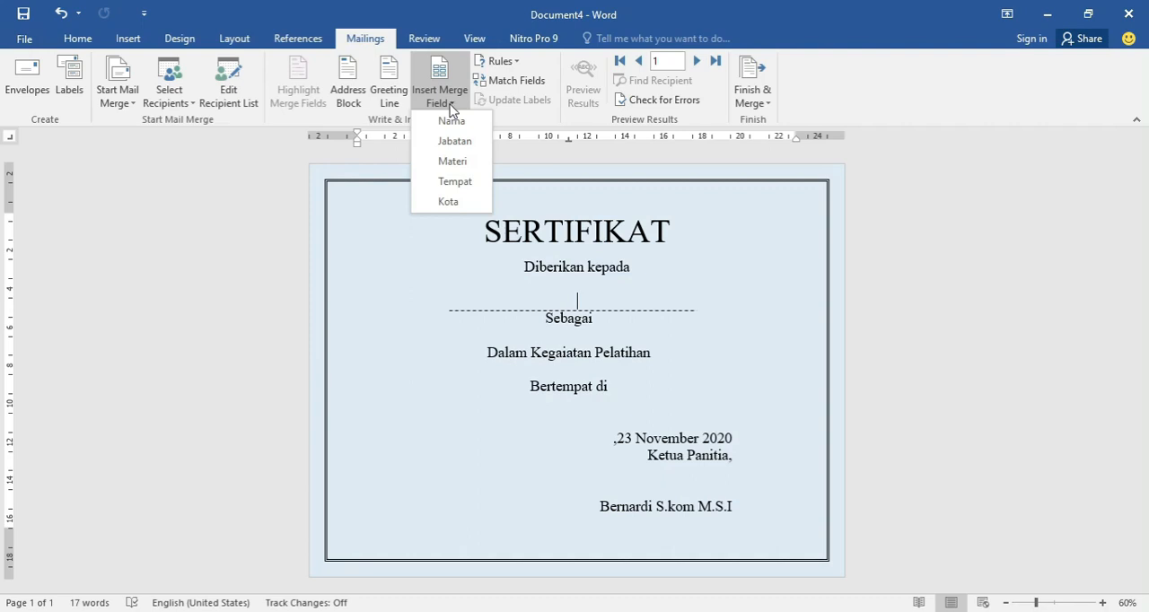
left_click(452, 120)
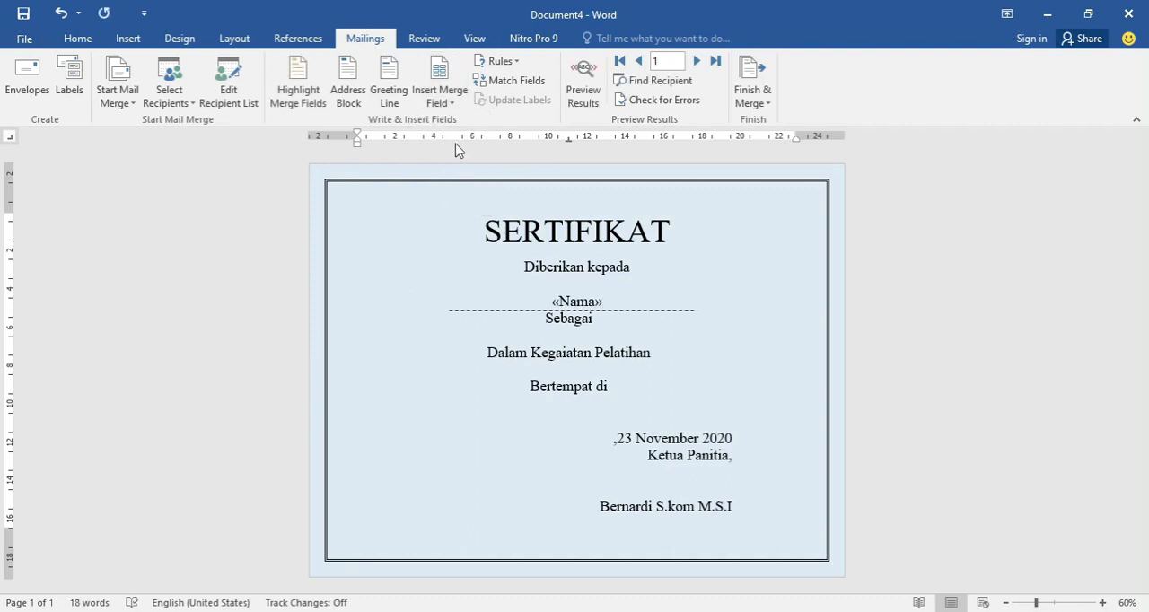
left_click(599, 321)
left_click(435, 100)
left_click(451, 147)
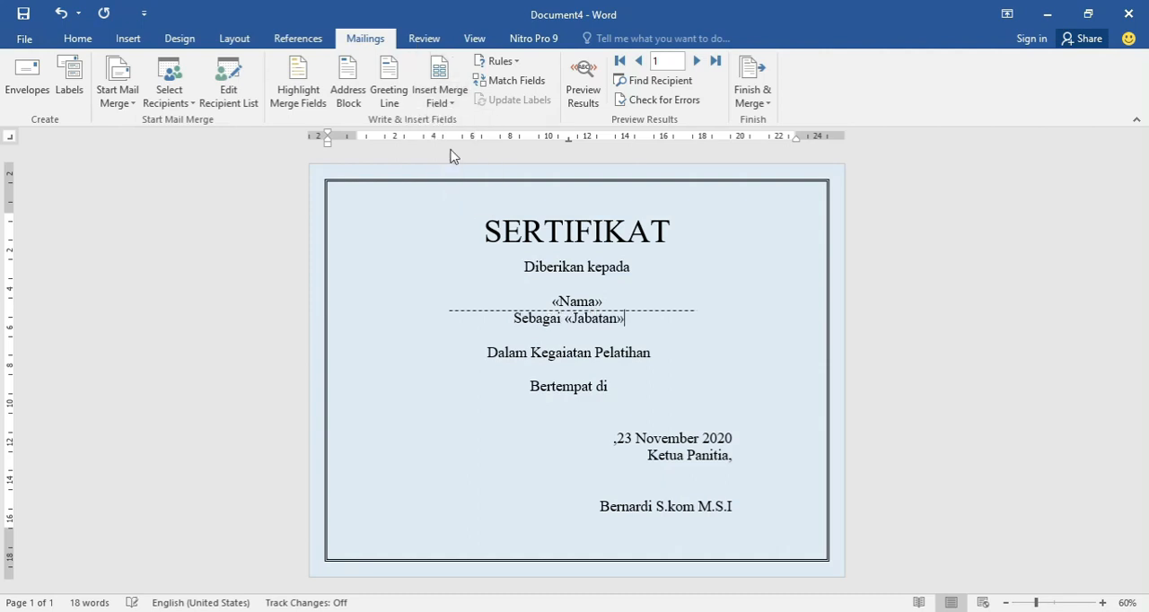
Insert the Materi merge field below Dalam Kegaiatan Pelatihan and the Tempat merge field after Bertempat di.
left_click(565, 355)
left_click(440, 97)
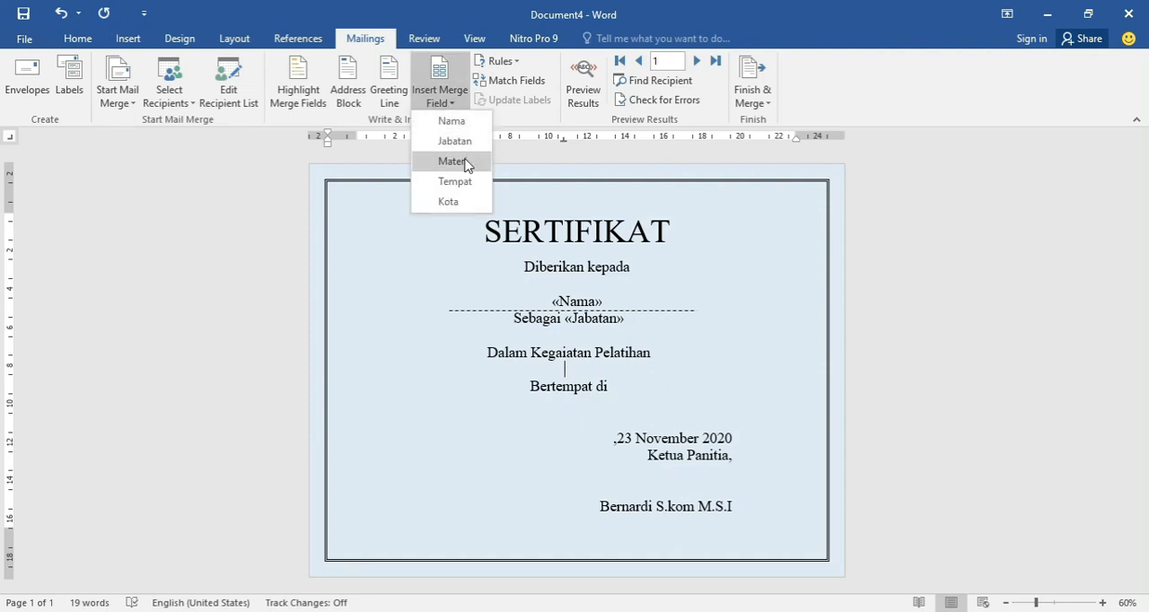
left_click(465, 161)
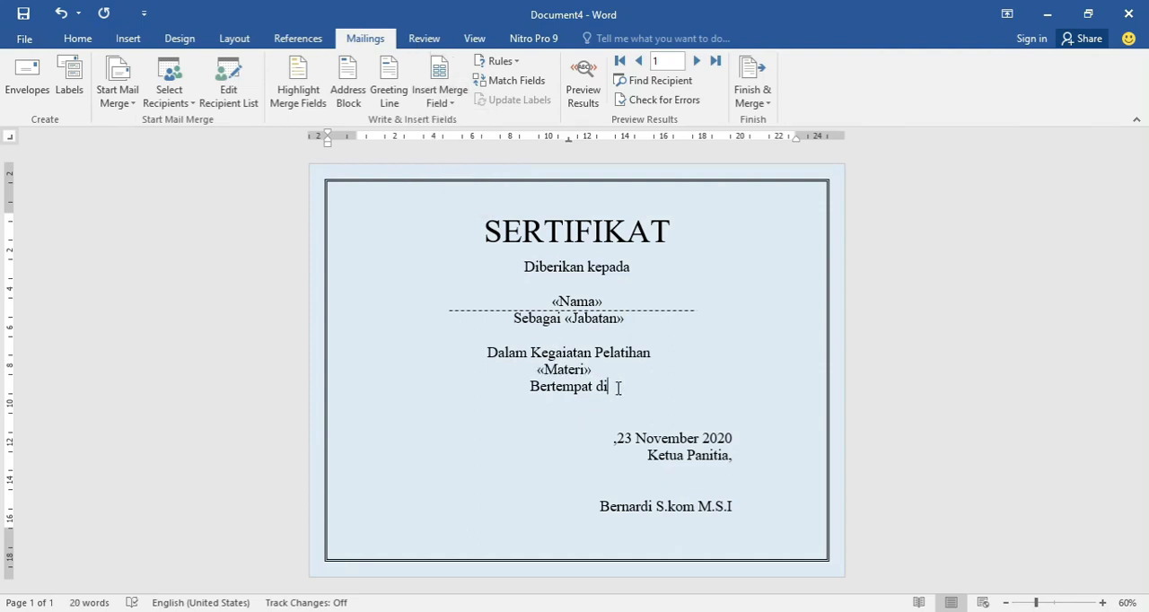
left_click(439, 99)
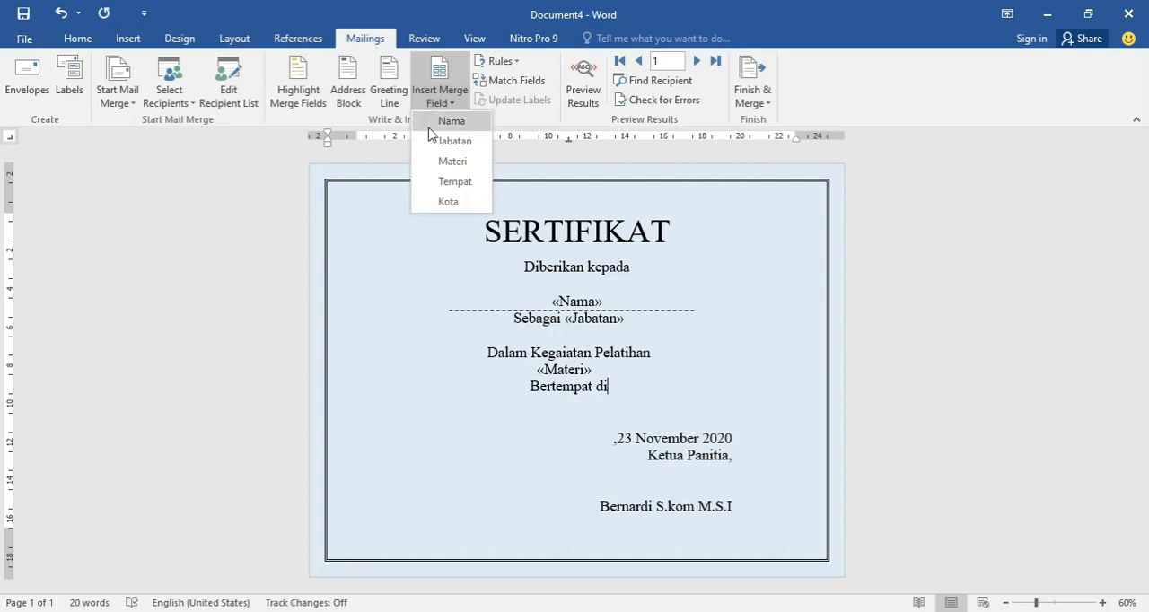
left_click(456, 182)
Insert the Kota merge field before the comma in front of the date 23 November 2020.
left_click(614, 438)
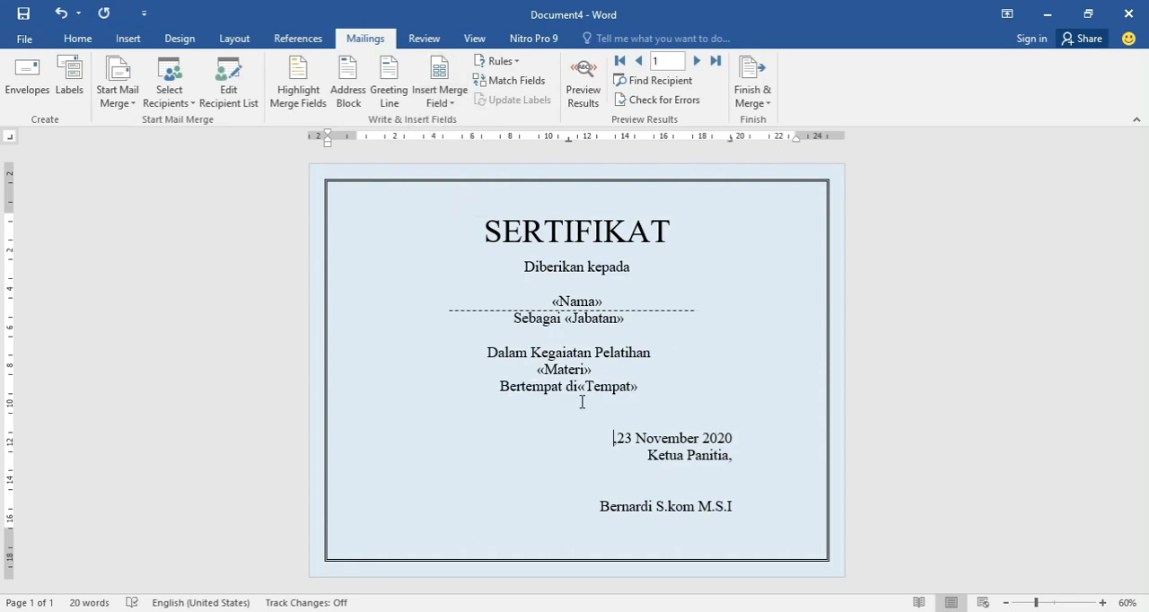
left_click(439, 100)
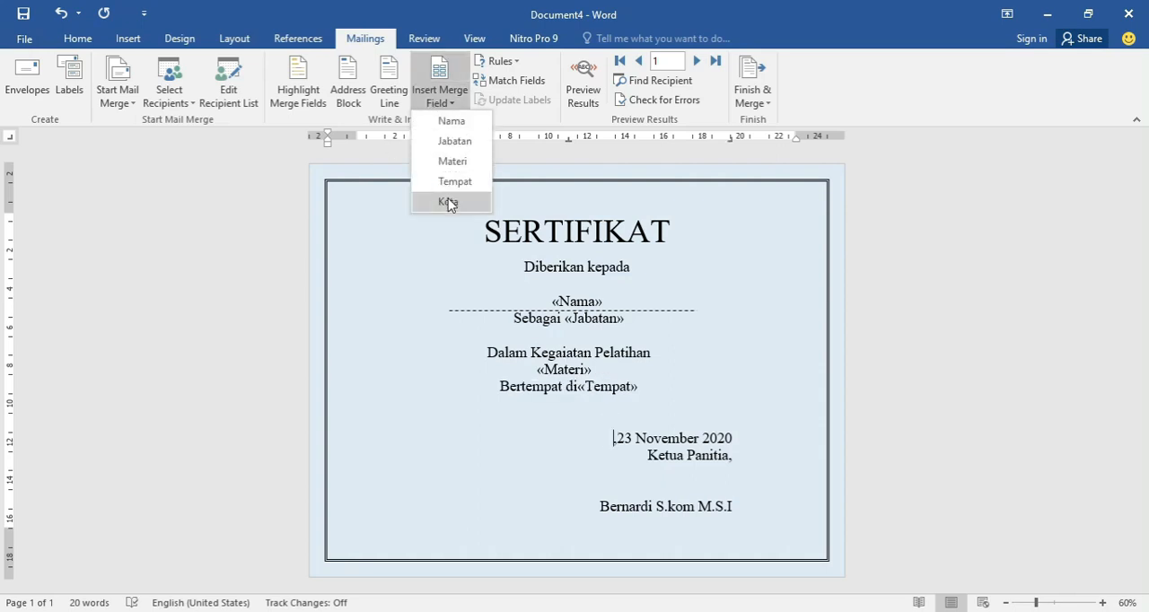
left_click(449, 203)
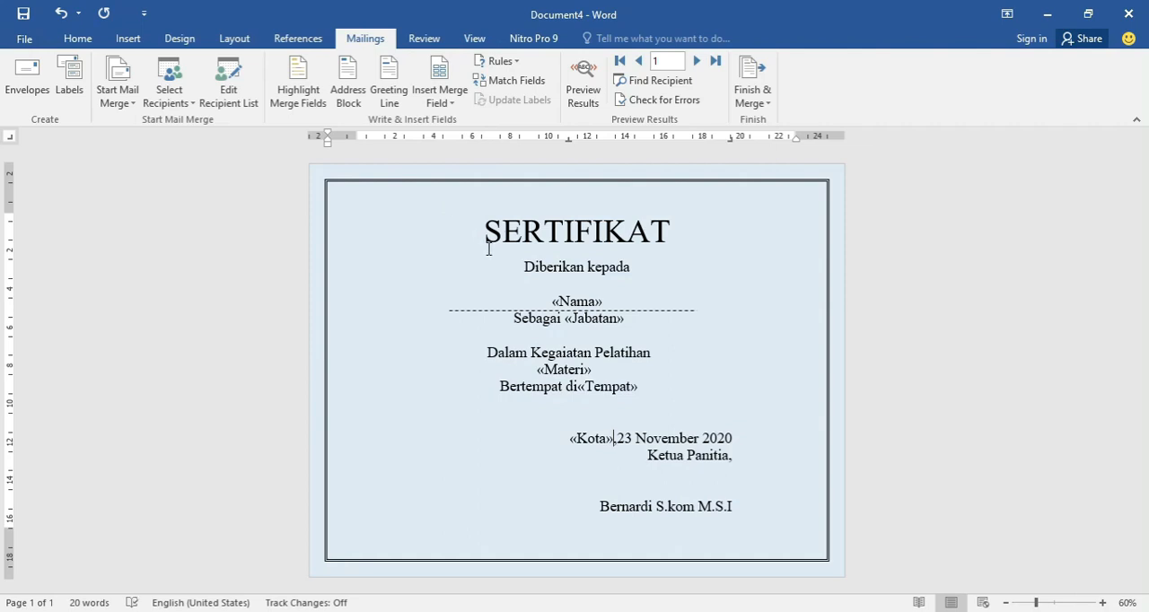
left_click(554, 299)
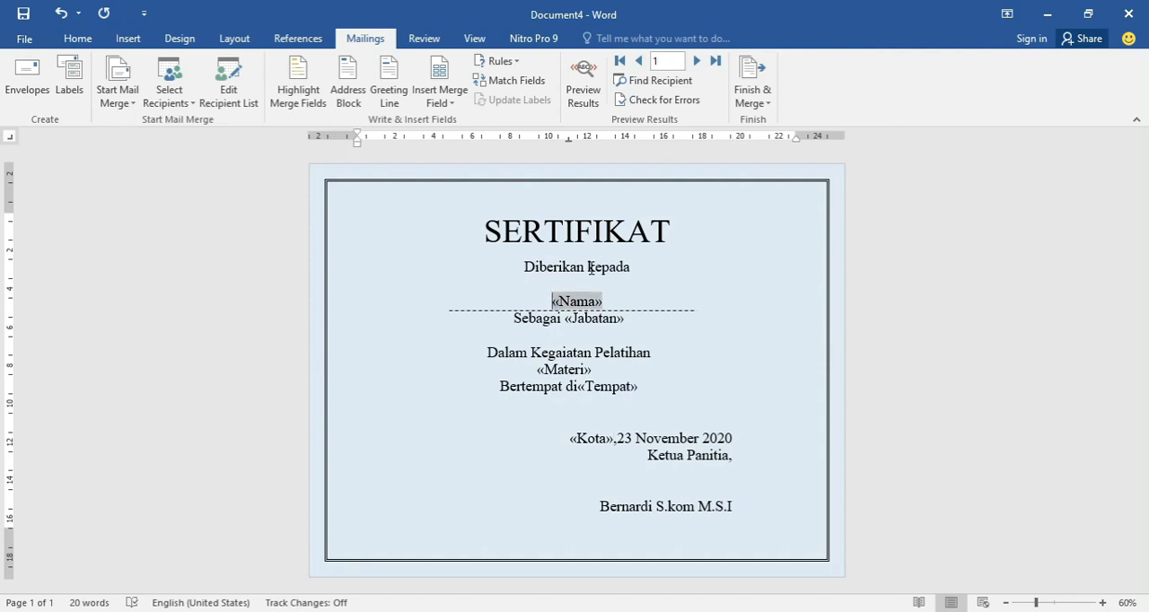
left_click(589, 266)
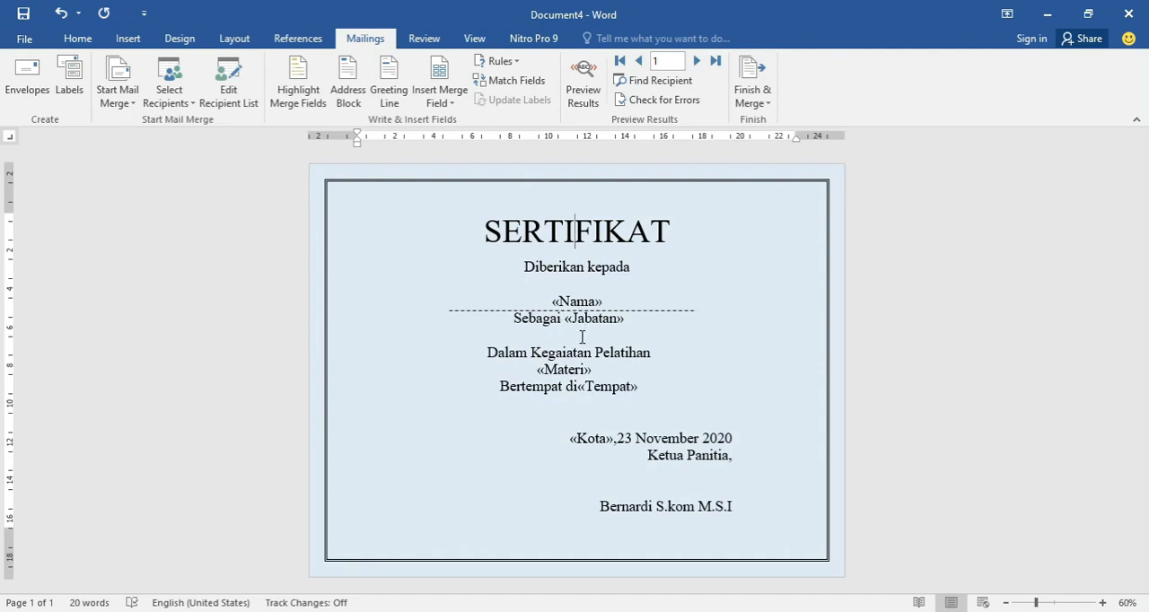
left_click(587, 409)
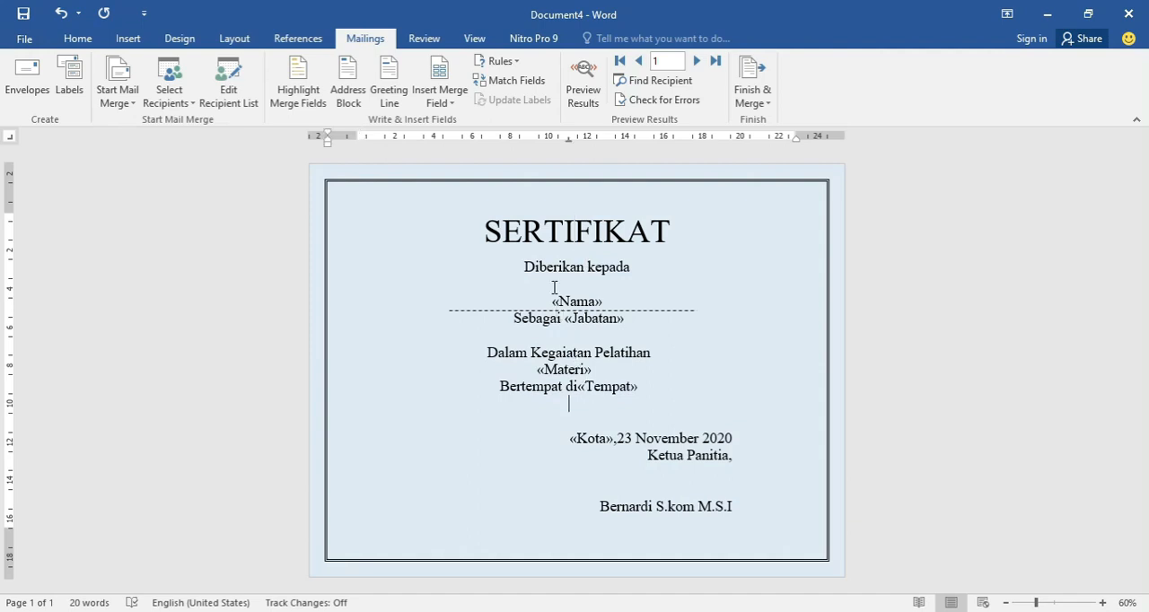
Preview the merged results and browse back and forth through the certificates of all three recipients.
left_click(582, 97)
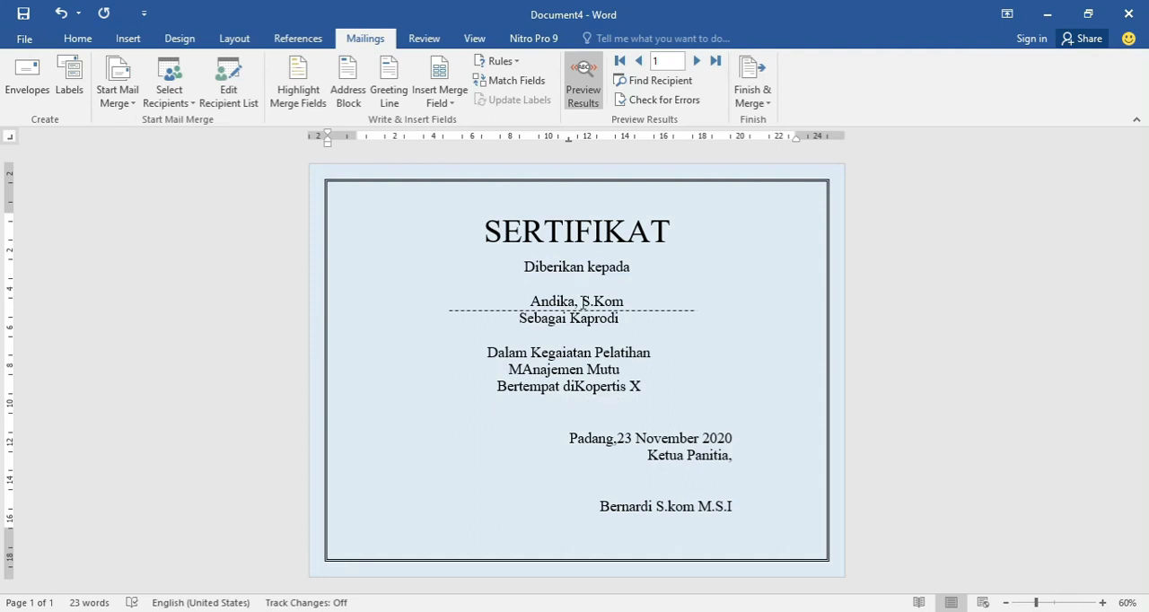
left_click(582, 302)
left_click(572, 332)
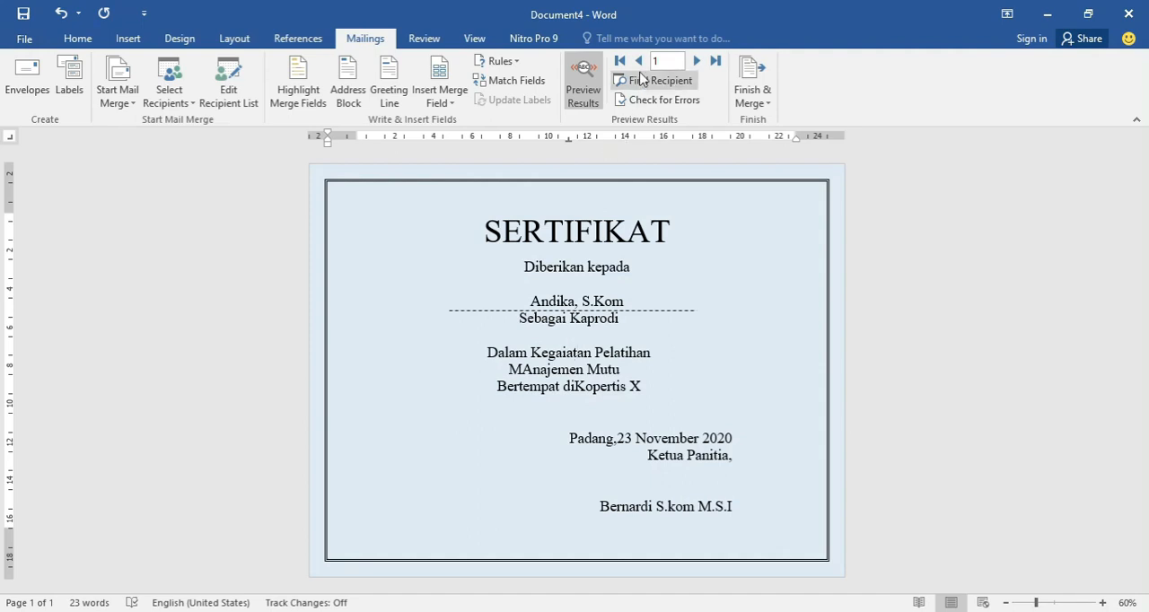
left_click(697, 61)
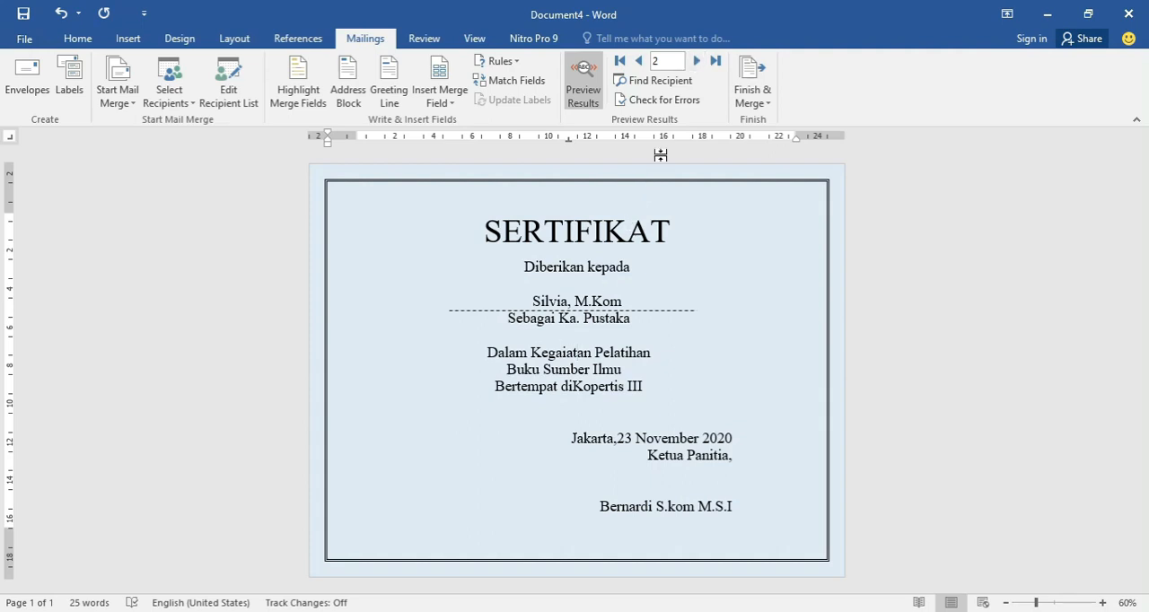
left_click(697, 61)
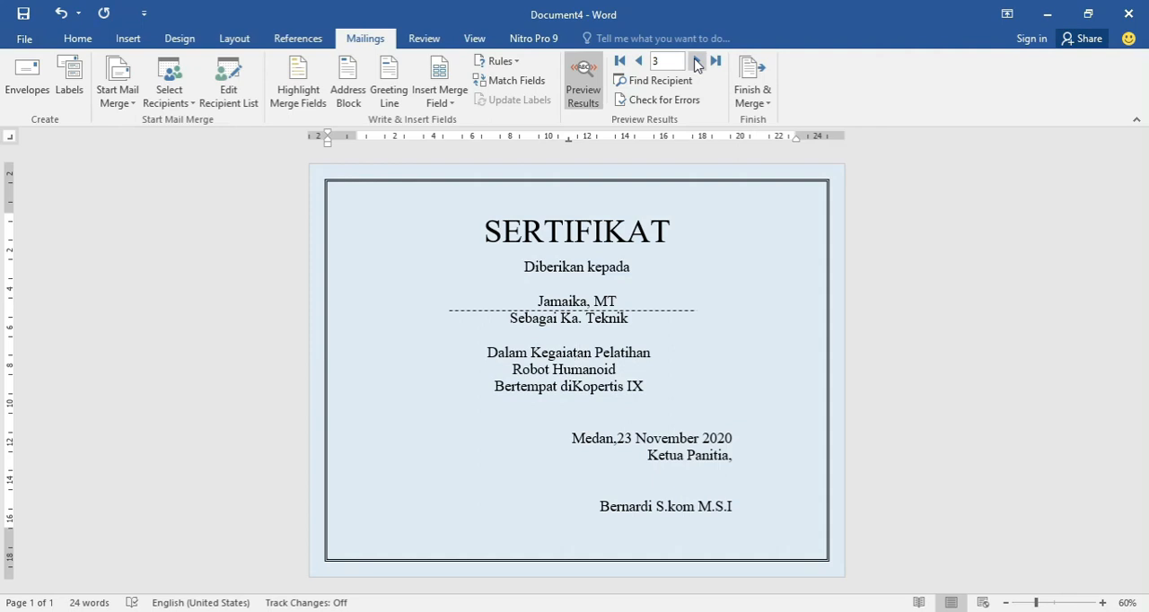
left_click(639, 60)
left_click(639, 60)
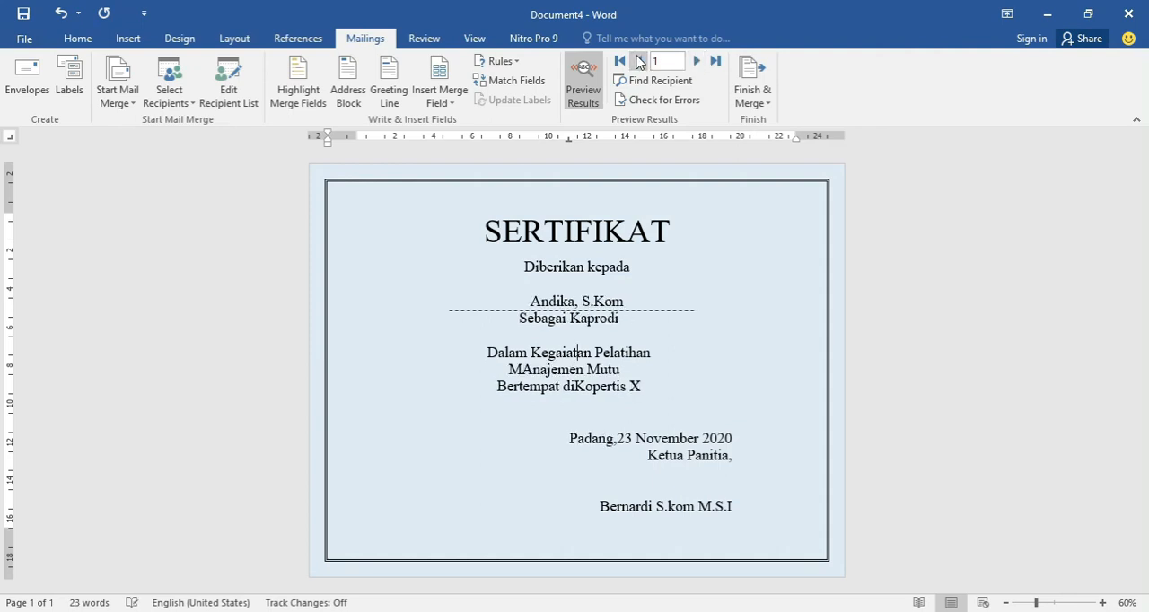
left_click(699, 63)
left_click(699, 63)
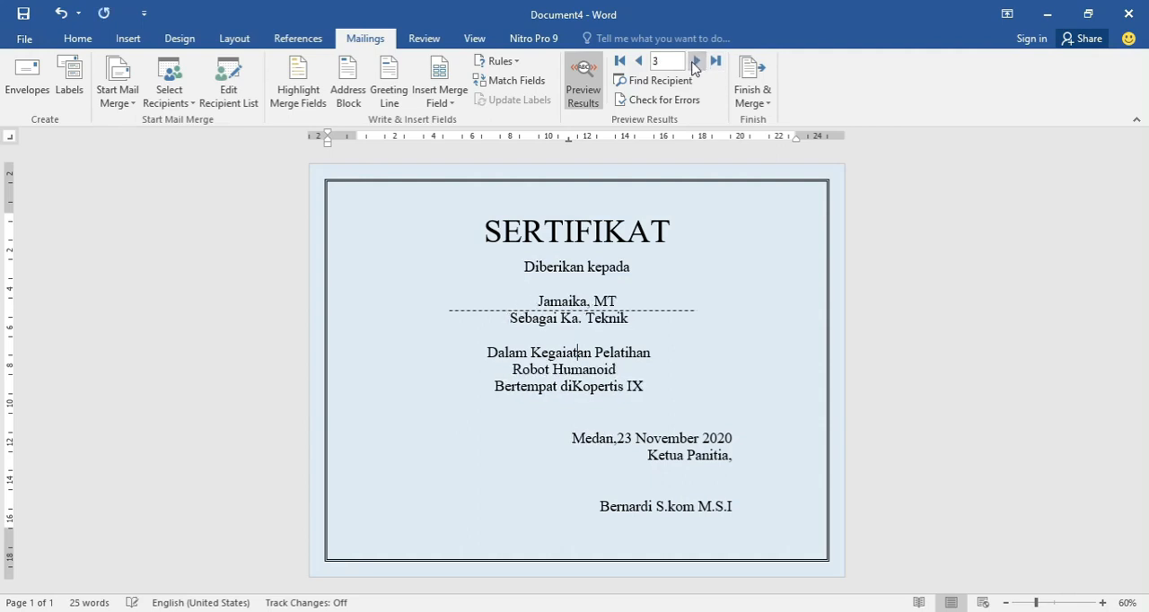
Finish the merge by generating editable individual certificates for all records in a new document.
left_click(639, 60)
left_click(639, 60)
left_click(697, 61)
left_click(697, 61)
left_click(757, 82)
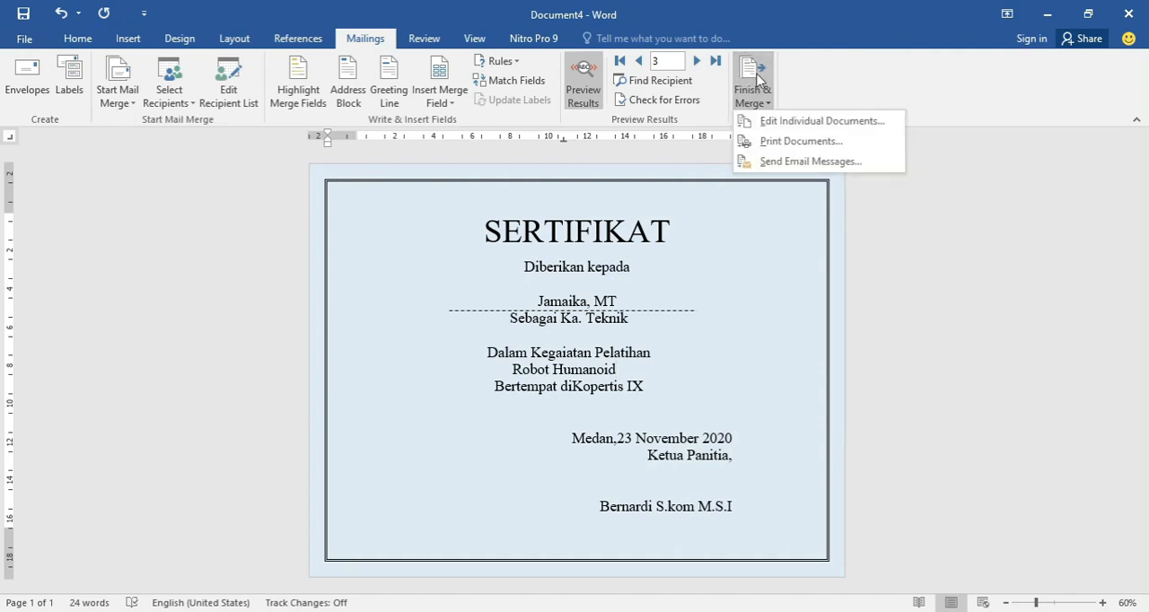
left_click(788, 122)
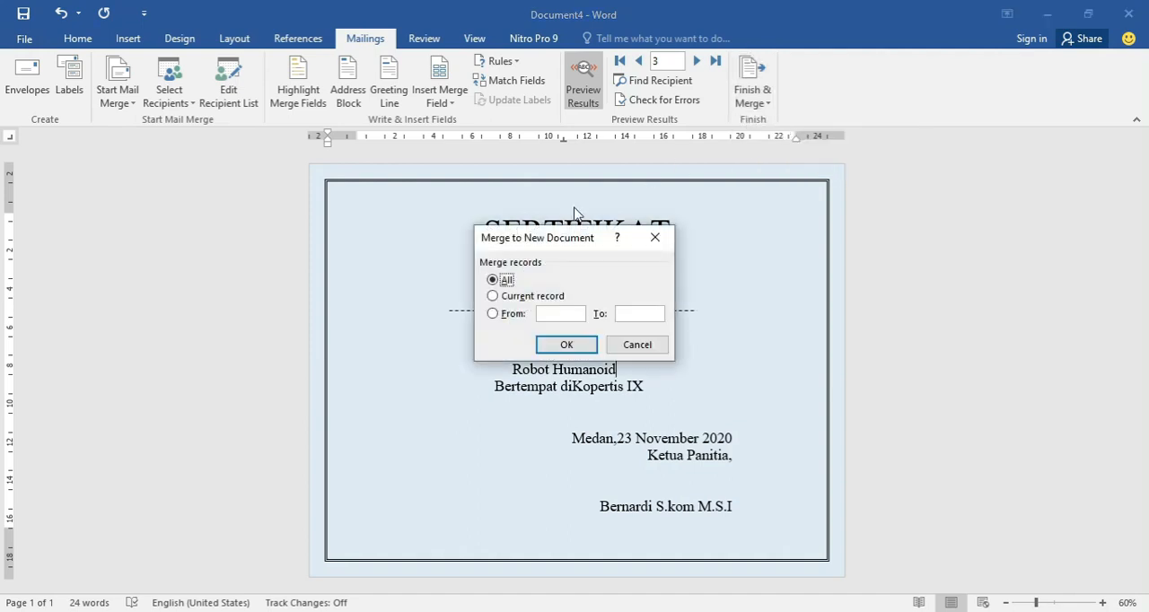
left_click(579, 345)
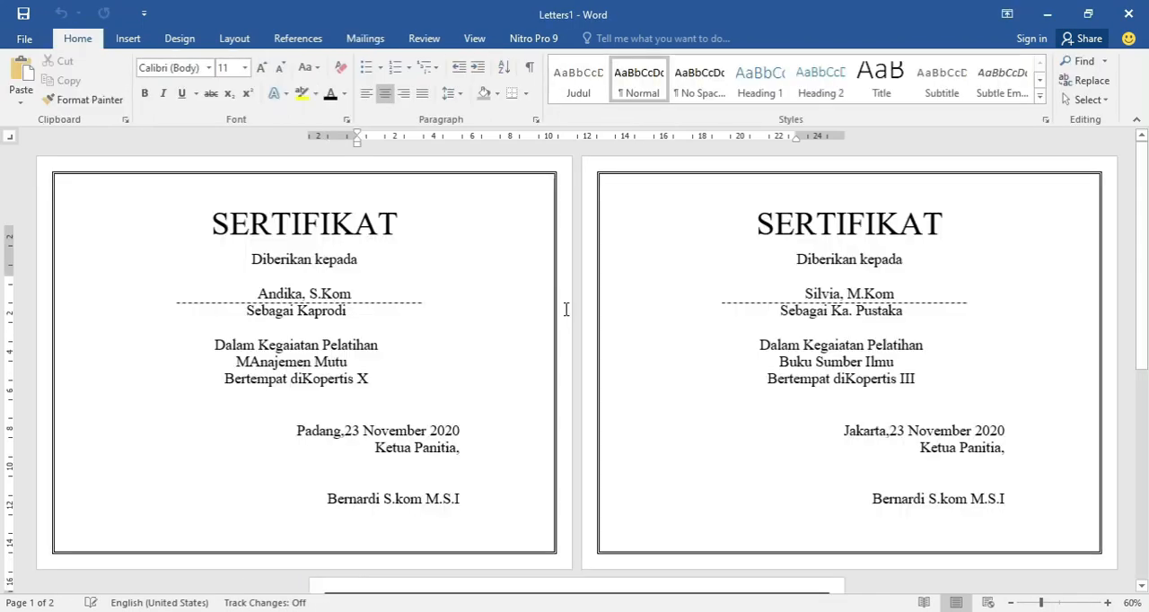
Look through the merged document and check the name, position, training topic, venue and city on every certificate.
scroll(564, 298, "down", 10)
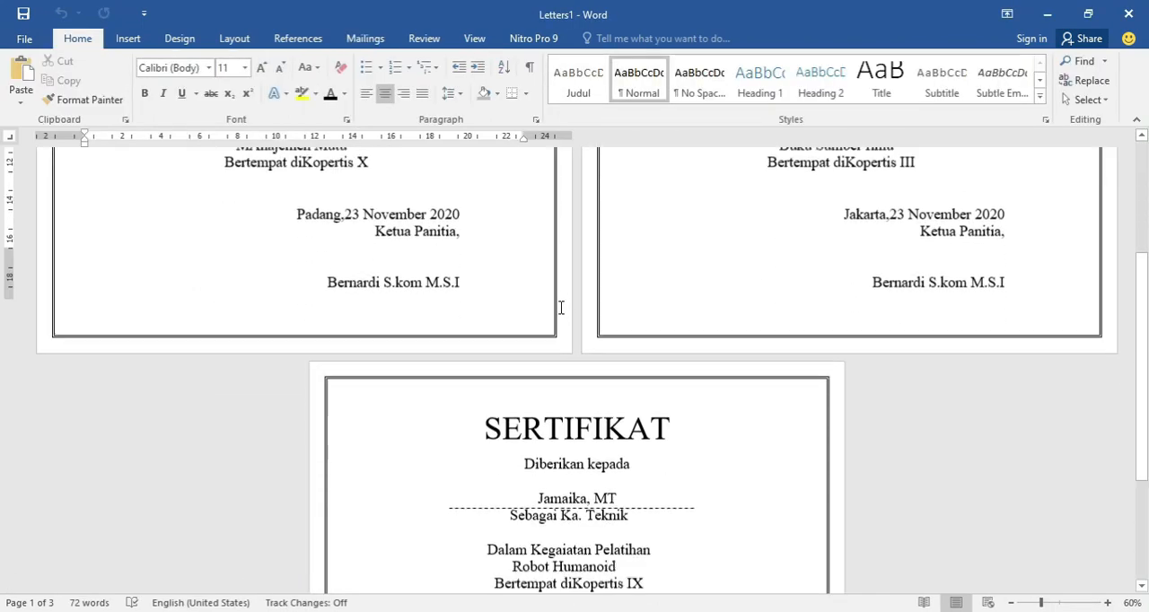
scroll(562, 311, "up", 8)
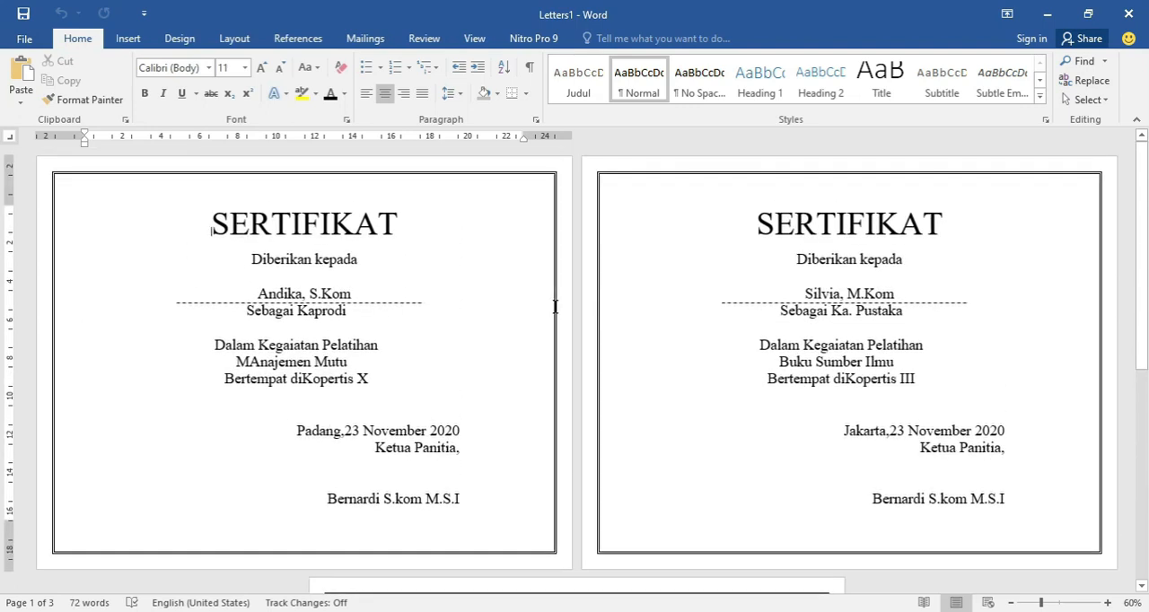
scroll(555, 307, "down", 8)
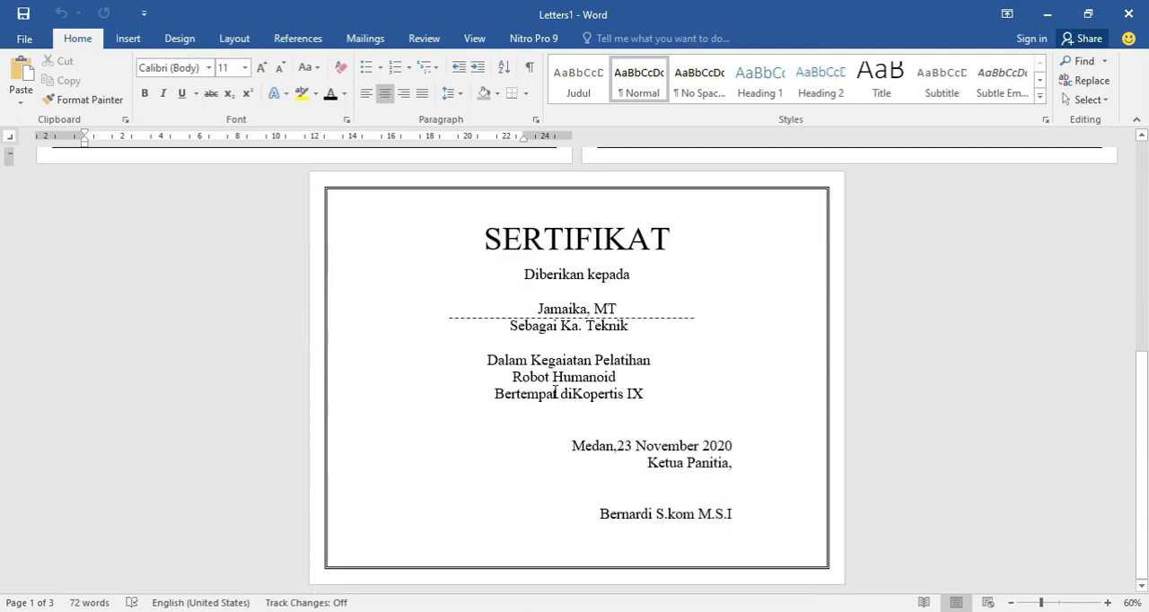
left_click(555, 392)
scroll(538, 300, "up", 3)
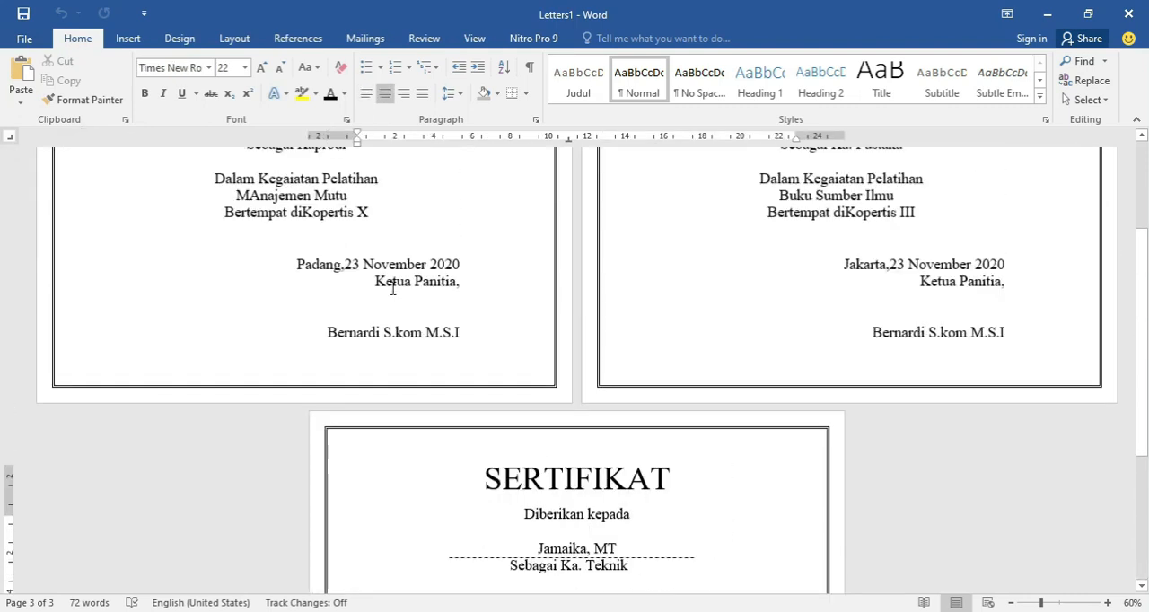
scroll(393, 287, "up", 3)
left_click(380, 290)
scroll(391, 289, "down", 1)
scroll(393, 296, "up", 1)
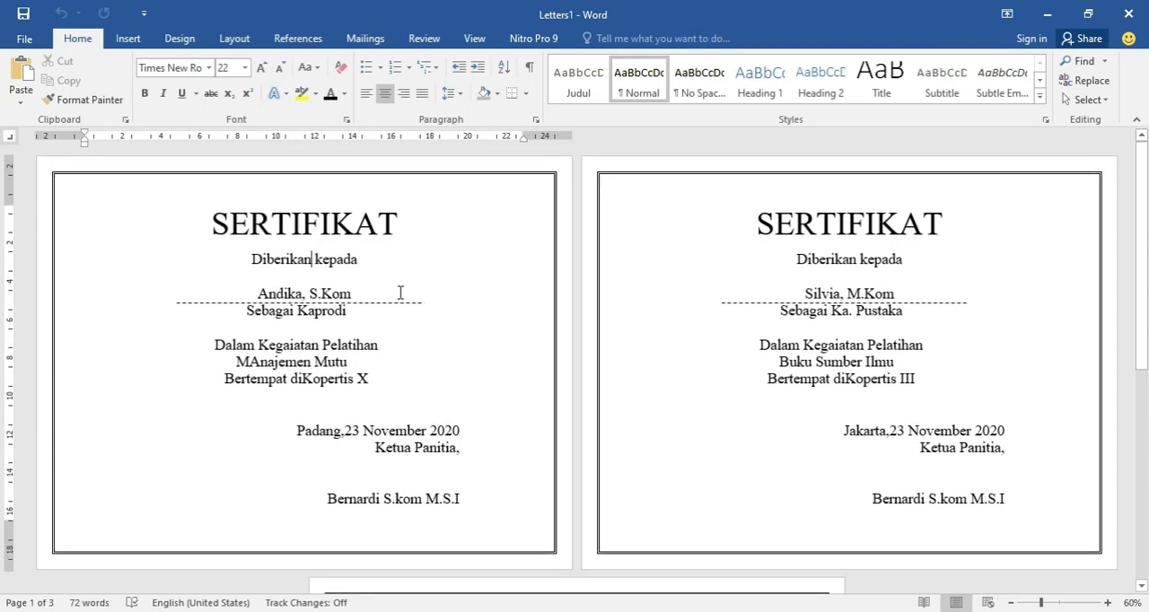